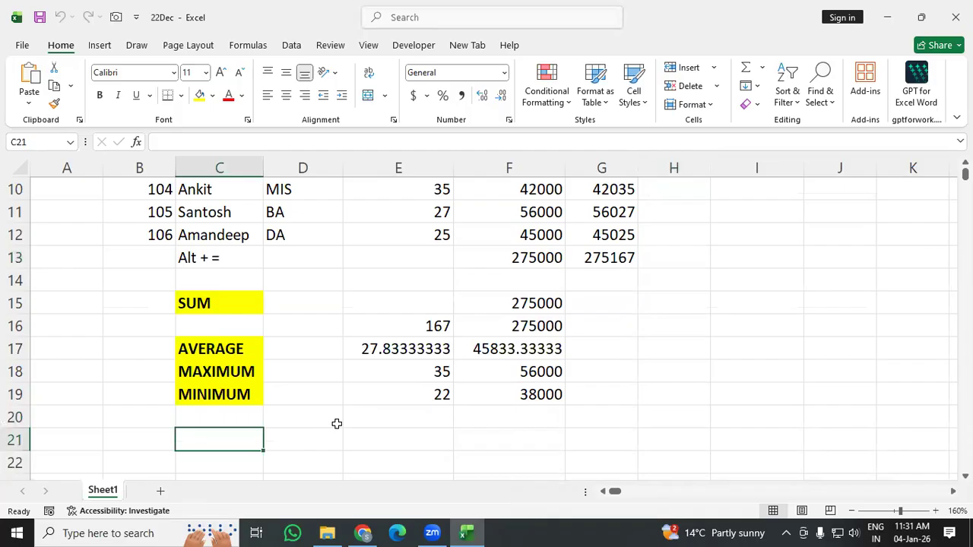
Enter the label Large in cell I8 and format it bold with a yellow fill.
left_click(752, 283)
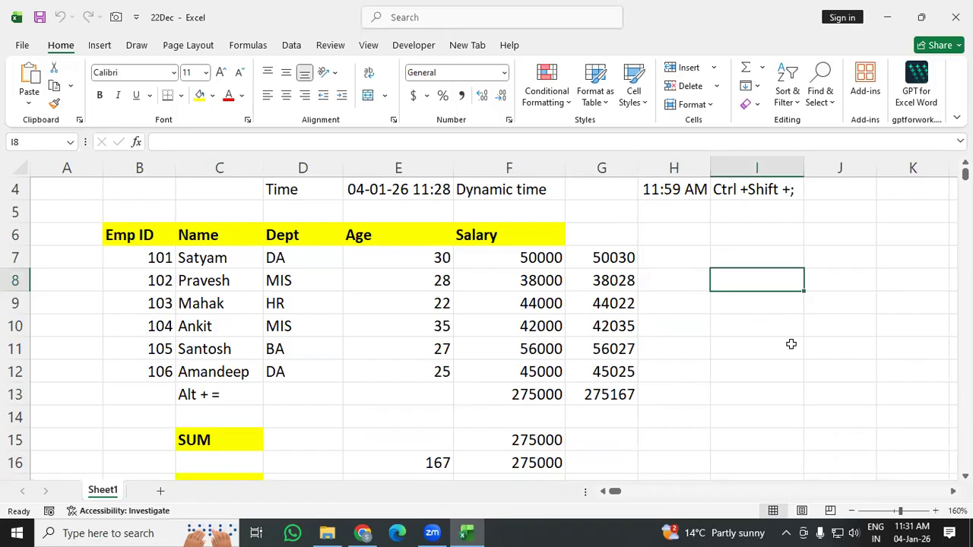
type("L")
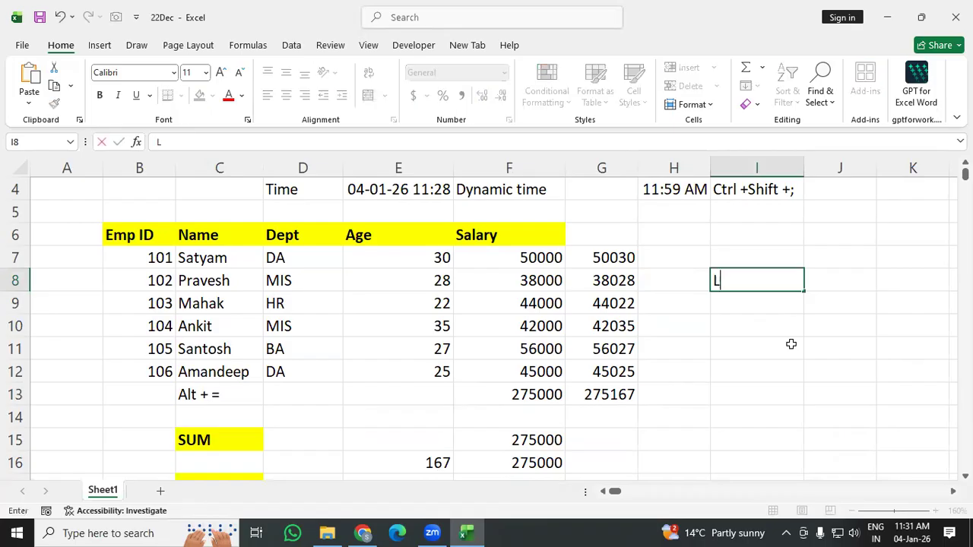
type("arge")
key("Tab")
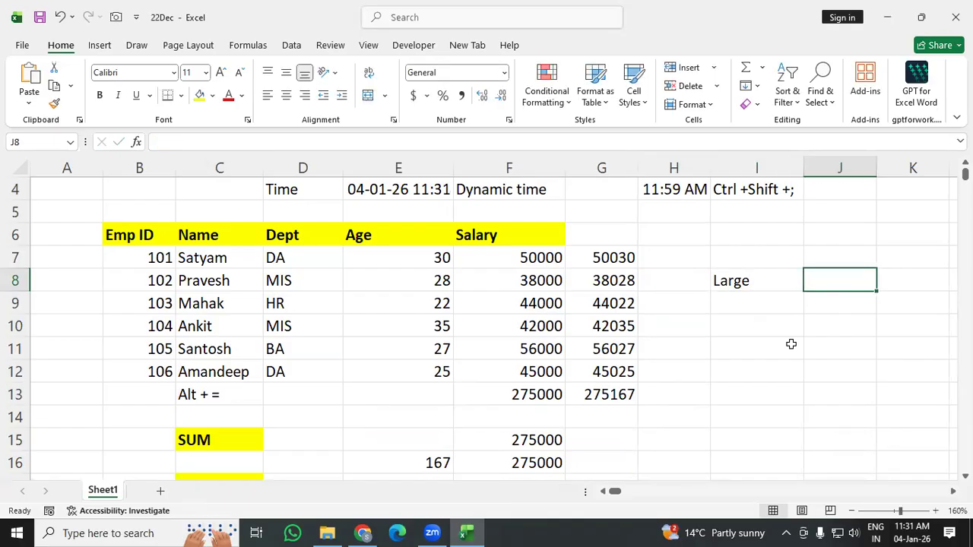
left_click(765, 274)
left_click(200, 98)
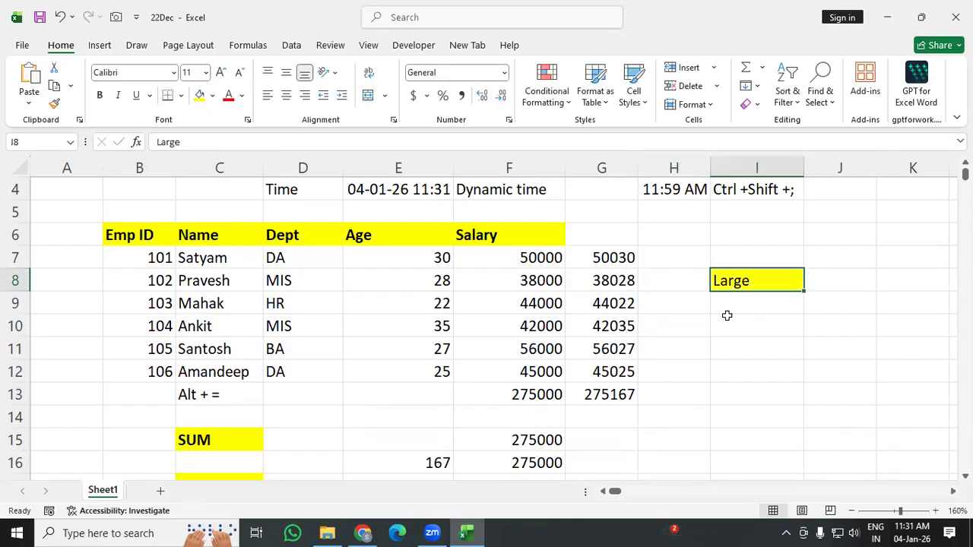
left_click(775, 393)
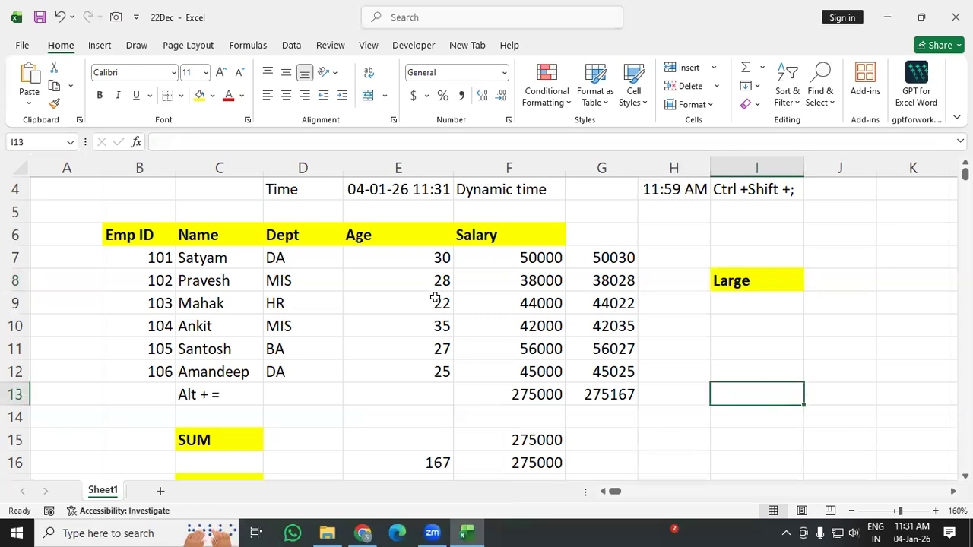
Enter a LARGE formula in J8 that returns the 3rd highest salary from F7:F12.
left_click_drag(536, 260, 539, 376)
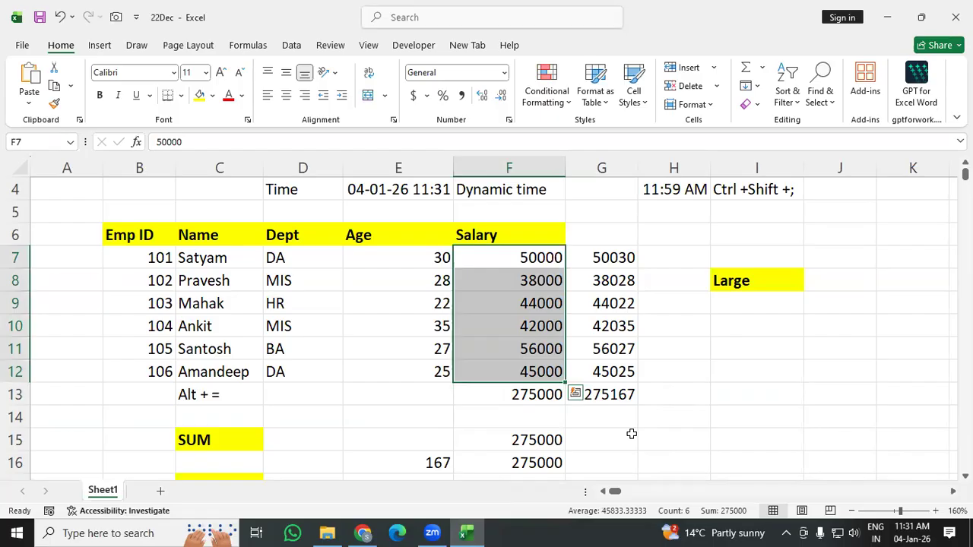
left_click(830, 274)
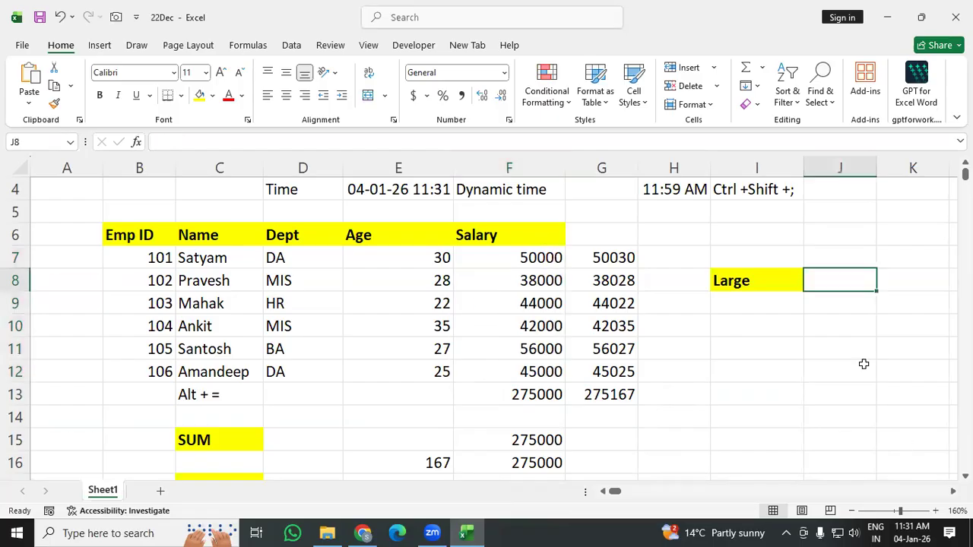
type("=L")
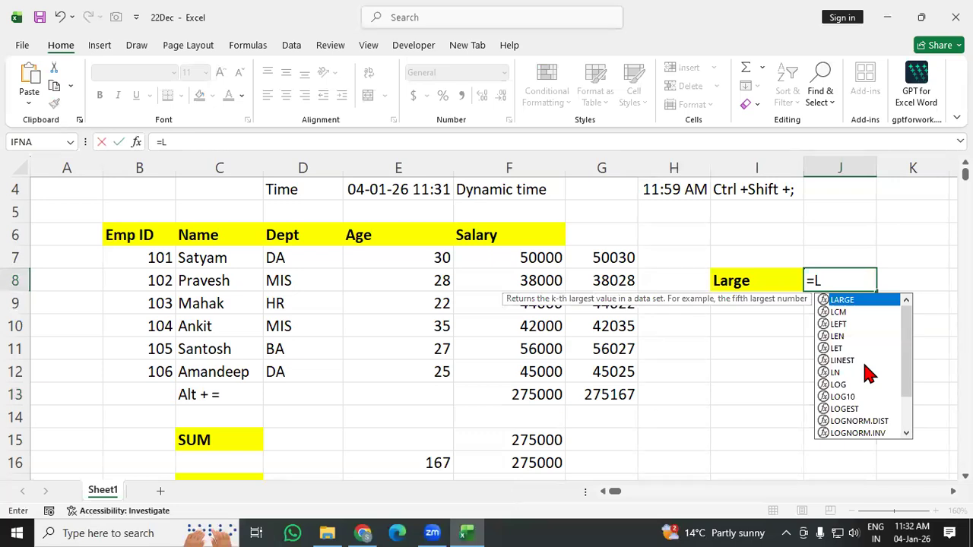
type("arge")
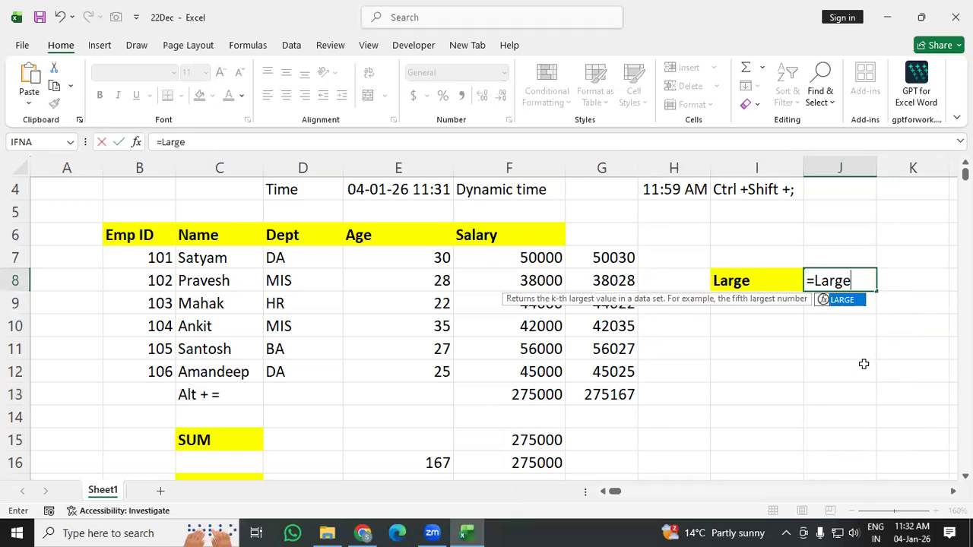
type("(")
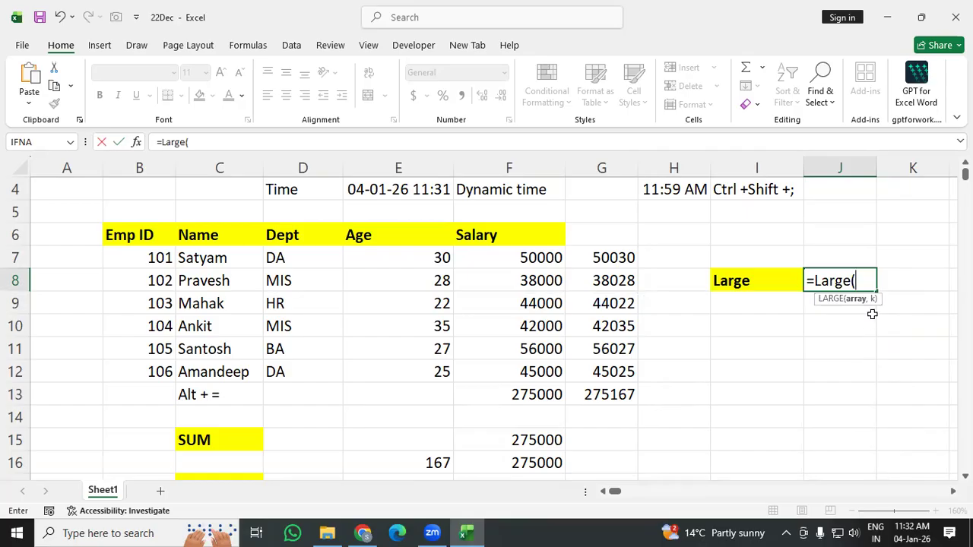
left_click_drag(543, 259, 525, 371)
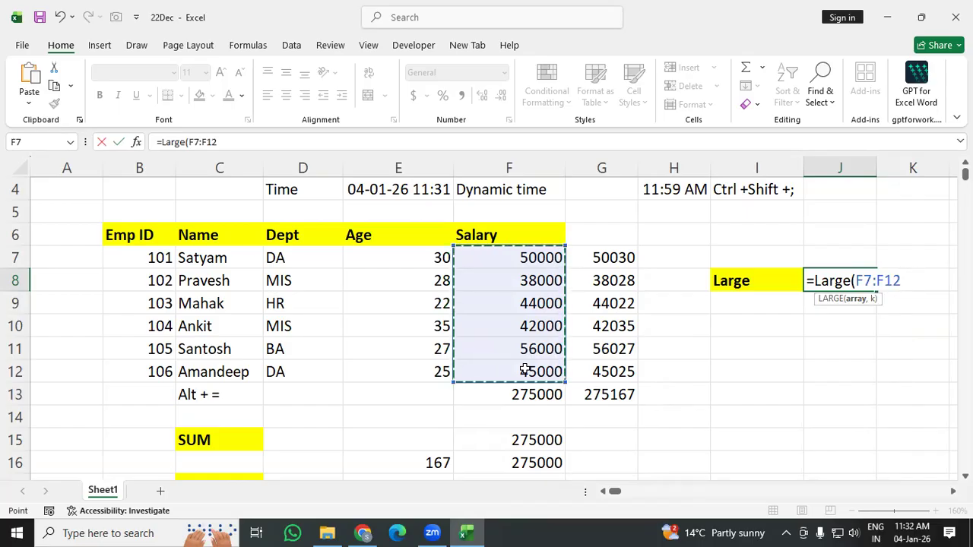
type(",")
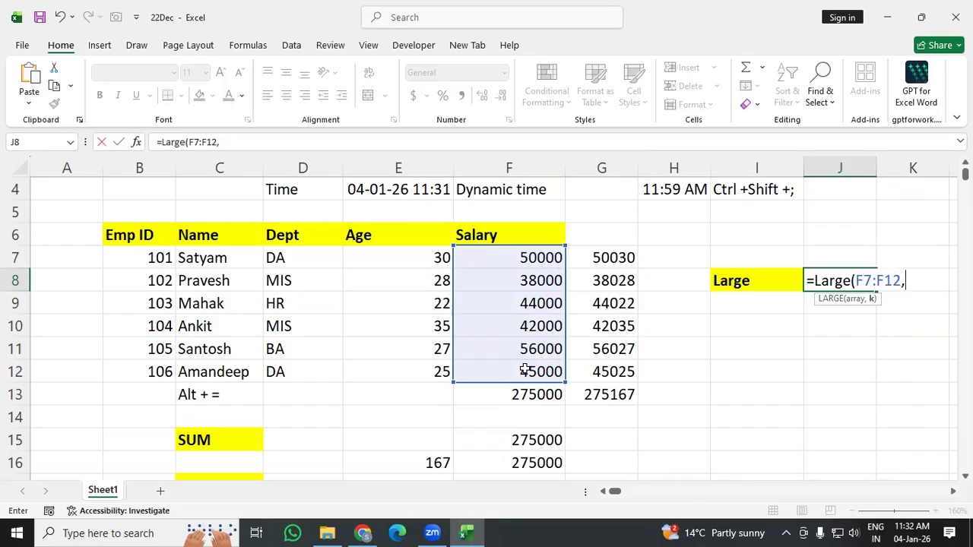
type("3")
key("Return")
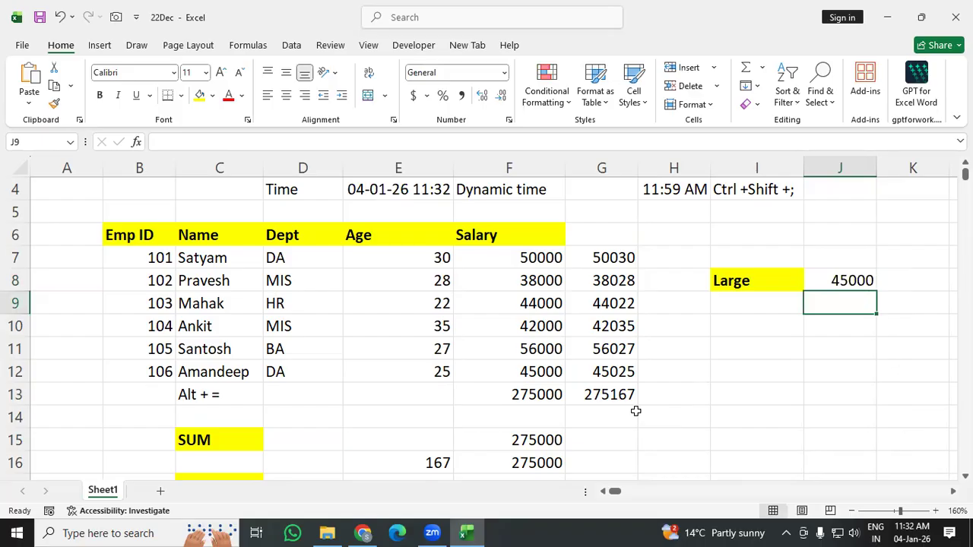
Open the 3 Jan text file from the desktop in Notepad, maximize it and enlarge the text to 280%.
left_click(887, 17)
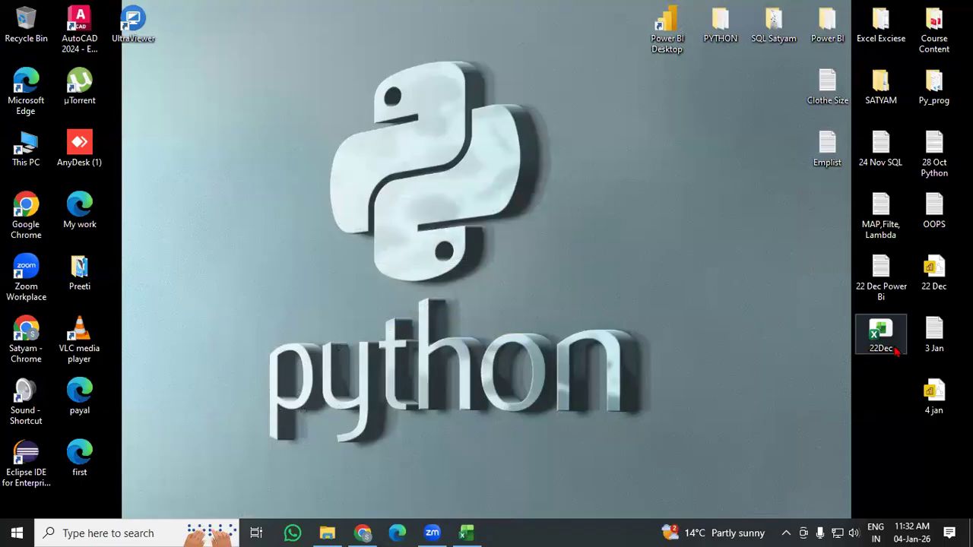
double_click(929, 328)
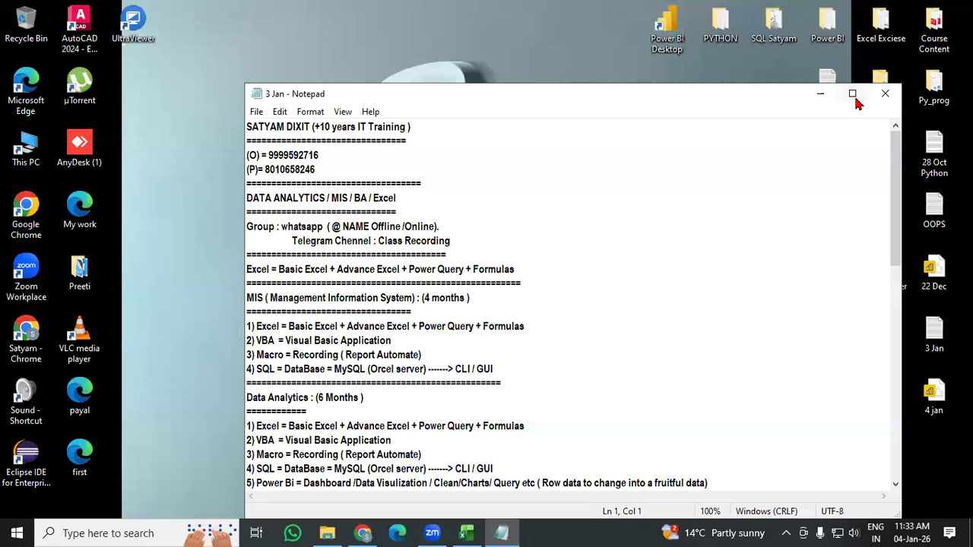
left_click(852, 93)
scroll(375, 278, "down", 12)
scroll(110, 357, "up", 5)
scroll(228, 326, "up", 4)
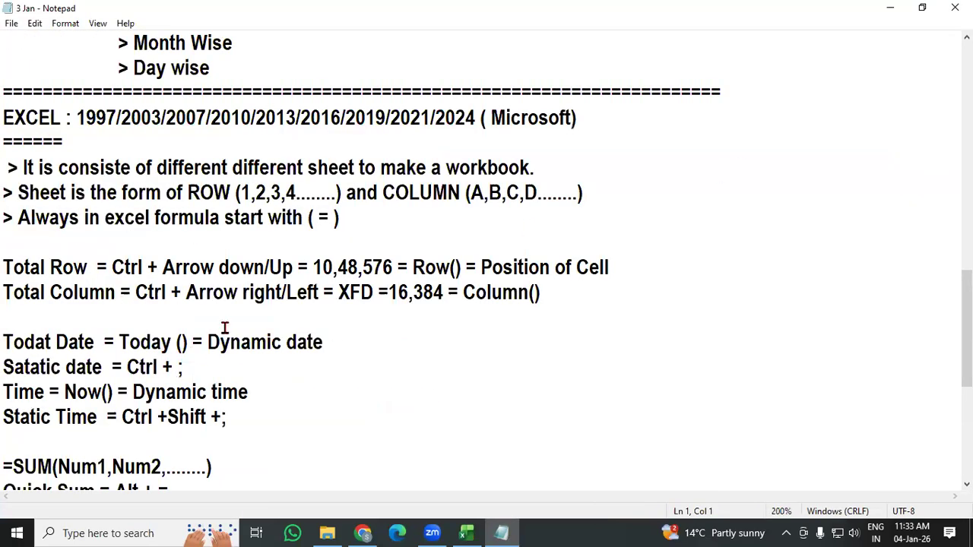
scroll(239, 324, "down", 5)
scroll(190, 322, "up", 5)
scroll(194, 318, "down", 1)
scroll(199, 313, "up", 4)
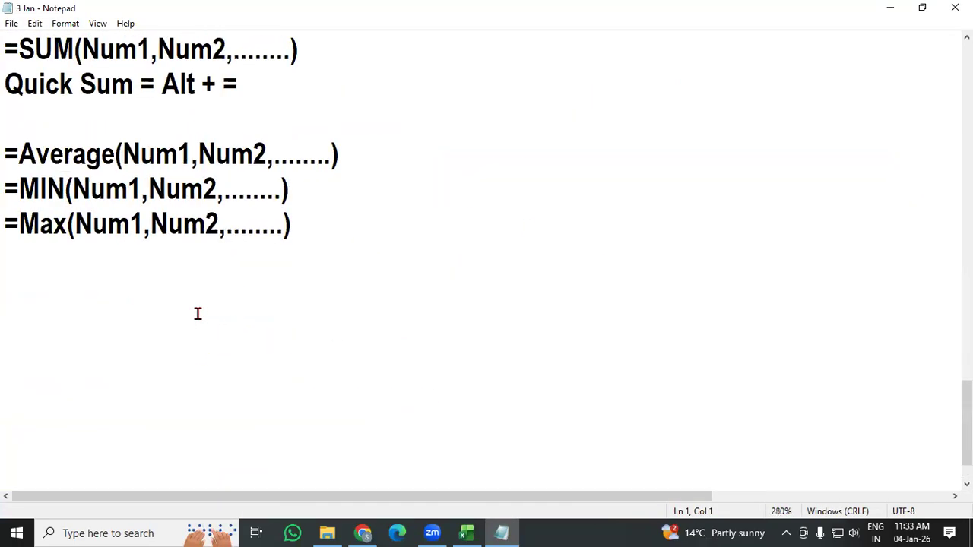
Begin a new note below the Max formula, after a blank line, with the text =Large(Array,K.
scroll(137, 296, "down", 1)
left_click(146, 263)
key("Return")
type("=Lr")
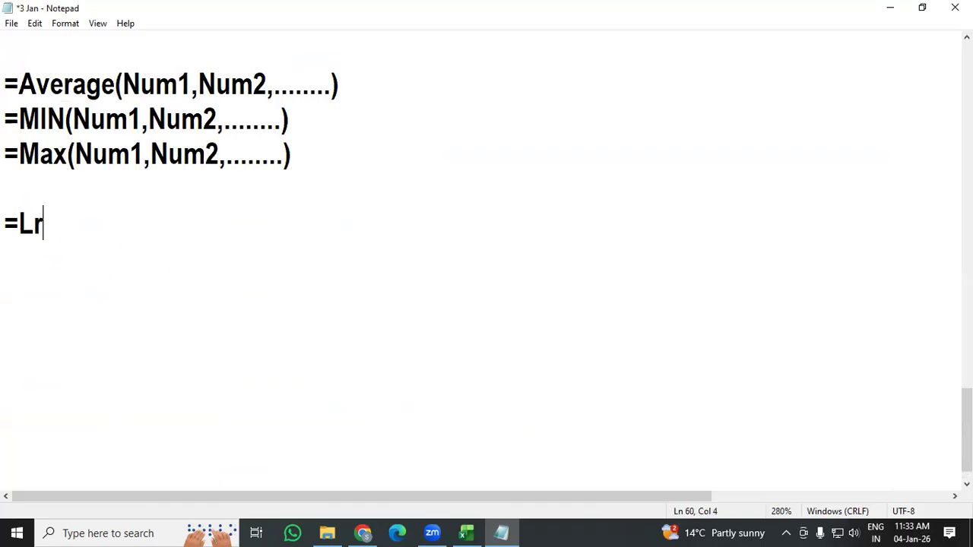
key("BackSpace")
type("arge")
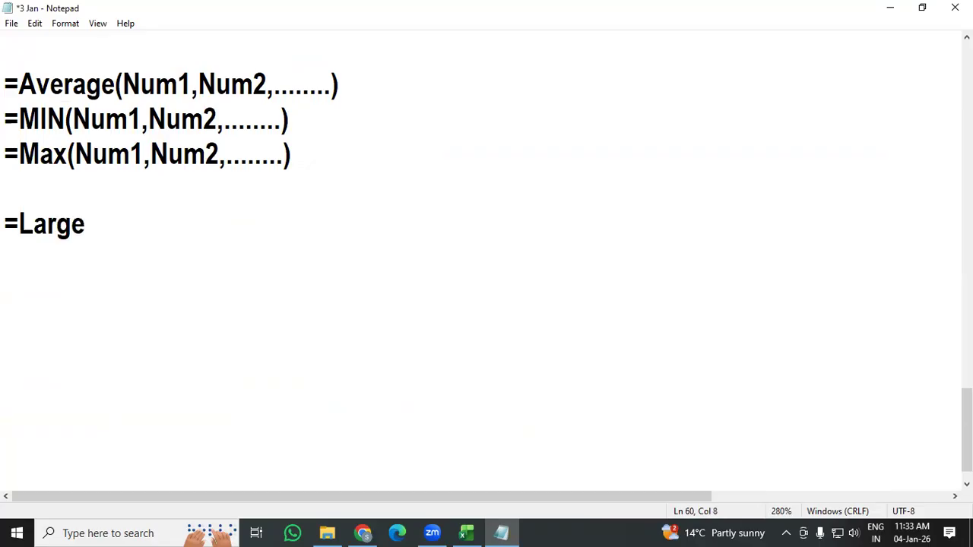
key("BackSpace")
type("(Arra")
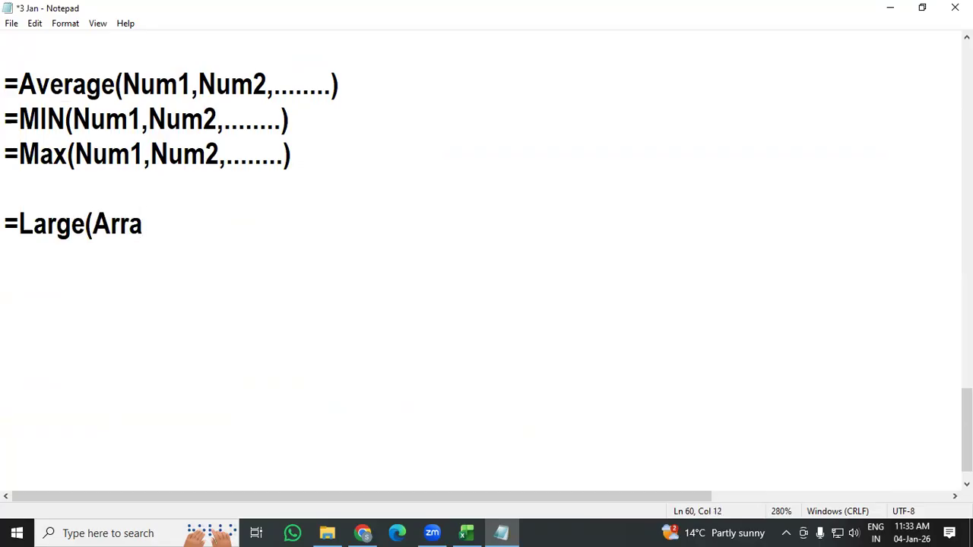
type("y,K")
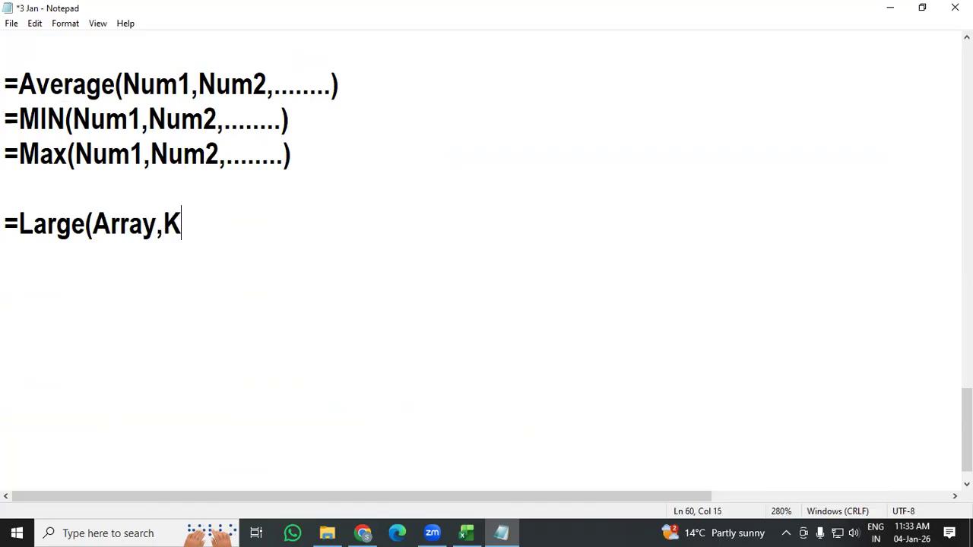
Complete the Large note with the text ") / K= highest number like 2nd or 3rd)".
type(") / K= ")
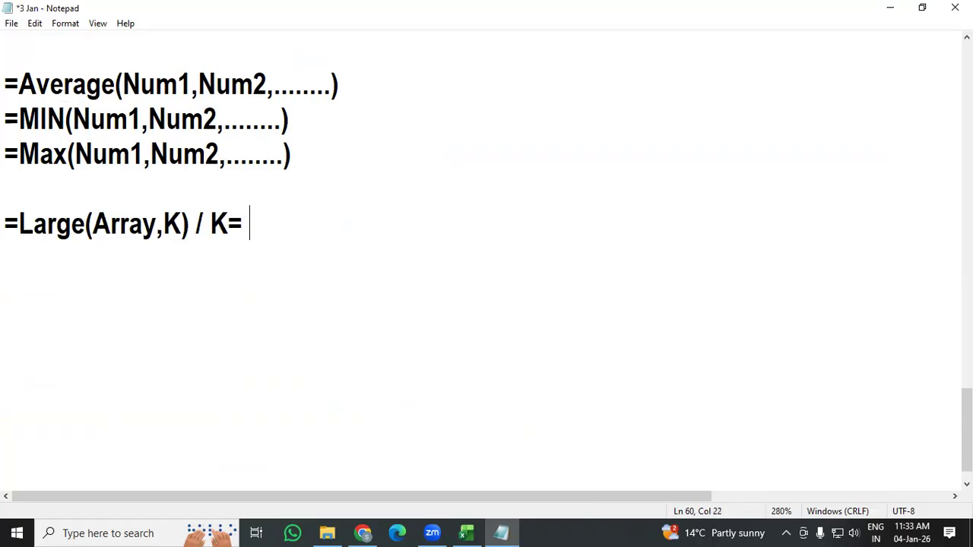
type("high")
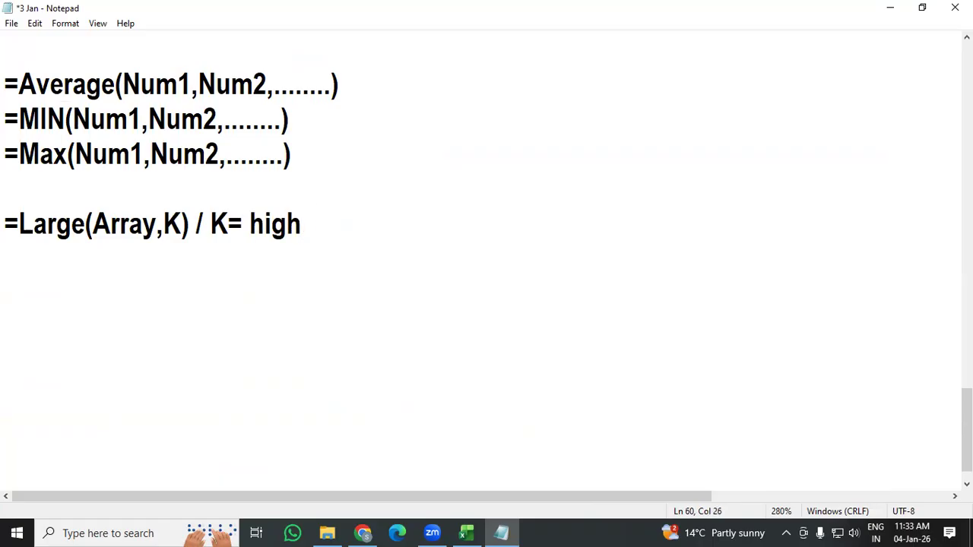
type("est nu")
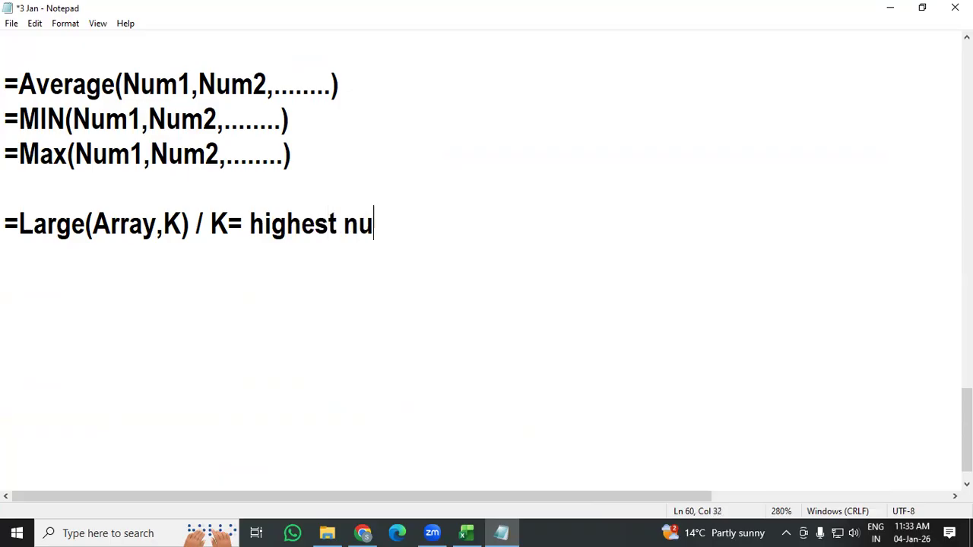
type("mber ")
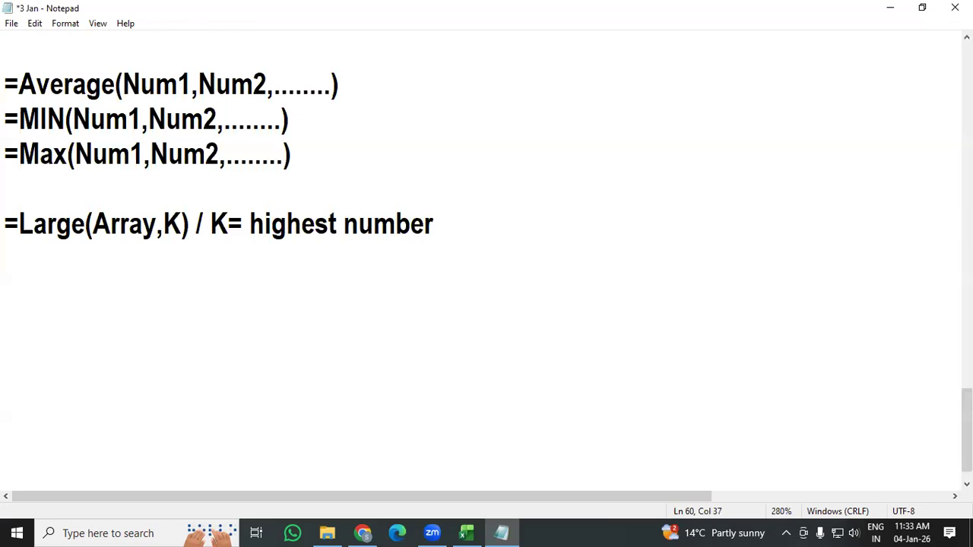
type("like 2")
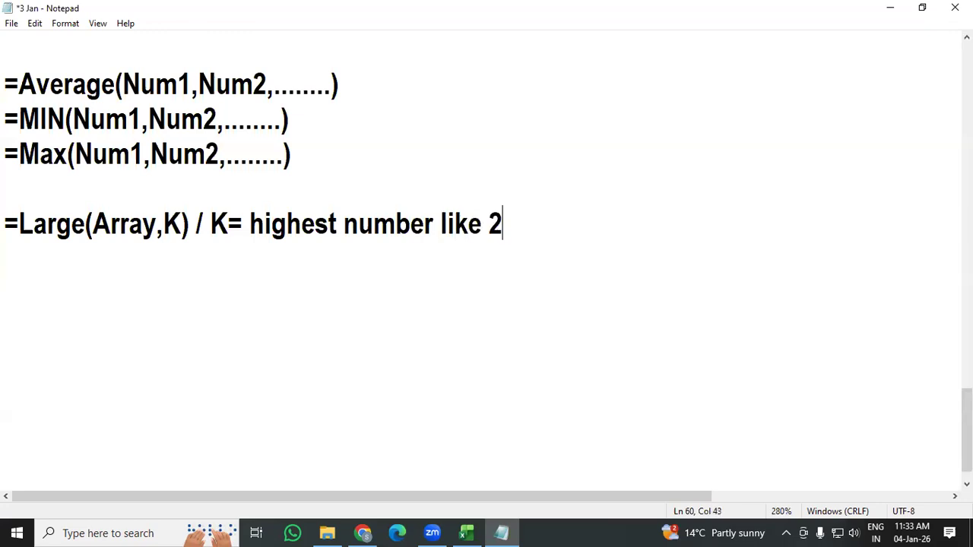
type("nd or ")
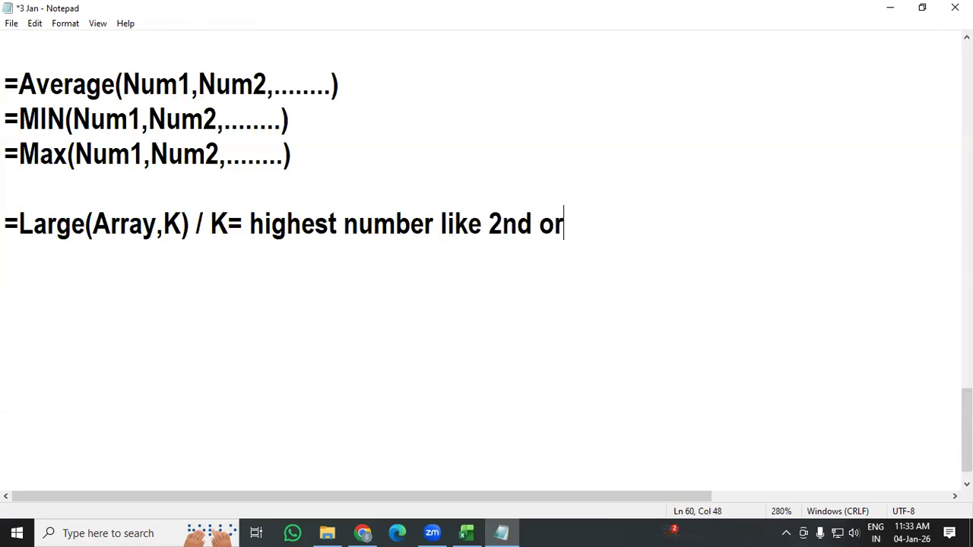
type("3rd)")
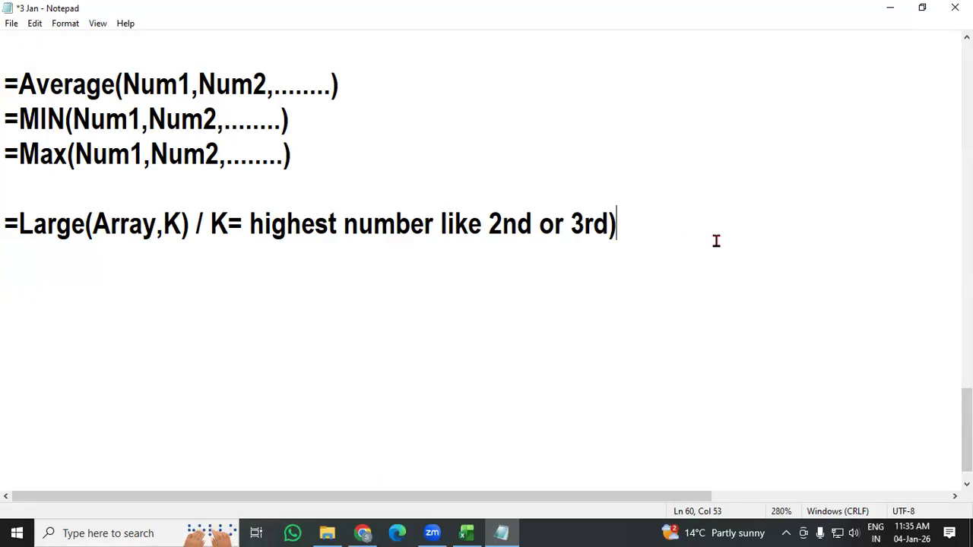
Switch back to the 22Dec workbook in Excel and add the label SMALL in I9, bold with a yellow fill.
key("alt+Tab")
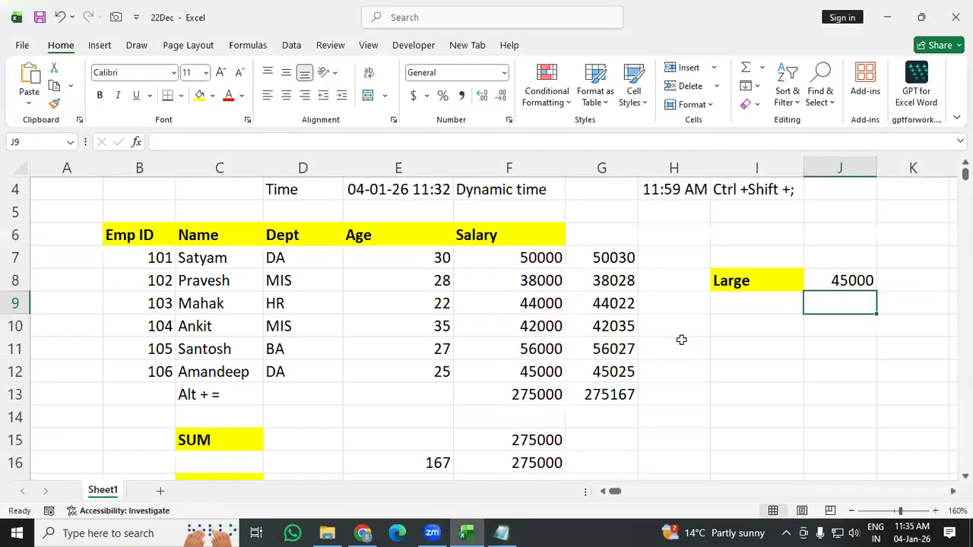
left_click(728, 310)
type("SAM")
key("BackSpace")
key("BackSpace")
type("MALL")
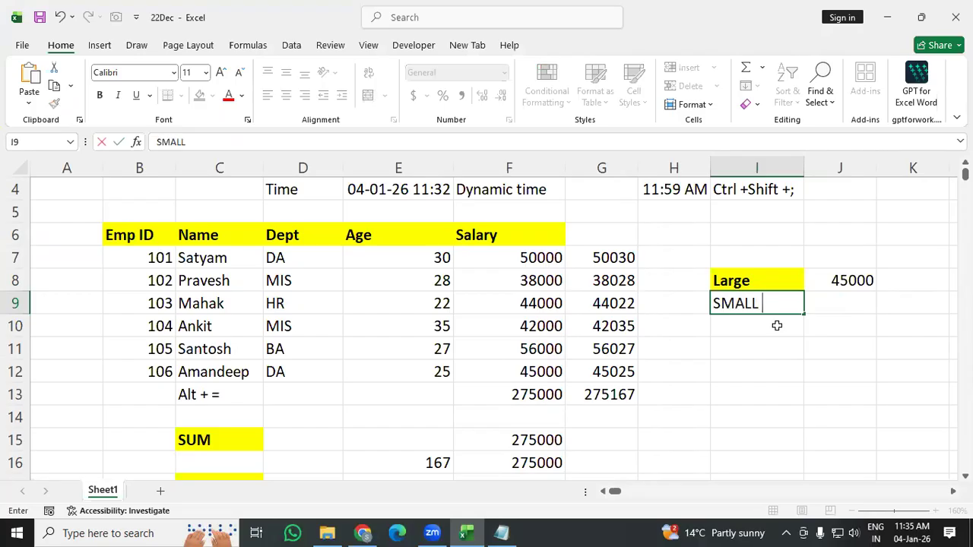
key("Tab")
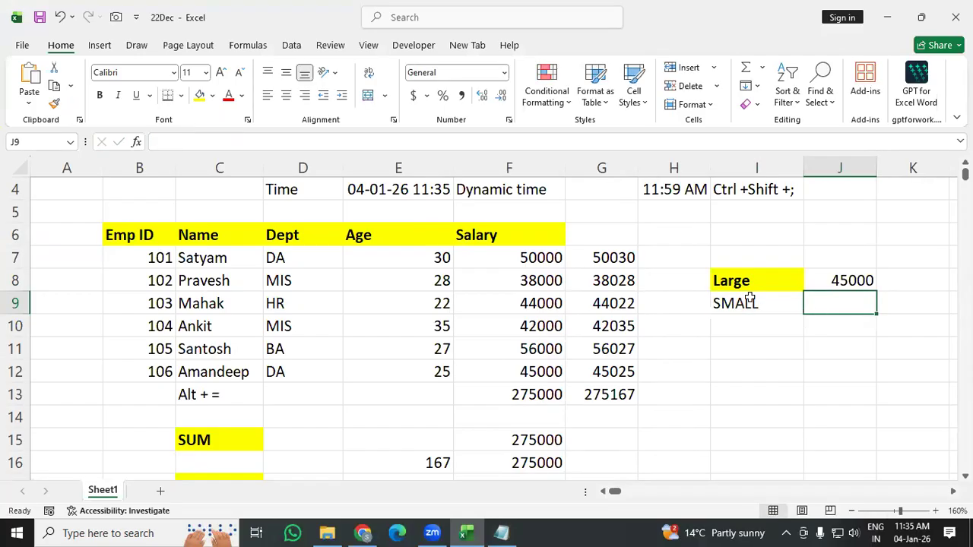
left_click(750, 301)
left_click(204, 97)
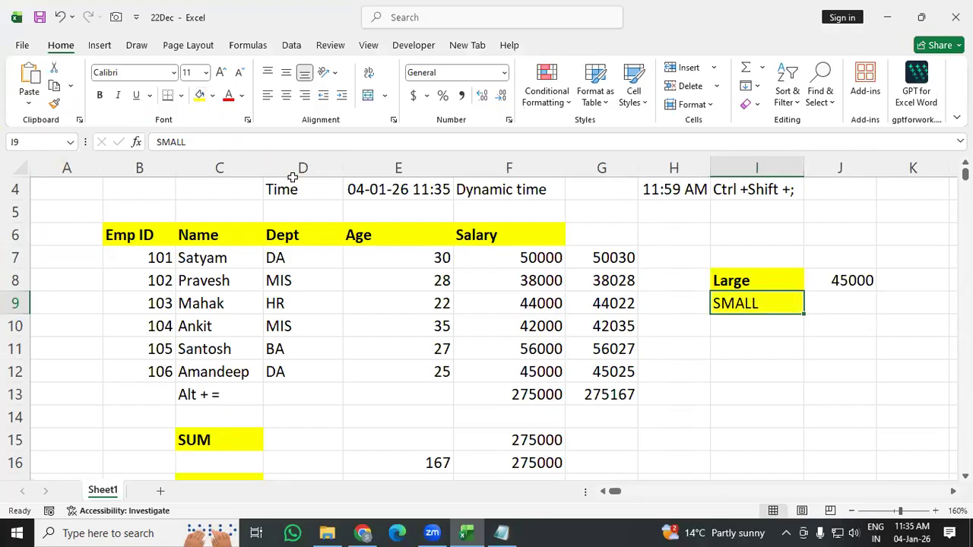
key("ctrl+b")
Enter a formula in J9 that returns the third-smallest salary: =Small(F7:F12,3).
left_click(829, 303)
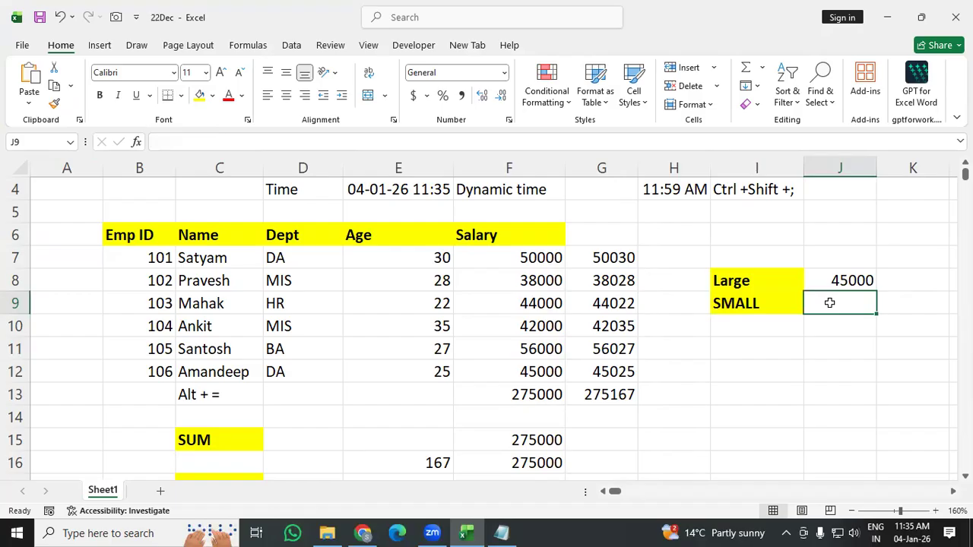
type("=")
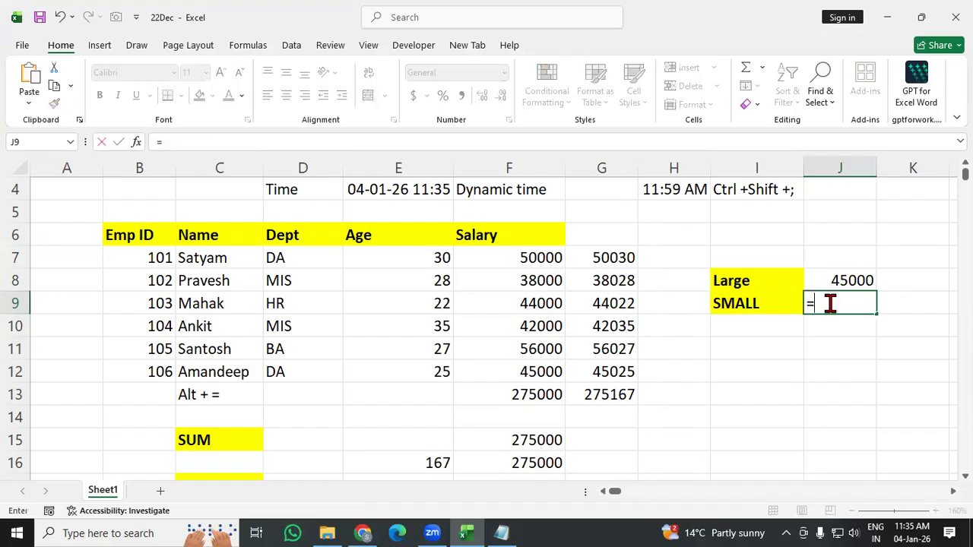
type("Sma")
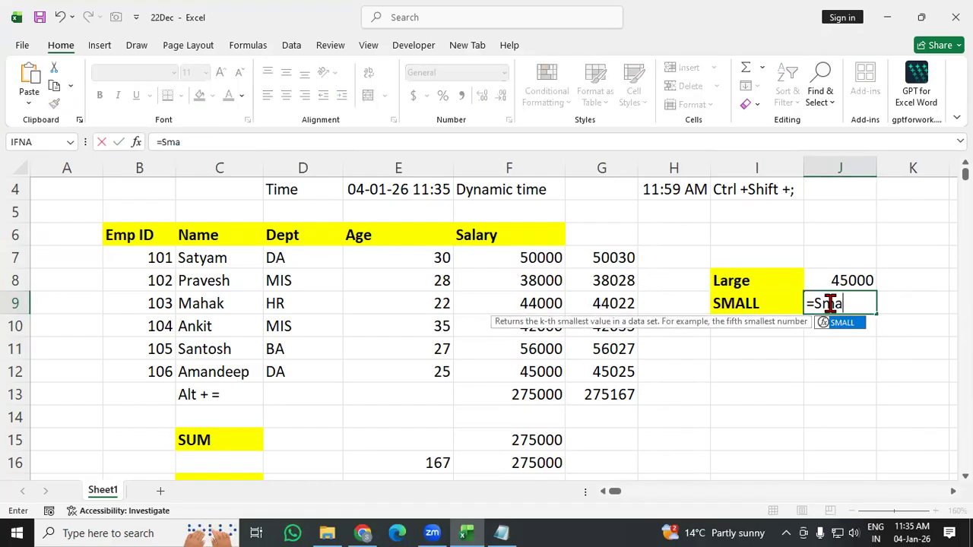
type("ll(")
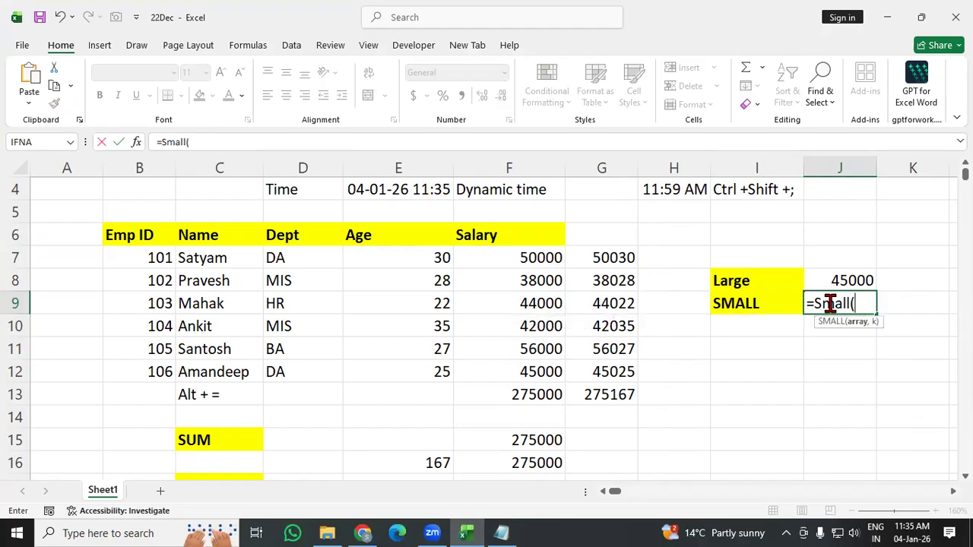
left_click_drag(535, 257, 532, 370)
type(",")
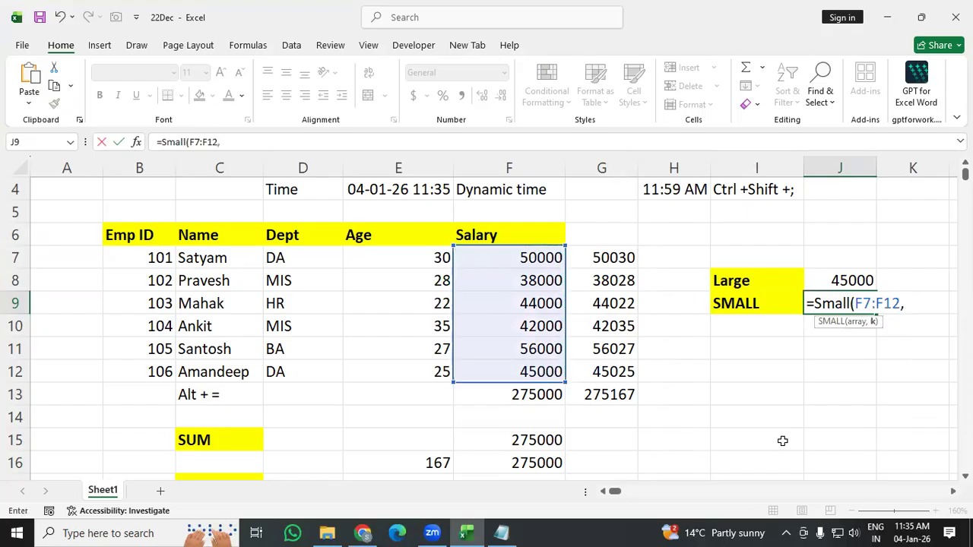
type("3)")
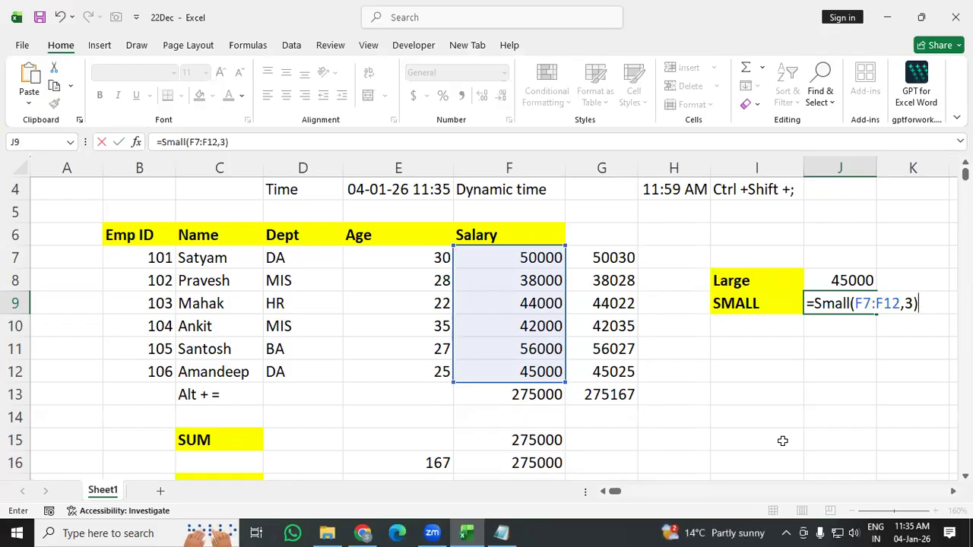
key("Return")
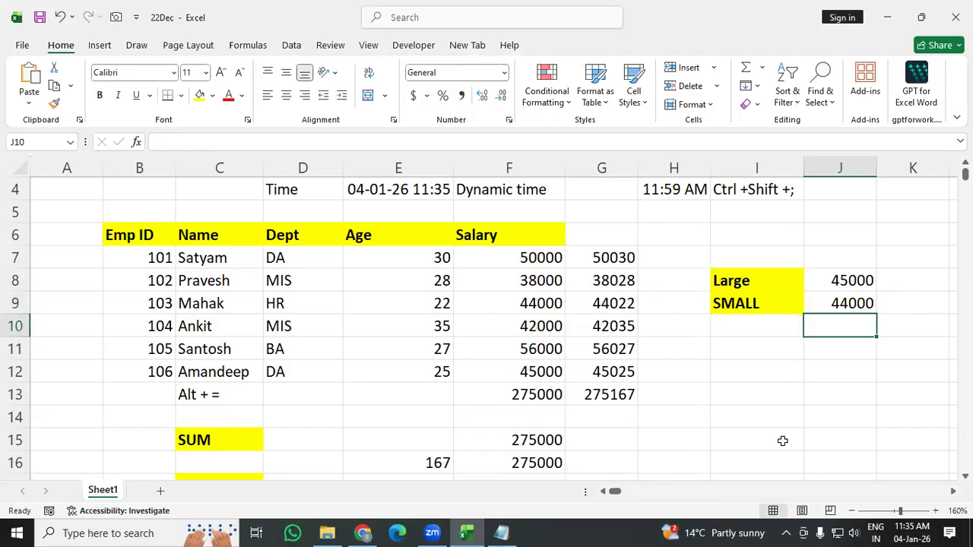
Switch to the 3 Jan notes in Notepad and start a new line below the Large note with =Small(.
key("alt+Tab")
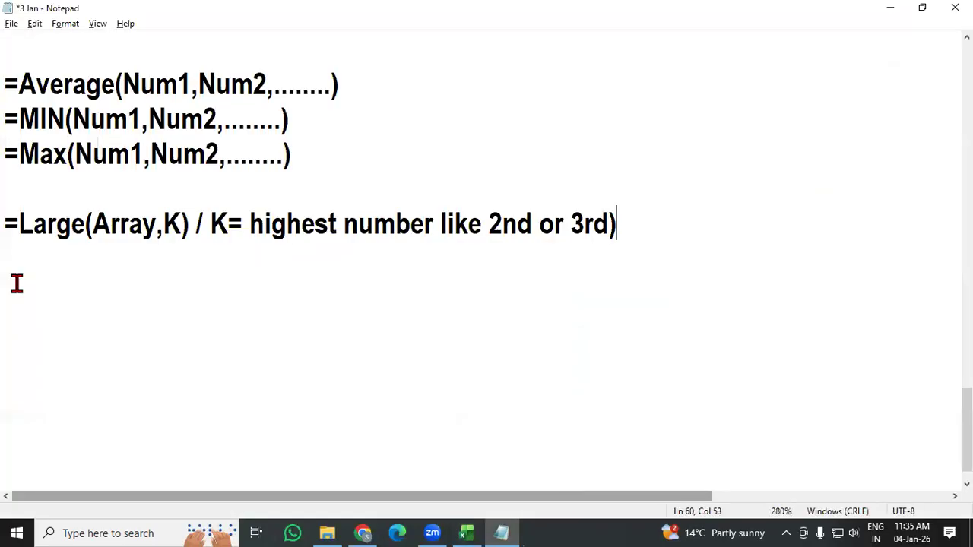
key("Return")
type("=Sam")
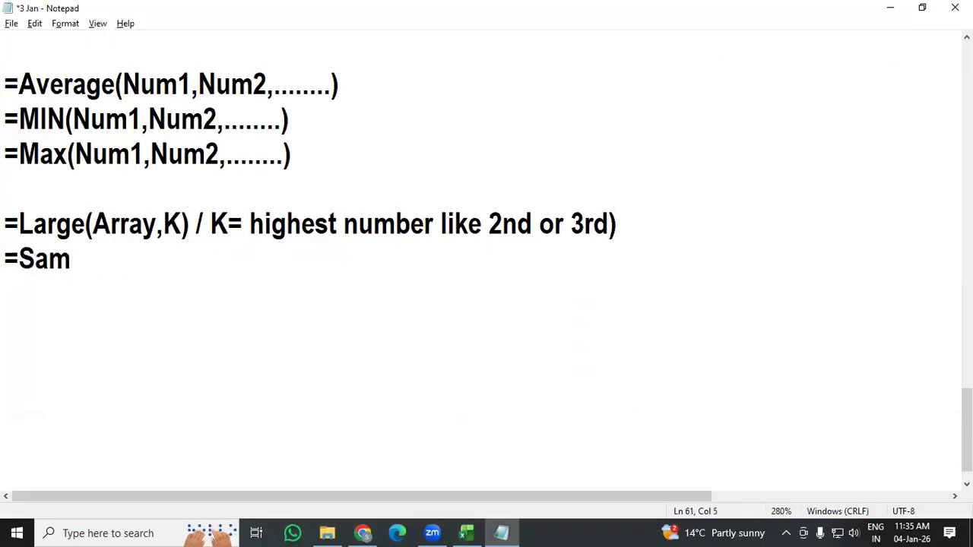
key("BackSpace")
key("BackSpace")
type("mall")
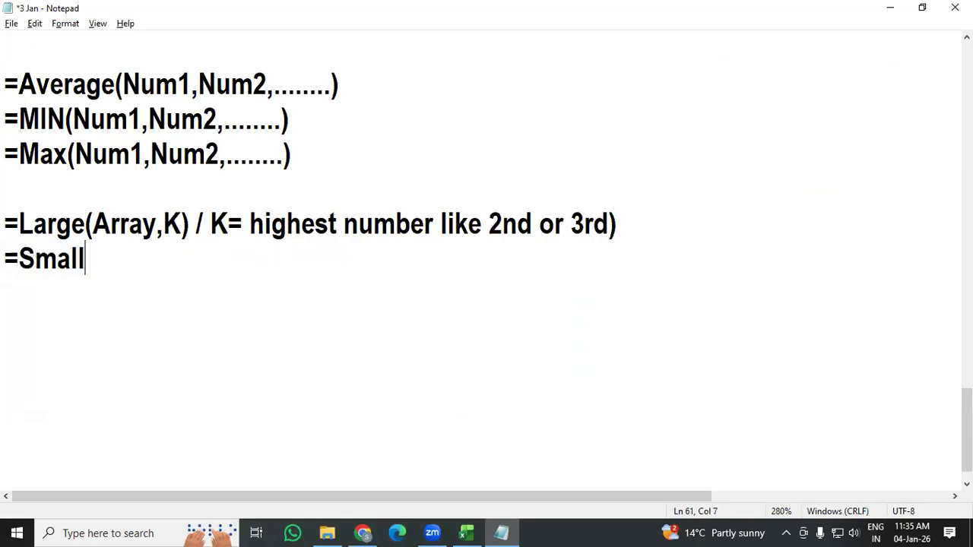
type("(")
Complete the Small line by reusing the Large note's text as "Array,K) / K= Smallest number like 2nd or 3rd)" and return to the 22Dec workbook in Excel.
left_click_drag(92, 222, 618, 226)
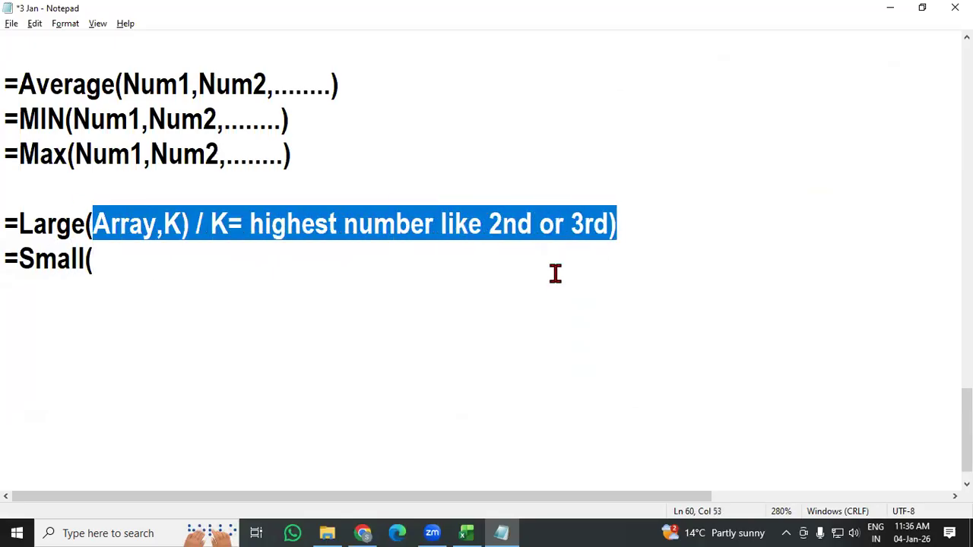
key("ctrl+c")
left_click(96, 259)
key("ctrl+v")
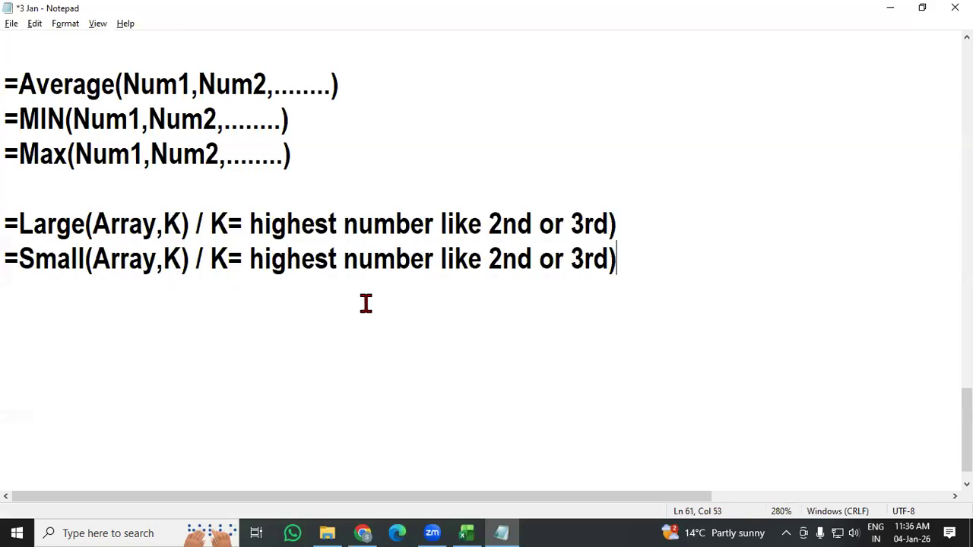
left_click_drag(337, 259, 255, 259)
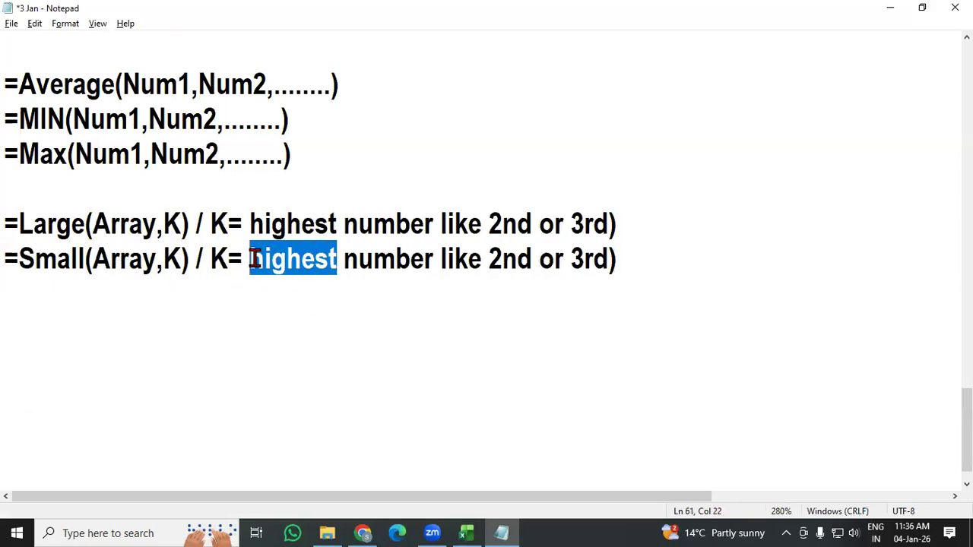
type("Smalle")
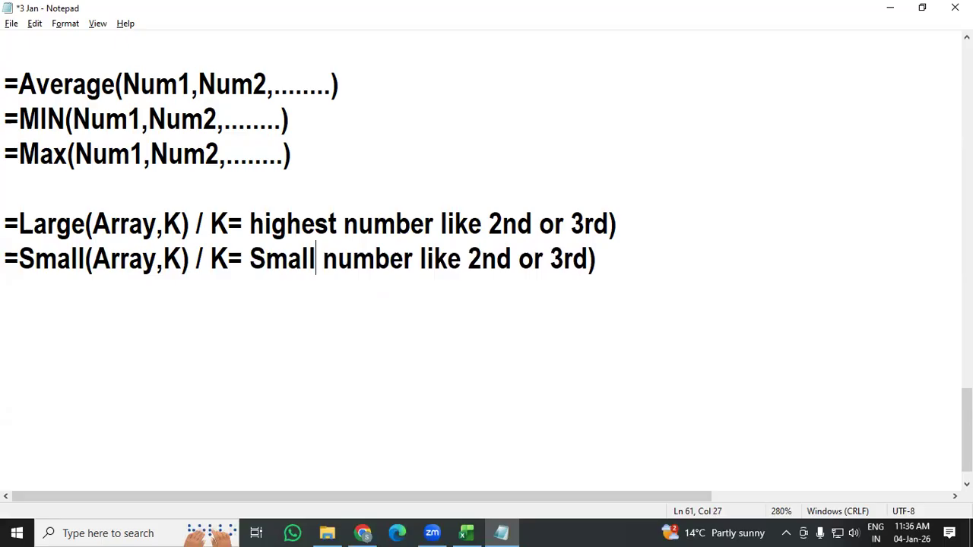
type("st")
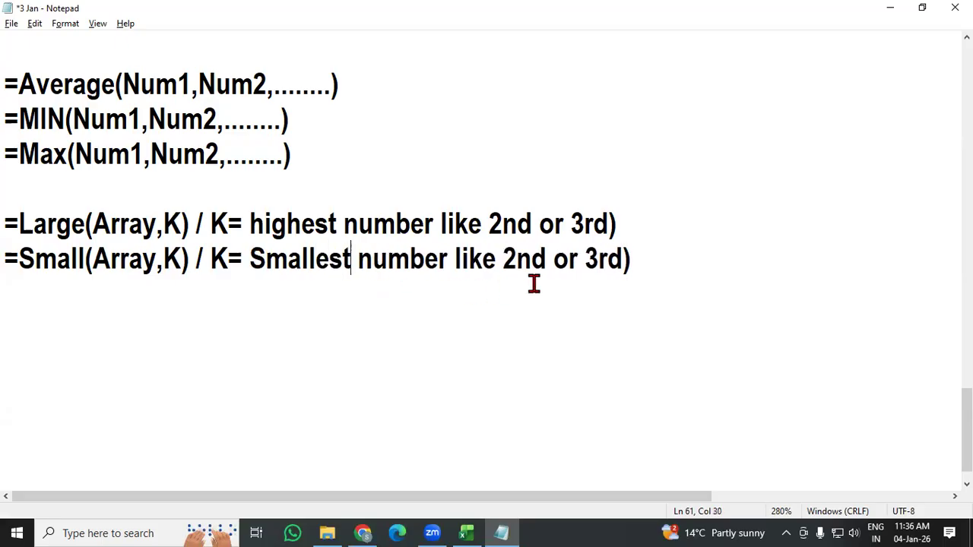
left_click(672, 268)
key("alt+Tab")
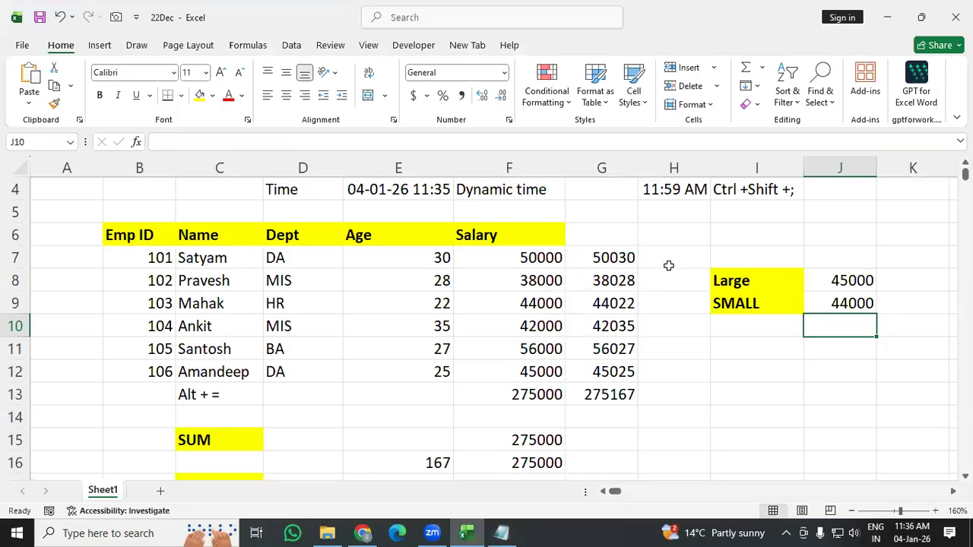
right_click(109, 489)
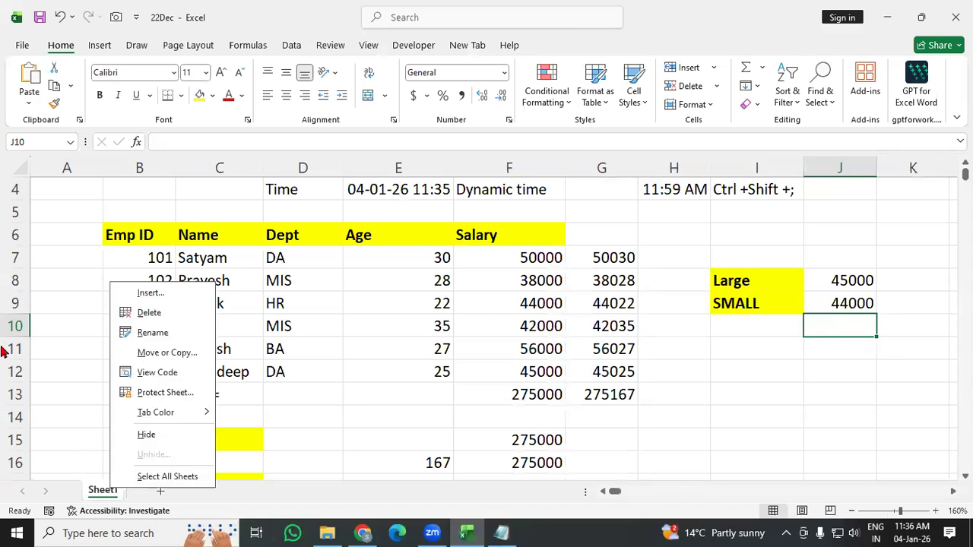
left_click(156, 316)
left_click(728, 248)
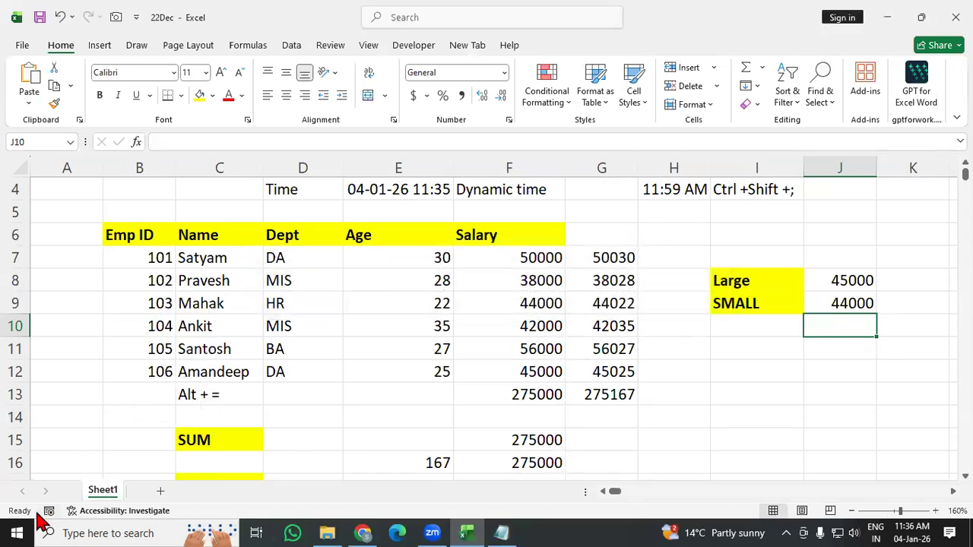
Rename the Sheet1 worksheet as 3 jan.
right_click(101, 490)
left_click(163, 334)
key("BackSpace")
type("3")
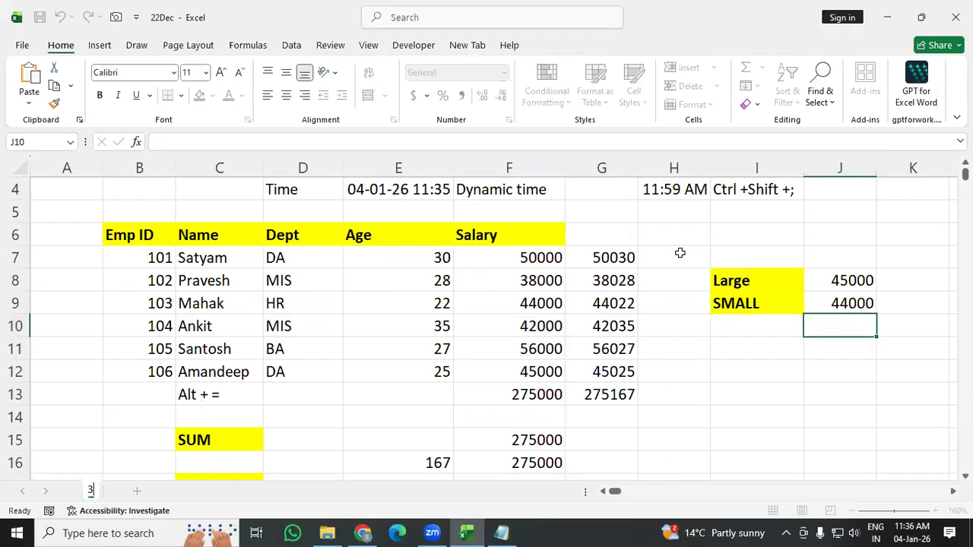
type(" jan")
left_click(783, 348)
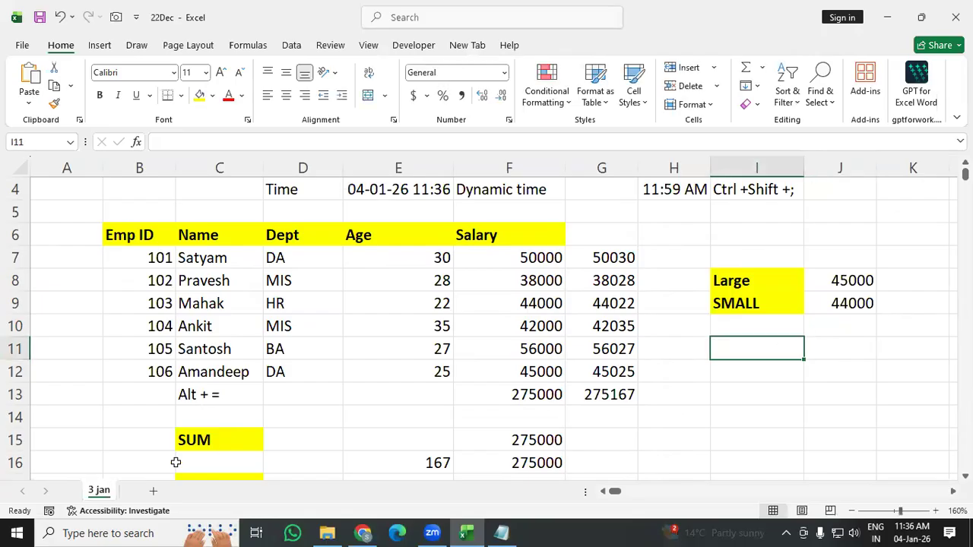
Add a new worksheet after 3 jan, name it 4 jan and zoom it to 130%.
left_click(152, 493)
right_click(142, 491)
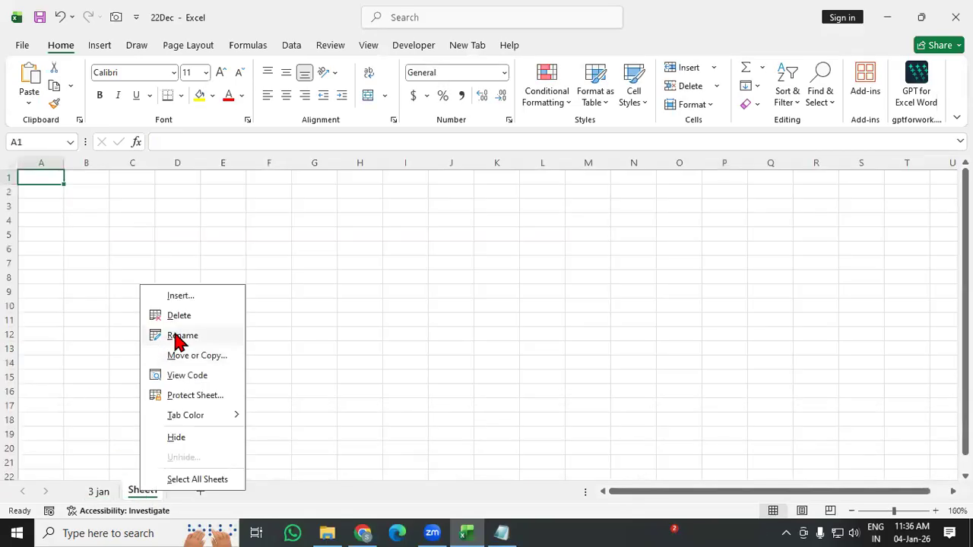
left_click(175, 335)
type("4 jan")
left_click(598, 291)
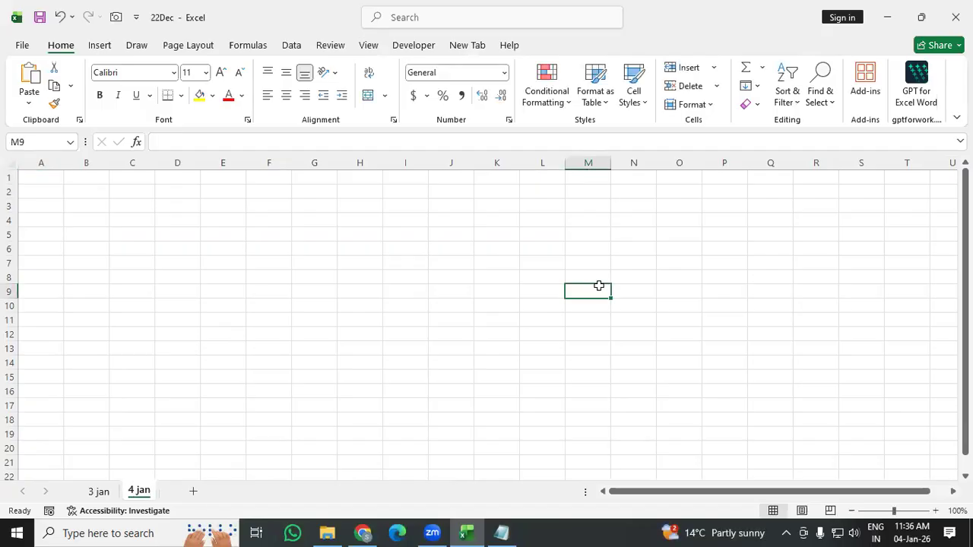
scroll(510, 304, "up", 2)
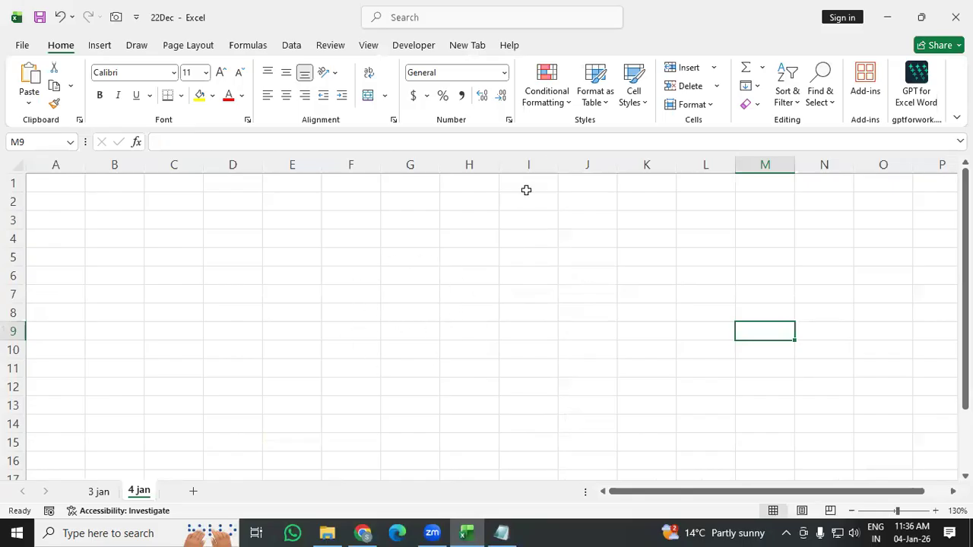
Save the 3 Jan notes in Notepad and minimize the open windows to reach the desktop.
left_click(887, 18)
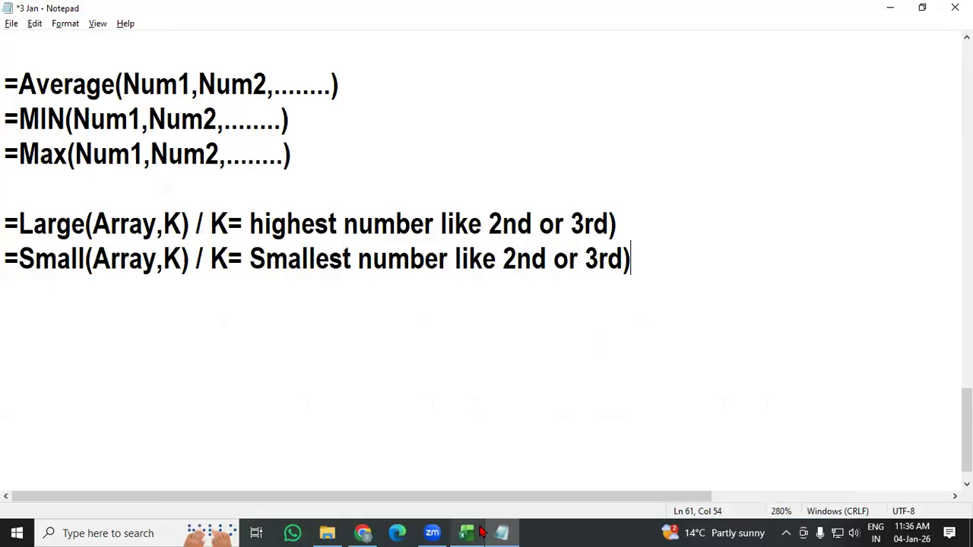
left_click(769, 322)
key("ctrl+s")
left_click(884, 10)
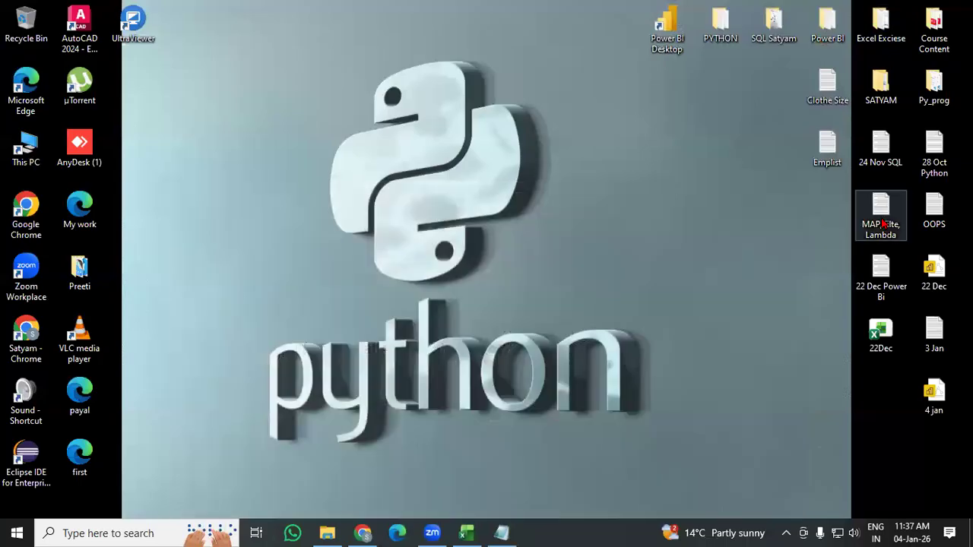
Open the 8 oct workbook from the Excel > 8 oct subfolder inside the personal course folder on the desktop.
double_click(882, 89)
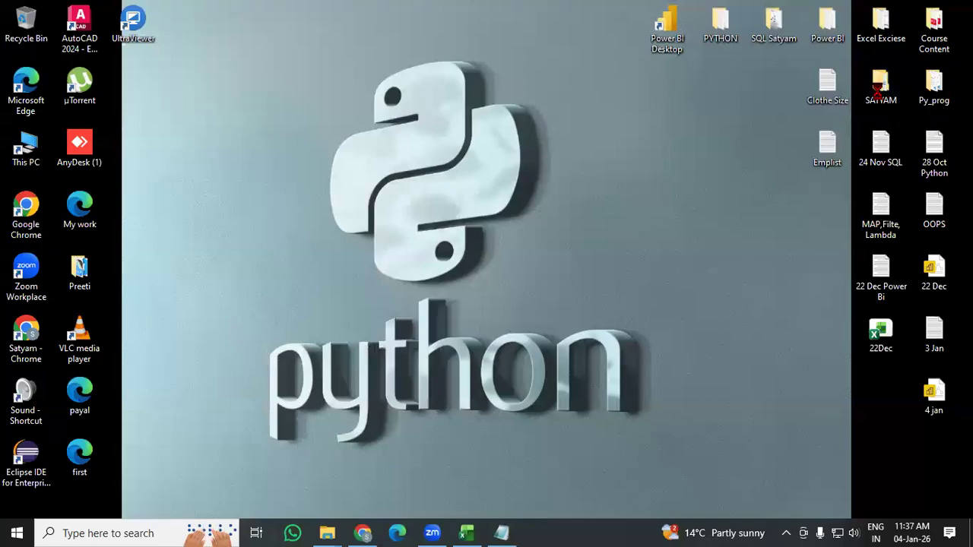
double_click(174, 247)
left_click(143, 190)
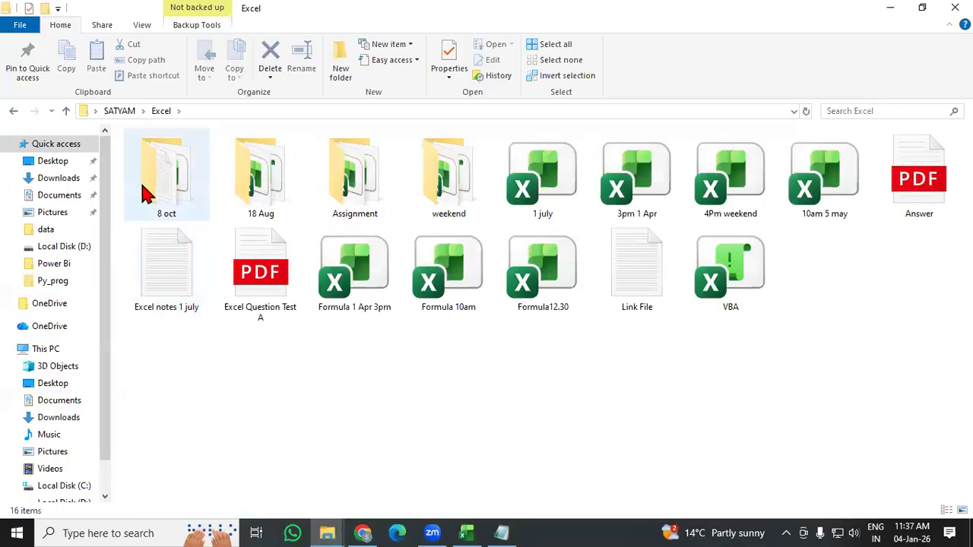
double_click(152, 191)
left_click(152, 155)
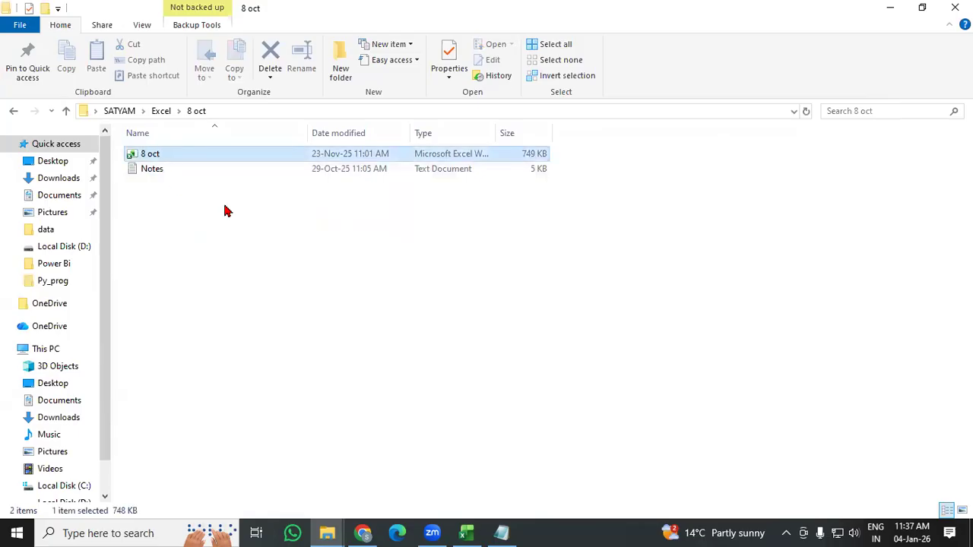
double_click(163, 155)
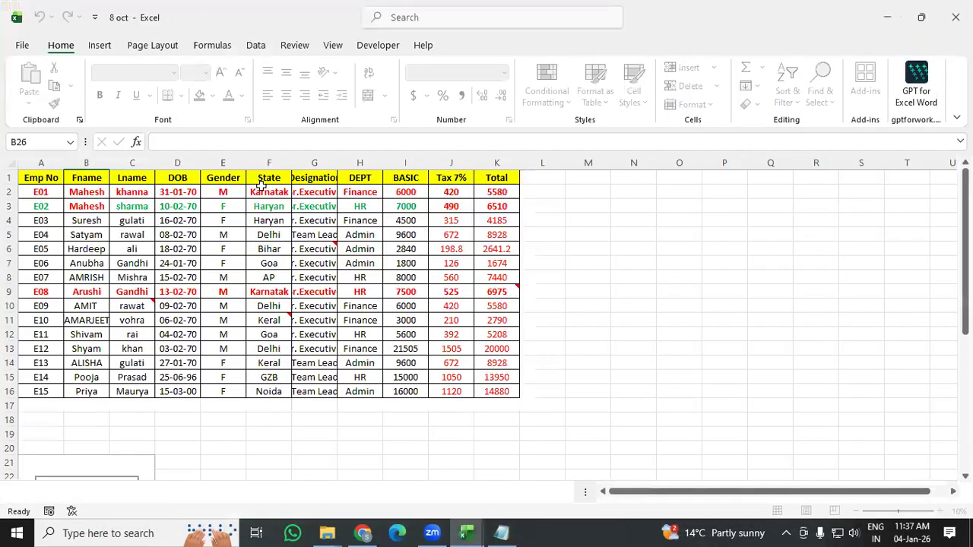
Activate the Basic formula sheet and highlight the COUNT, COUNTA and CountBlank labels in J16:J21 to review the next functions.
right_click(93, 494)
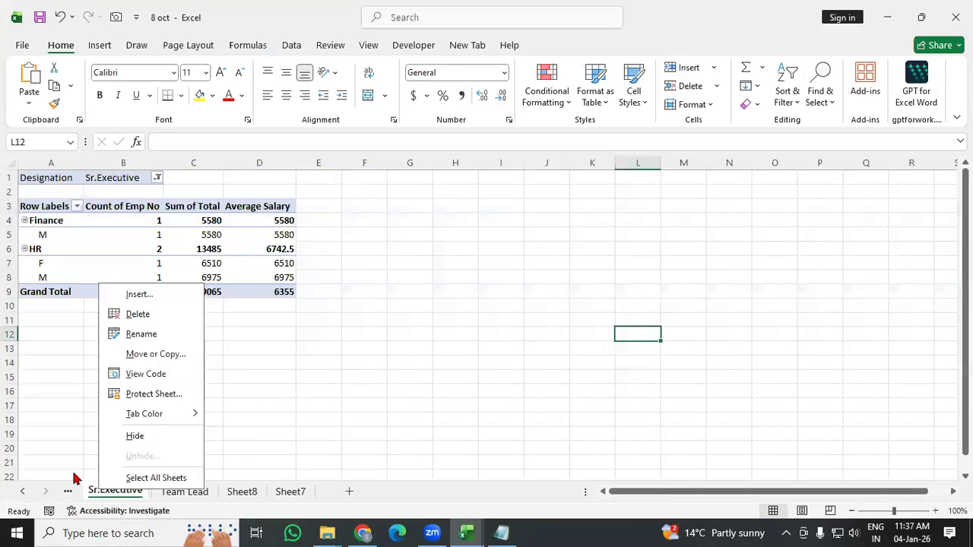
right_click(46, 493)
scroll(69, 414, "up", 10)
scroll(90, 392, "up", 3)
left_click(46, 303)
left_click(120, 501)
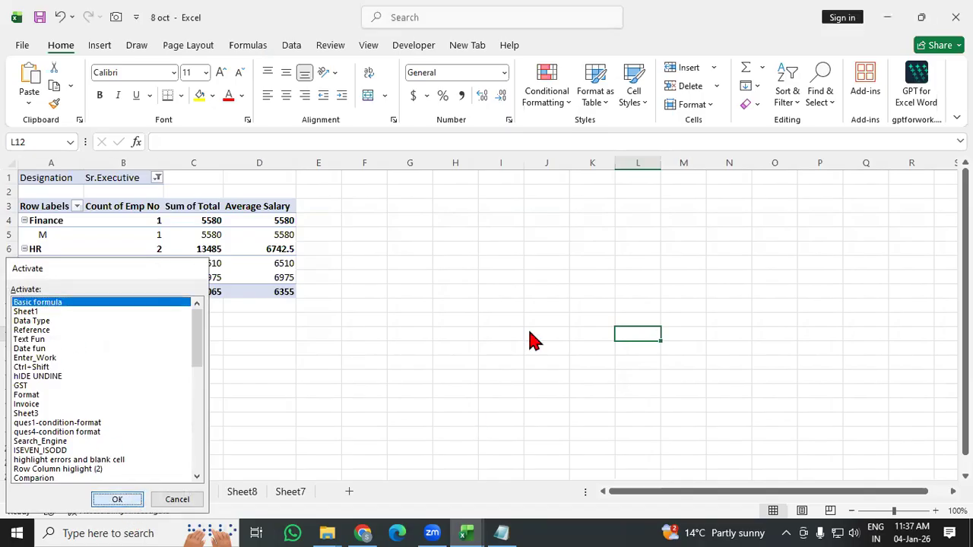
scroll(541, 358, "down", 2)
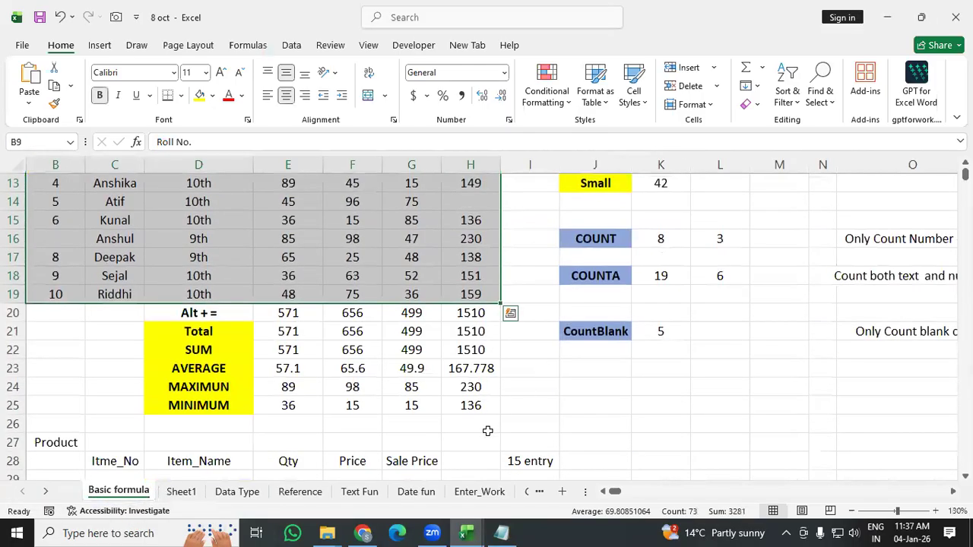
left_click_drag(623, 239, 621, 338)
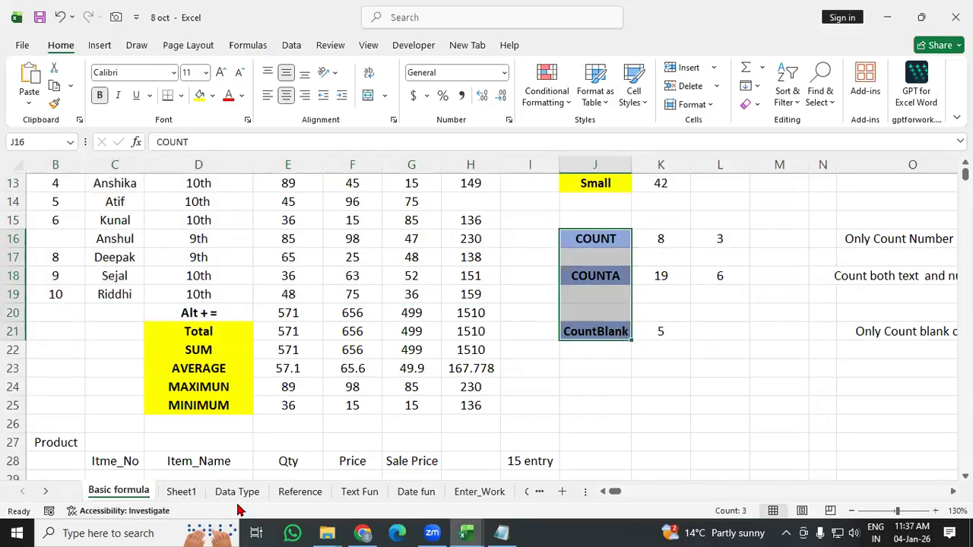
Switch back to the 22Dec workbook and show its 3 jan sheet.
key("alt+Tab")
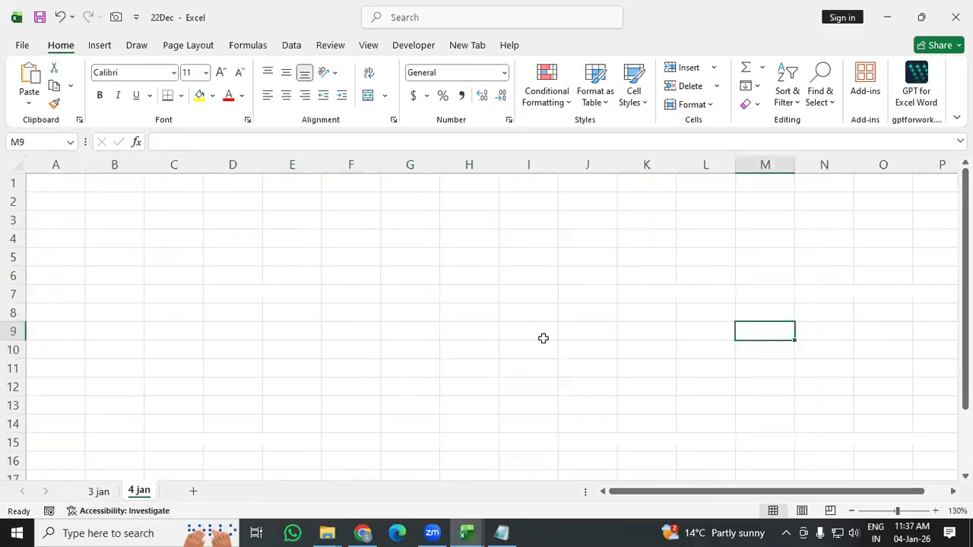
left_click(99, 491)
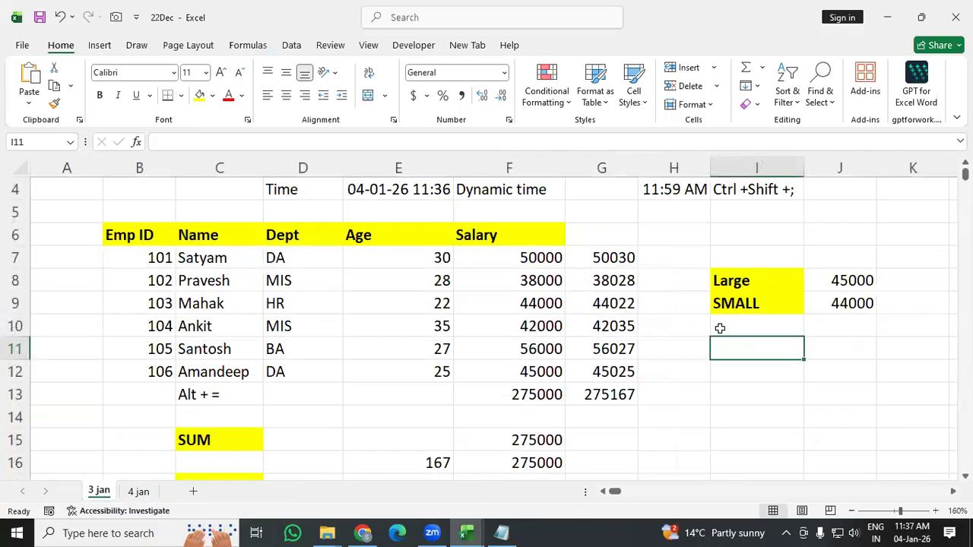
Add a COUNT label in I11 and format it bold with a yellow fill.
type("COUNT")
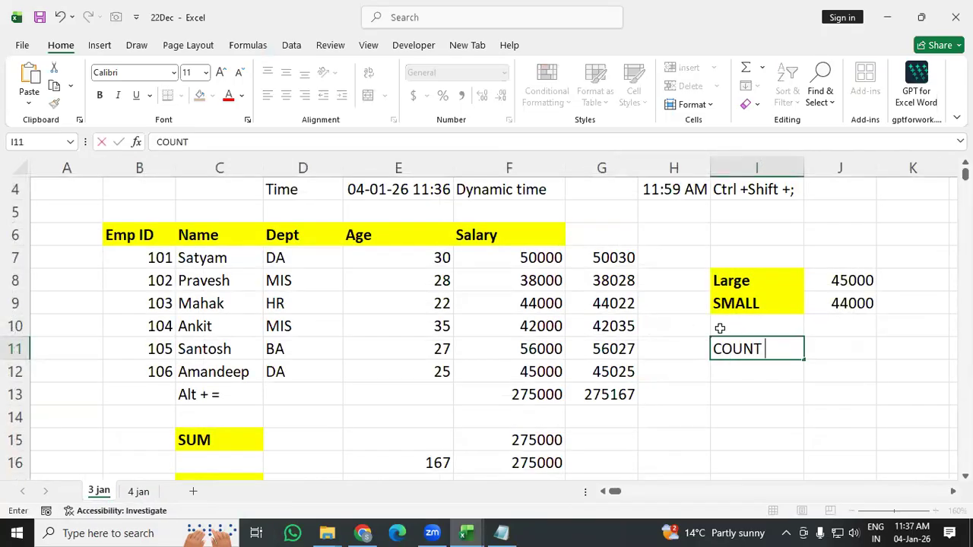
key("Return")
left_click(715, 340)
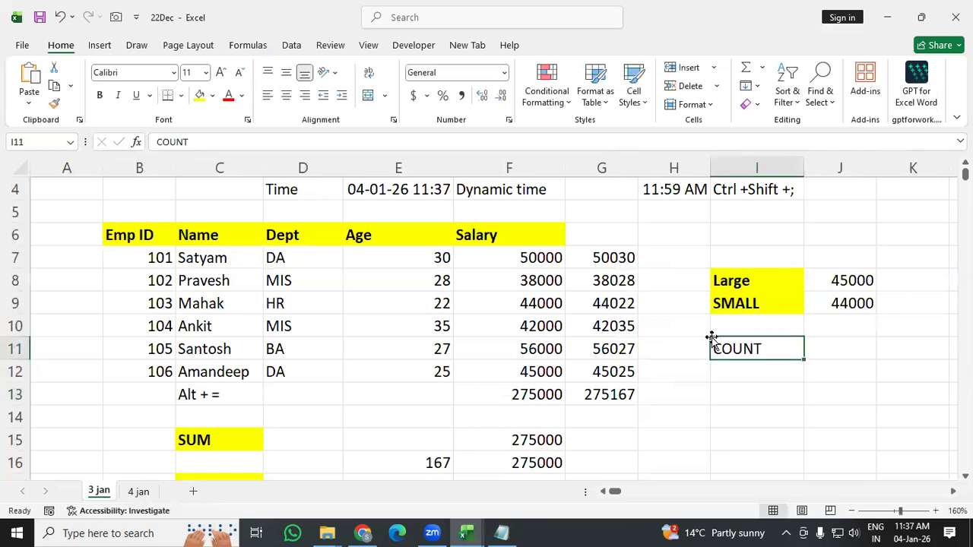
left_click(201, 97)
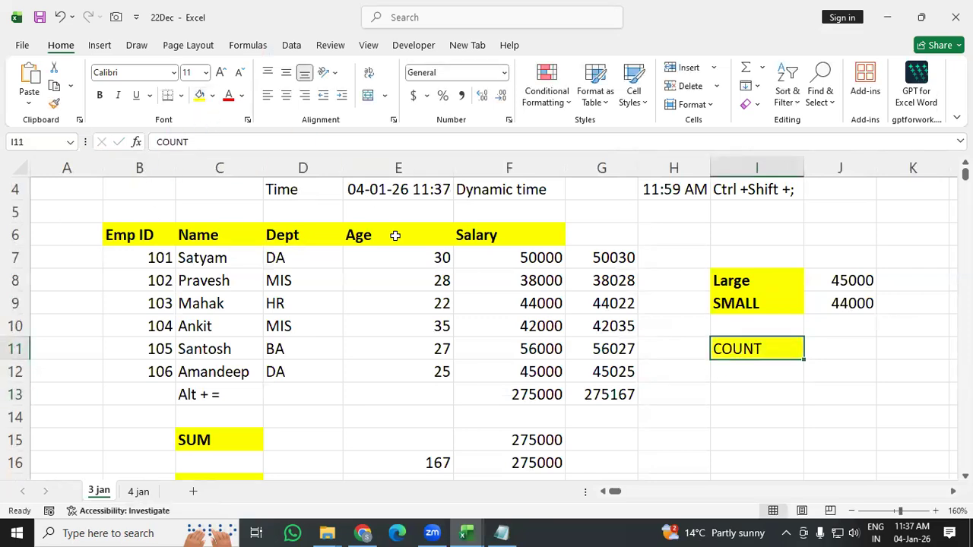
key("ctrl+b")
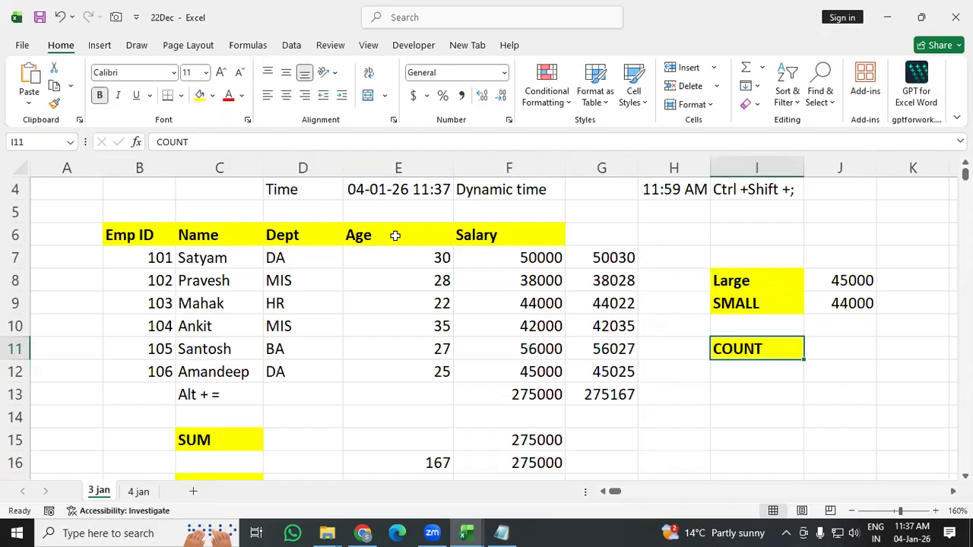
Try COUNT on the blank range K5:K8 in J11, and clear that formula from the cell.
scroll(946, 343, "down", 4)
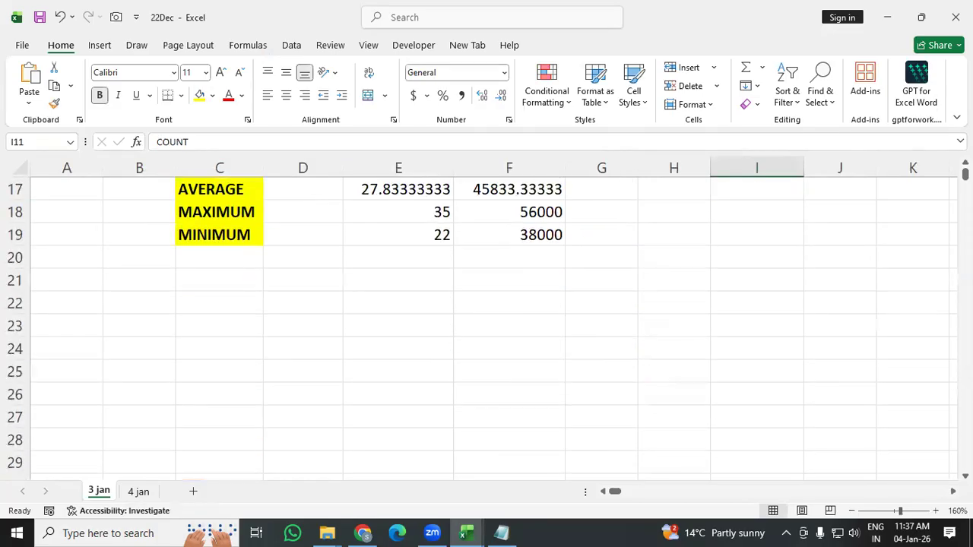
scroll(851, 296, "up", 5)
scroll(885, 347, "down", 2)
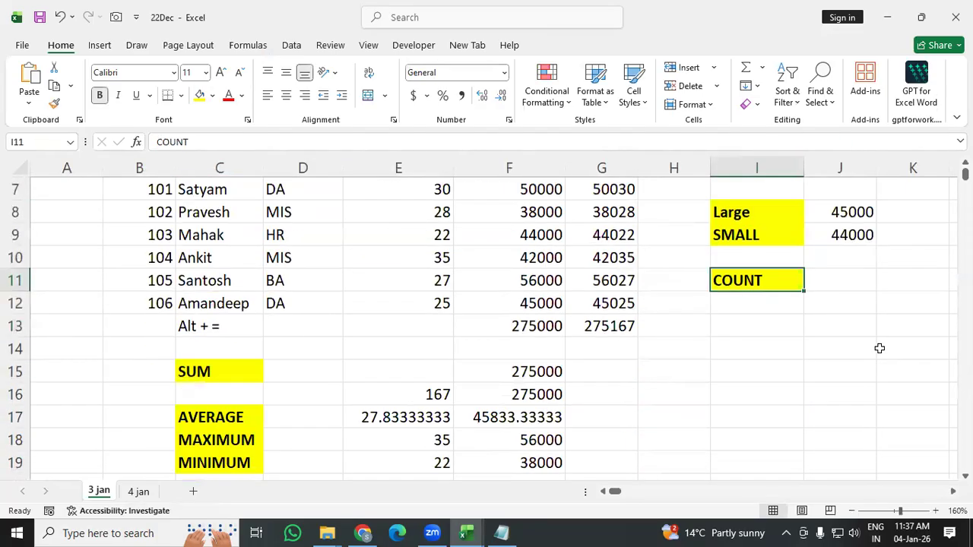
left_click(826, 283)
scroll(783, 297, "up", 1)
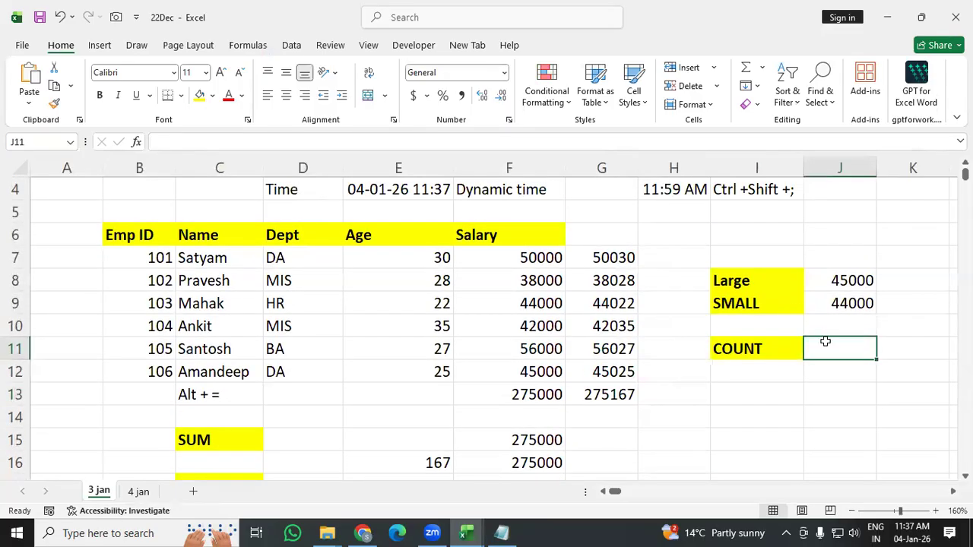
type("=Co")
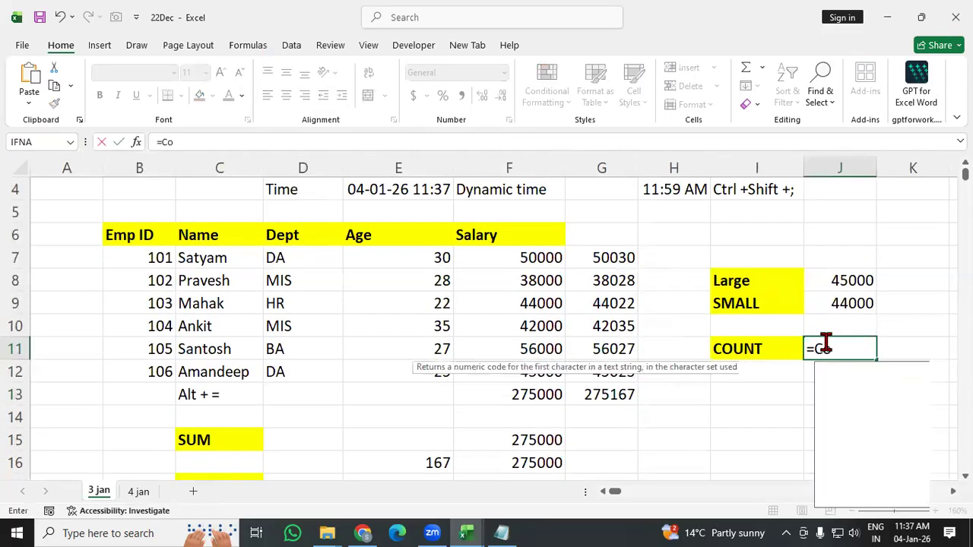
type("unt(")
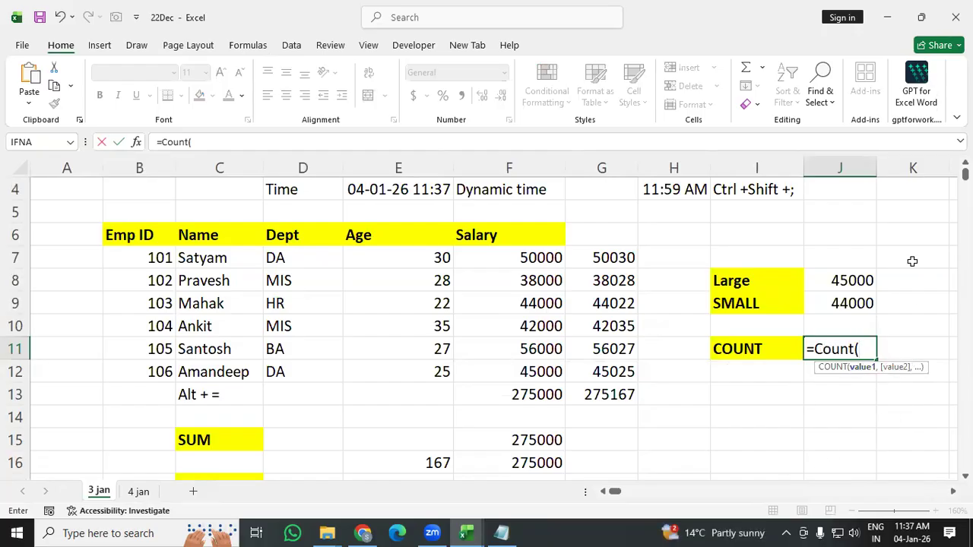
left_click_drag(906, 221, 907, 273)
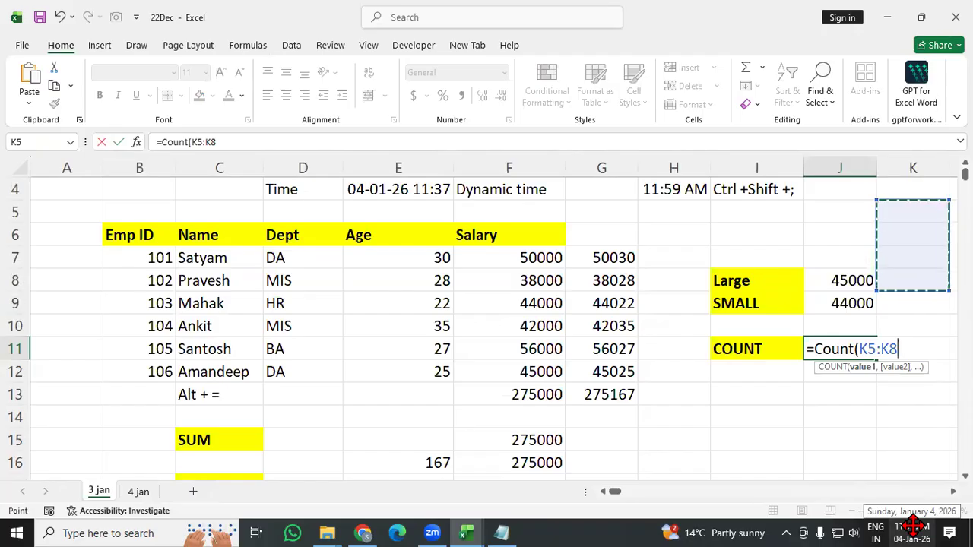
key("Return")
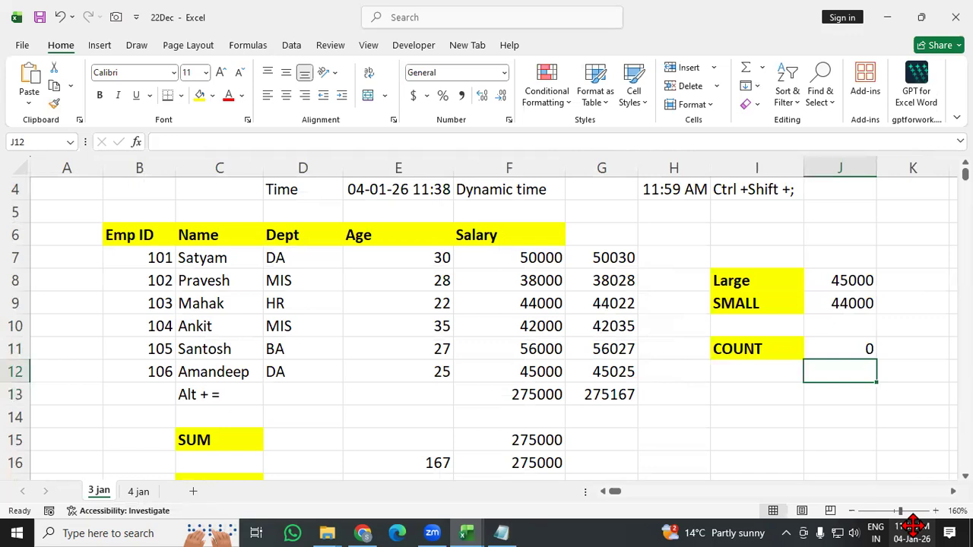
key("Up")
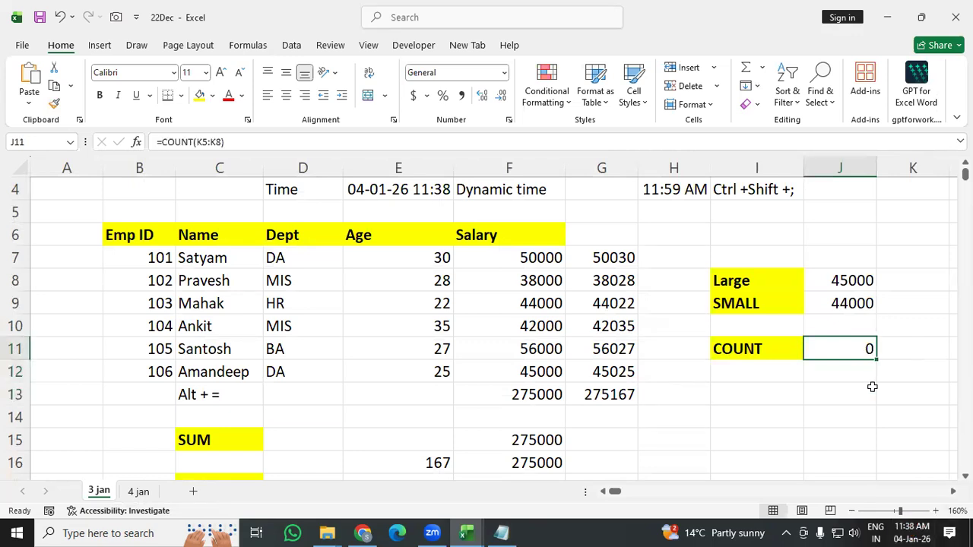
key("Delete")
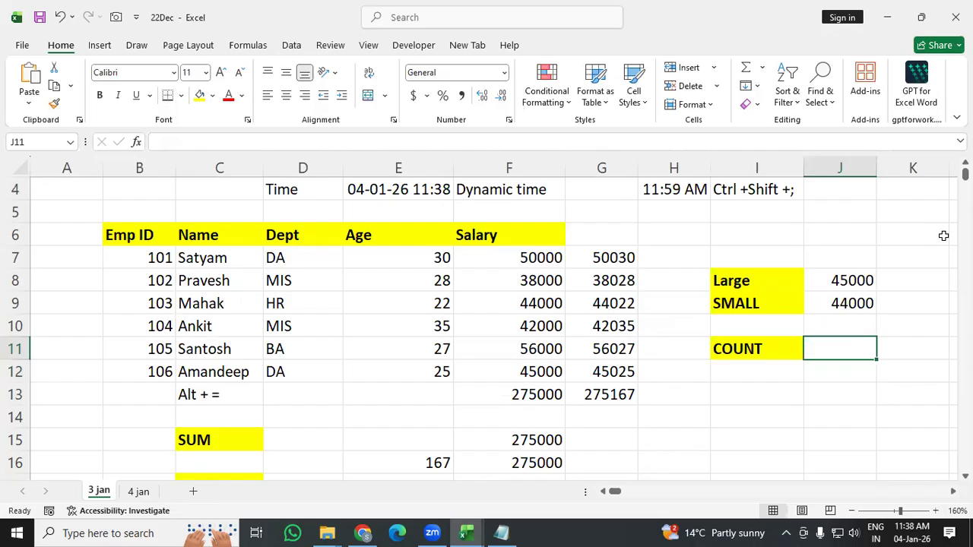
Count the numeric Age values in J11 with =COUNT(E7:E12).
type("=C")
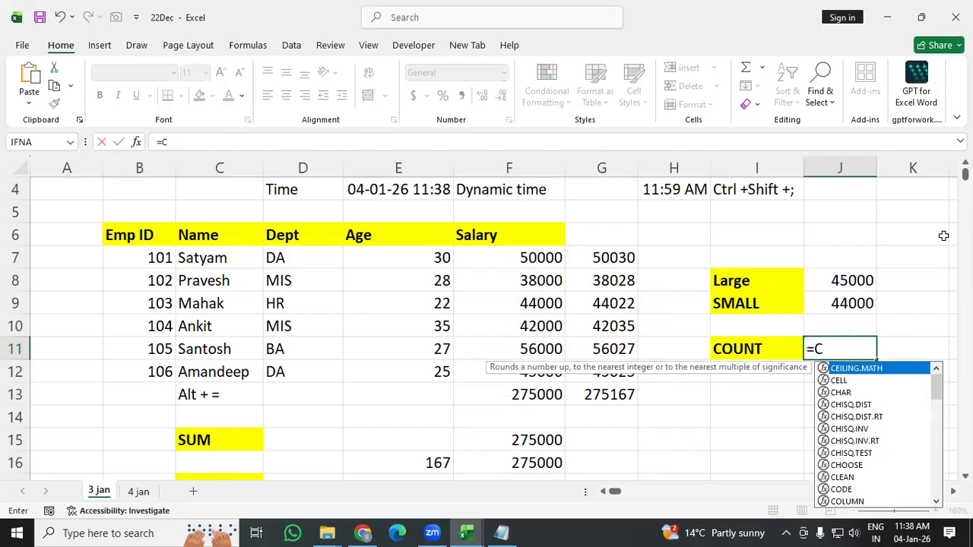
type("ount(")
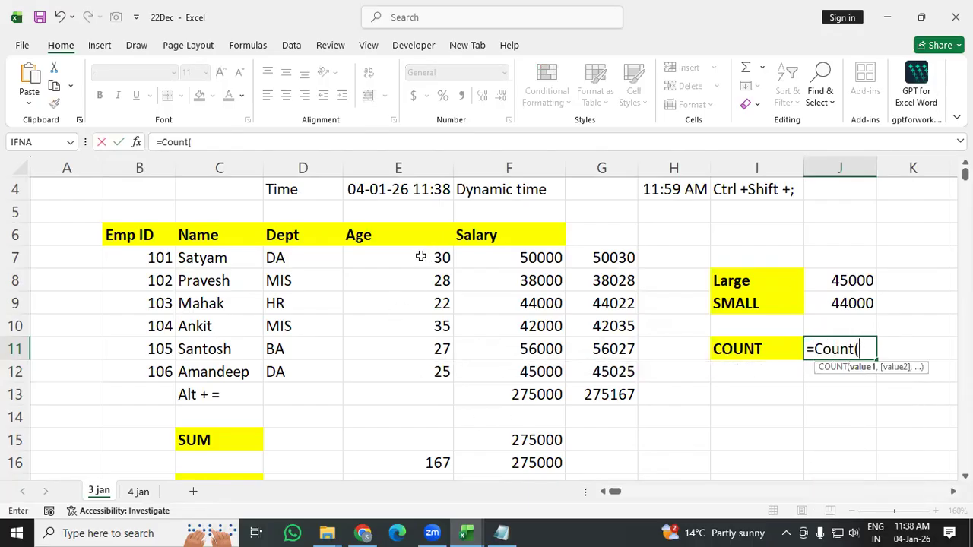
left_click_drag(419, 258, 419, 370)
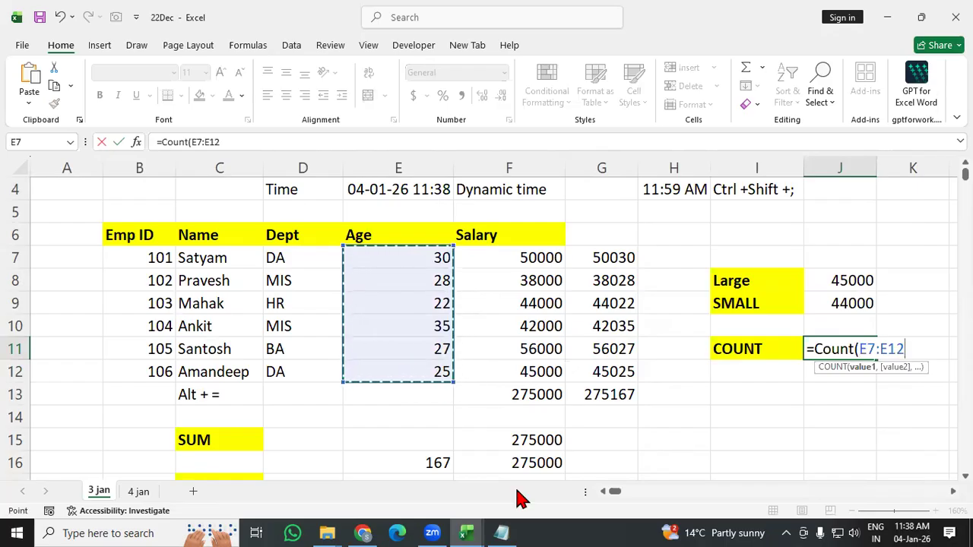
key("Return")
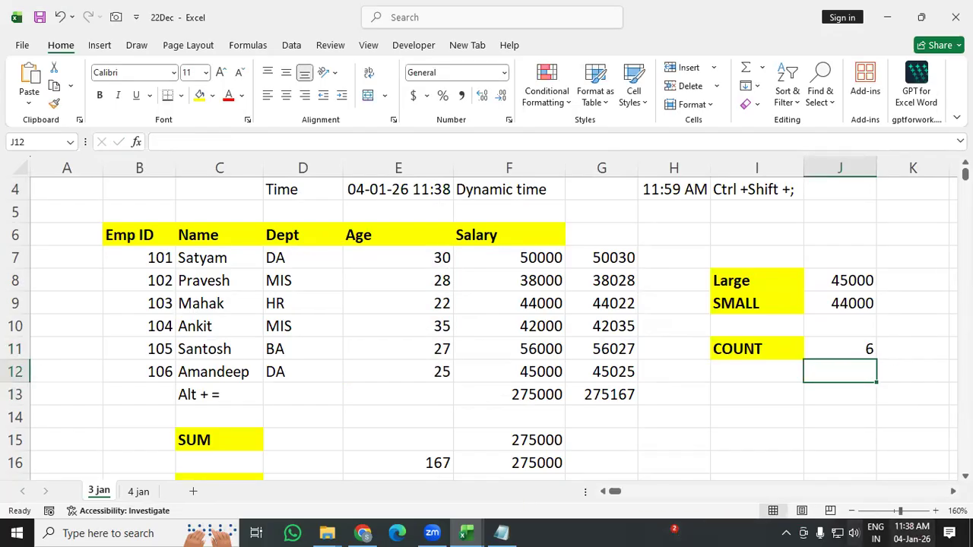
Try COUNT on the text headers in K11 with =COUNT(B6:F6).
left_click(903, 353)
type("=")
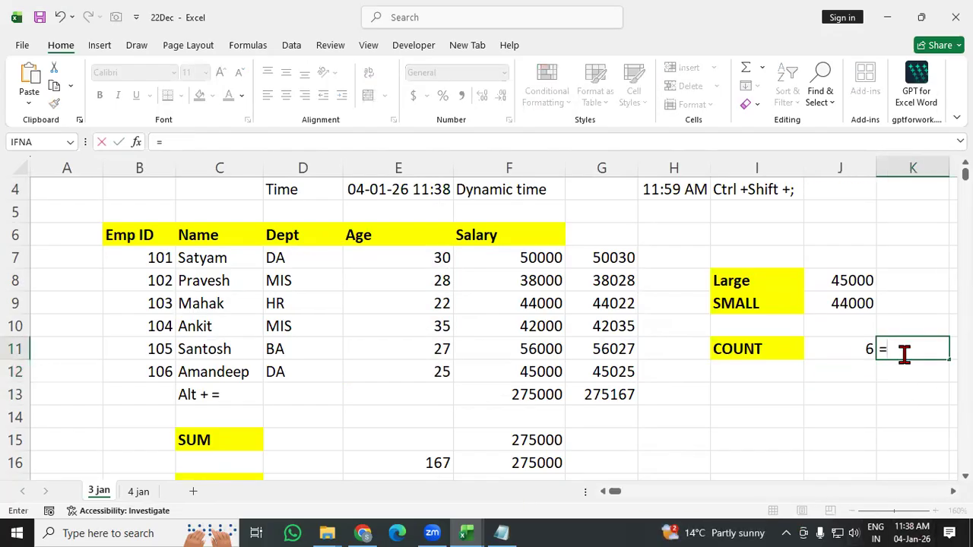
type("Count(")
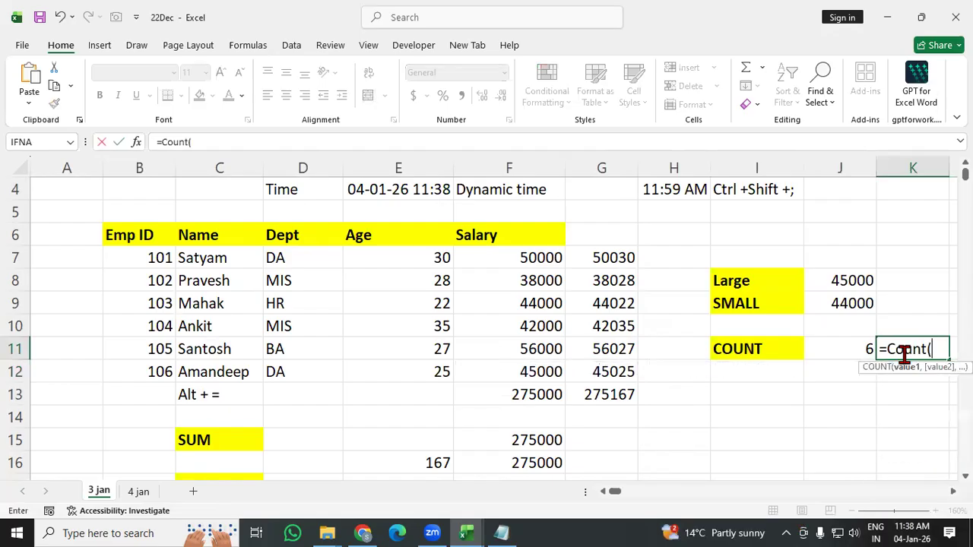
left_click_drag(166, 240, 532, 240)
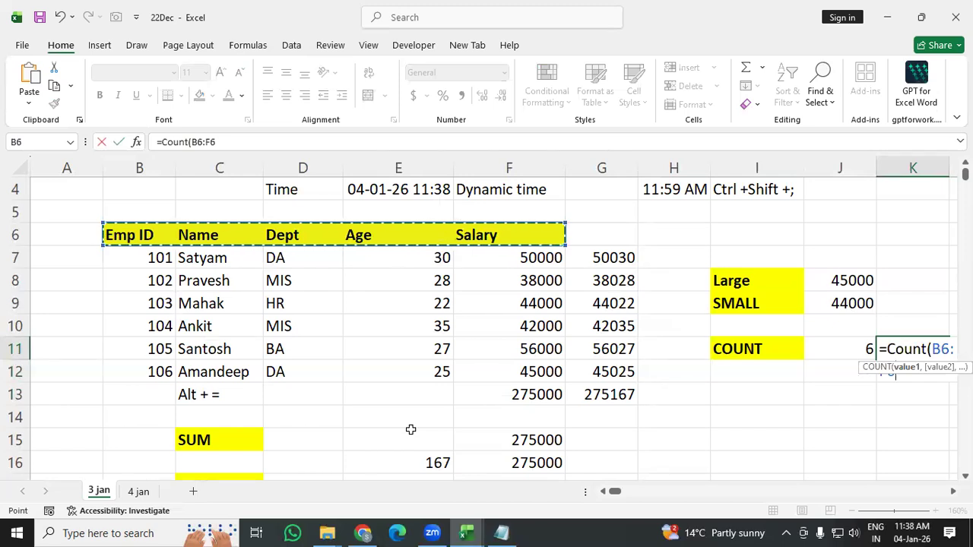
key("Return")
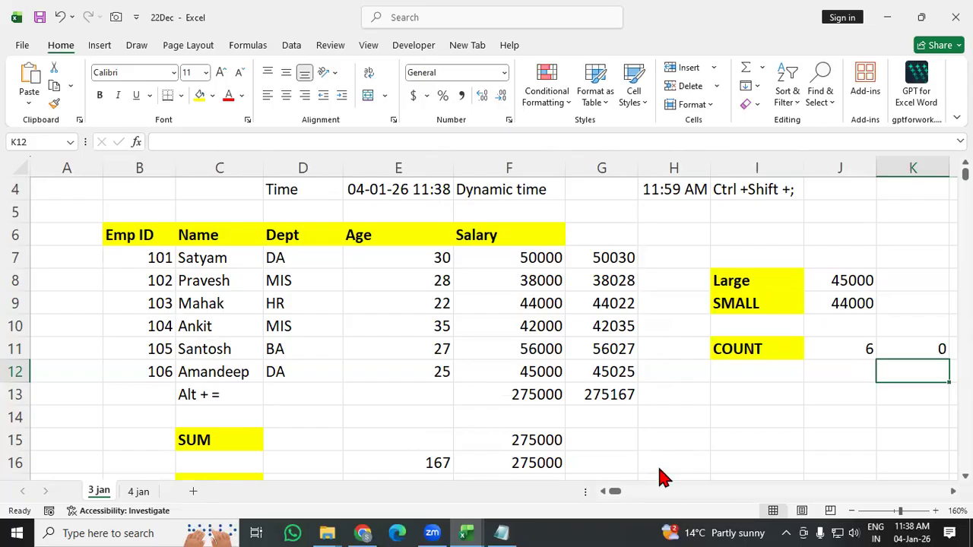
Try COUNT on mixed text and numbers in J12 with =COUNT(D8:E10).
left_click(847, 374)
type("=Count")
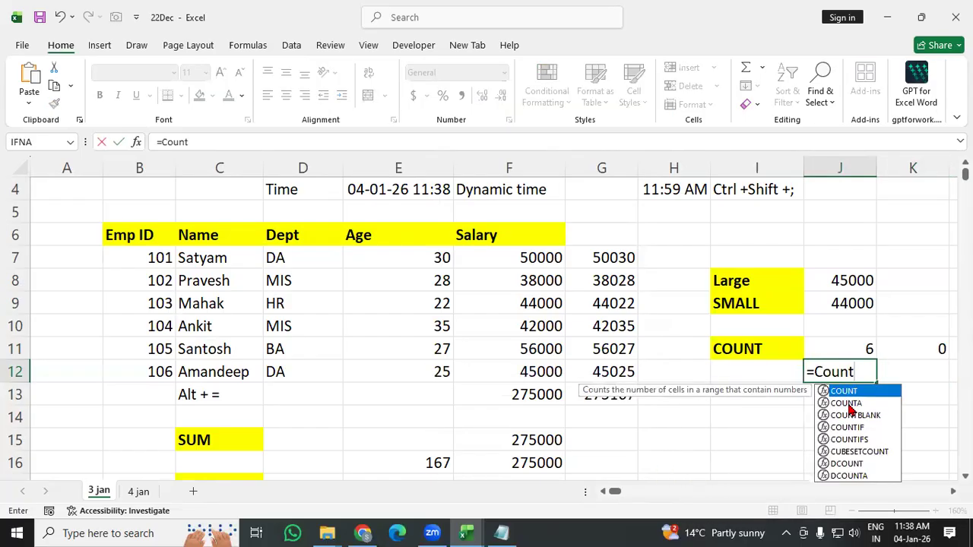
type("(")
left_click_drag(281, 278, 399, 329)
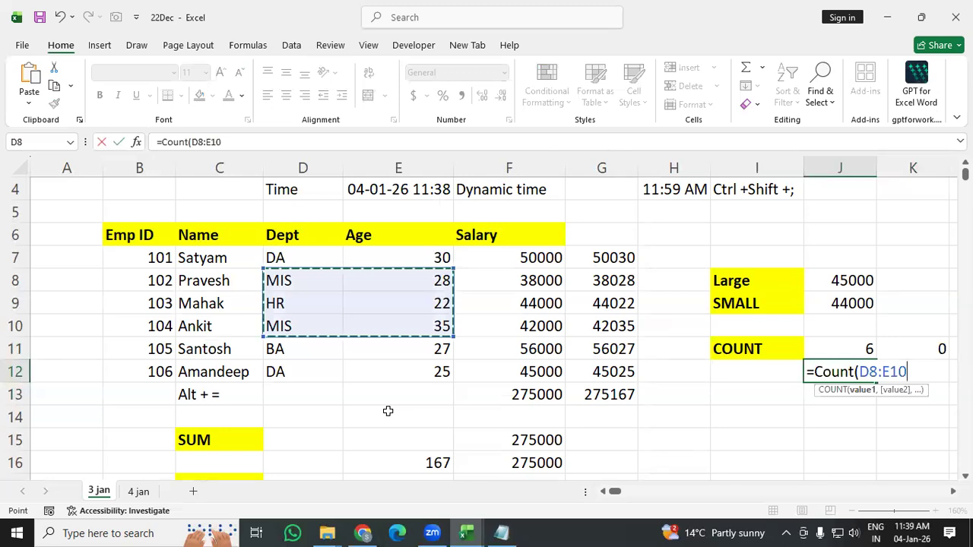
key("Return")
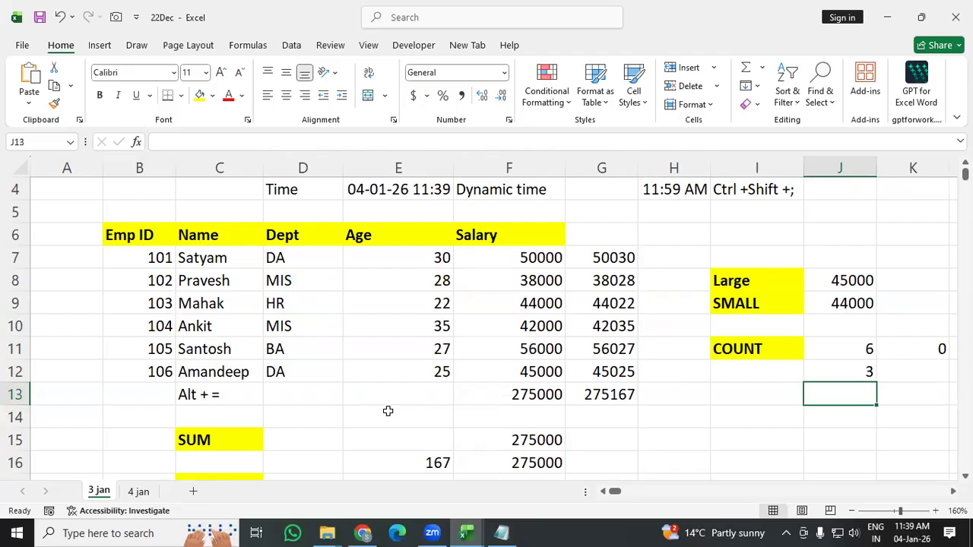
Clear the trial COUNT formulas from J12 and K11.
left_click(856, 373)
key("Delete")
left_click(921, 350)
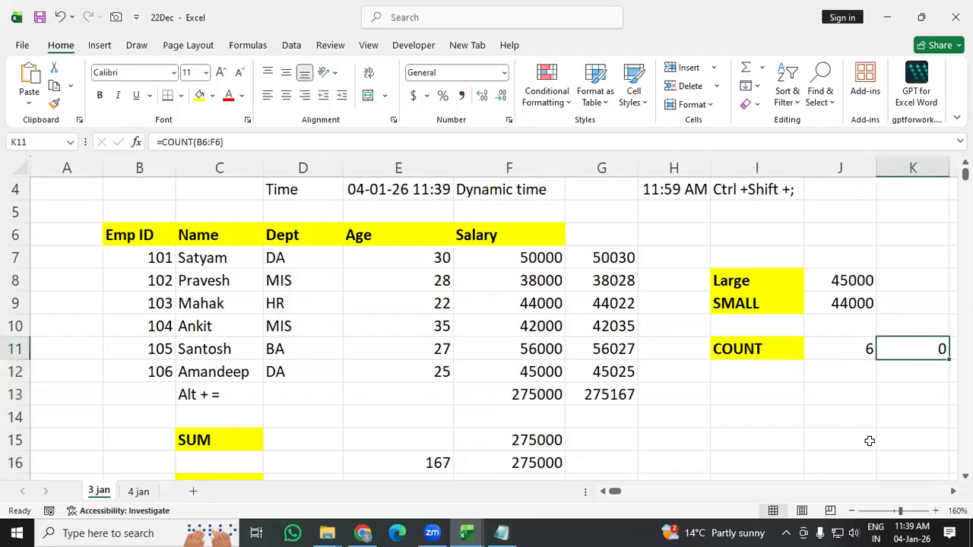
key("Delete")
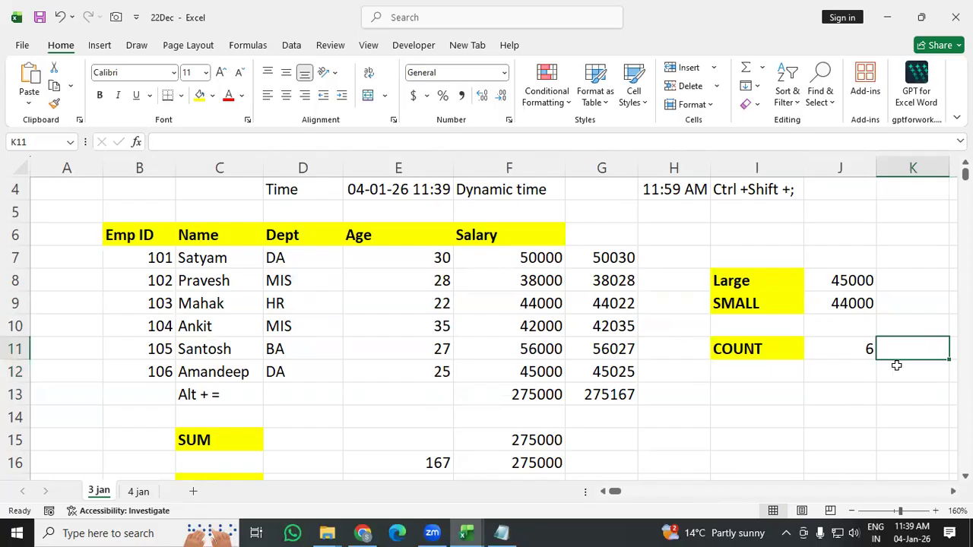
Enter the note "Only Count numbers" in K11 beside the COUNT result.
type("O")
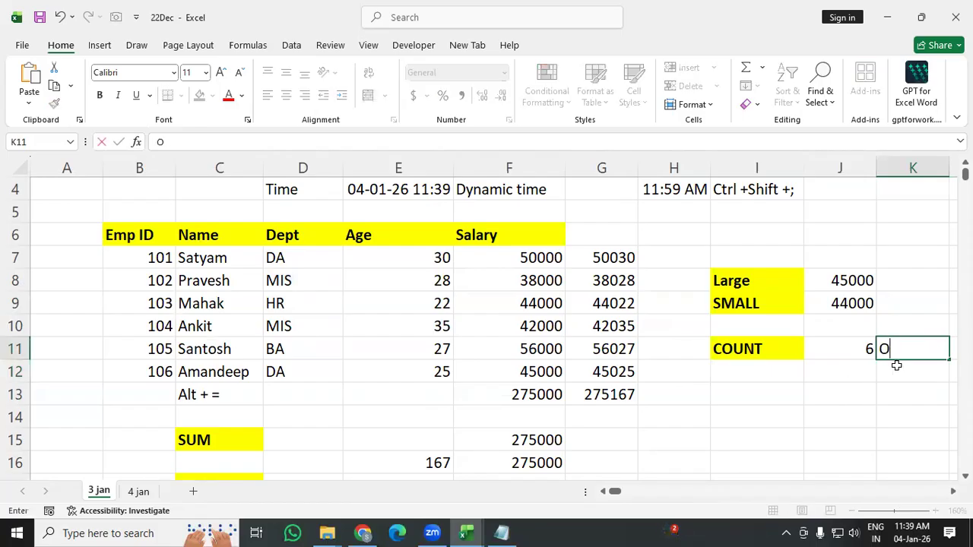
type("nly Cou")
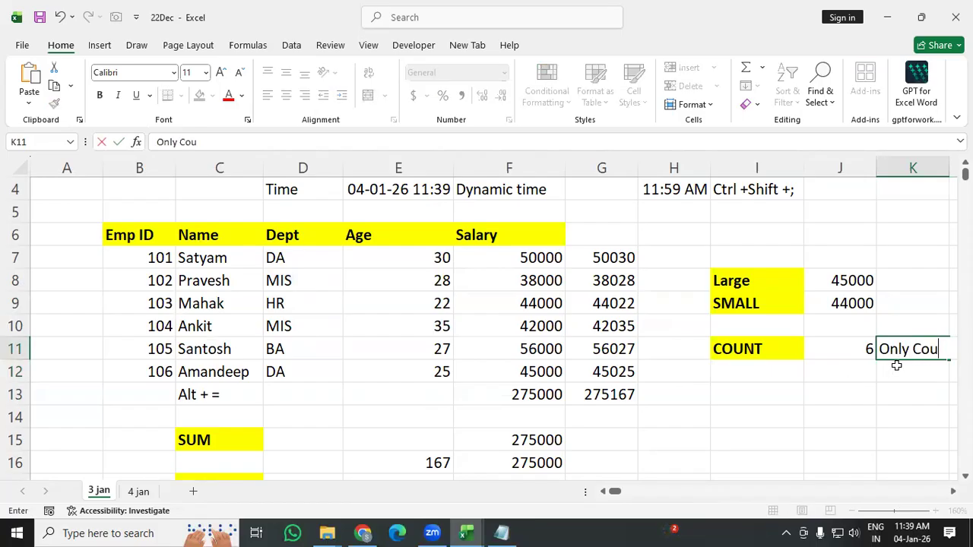
type("nt numbers")
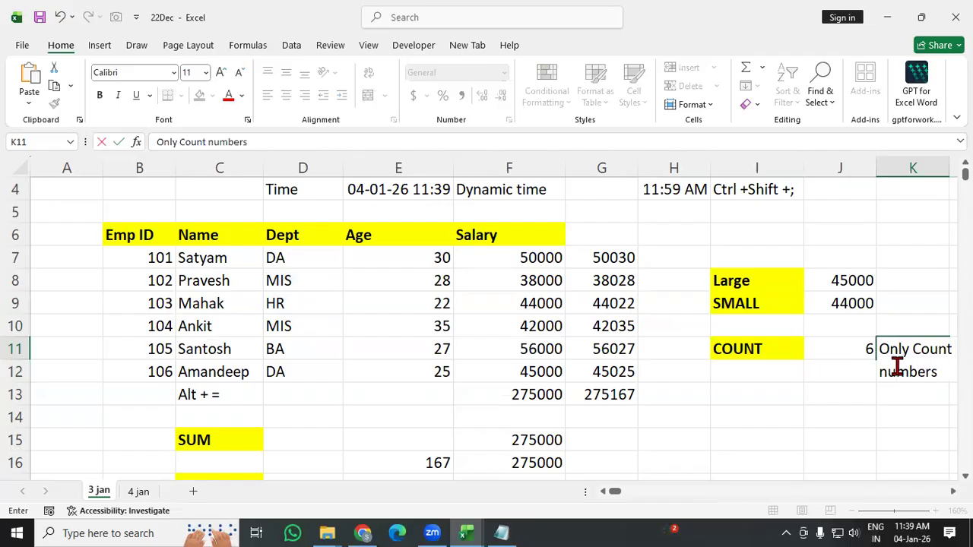
left_click(836, 419)
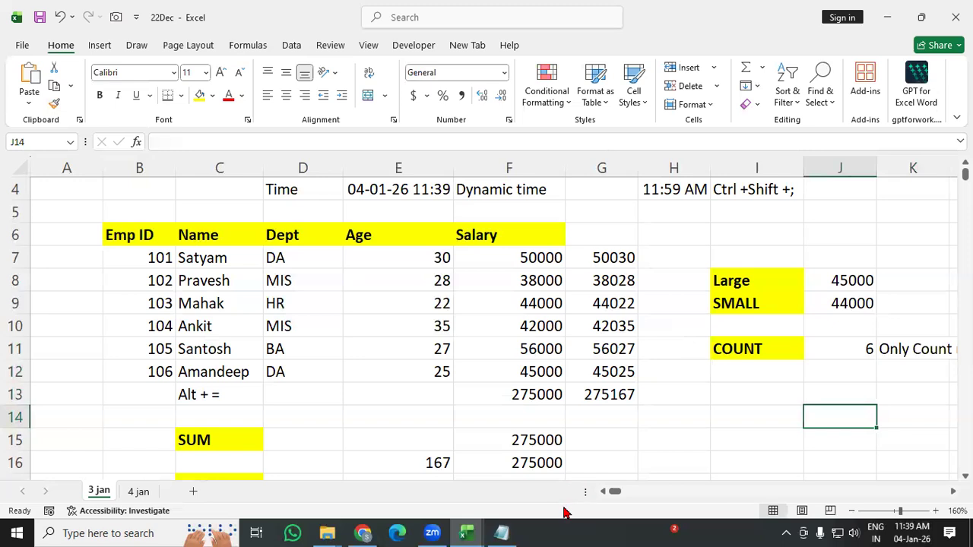
scroll(600, 374, "down", 1)
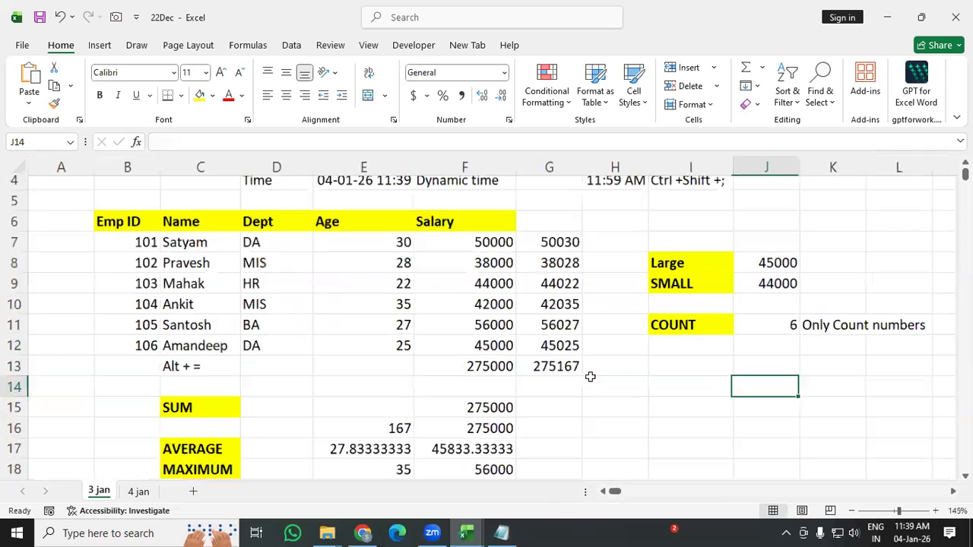
scroll(588, 376, "up", 1)
left_click(834, 354)
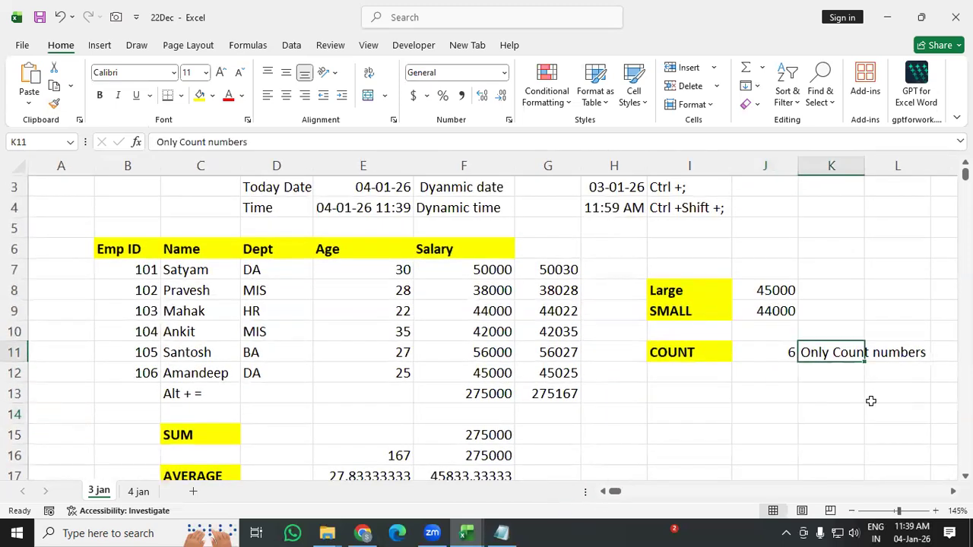
left_click(868, 398)
Add a COUNTA label in I12 below COUNT and select J12 for its formula.
left_click(665, 374)
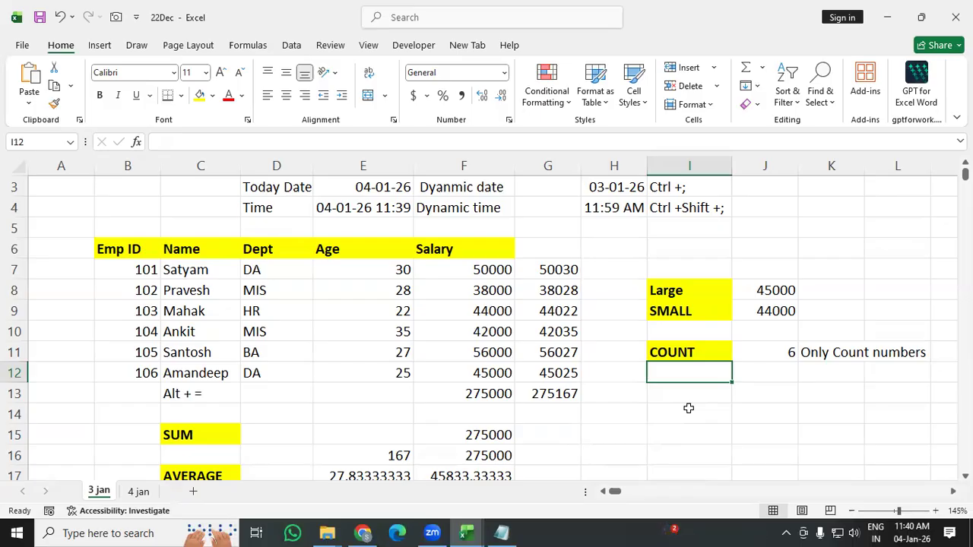
type("COUNTA")
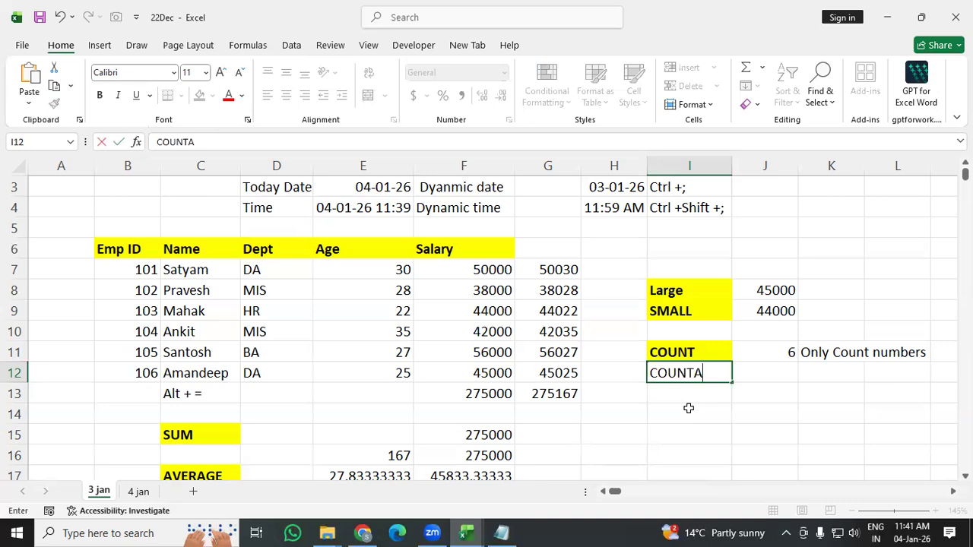
left_click(720, 419)
left_click(788, 373)
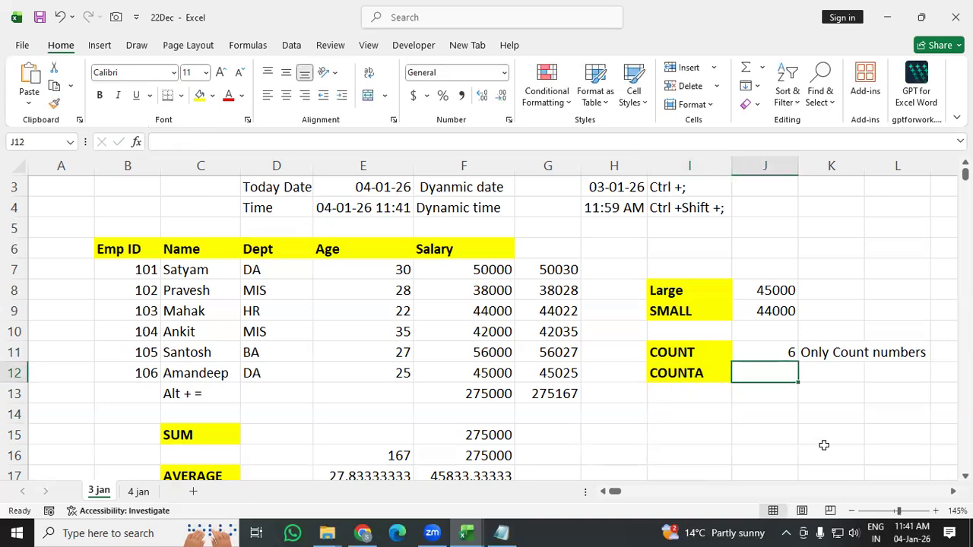
Count the non-empty cells of D7:F9 in J12 with =COUNTA(D7:F9).
type("=Co")
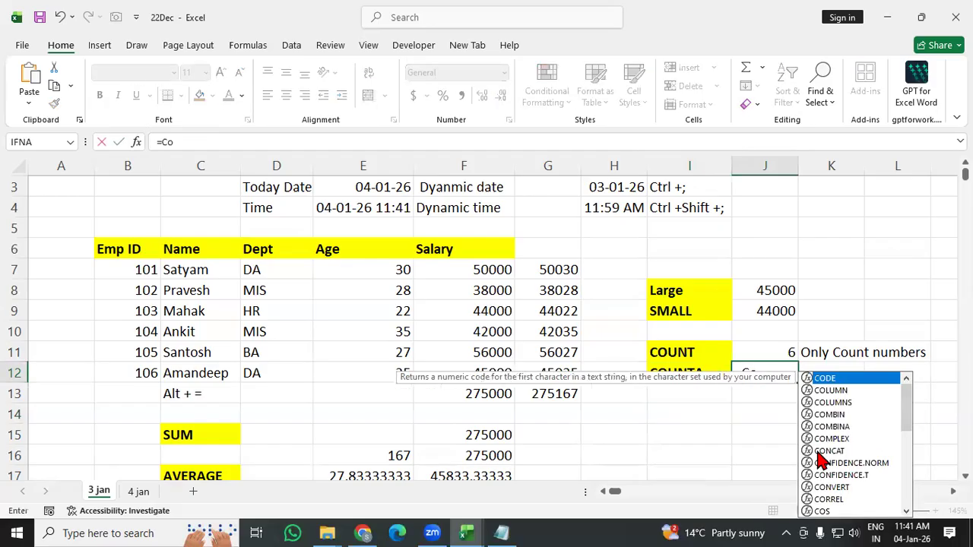
type("untA(")
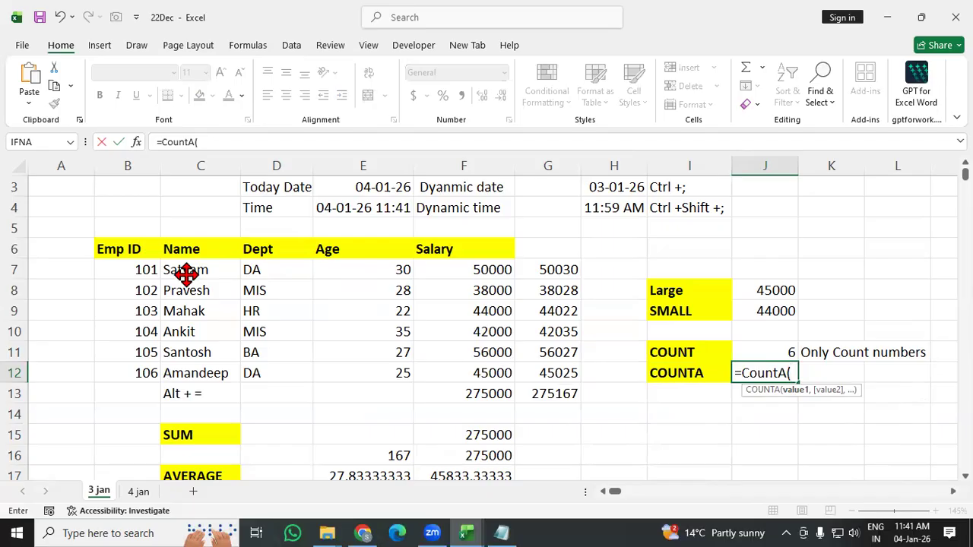
left_click_drag(245, 271, 496, 301)
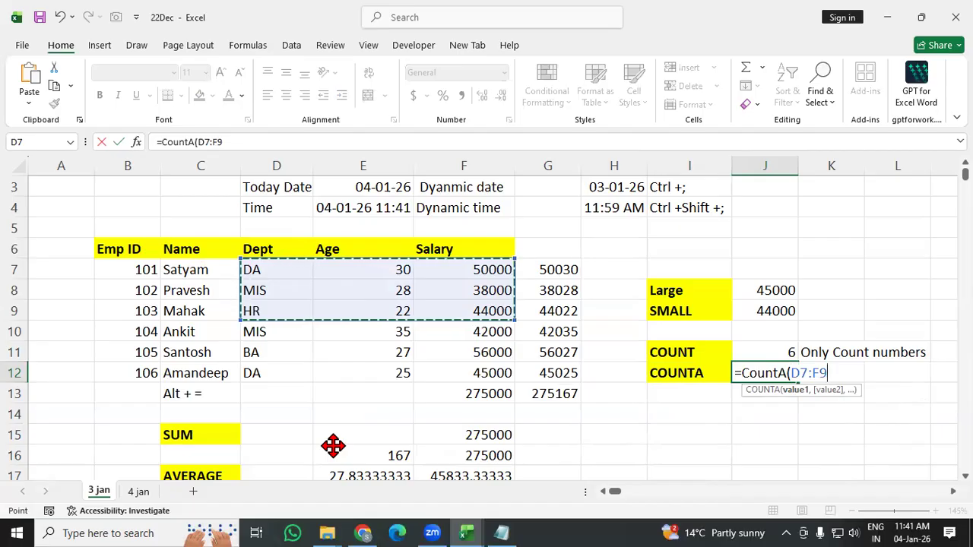
key("Return")
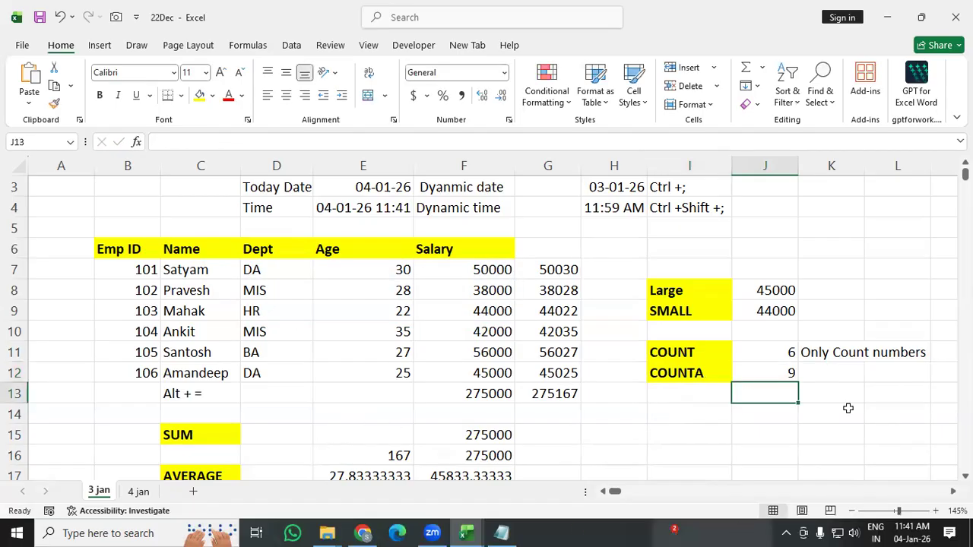
left_click(793, 371)
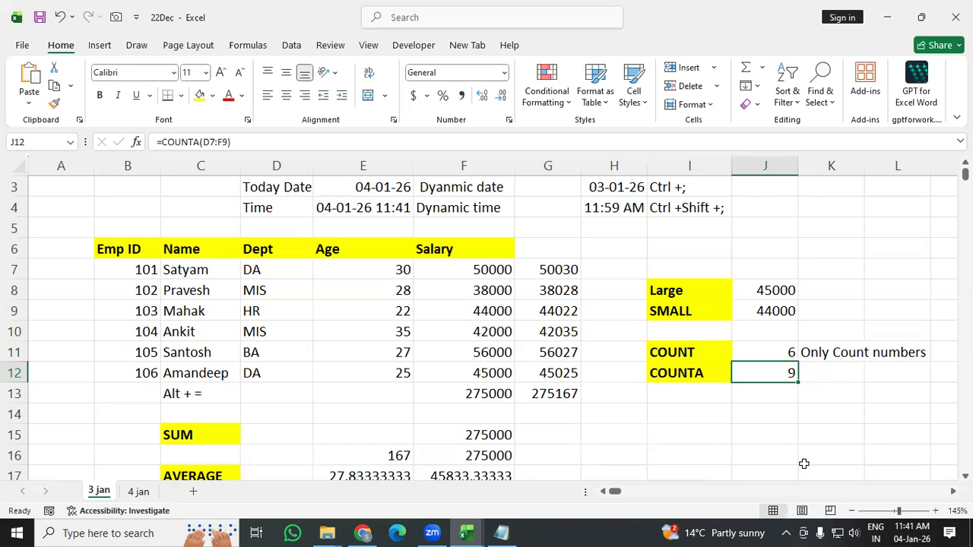
Count the non-empty cells along the header row in K12 with =COUNTA(B6:K6).
left_click(781, 416)
left_click(830, 380)
type("=COUNTA")
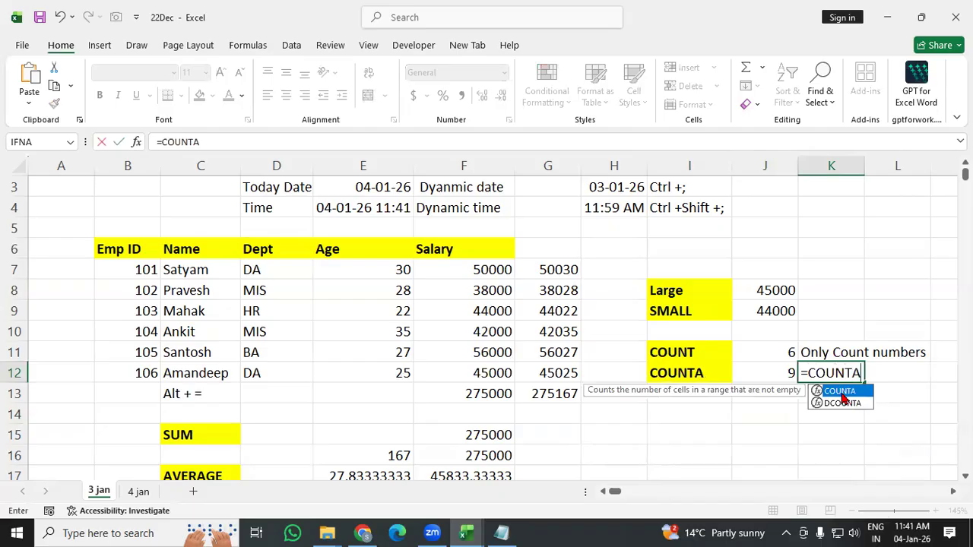
double_click(842, 398)
left_click_drag(119, 251, 830, 240)
key("Return")
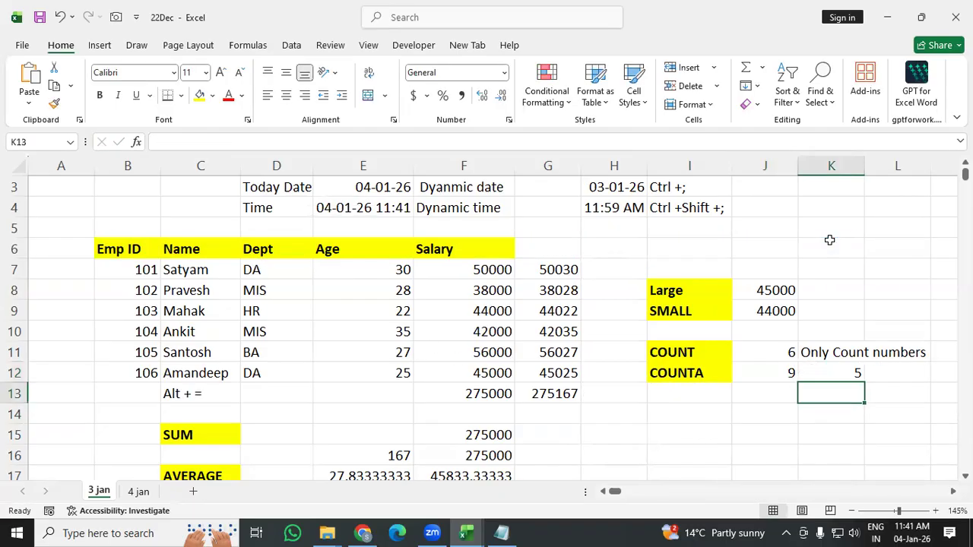
left_click(830, 372)
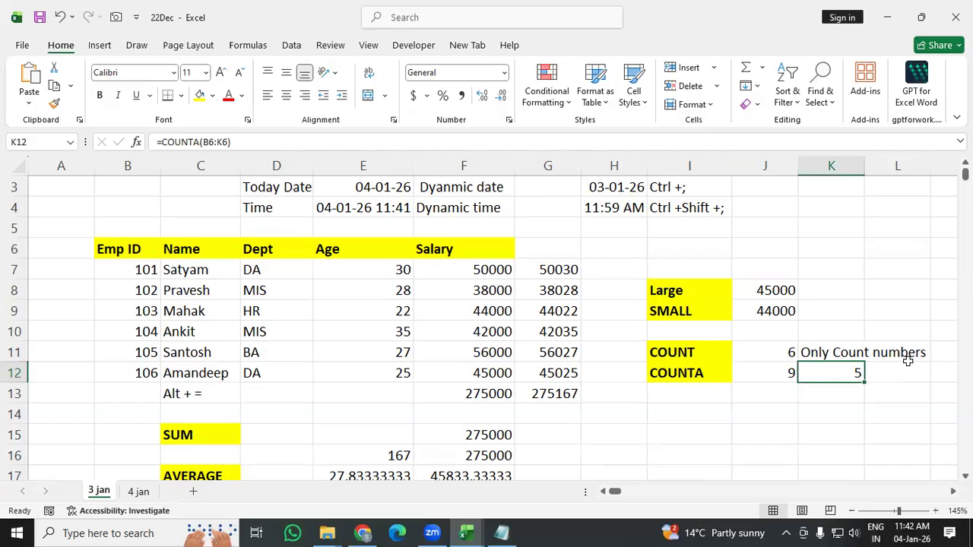
Enter the note "Count both number with text" in L12 beside the COUNTA results.
left_click_drag(884, 386, 898, 373)
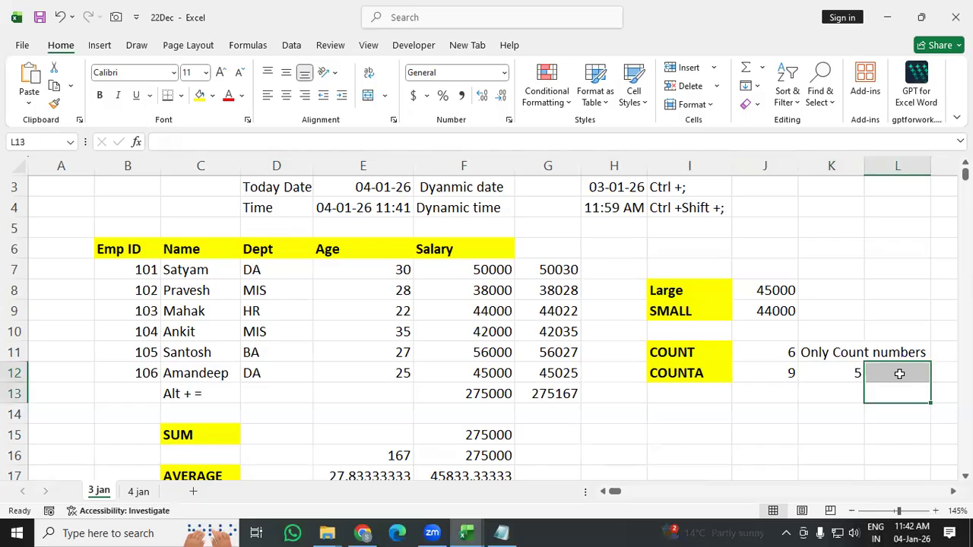
left_click(899, 373)
double_click(901, 374)
type("Cou")
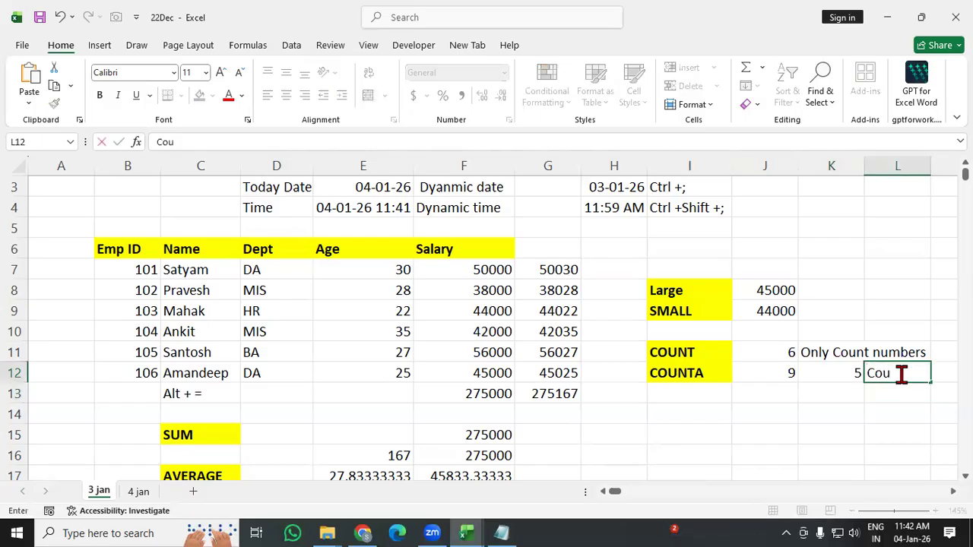
type("nt both numbe")
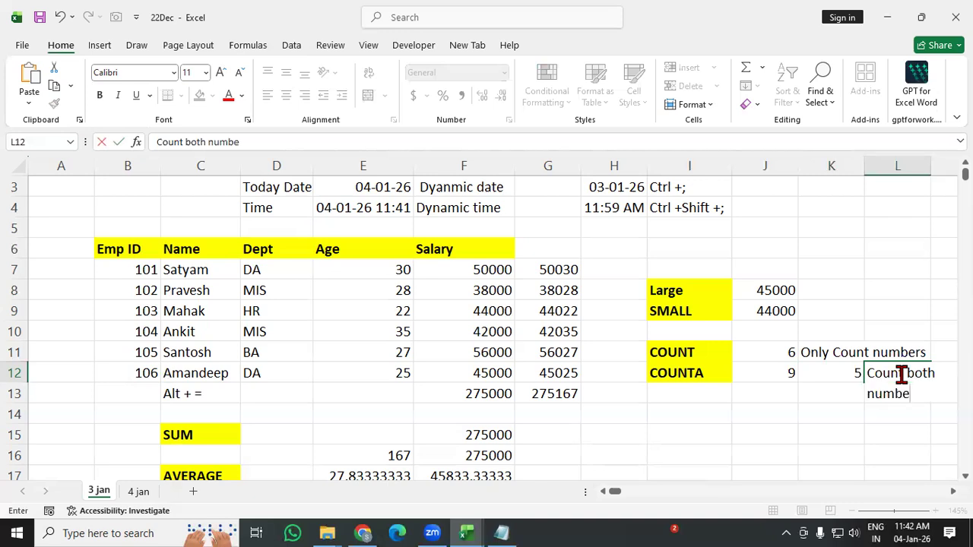
type("r with text")
scroll(864, 456, "down", 1)
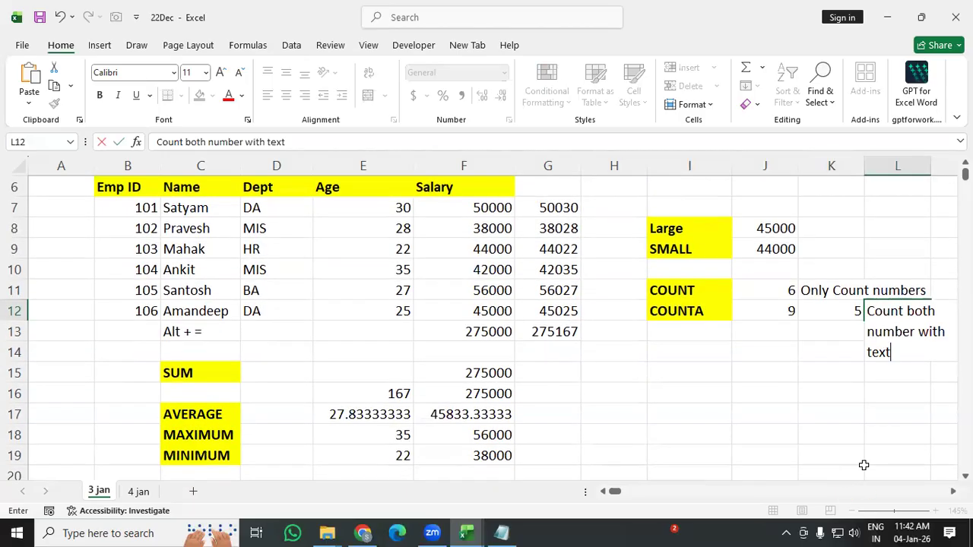
left_click(861, 432)
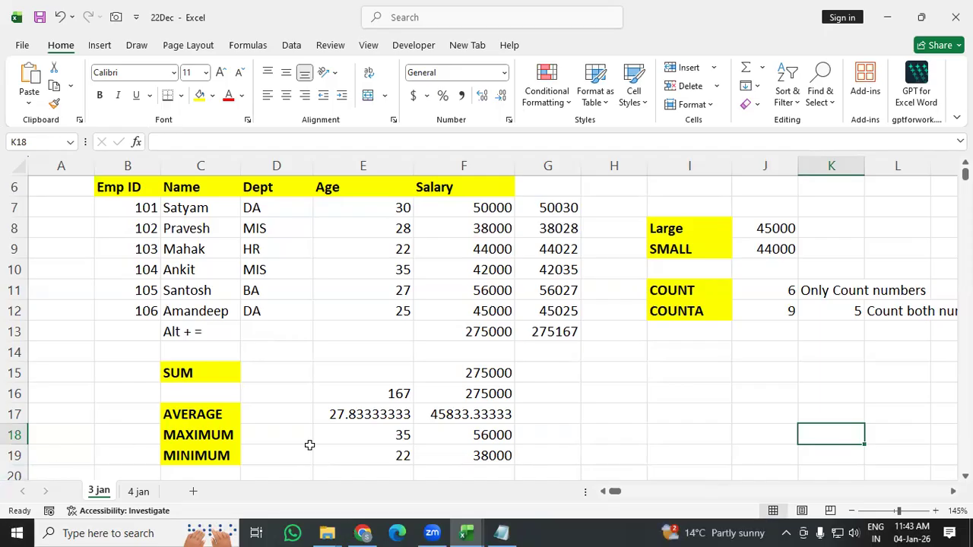
Add a COUNTBLANK label in I14 below the COUNTA row.
left_click(704, 351)
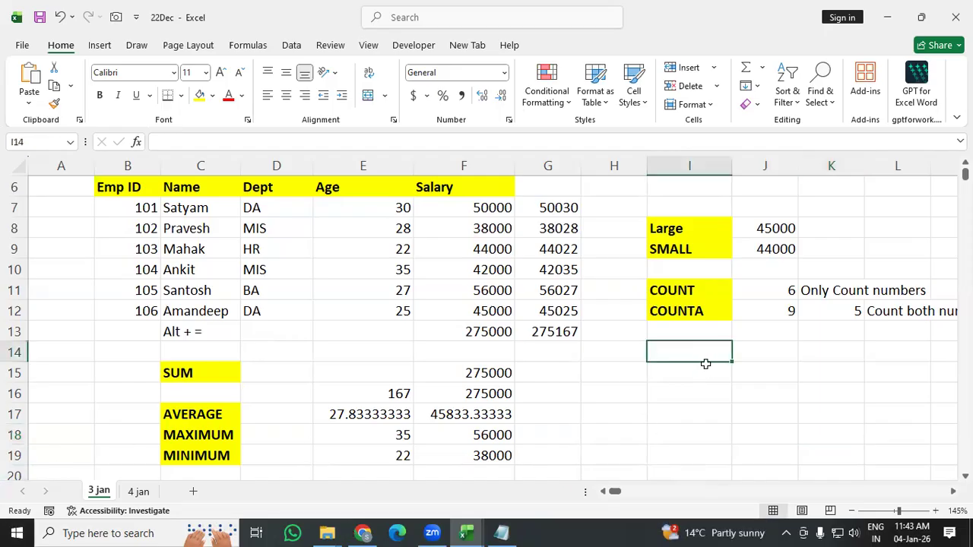
type("=")
key("BackSpace")
type("COUNTBA")
type("CK")
key("BackSpace")
key("BackSpace")
key("BackSpace")
type("LANK")
left_click(707, 391)
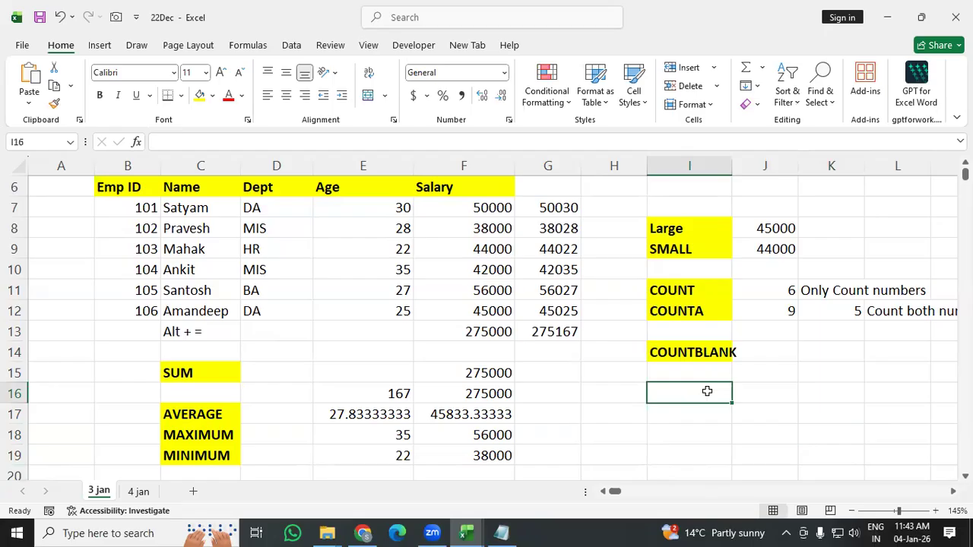
Count the empty cells of the employee table in K14 with =COUNTBLANK(B7:F12).
left_click(800, 358)
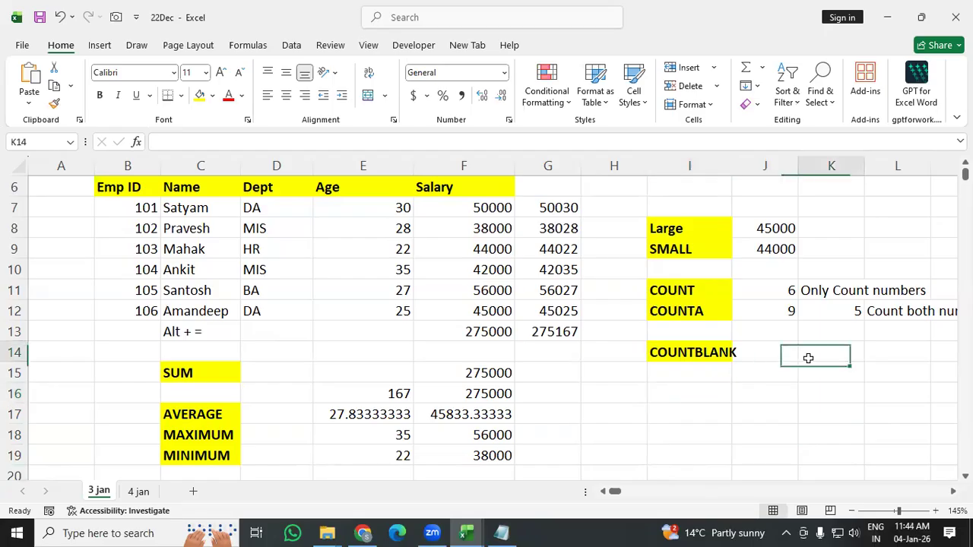
type("=Co")
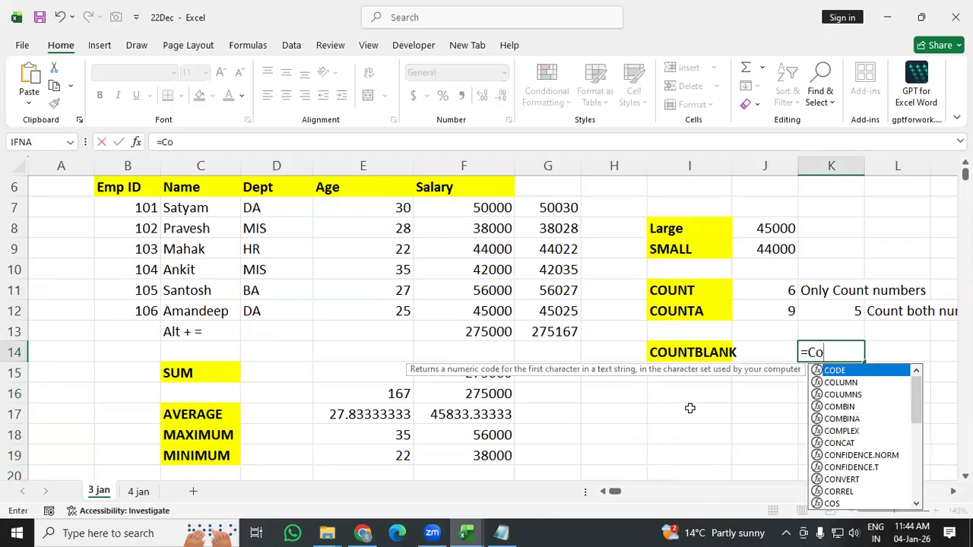
type("untbla")
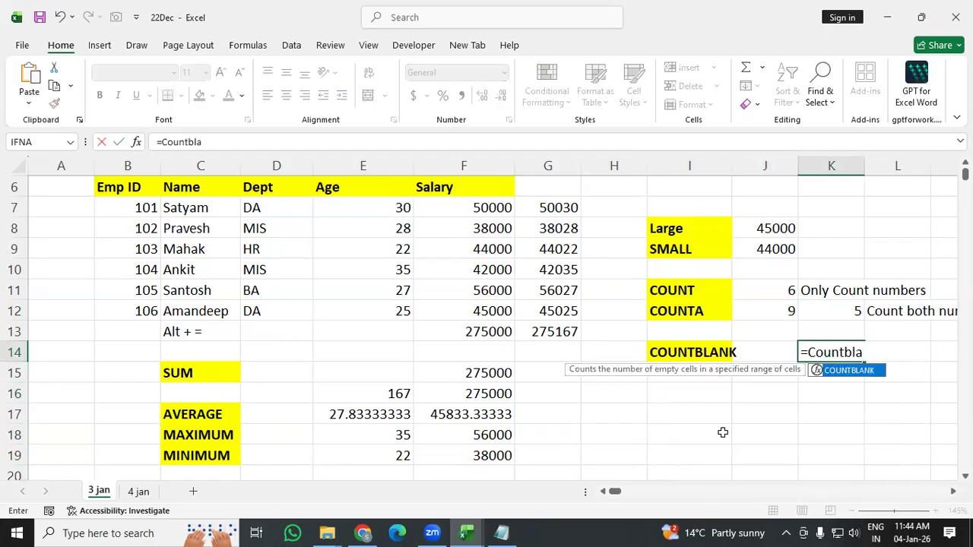
double_click(853, 371)
left_click_drag(126, 208, 446, 306)
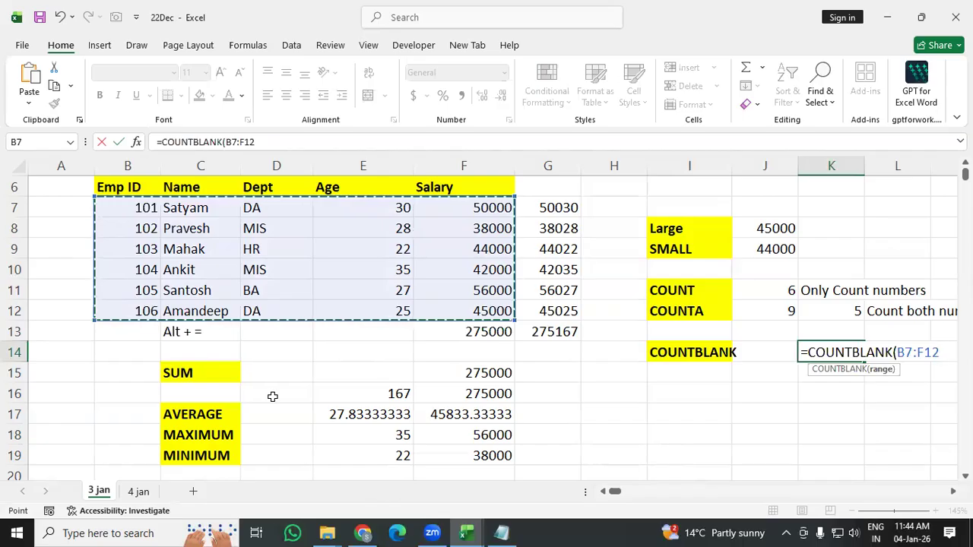
key("Return")
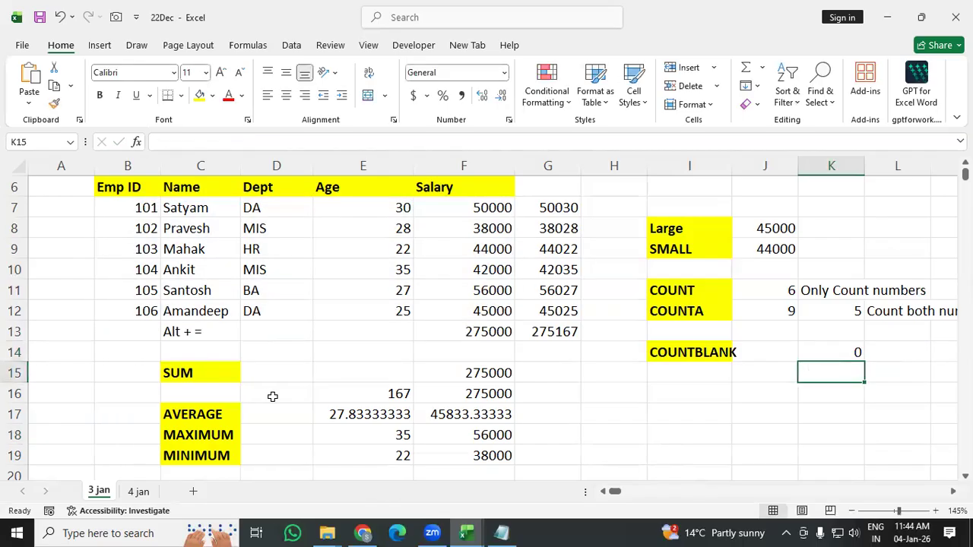
Try clearing the department in D10 to test the COUNTBLANK formula, and undo the deletion.
left_click(265, 270)
key("Delete")
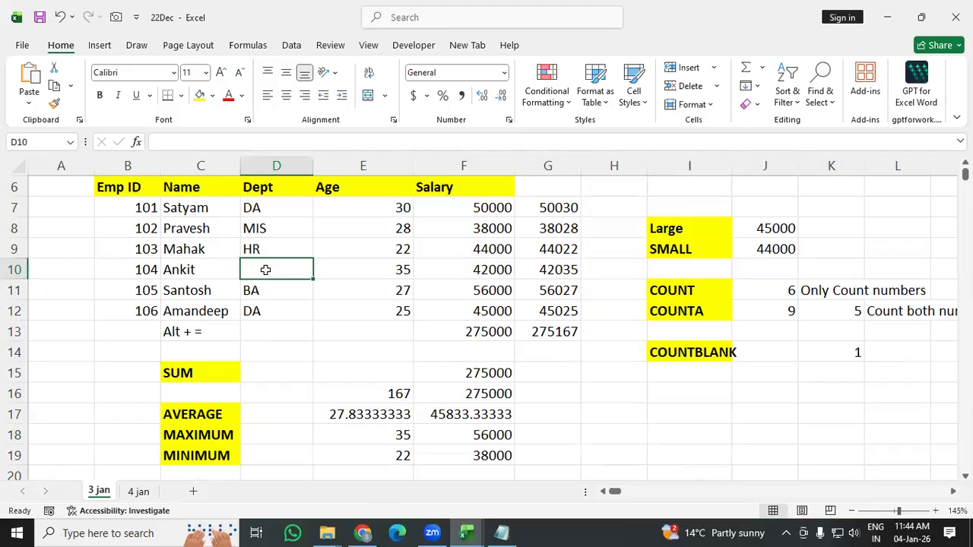
key("ctrl+z")
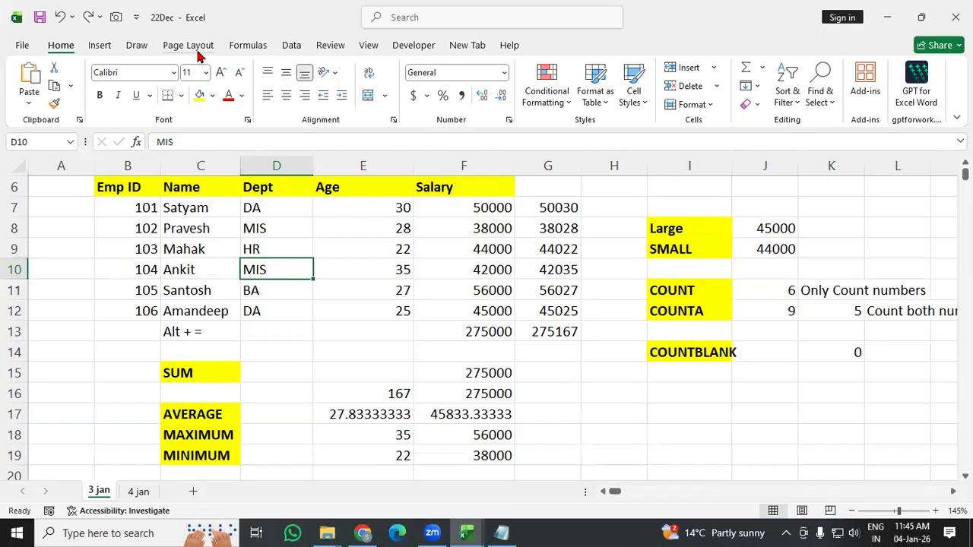
Display the formulas in the sheet's cells to review them, and switch back to showing values.
left_click(247, 47)
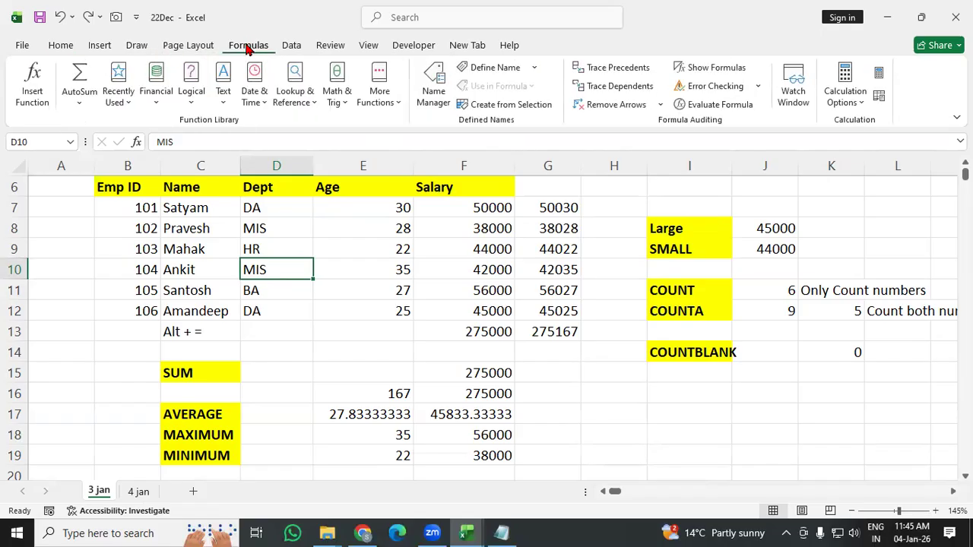
left_click(716, 70)
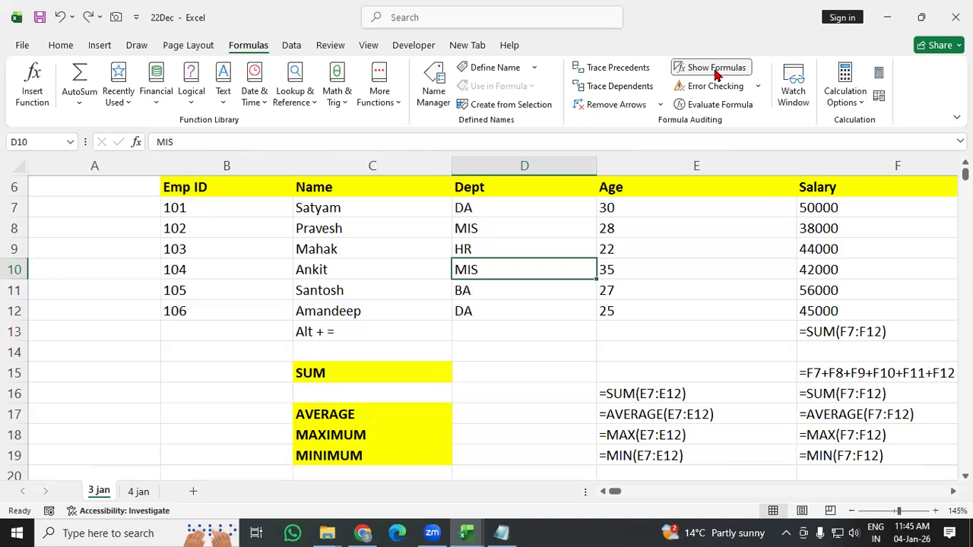
left_click(716, 73)
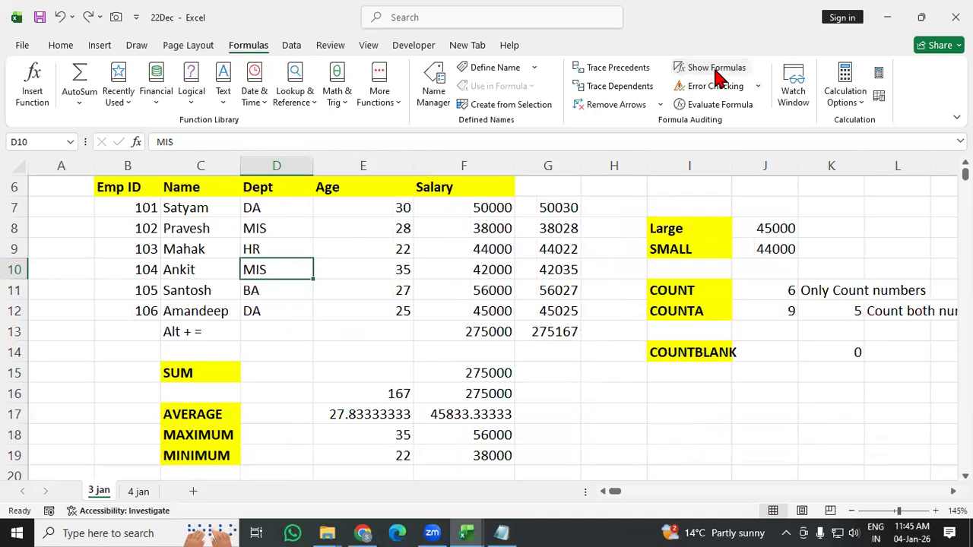
left_click(58, 46)
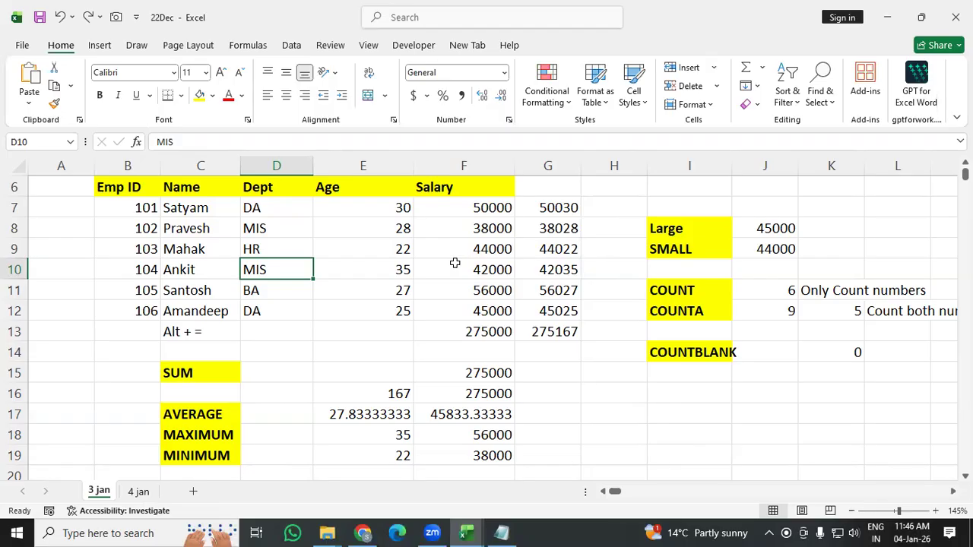
Count the empty cells of I17:J19 in J14 with =COUNTBLANK(I17:J19).
left_click(768, 353)
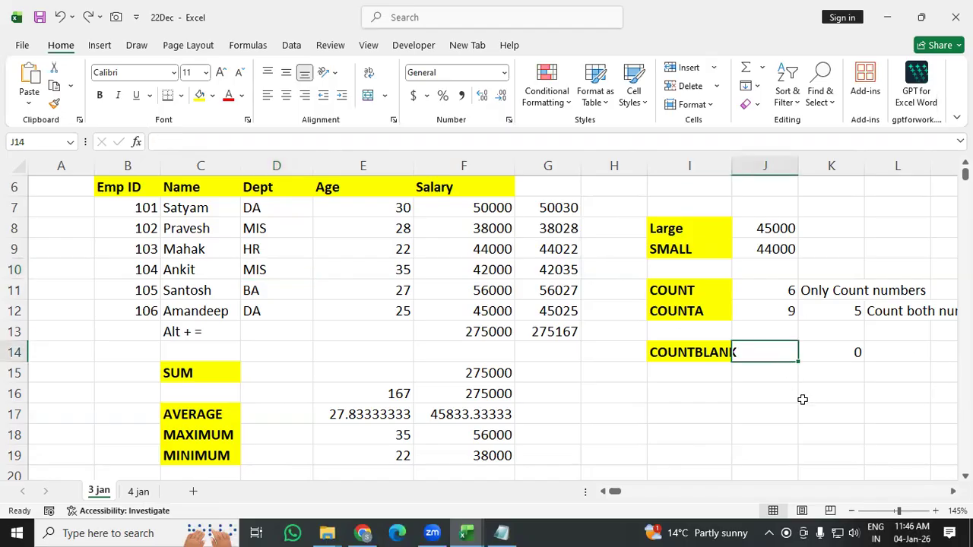
type("=Count")
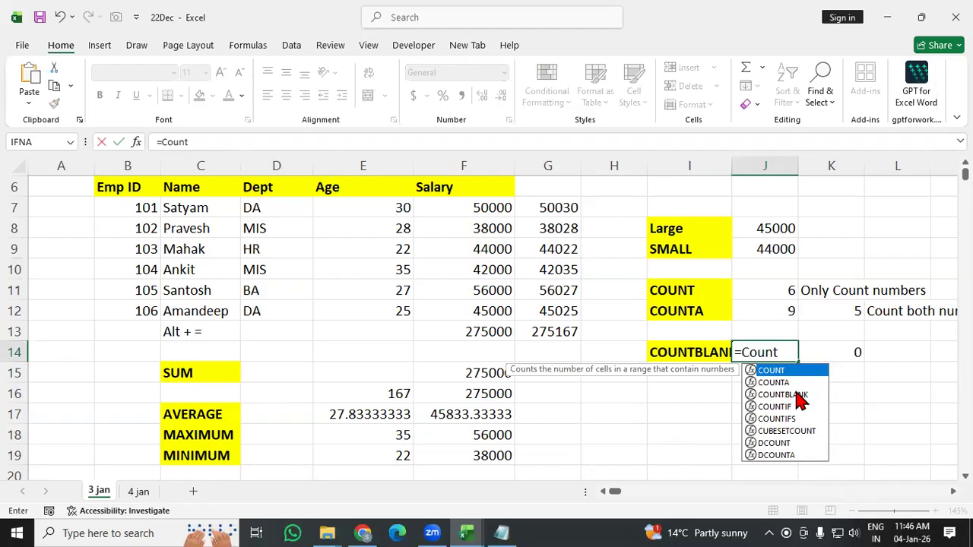
double_click(796, 394)
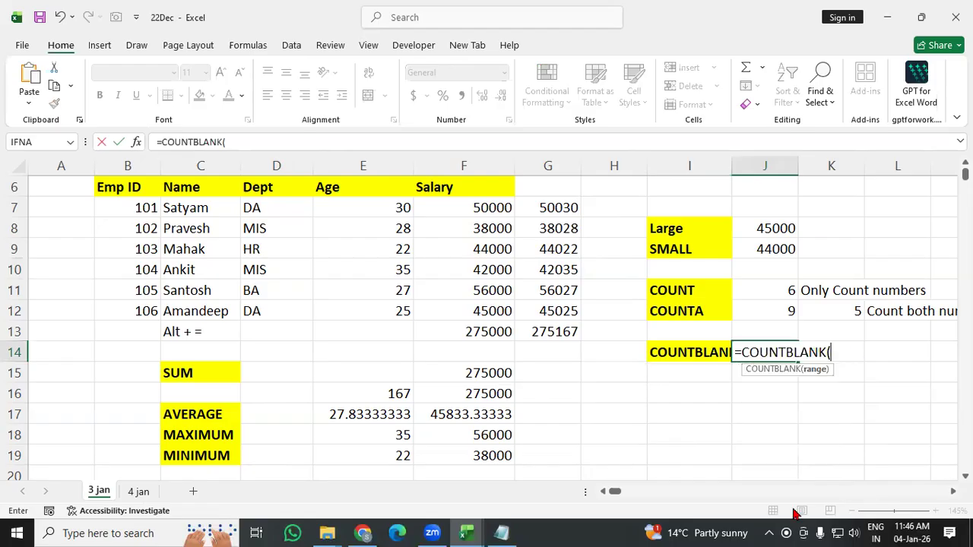
left_click_drag(687, 415, 787, 445)
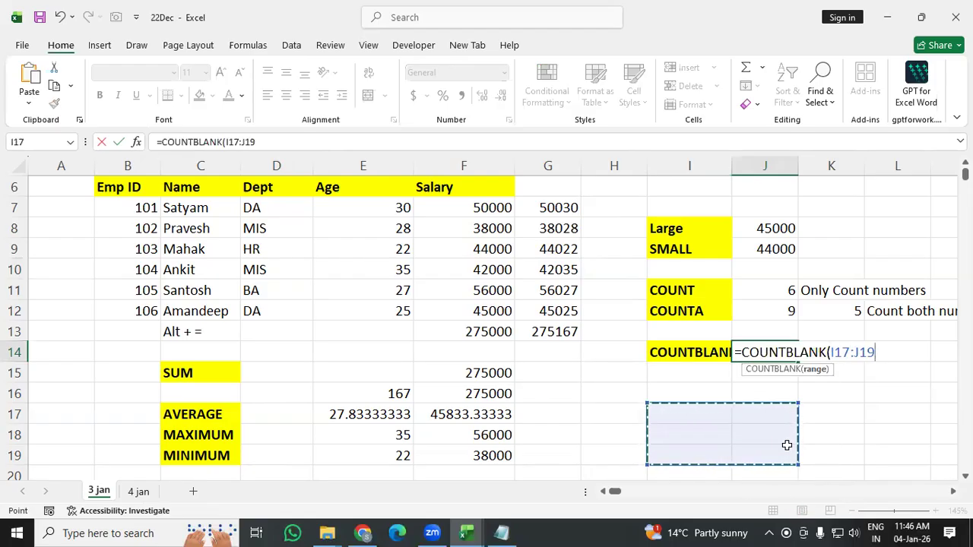
key("Return")
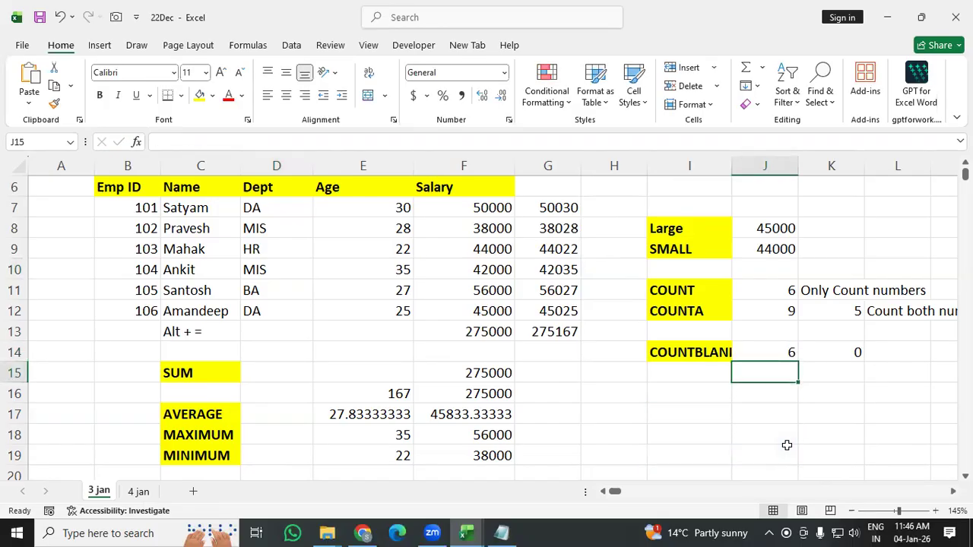
Enter 1 in I18 and 0 in I17 to test the COUNTBLANK formula in J14.
left_click(711, 434)
type("1")
key("Return")
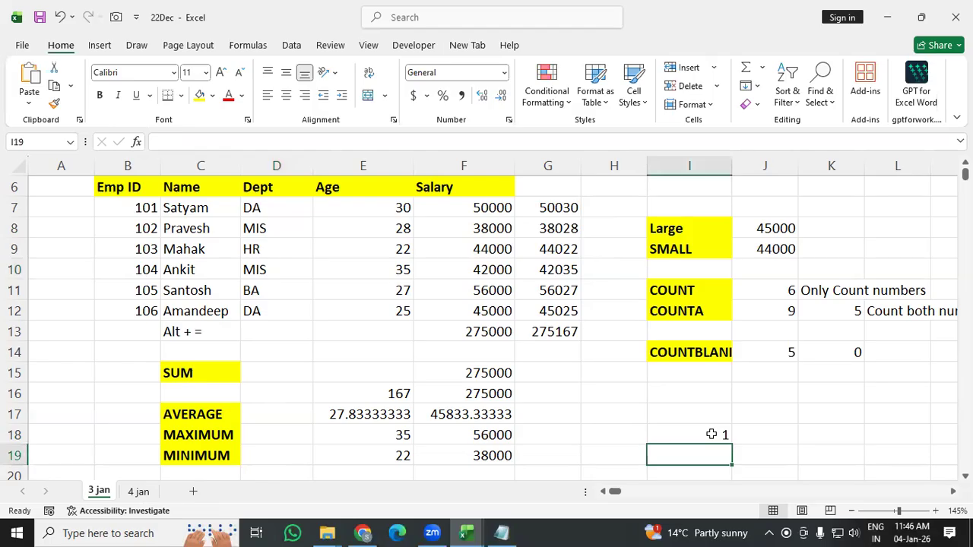
scroll(709, 434, "up", 1)
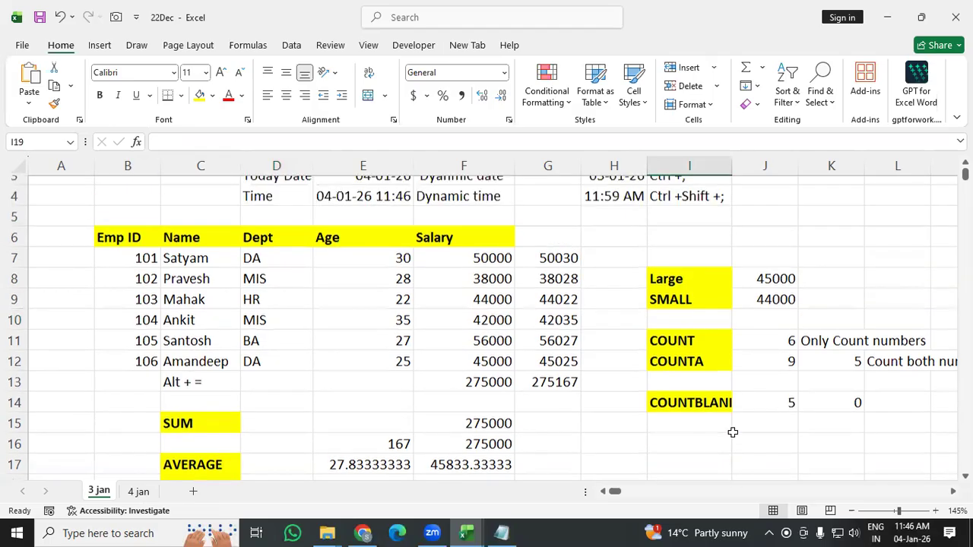
scroll(726, 444, "down", 2)
left_click(703, 351)
type("0")
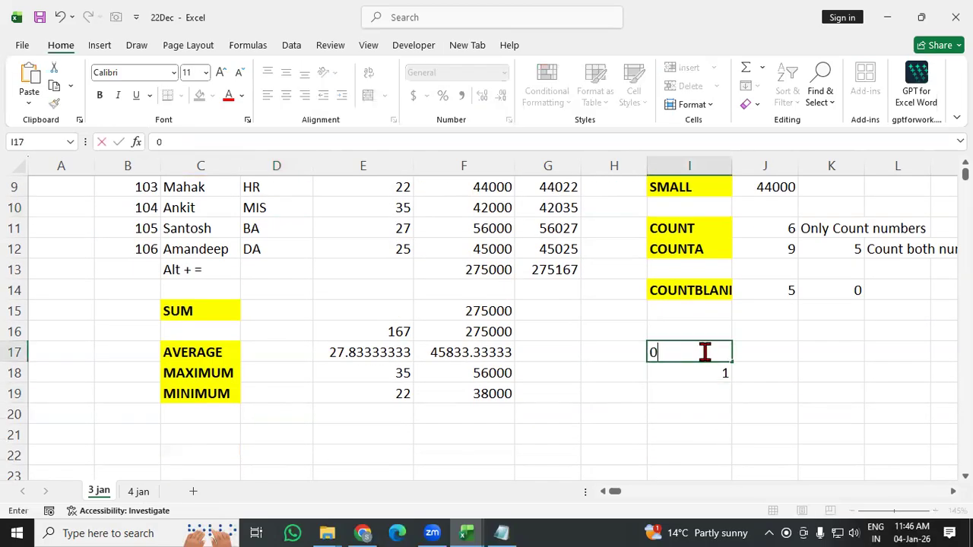
key("Return")
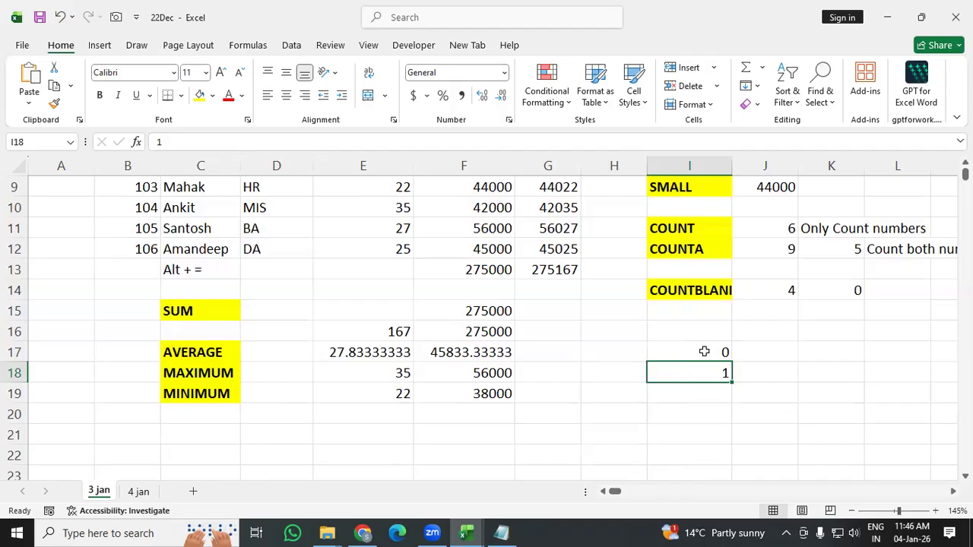
Widen column I to fit the COUNTBLANK label.
double_click(732, 165)
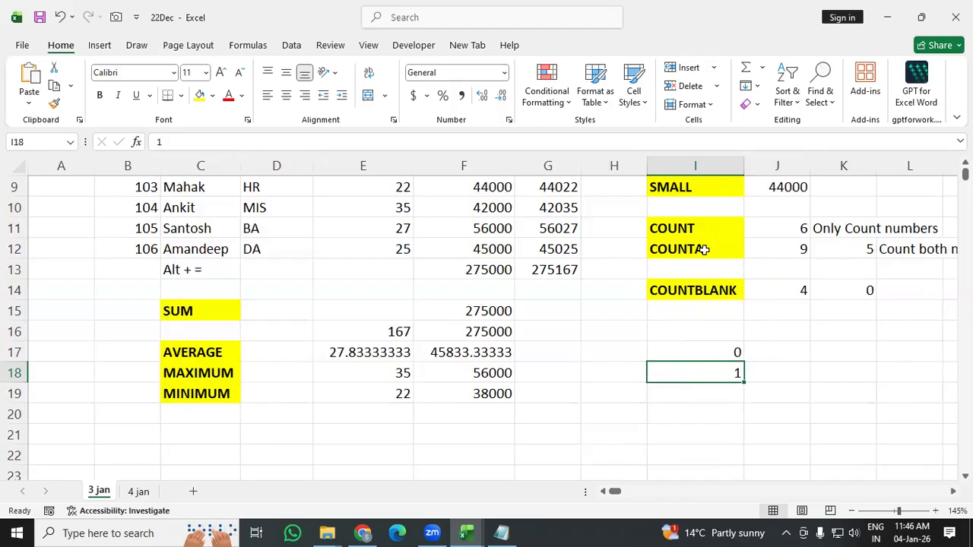
left_click(730, 351)
left_click(736, 372)
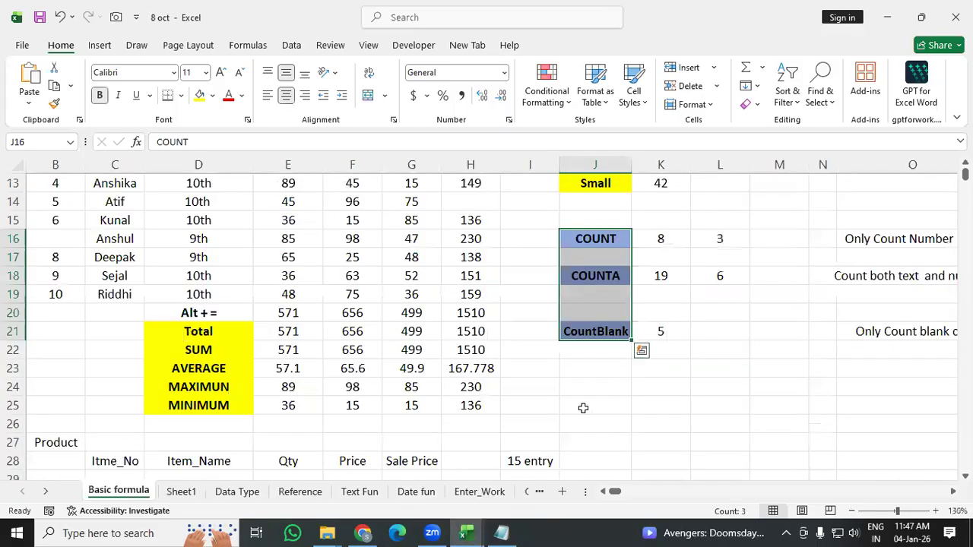
Copy the student marks table A1:G11 from Sheet1 of the 8 oct workbook.
left_click(612, 404)
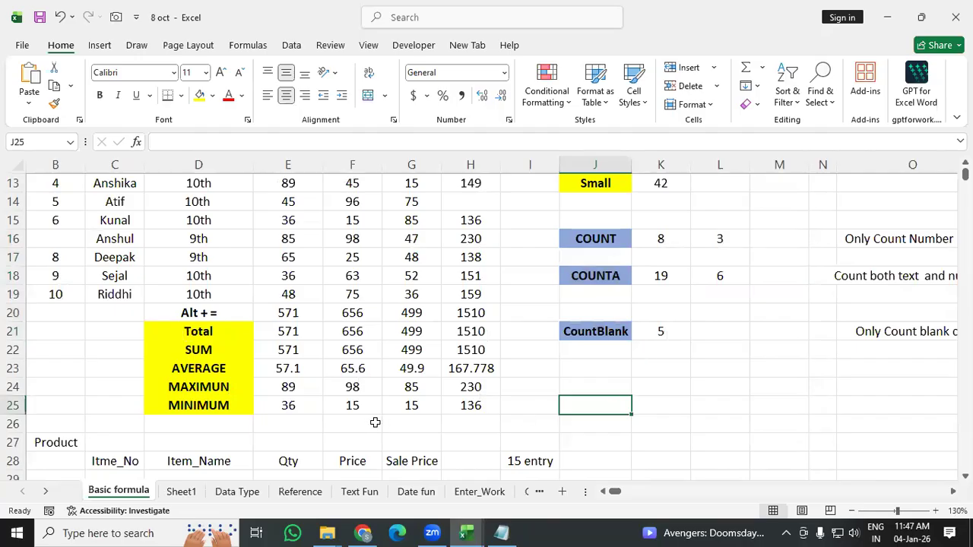
left_click(182, 494)
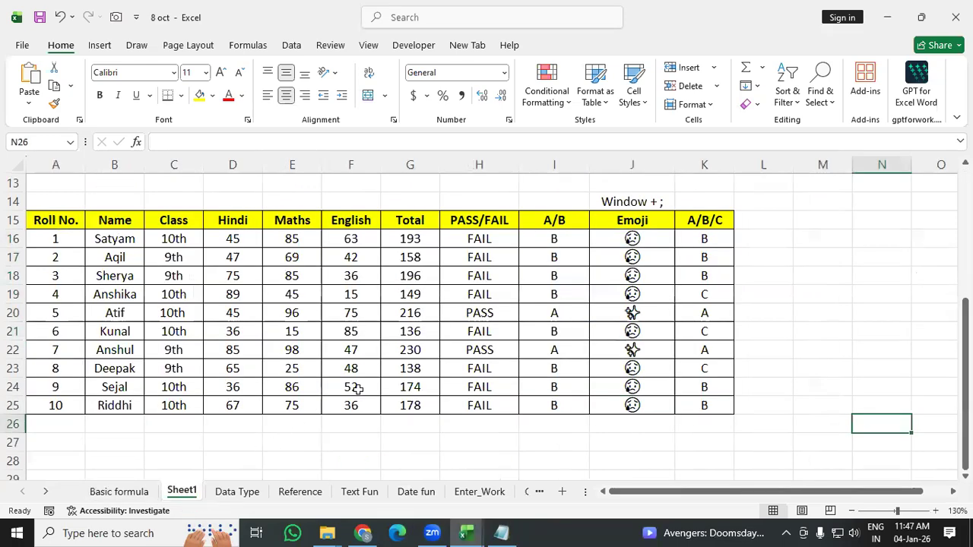
scroll(357, 391, "up", 4)
left_click_drag(34, 182, 420, 371)
key("ctrl+c")
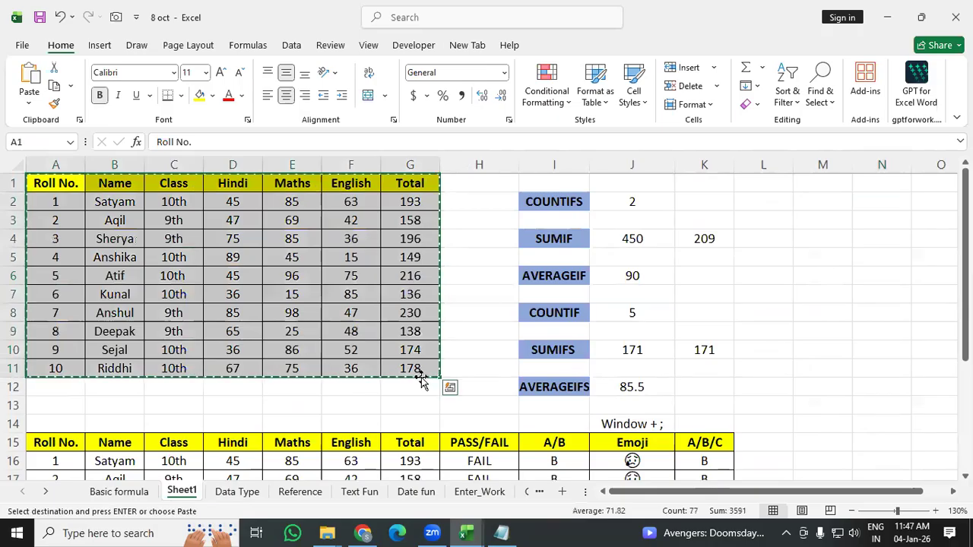
Paste the copied marks table at A1 of the 4 jan sheet in the 22Dec workbook.
key("alt+Tab")
left_click(140, 492)
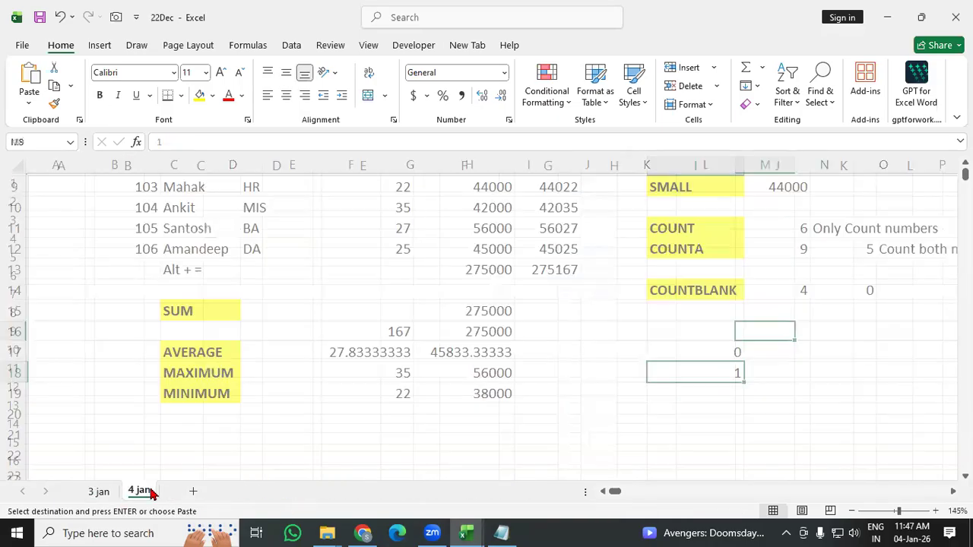
key("ctrl+v")
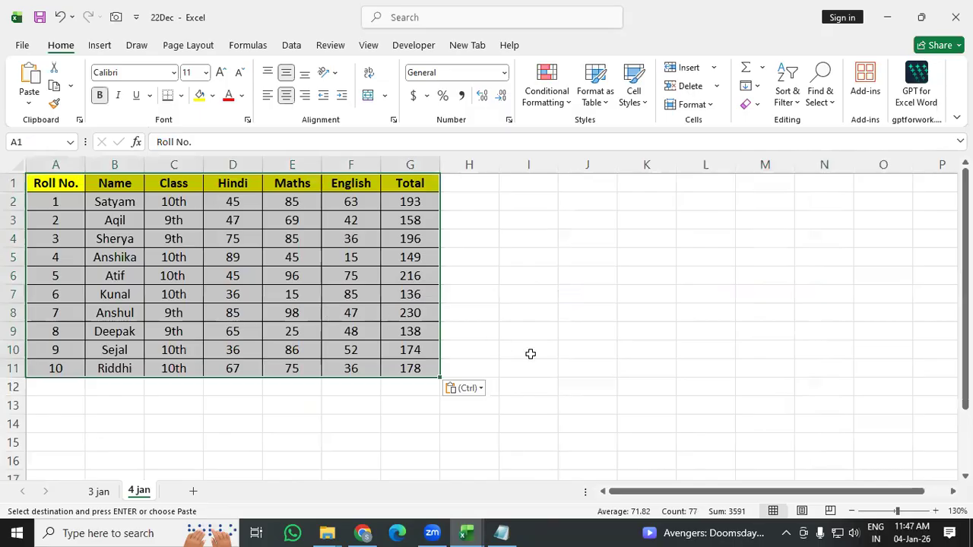
scroll(526, 351, "up", 1)
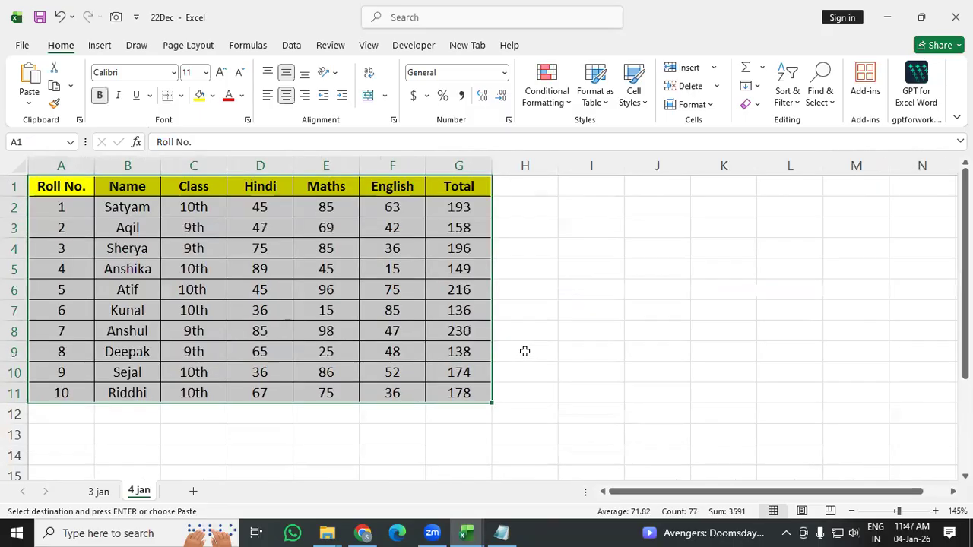
left_click(499, 335, "ctrl")
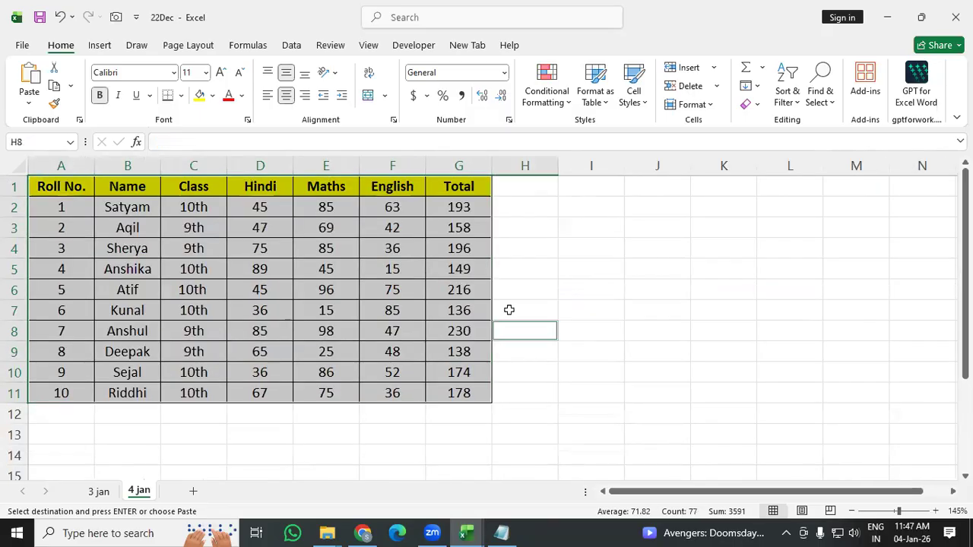
left_click(465, 213, "ctrl")
left_click(564, 290, "ctrl")
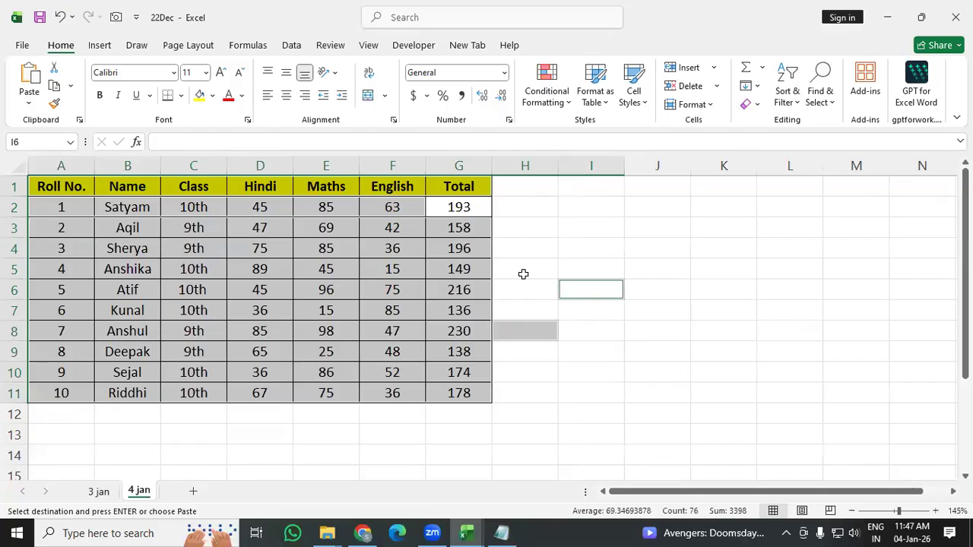
left_click(476, 213, "ctrl")
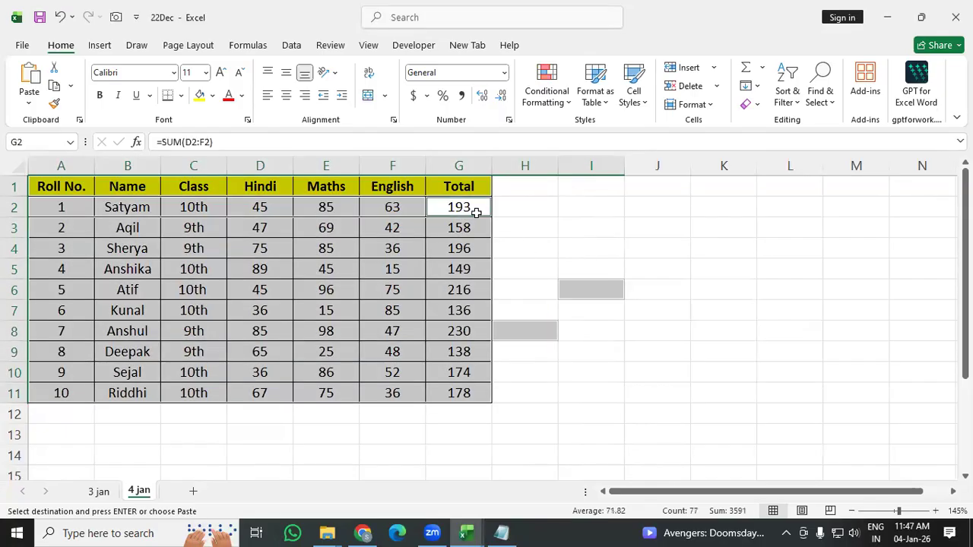
left_click(639, 452, "ctrl")
left_click(667, 369, "ctrl")
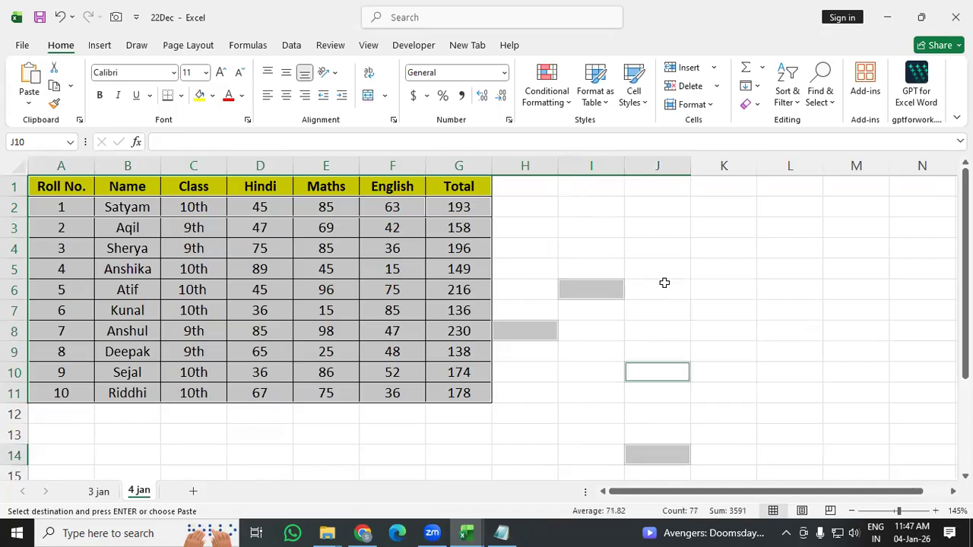
scroll(658, 285, "down", 4)
scroll(569, 296, "up", 4)
left_click(599, 356)
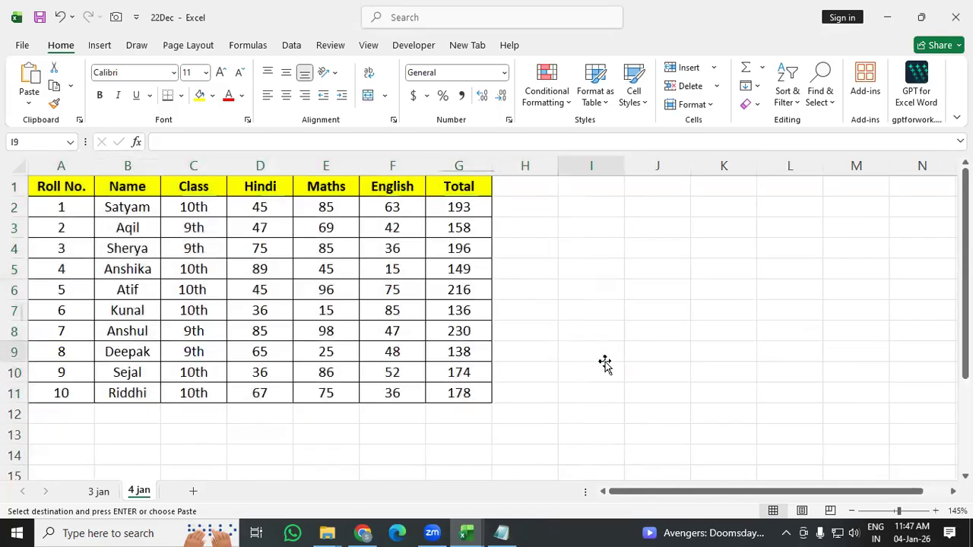
left_click(456, 206)
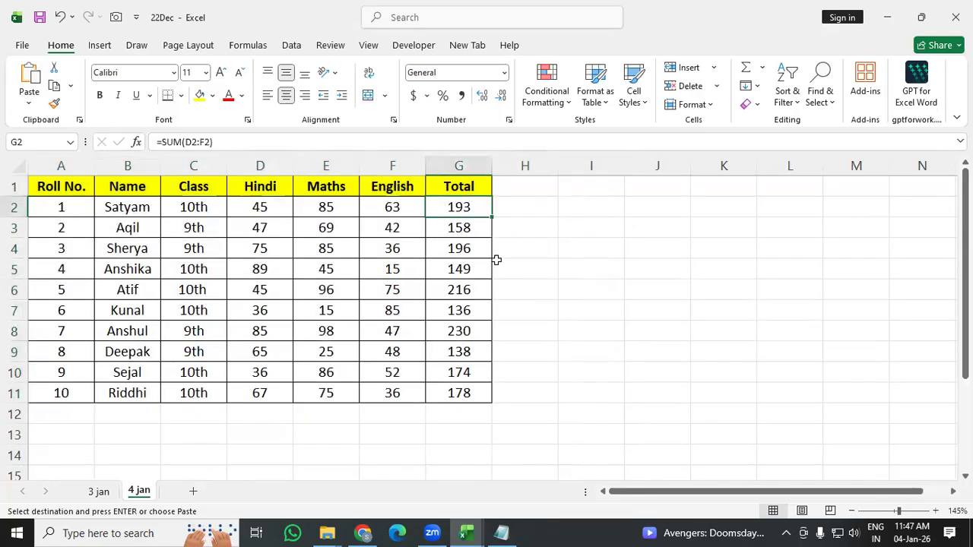
left_click_drag(260, 206, 459, 397)
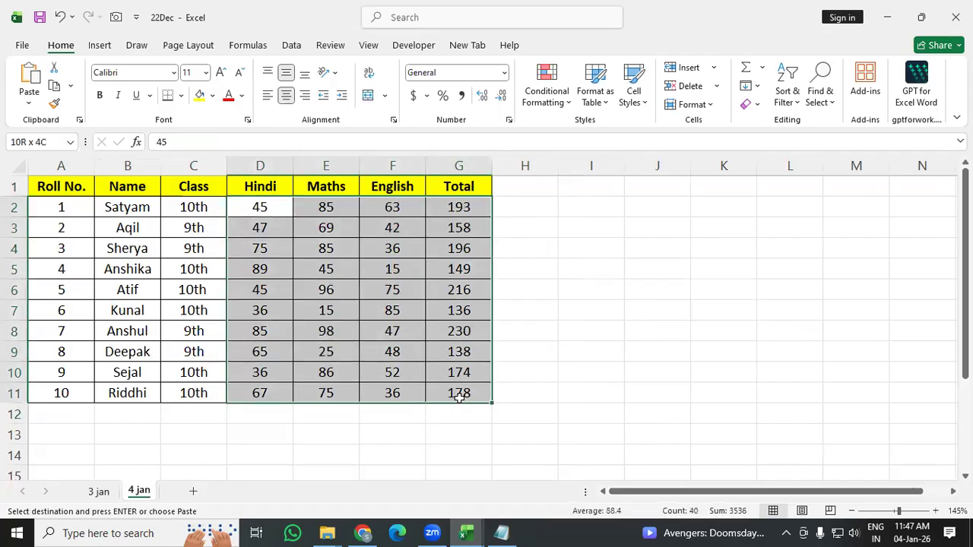
left_click(587, 322)
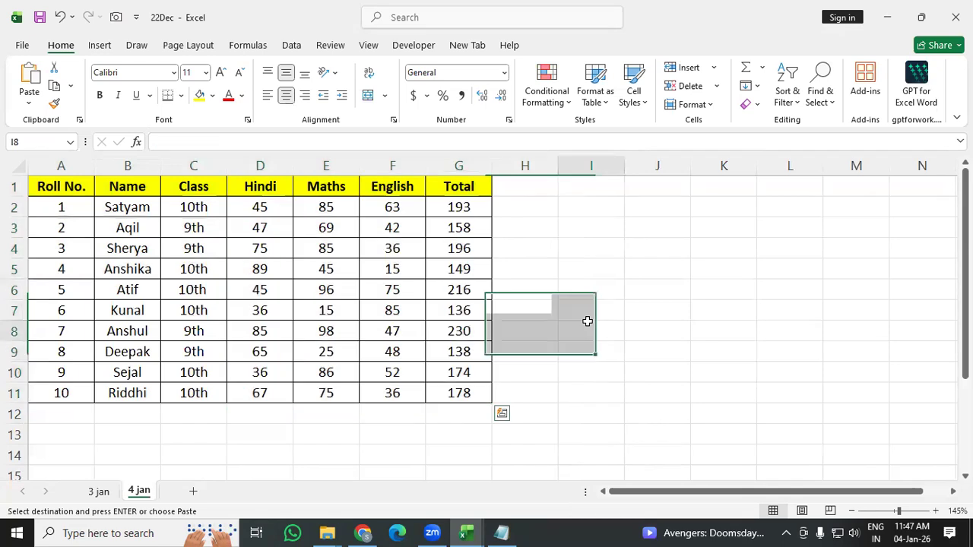
scroll(466, 336, "up", 1)
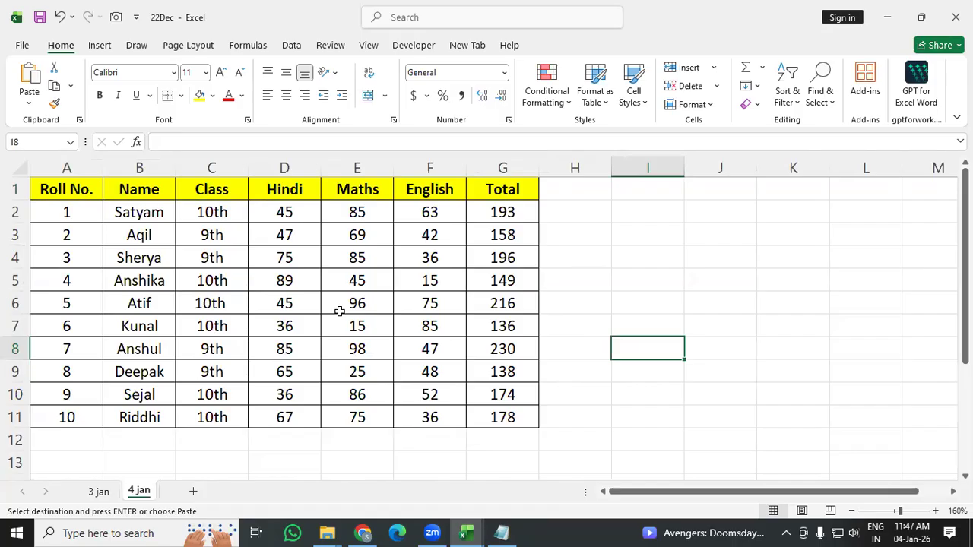
key("alt+Tab")
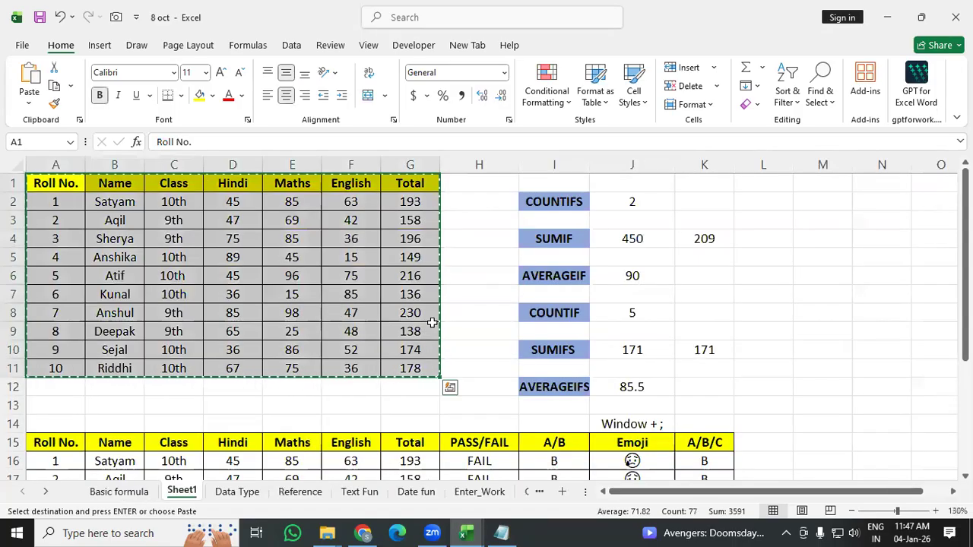
key("alt+Tab")
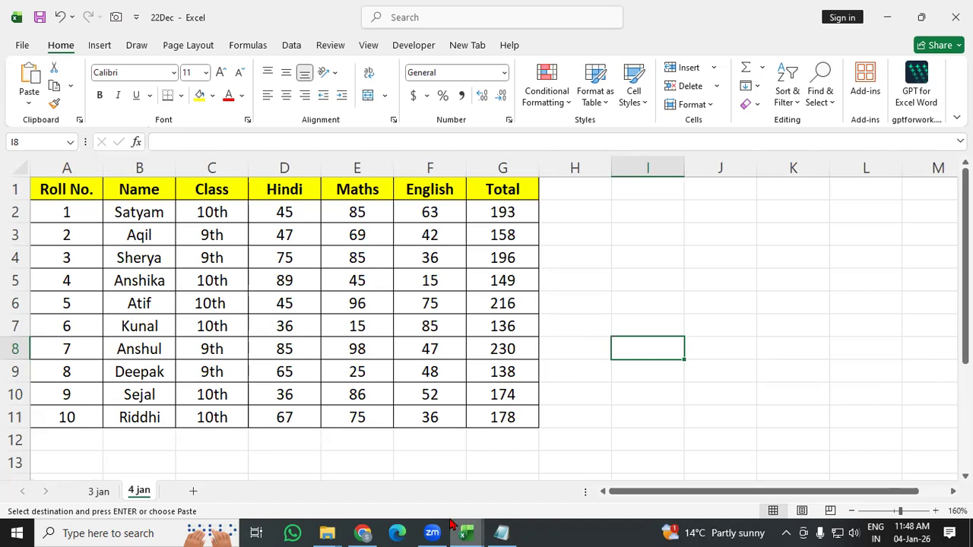
left_click(363, 533)
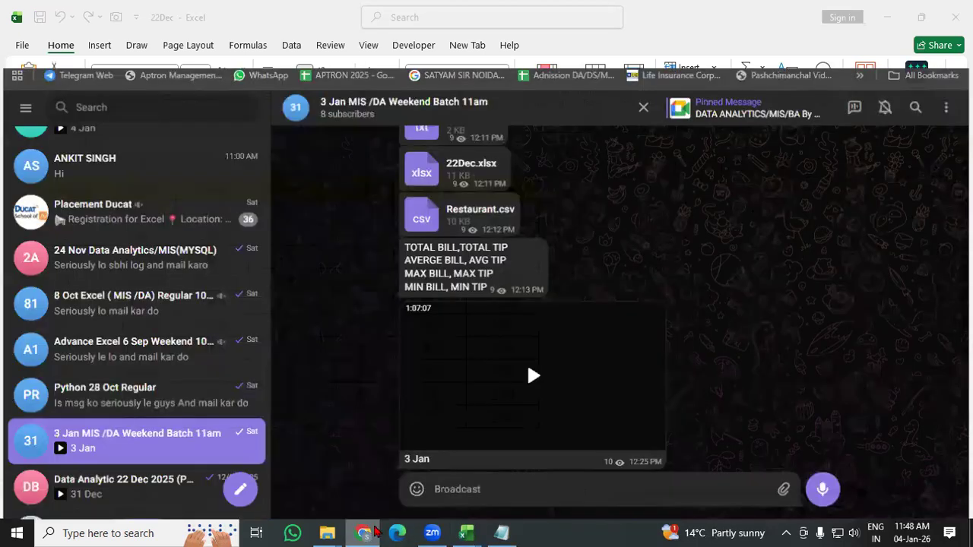
key("alt+Tab")
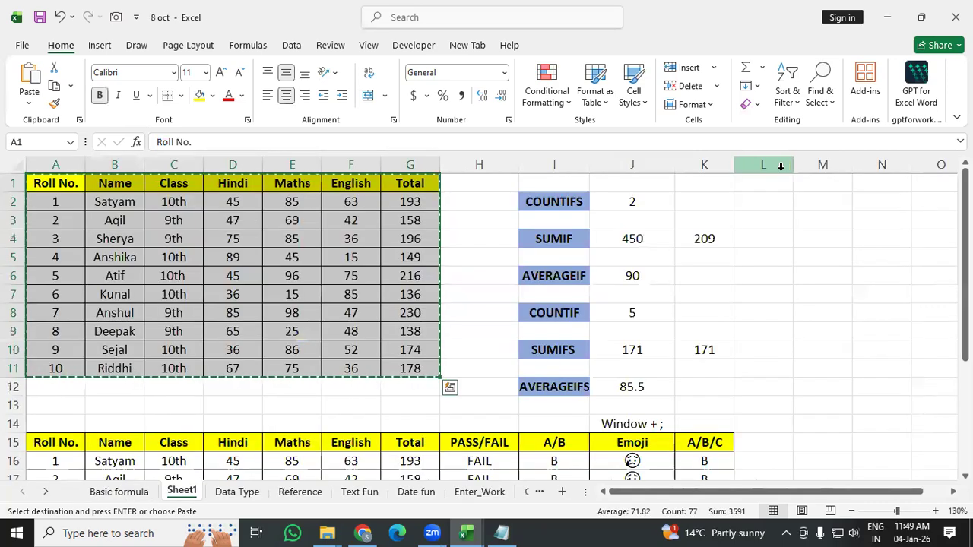
scroll(731, 278, "down", 1)
scroll(731, 278, "down", 4)
scroll(771, 315, "up", 1)
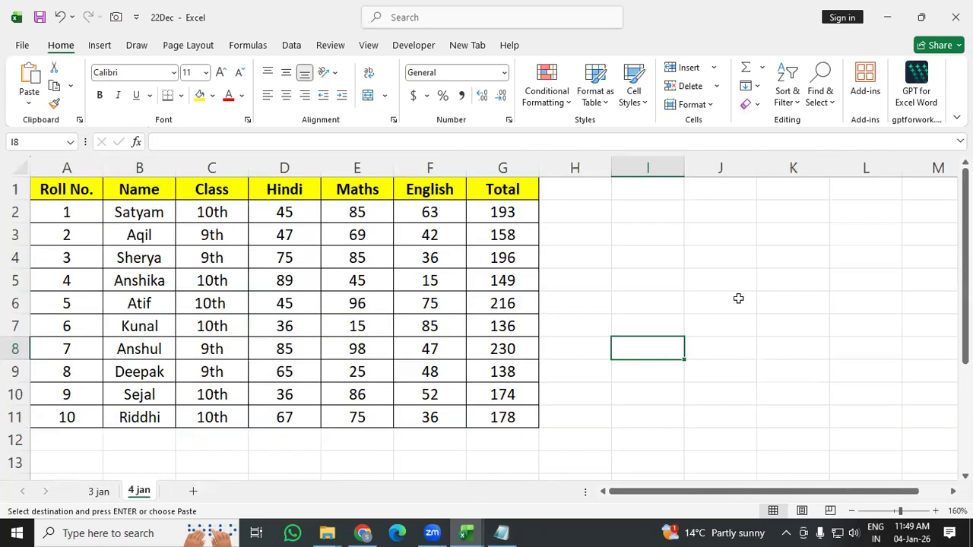
left_click(738, 299)
left_click(637, 216)
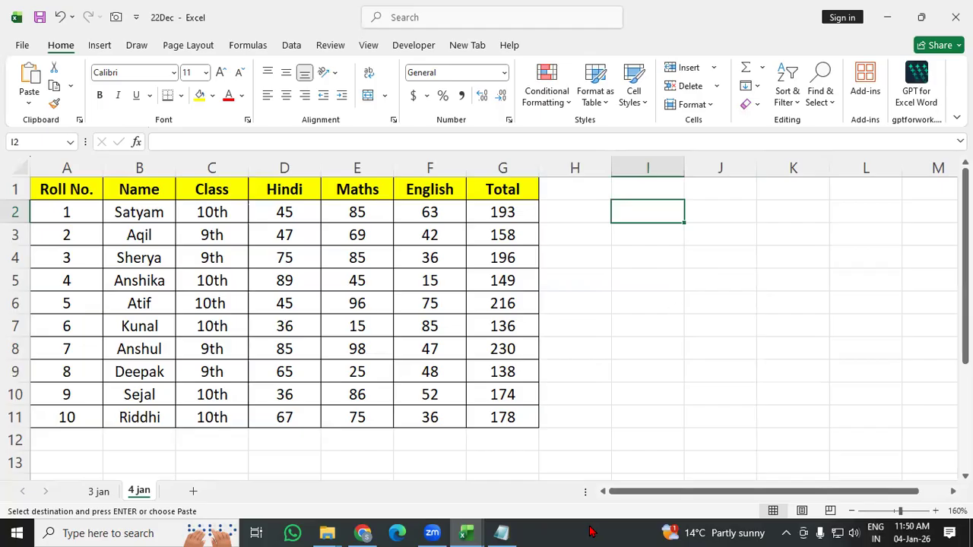
Switch to the 3 Jan notes in Notepad and start a new =COUNT line below the Small syntax.
left_click(501, 532)
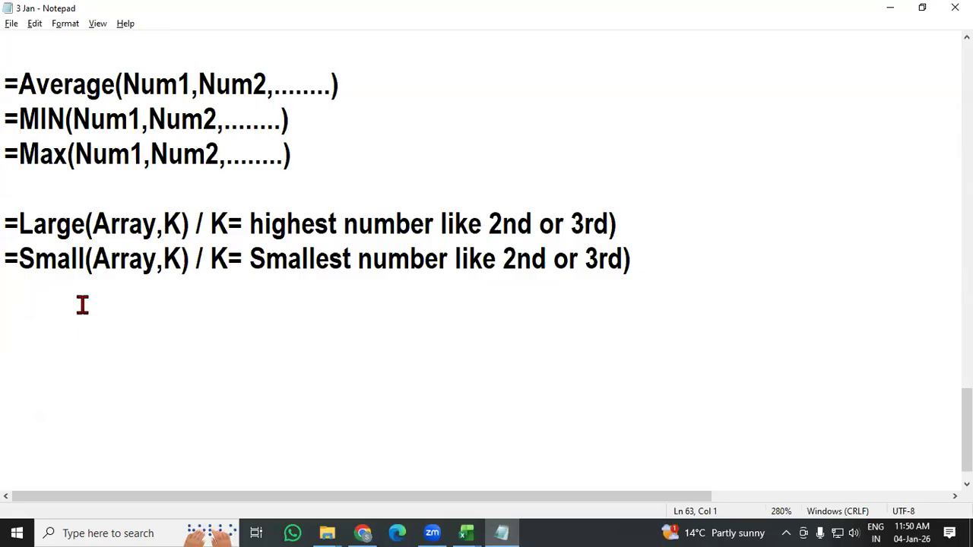
left_click(26, 305)
type("=")
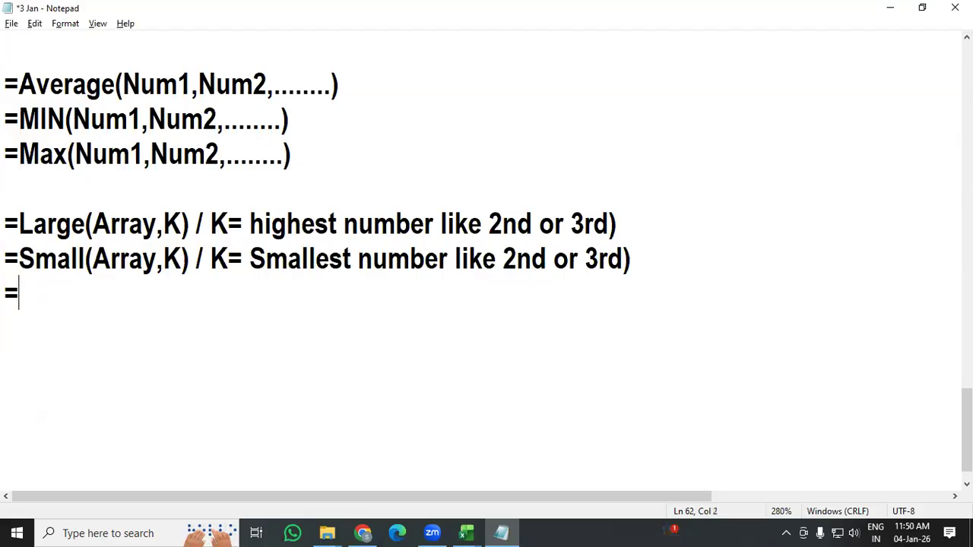
type("COUNT")
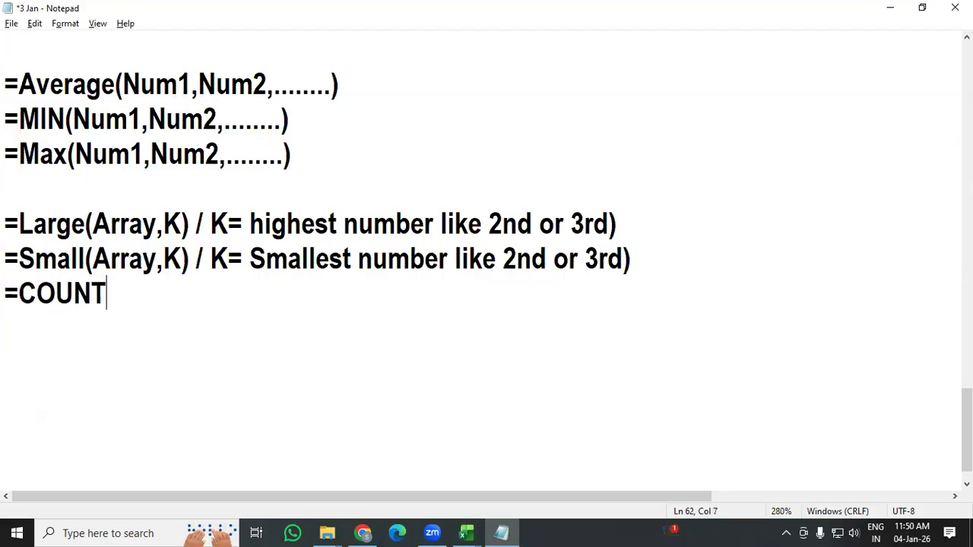
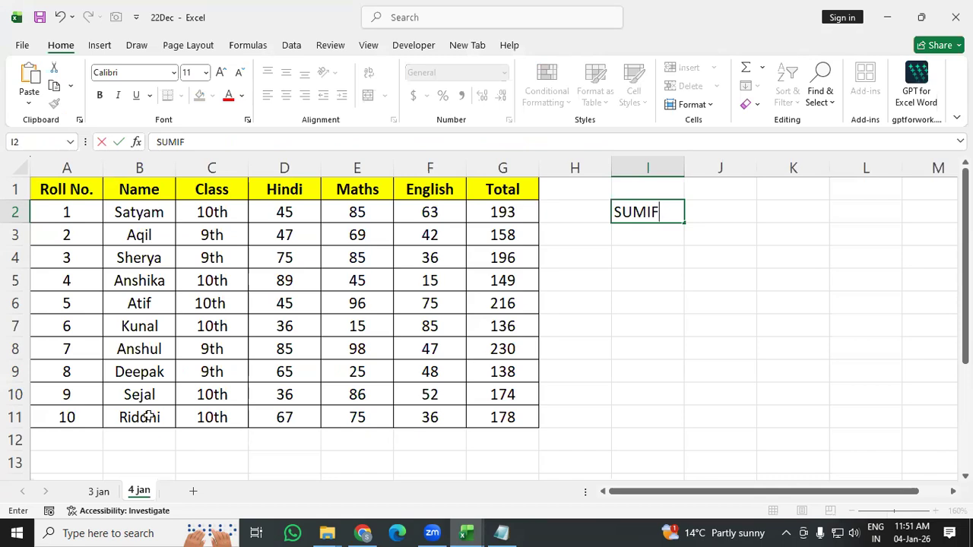
Highlight the Maths marks in E2:E11 and the Class column in C1:C11 to examine the data for SUMIF.
left_click_drag(354, 212, 357, 416)
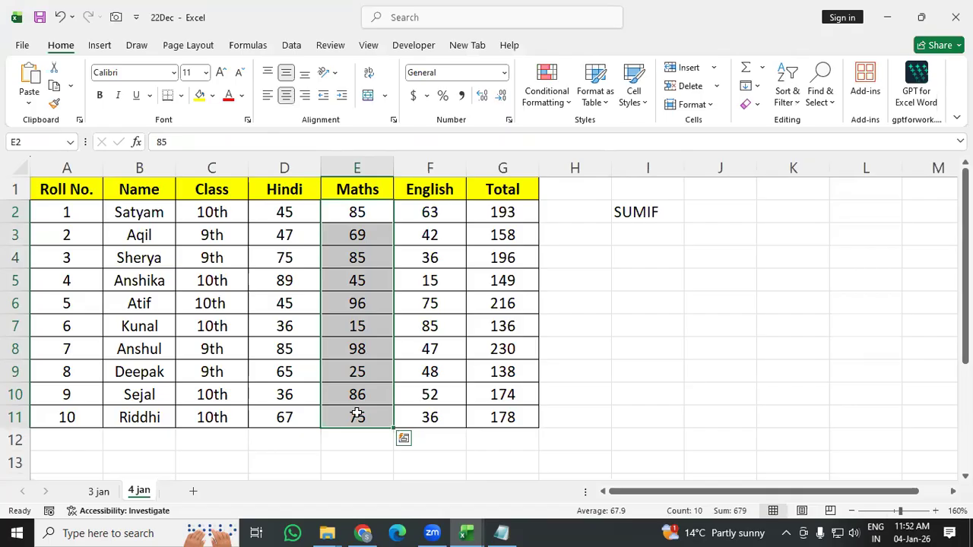
left_click_drag(359, 213, 357, 418)
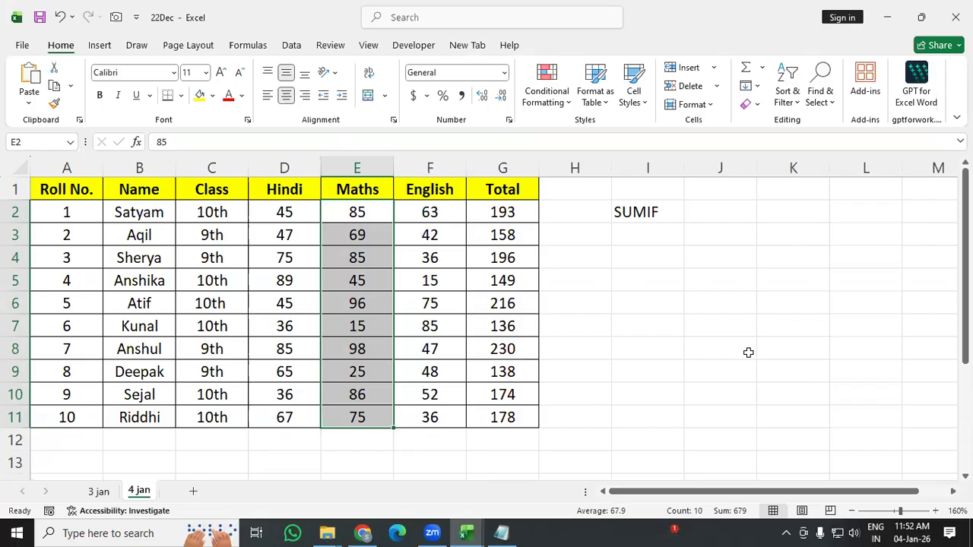
left_click_drag(357, 213, 349, 416)
left_click_drag(198, 199, 212, 418)
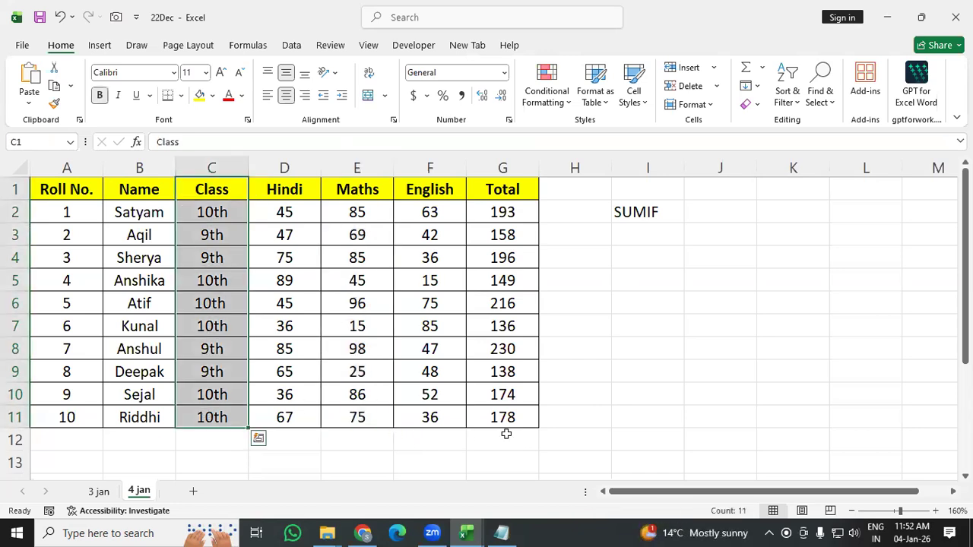
Format the SUMIF label in I2 with a yellow fill and bold text.
left_click(817, 401)
left_click(673, 216)
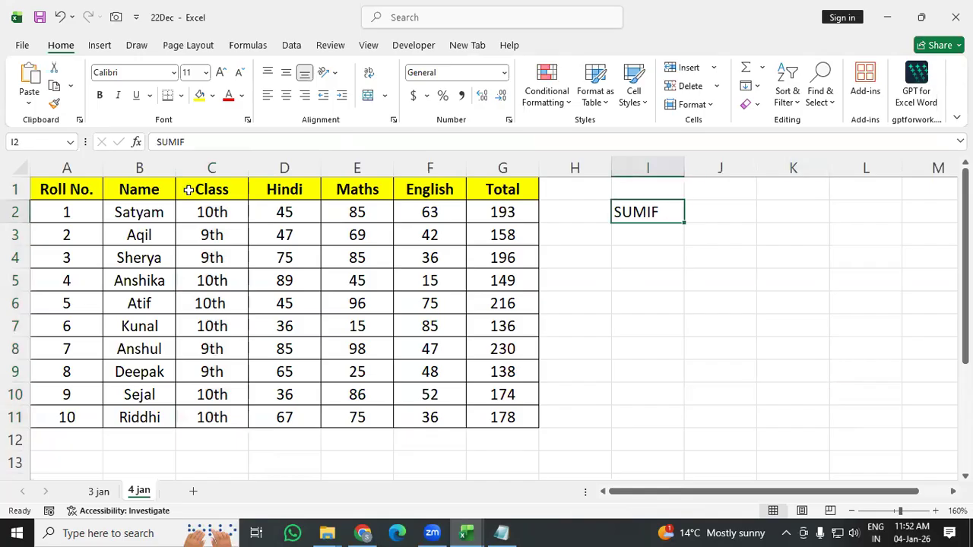
left_click(207, 96)
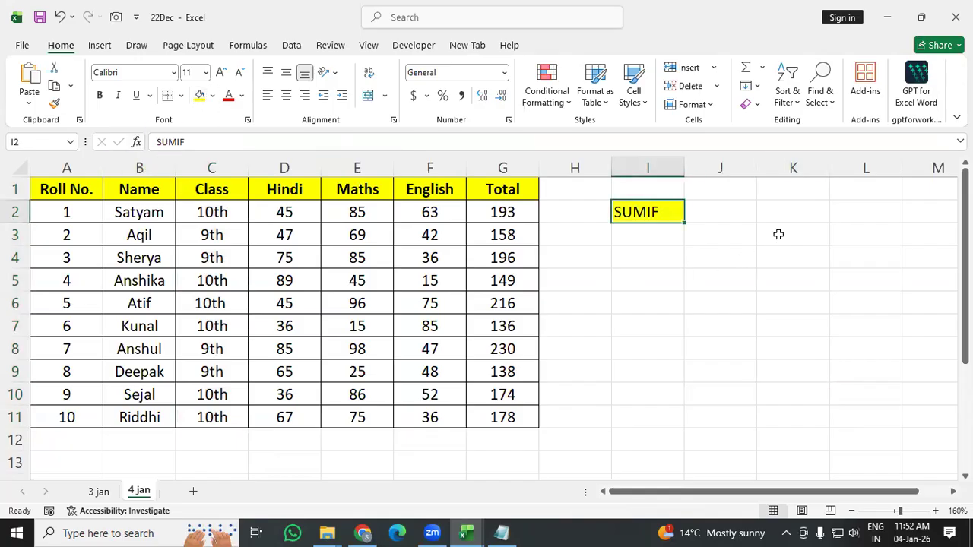
key("ctrl+b")
Try to sum the Maths marks for class 10th in J2 with =SUMIF(E2:E11,"10th").
left_click(744, 218)
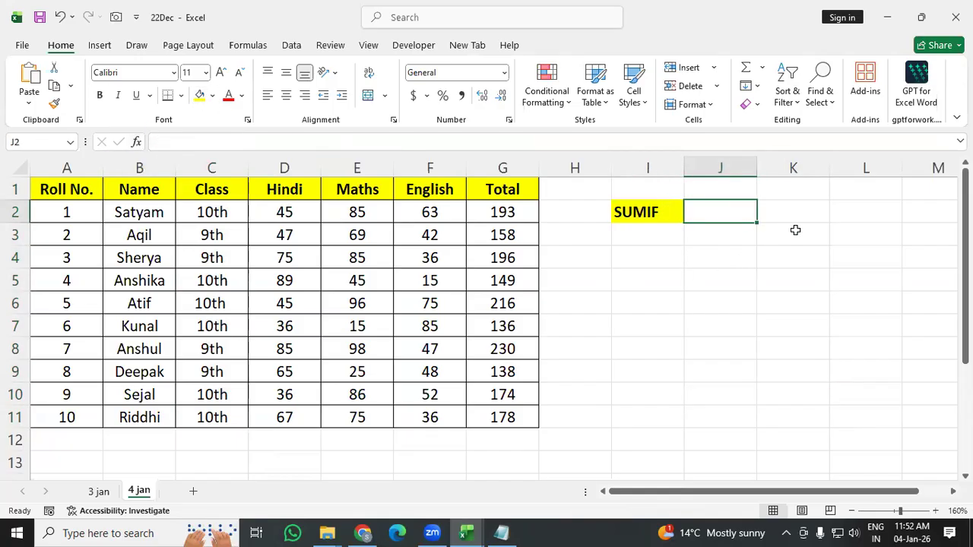
type("=SUMIF(")
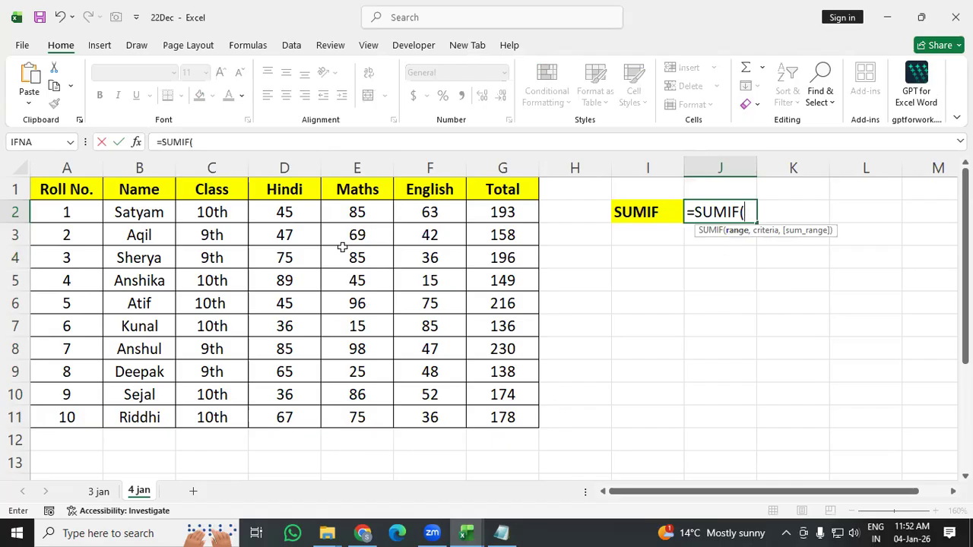
left_click_drag(339, 214, 347, 417)
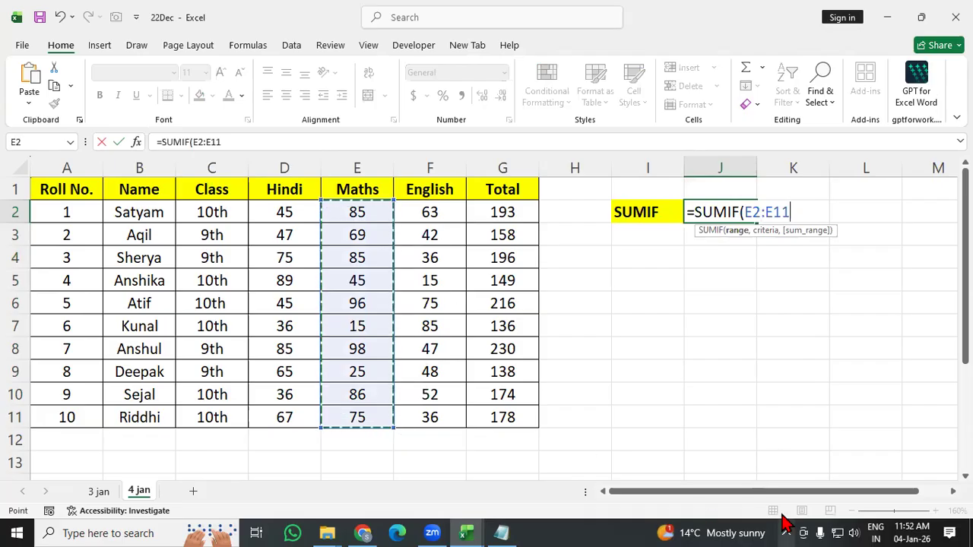
type(",")
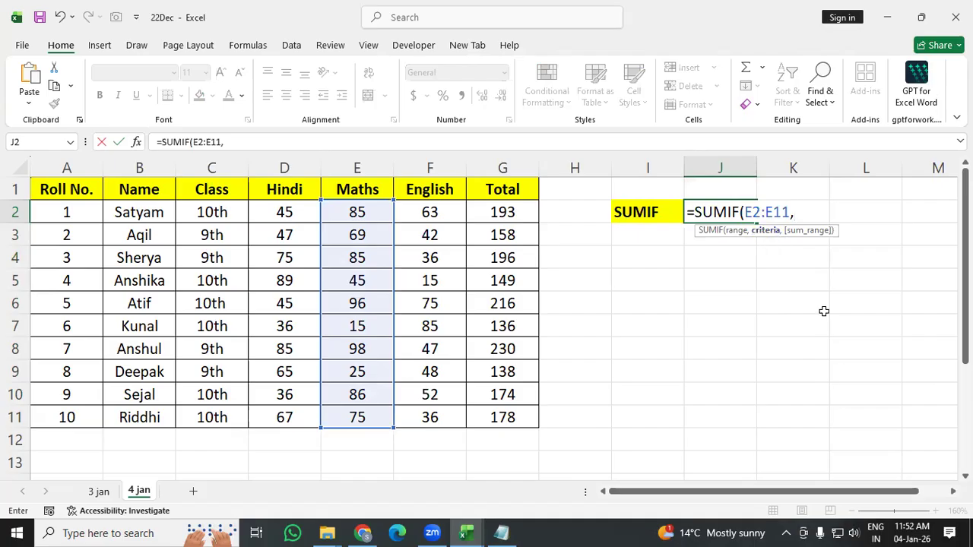
type("\"10th\"")
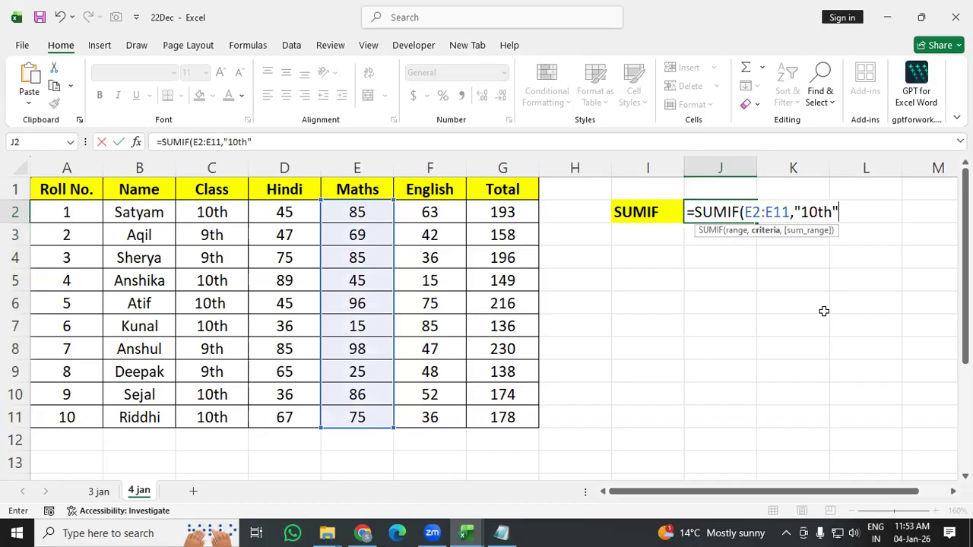
type(")")
key("Return")
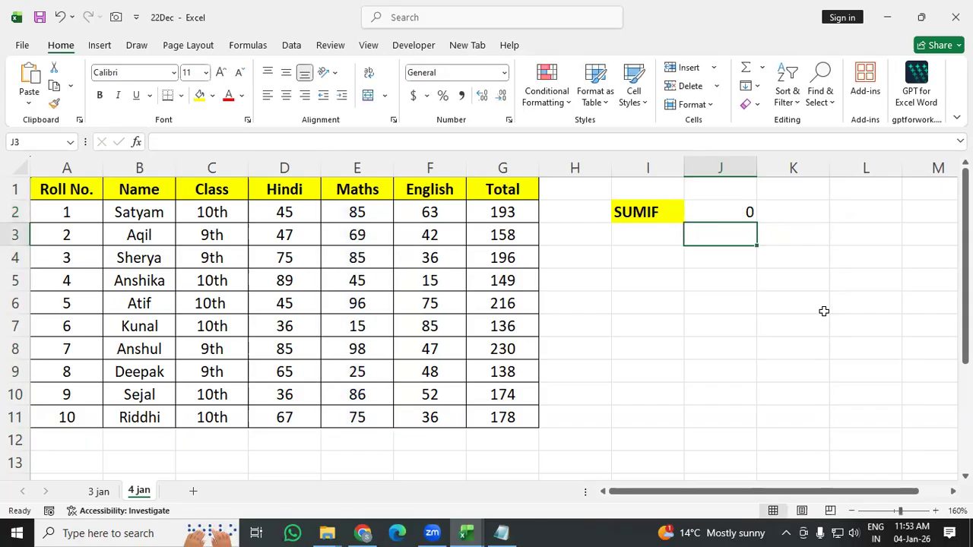
Clear J2 and start a new SUMIF formula there with the Maths marks E2:E11 as its range.
left_click(727, 212)
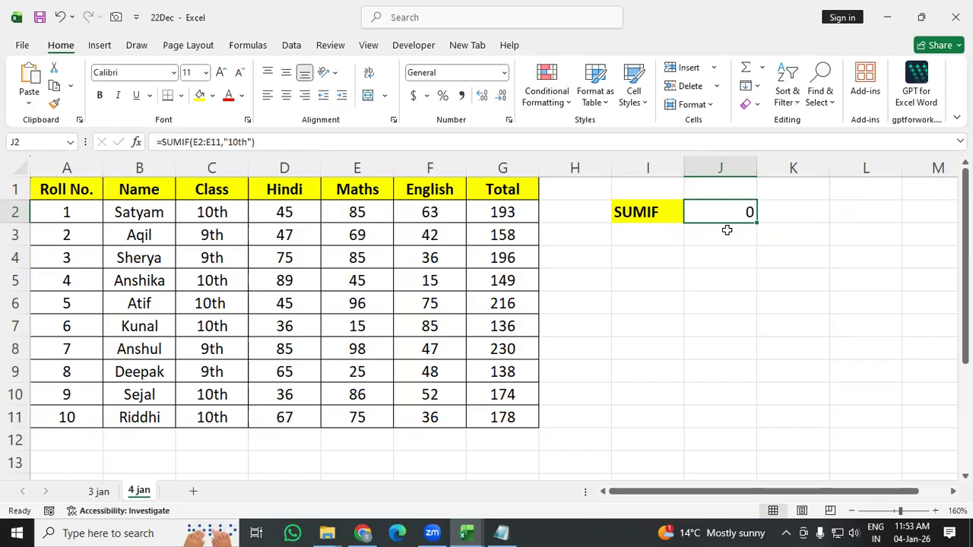
key("BackSpace")
type("=")
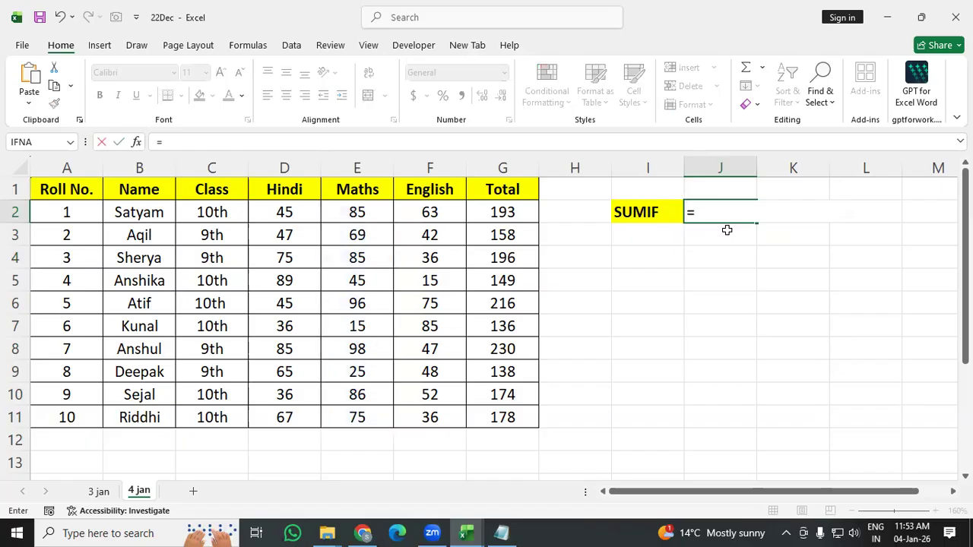
type("SUM")
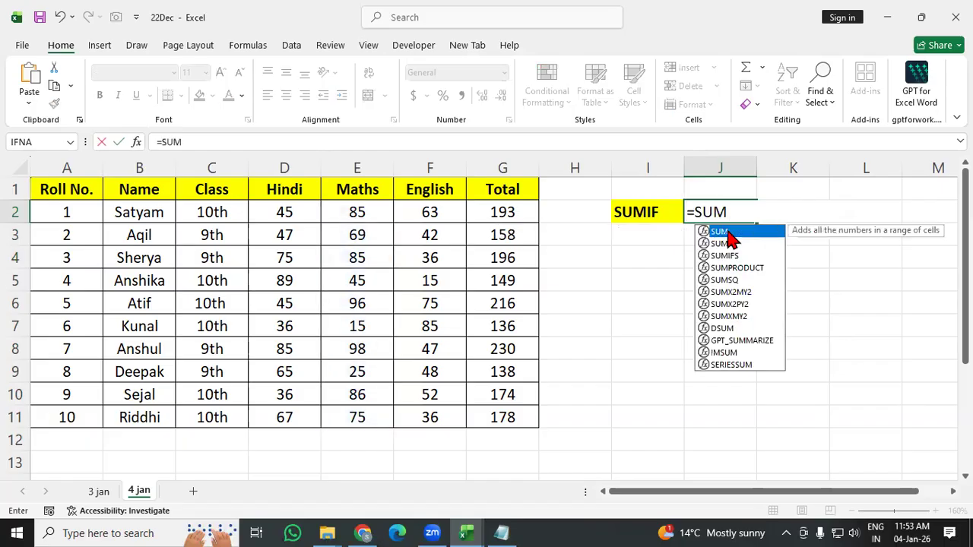
type("IF(")
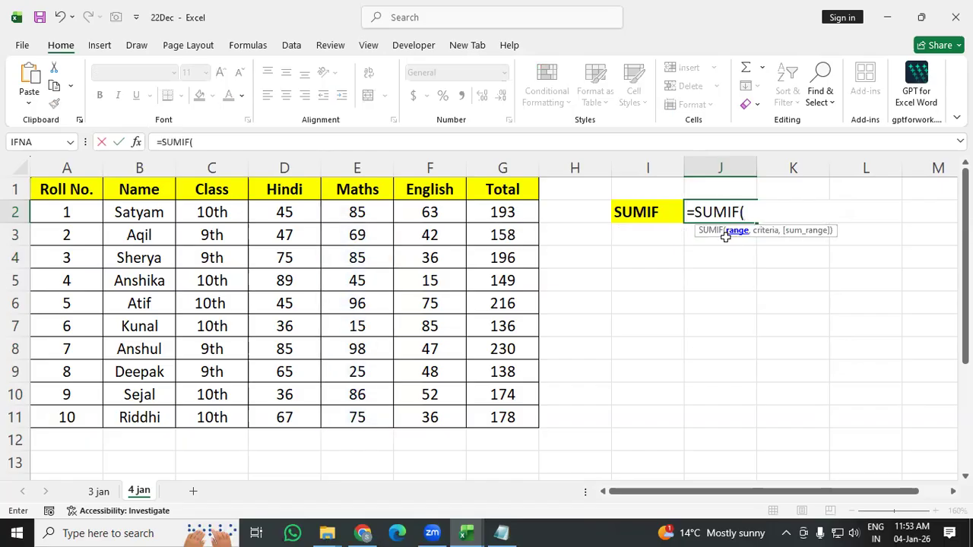
left_click_drag(358, 213, 344, 419)
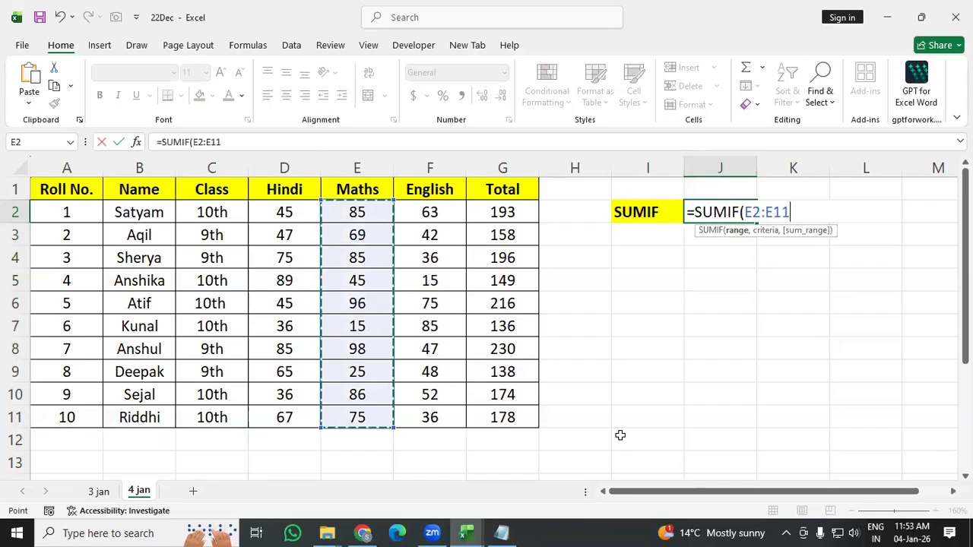
type(",")
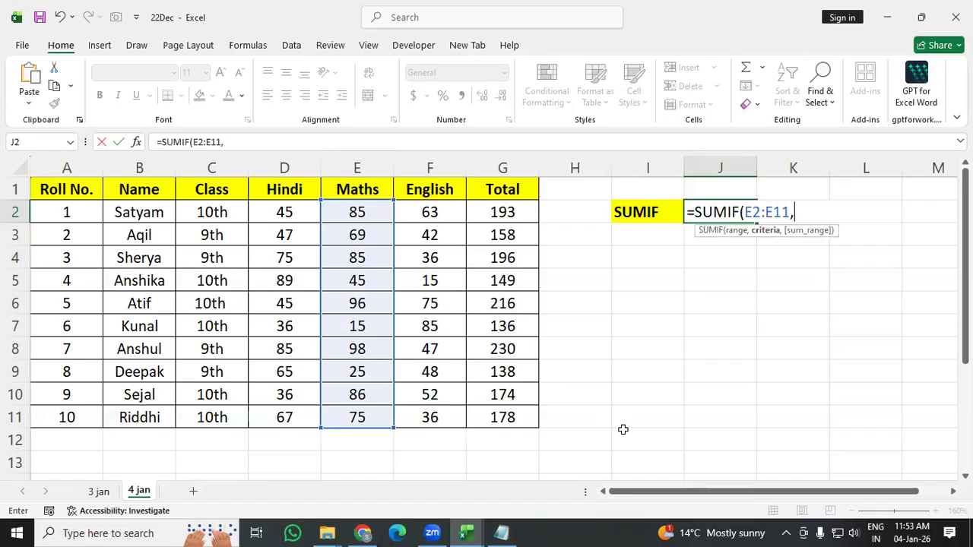
left_click_drag(204, 213, 197, 418)
type(",")
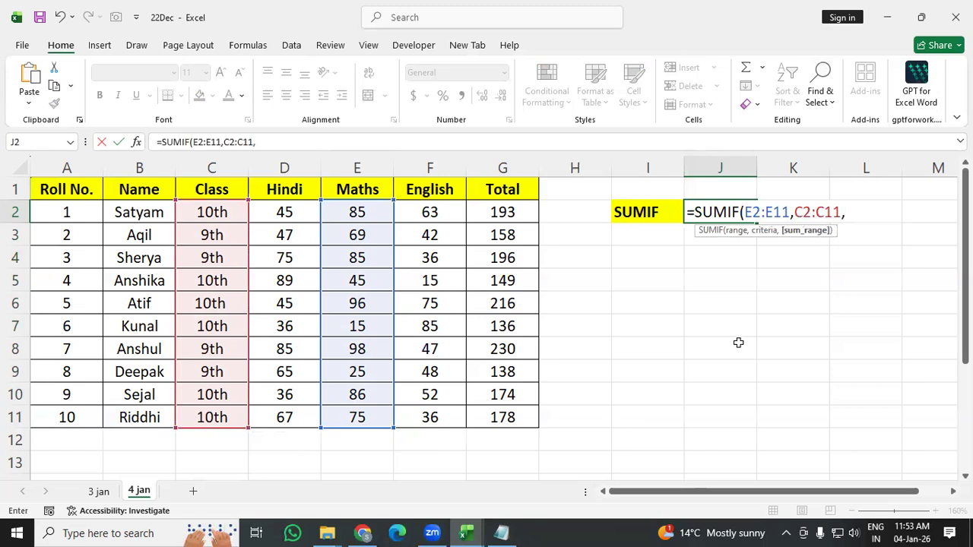
key("BackSpace")
key("BackSpace")
key("BackSpace")
key("BackSpace")
key("BackSpace")
key("BackSpace")
key("BackSpace")
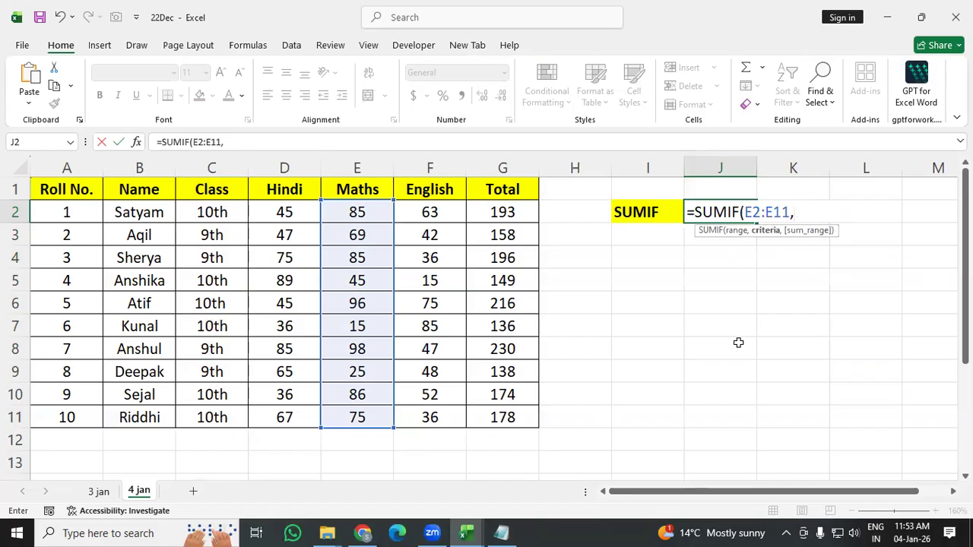
type("\">")
key("BackSpace")
type("10th")
key("BackSpace")
key("BackSpace")
key("BackSpace")
key("BackSpace")
key("BackSpace")
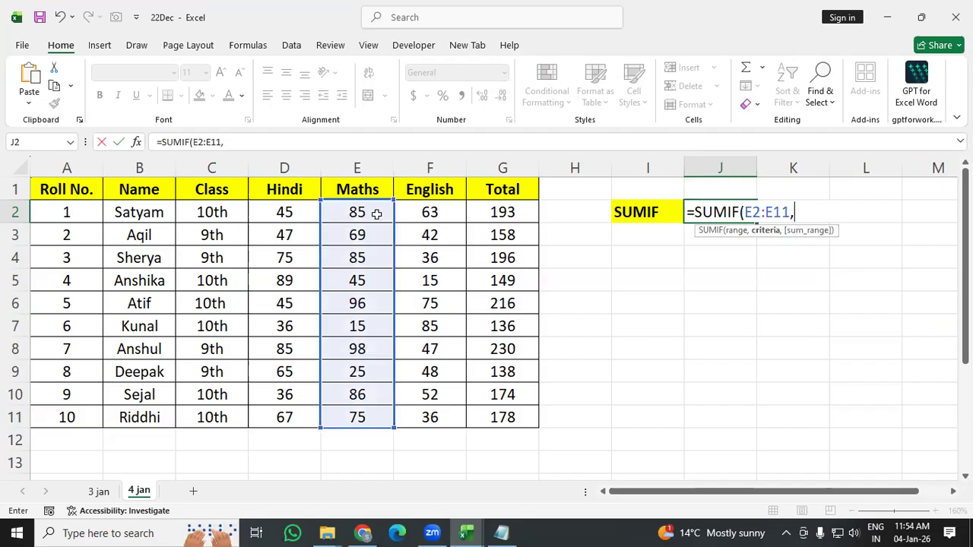
Complete the SUMIF formula in J2 with the criterion ">80" to sum the Maths marks above 80.
type("\"")
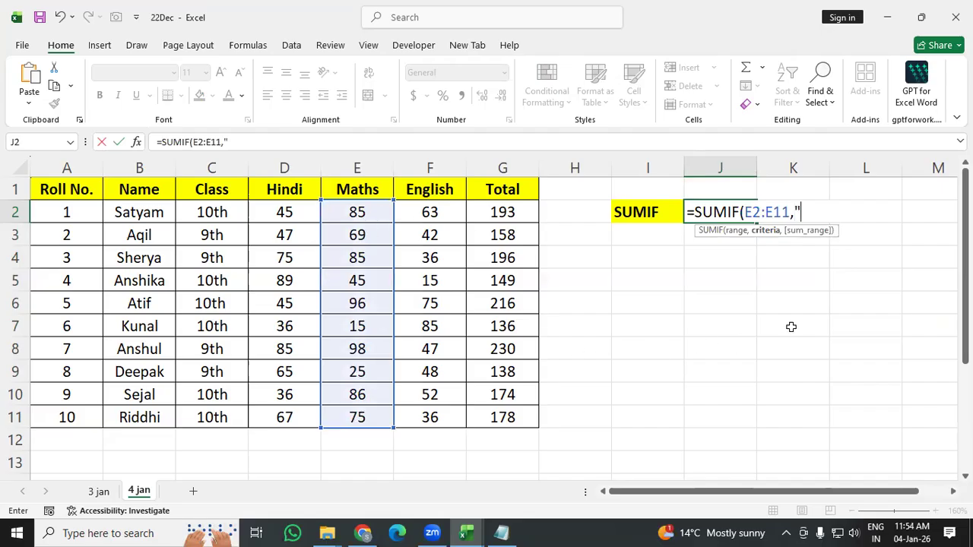
type(">80\"\"")
key("BackSpace")
type(")")
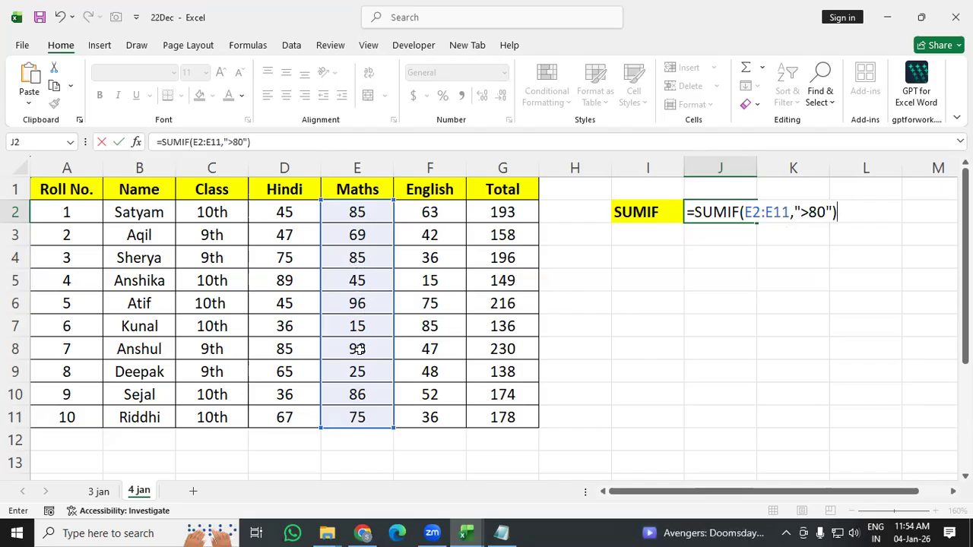
key("Return")
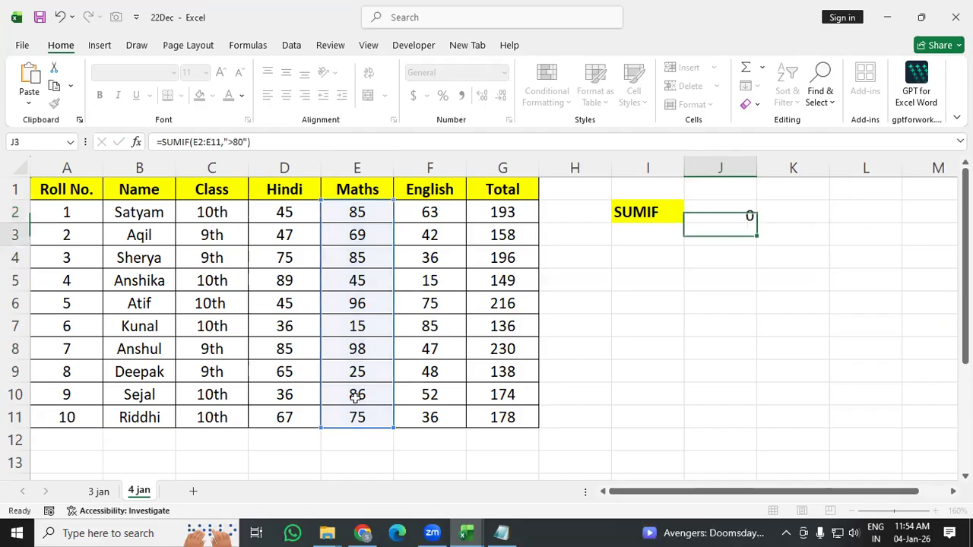
Select the Maths marks above 80 in E2, E4, E6, E8 and E10 together and compare their sum with J2.
left_click(742, 221)
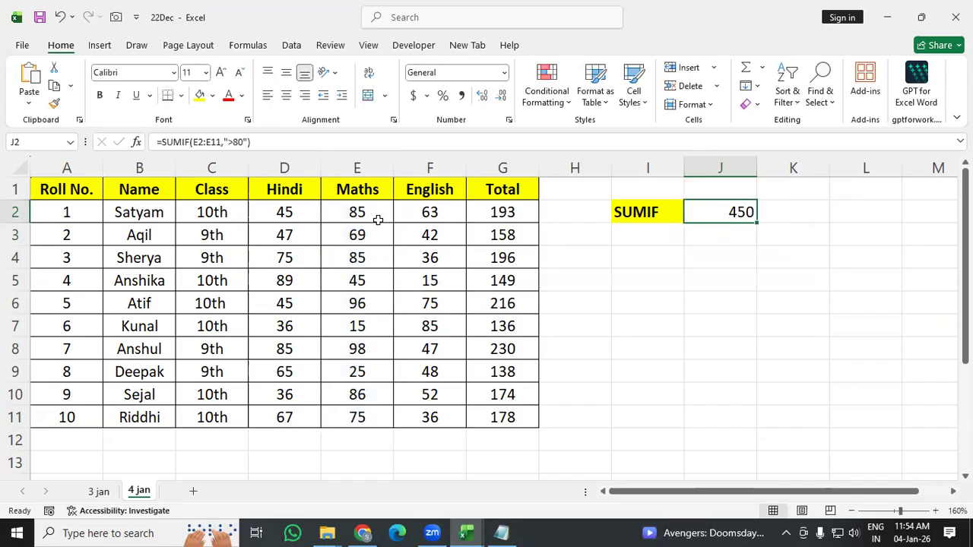
left_click(783, 352)
left_click(338, 208)
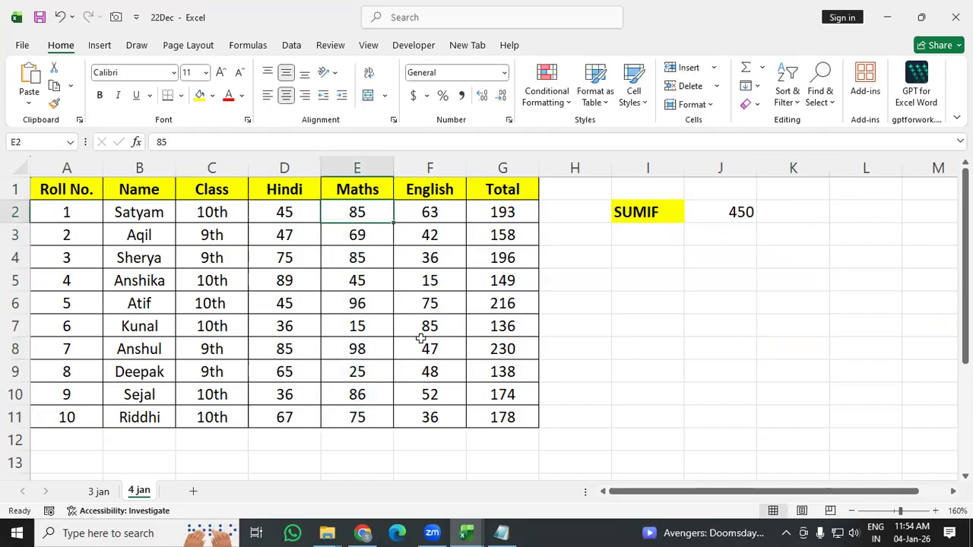
left_click(364, 259, "ctrl")
left_click(364, 303, "ctrl")
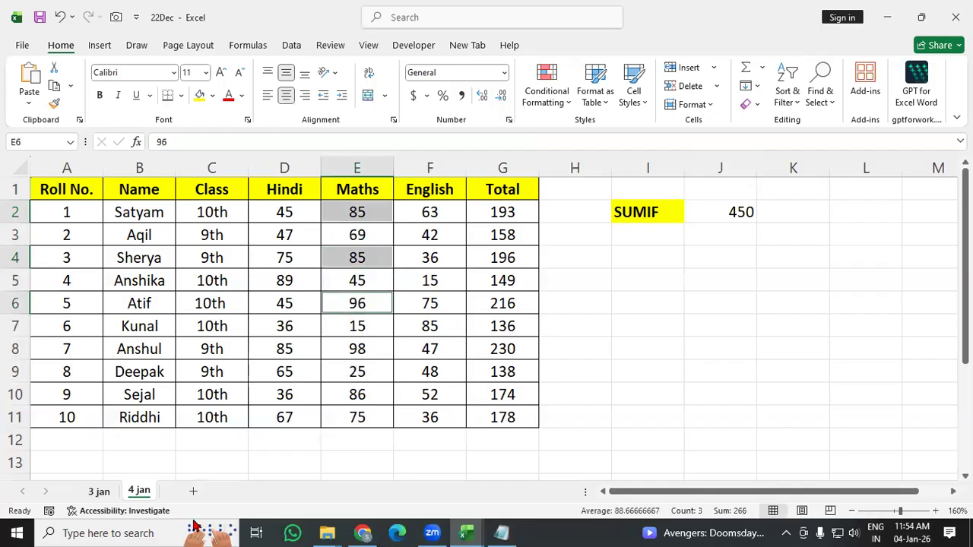
left_click(349, 352, "ctrl")
left_click(361, 394, "ctrl")
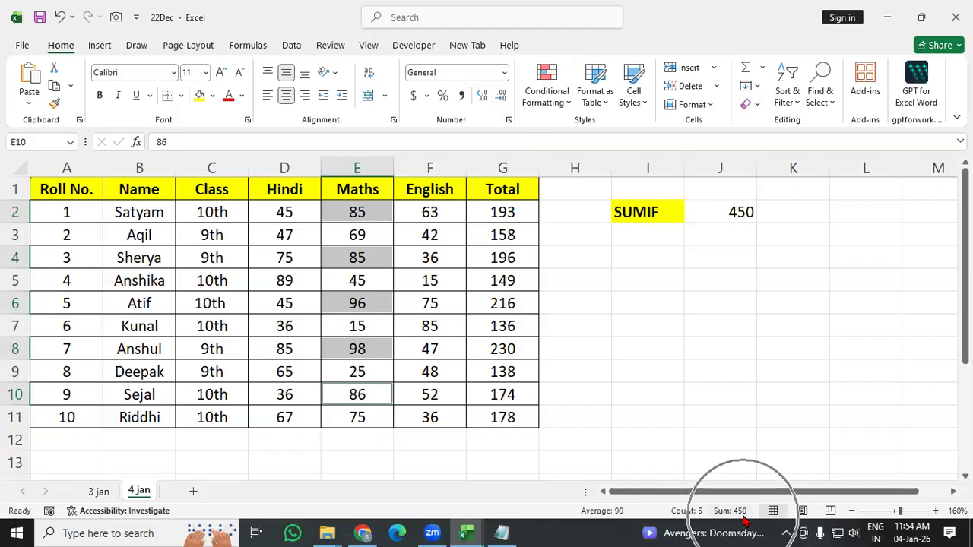
left_click(753, 214)
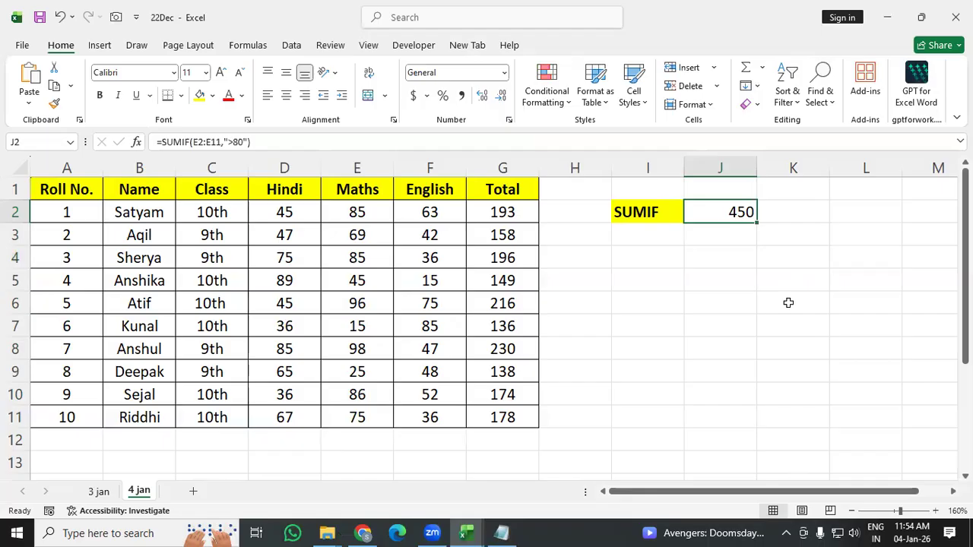
Enter =SUMIF(G2:G11,">200") in K2 to sum the Total values above 200.
left_click(788, 216)
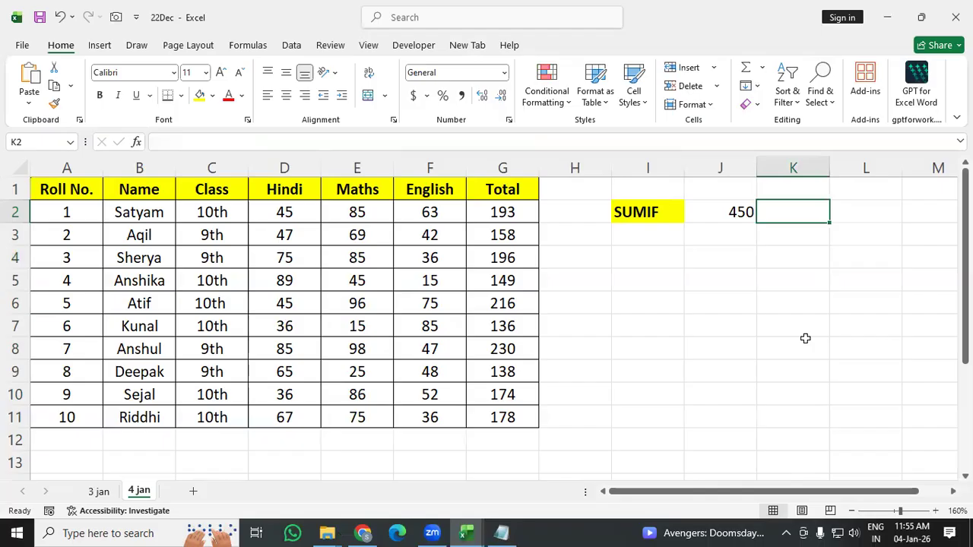
type("=")
type("SUMIF")
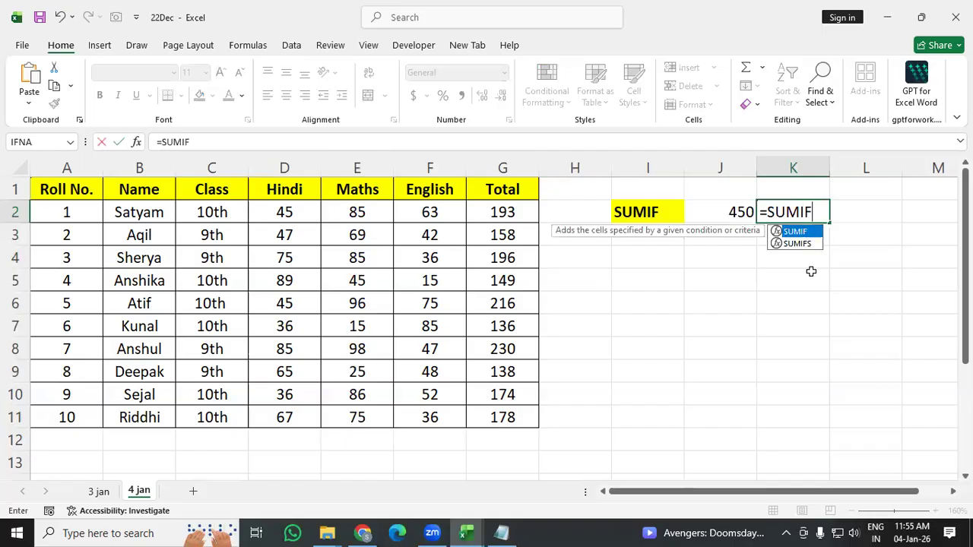
type("(")
left_click_drag(500, 215, 496, 417)
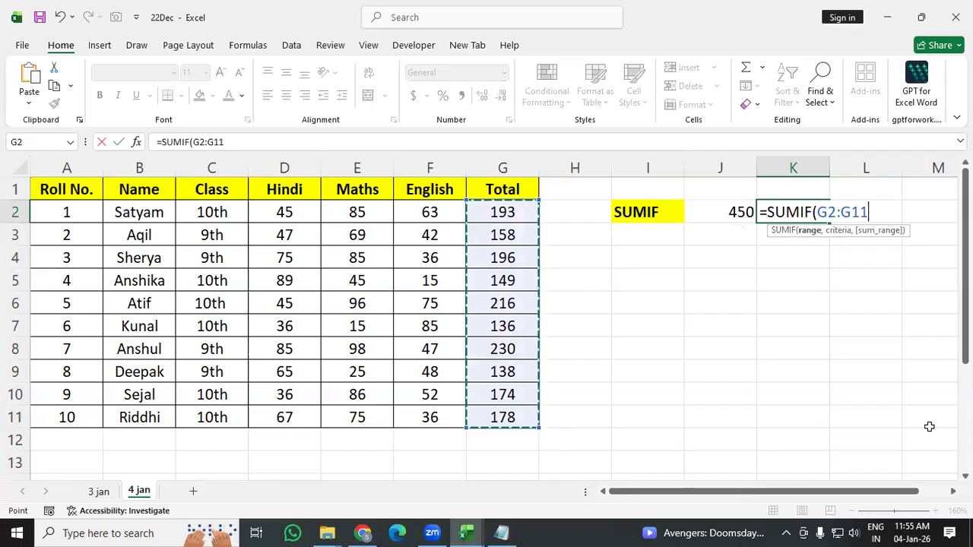
type(",\"")
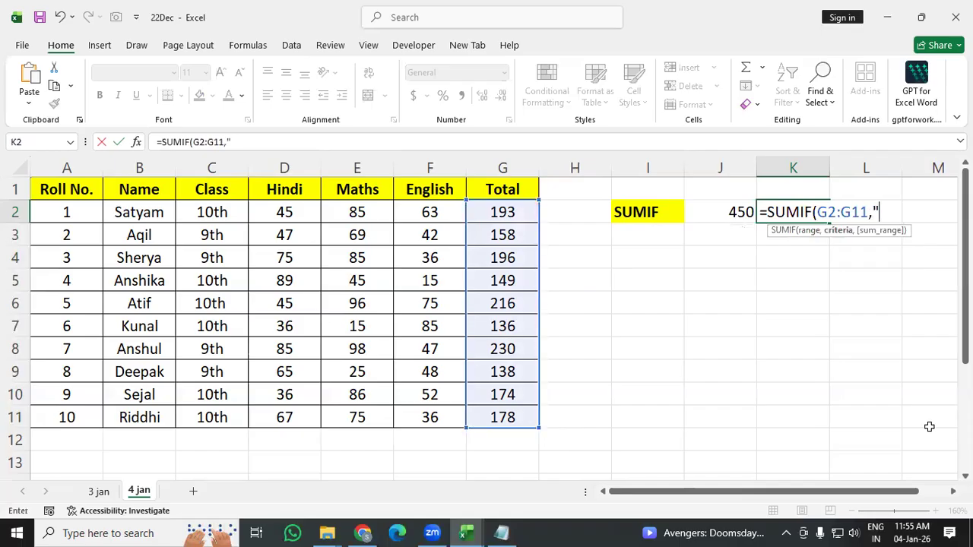
type(">200\")")
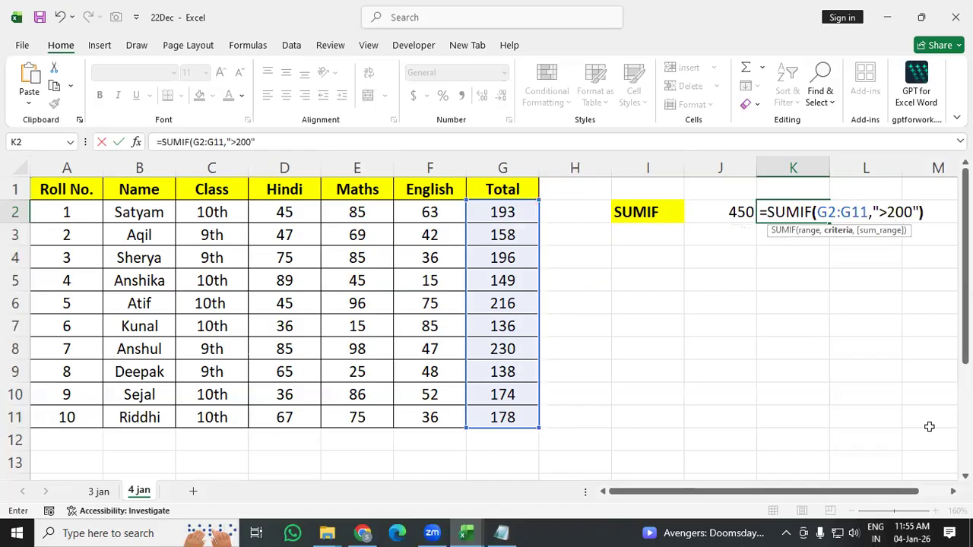
key("Return")
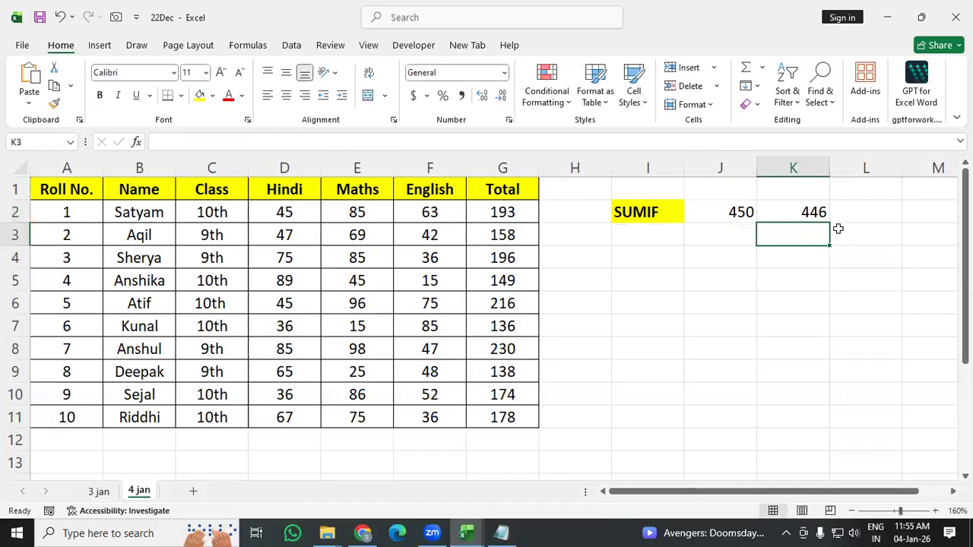
Select the Total values above 200 in G8 and G6 together to check their sum against K2.
left_click(811, 215)
left_click(636, 438)
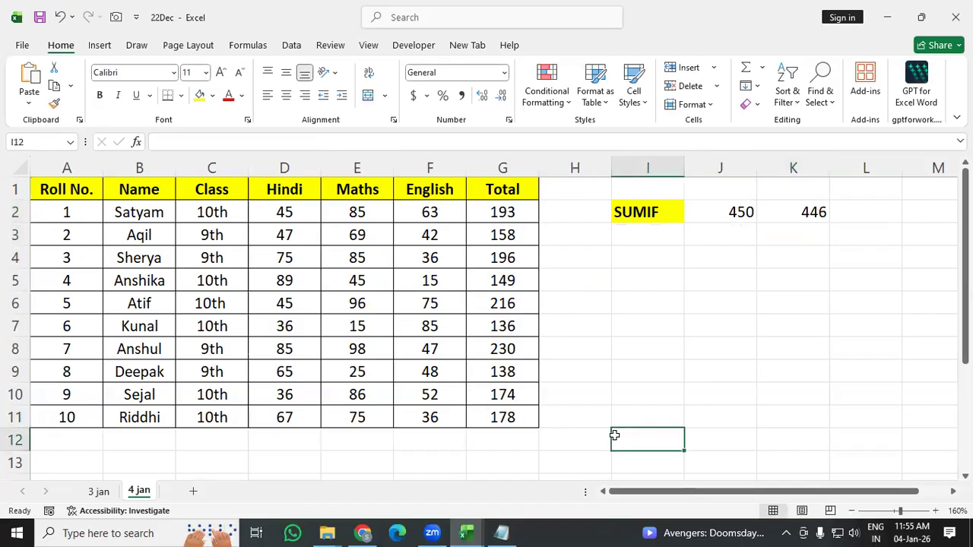
left_click(493, 352)
left_click(499, 303, "ctrl")
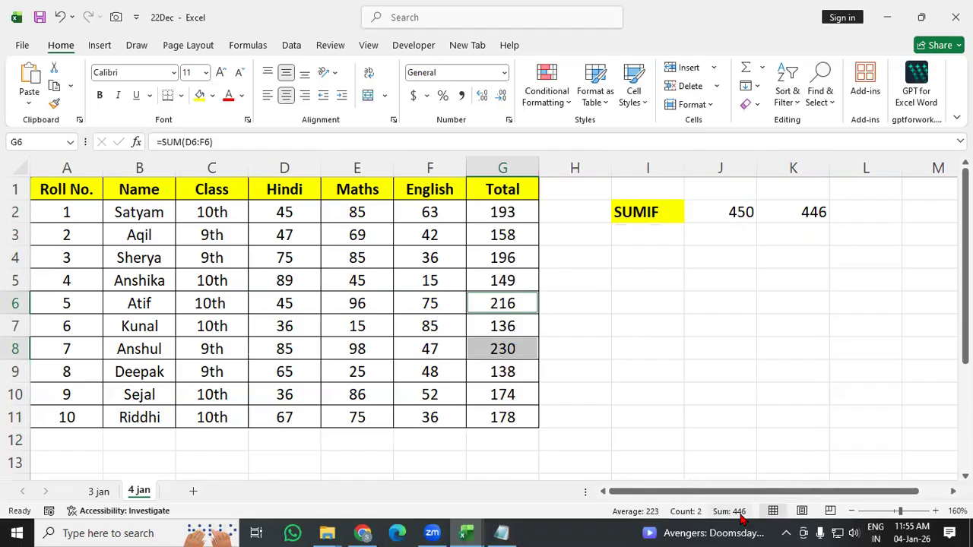
left_click(764, 402)
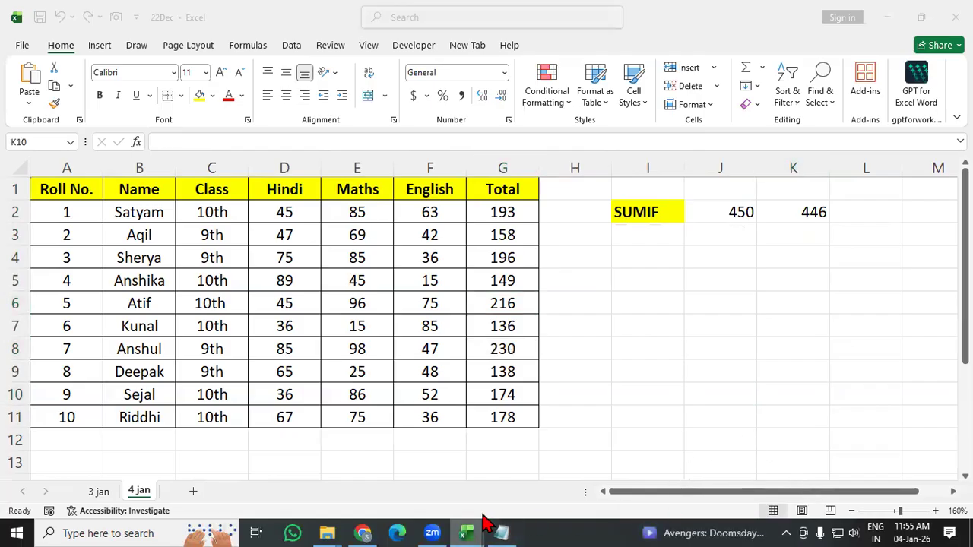
Switch to the Notepad notes and add the syntax line =SUMIF(RANGE, Criteria) below the conditional statements heading.
left_click(501, 533)
left_click(93, 406)
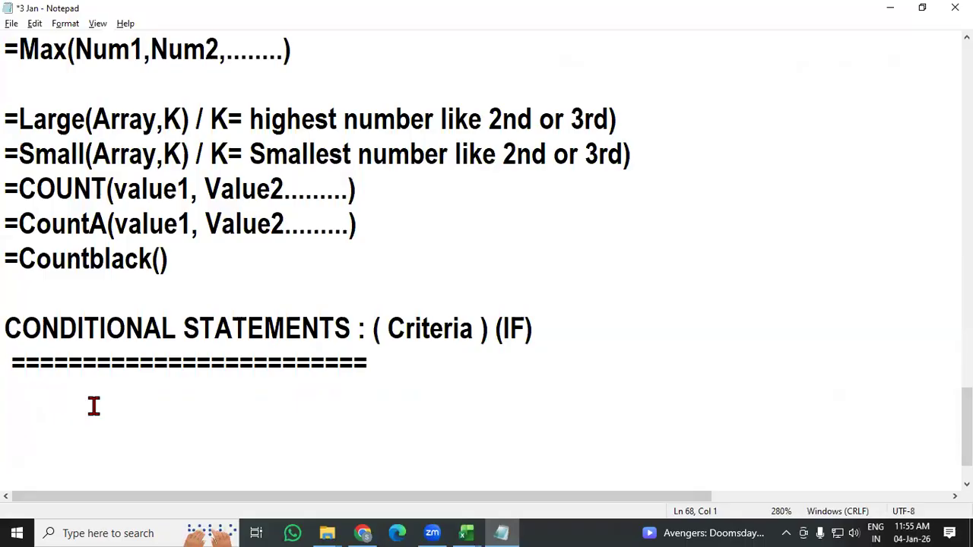
type("=SUM")
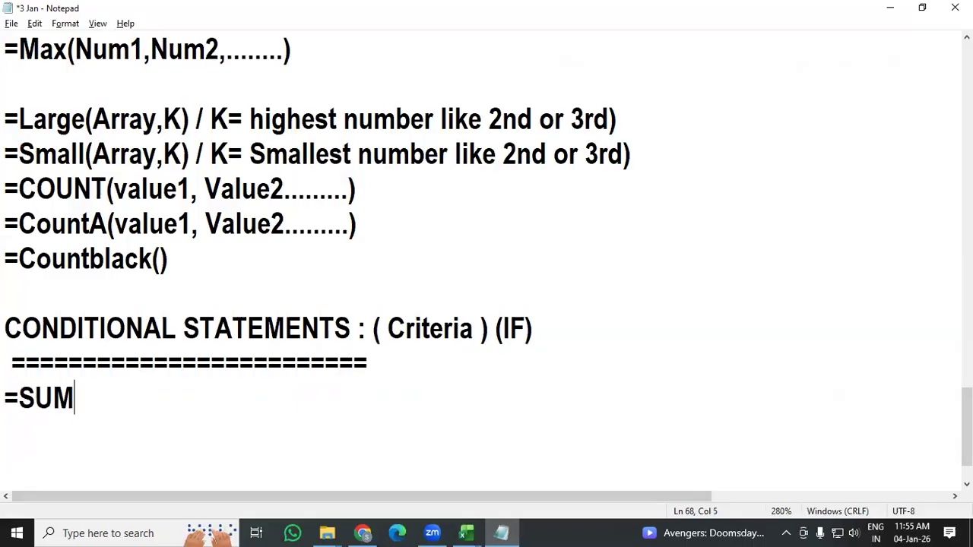
type("IF(R")
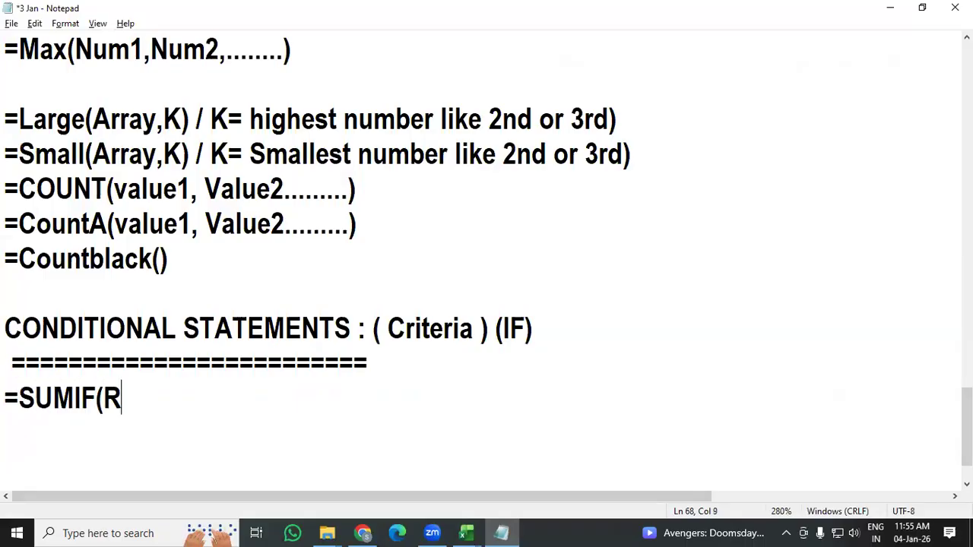
type("ANGE, ")
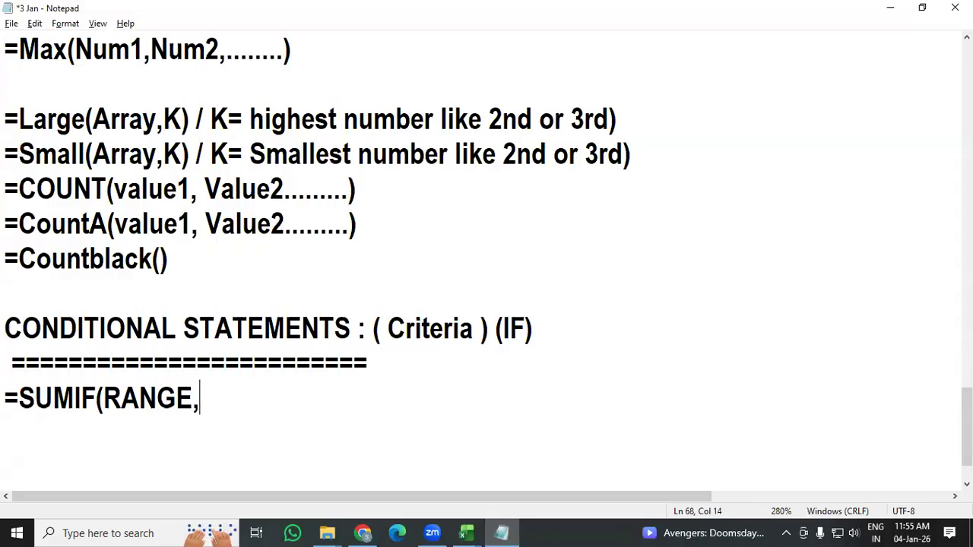
type("Criter")
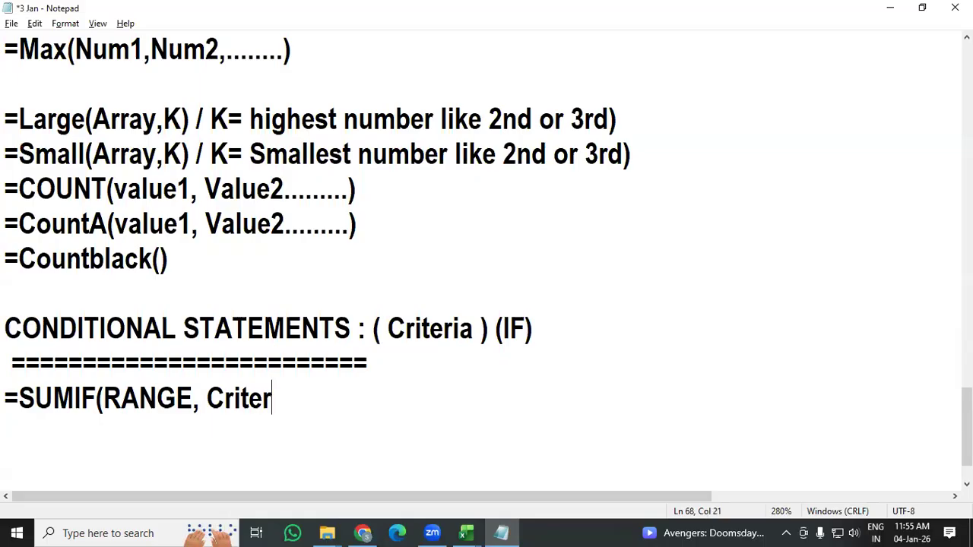
type("ia)")
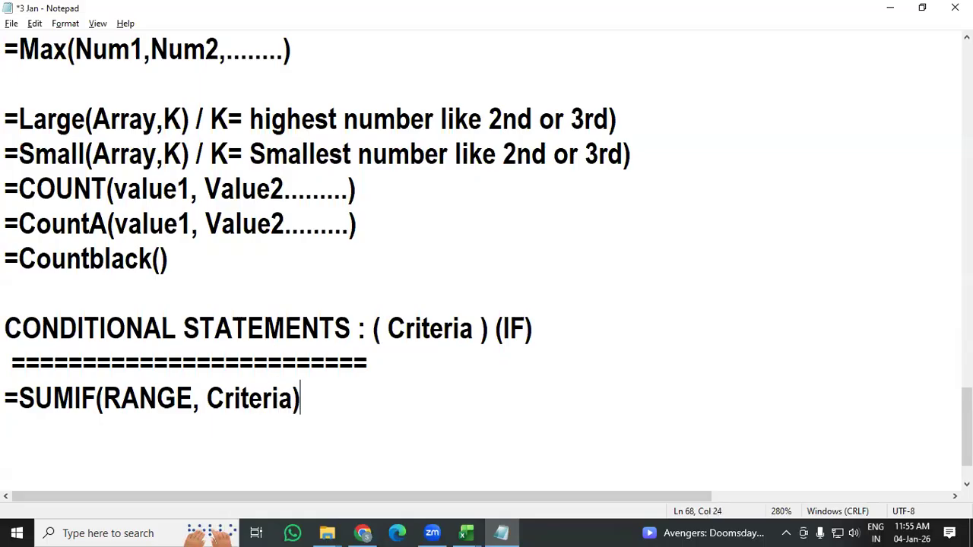
Copy the SUMIF formula from J2 in Excel and paste it after a slash beside the SUMIF syntax in the Notepad notes.
key("alt+Tab")
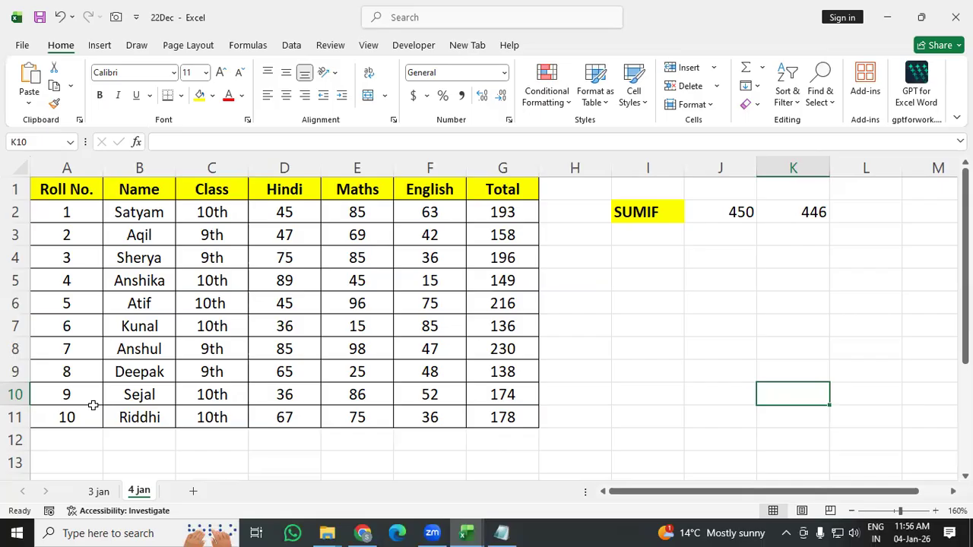
left_click(723, 212)
left_click(265, 142)
left_click_drag(265, 143, 137, 143)
key("ctrl+c")
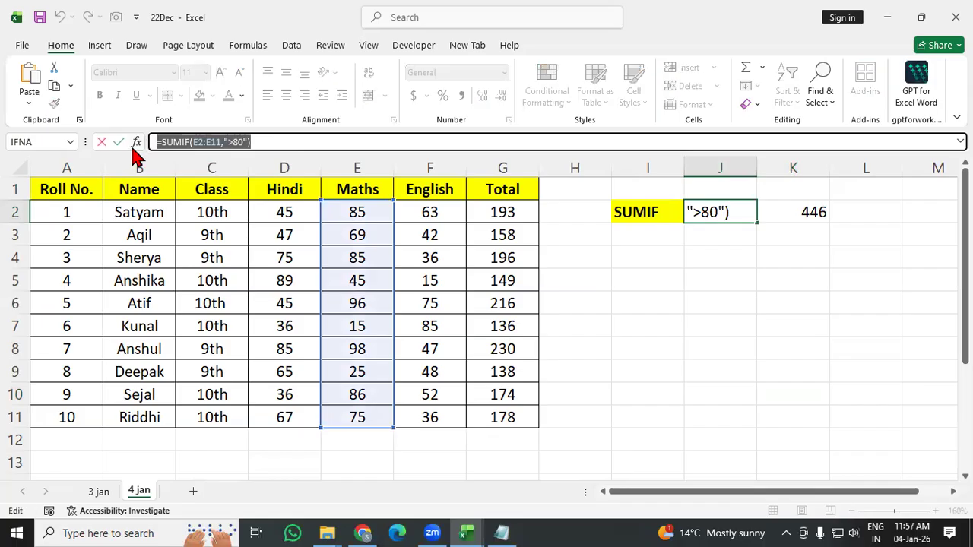
key("alt+Tab")
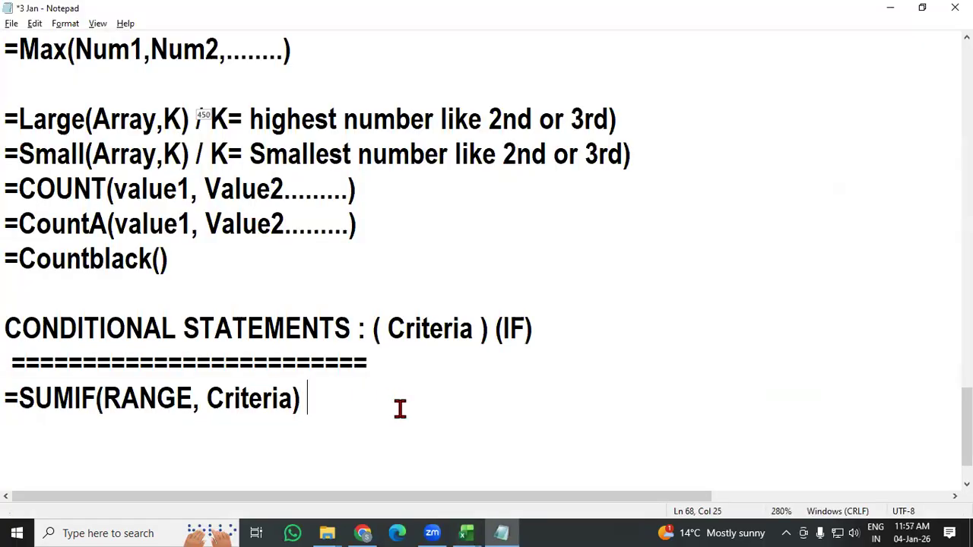
type("*")
key("BackSpace")
type("/")
key("ctrl+v")
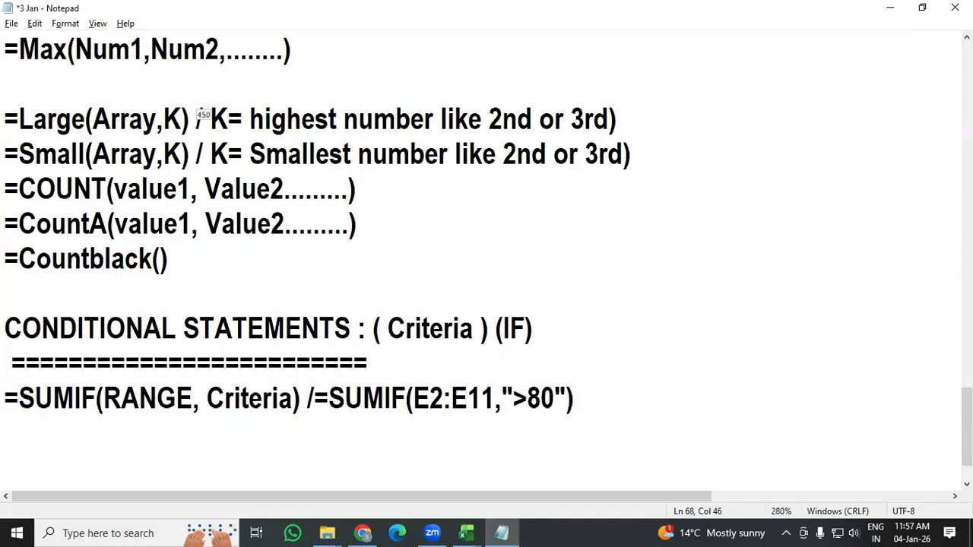
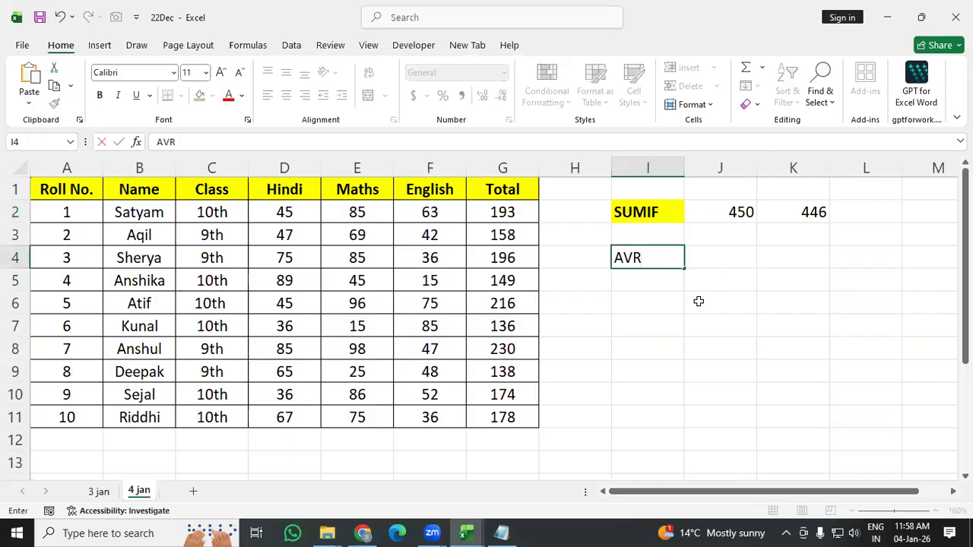
Complete the label AVERAGEIF in I4 and fill the cell yellow.
key("BackSpace")
type("ERAGEIF")
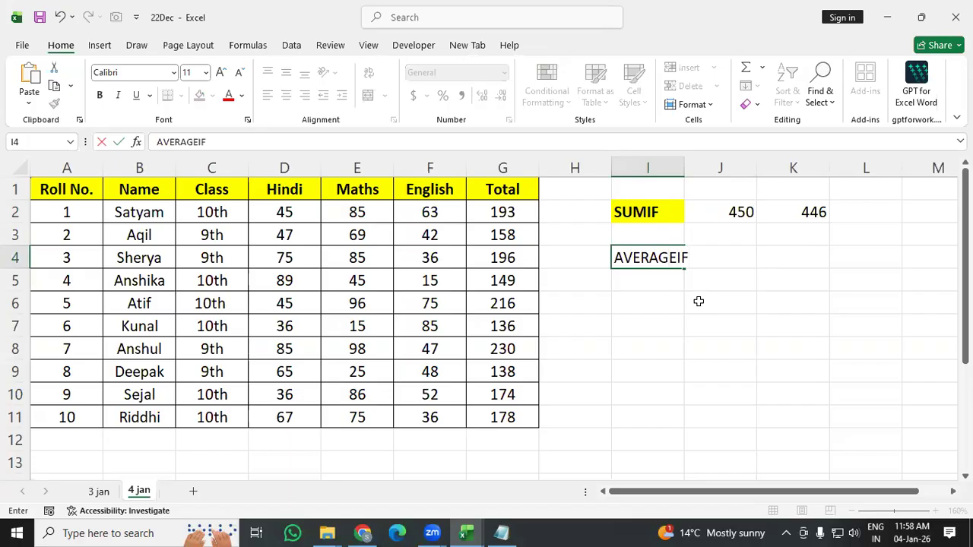
left_click(700, 304)
left_click(647, 259)
left_click(199, 95)
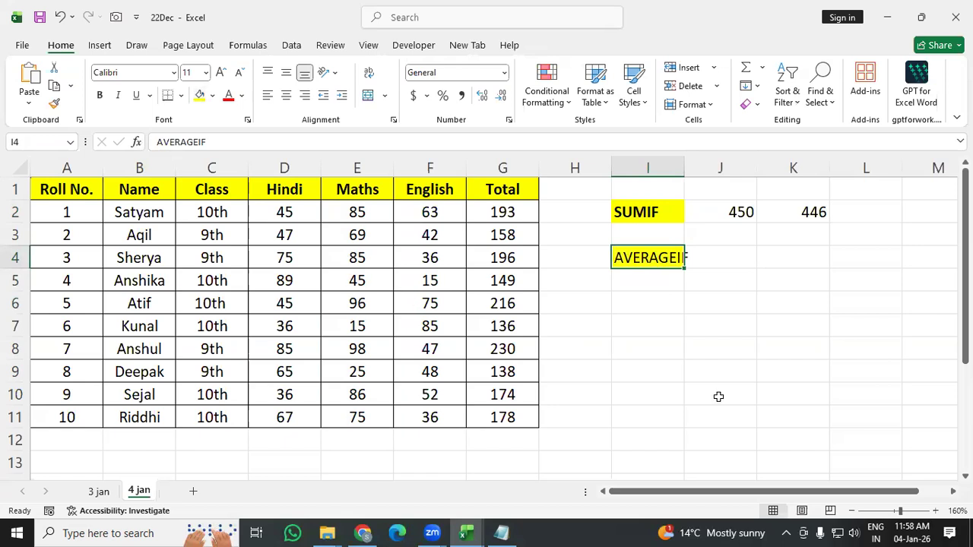
Make the AVERAGEIF label in I4 bold and widen column I to fit it.
key("ctrl+v")
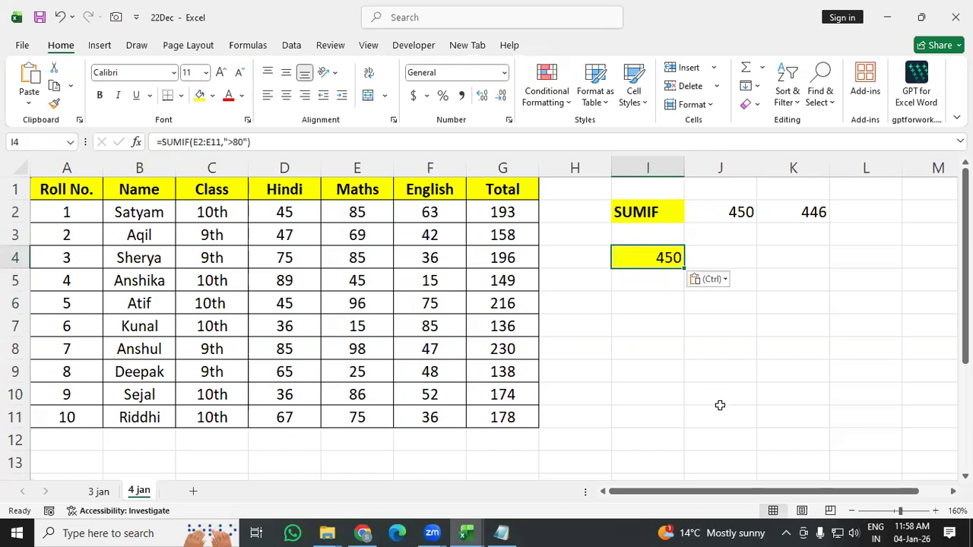
key("ctrl+z")
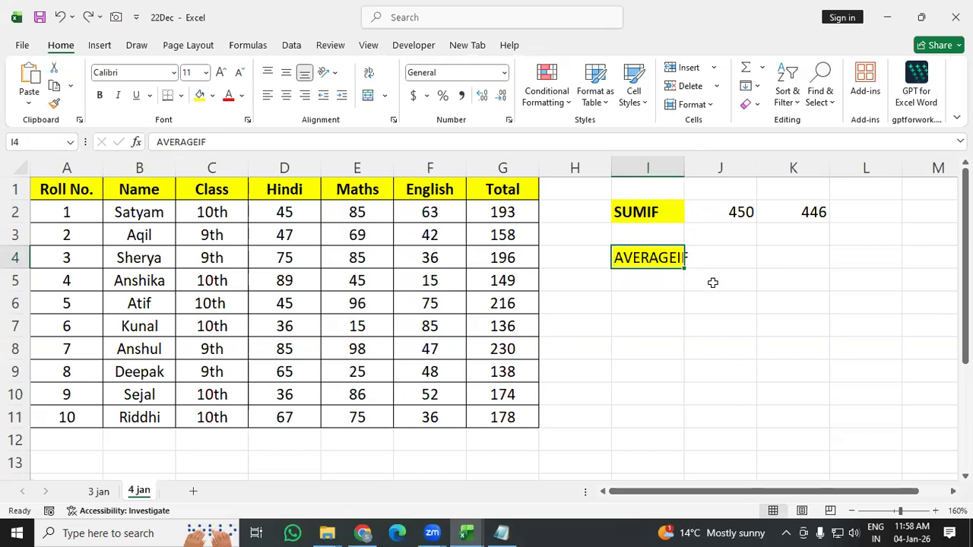
key("ctrl+b")
left_click_drag(686, 169, 706, 175)
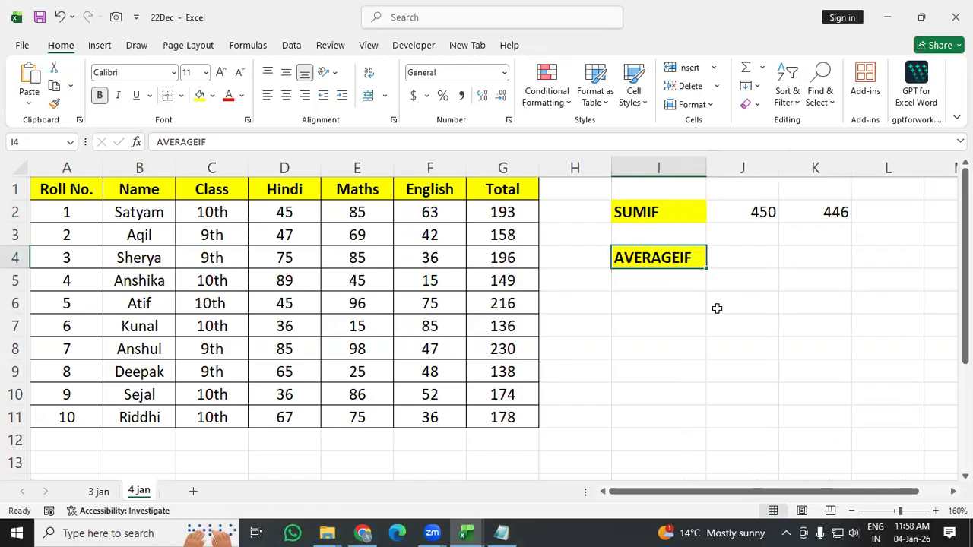
left_click(716, 307)
Enter =AVERAGEIF(E2:E11,">80") in J4 to average the Maths marks above 80.
left_click(769, 254)
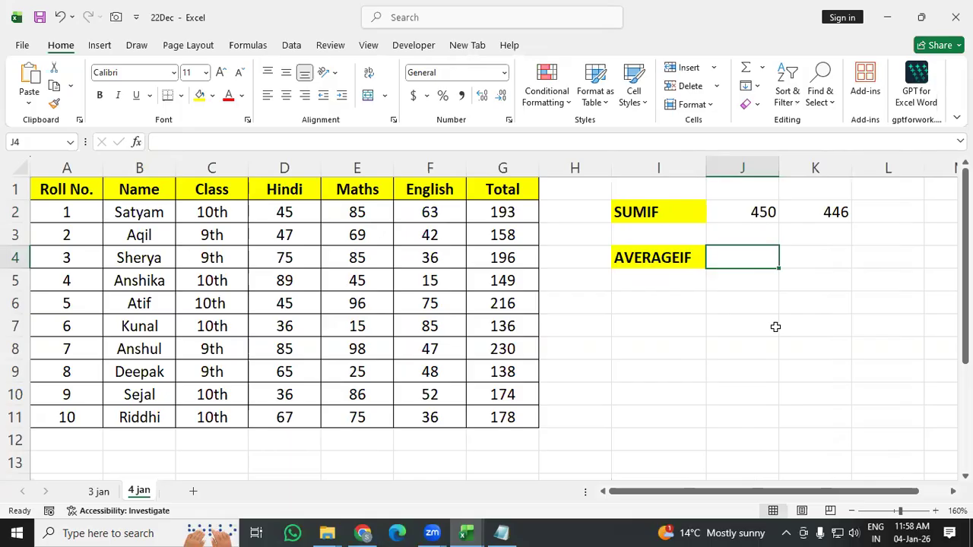
type("=AV")
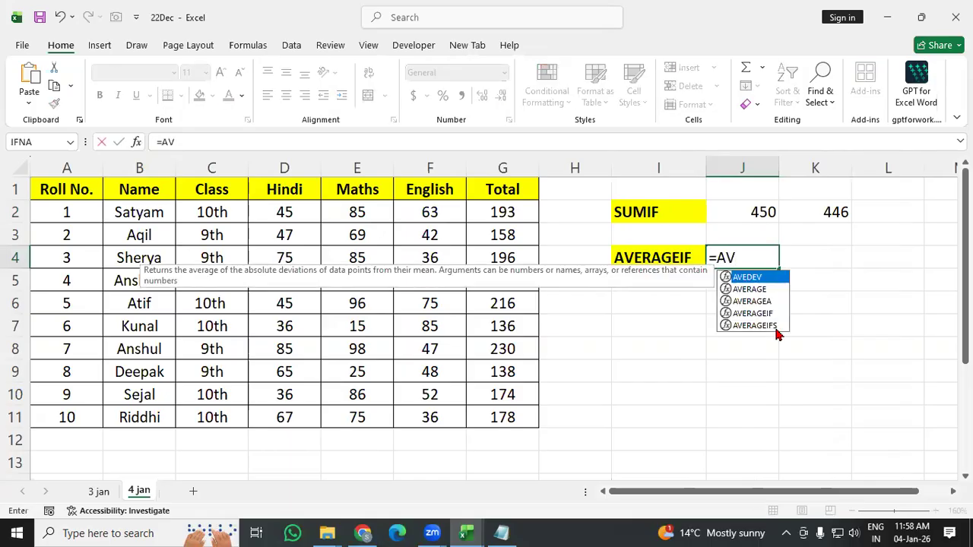
type("ER")
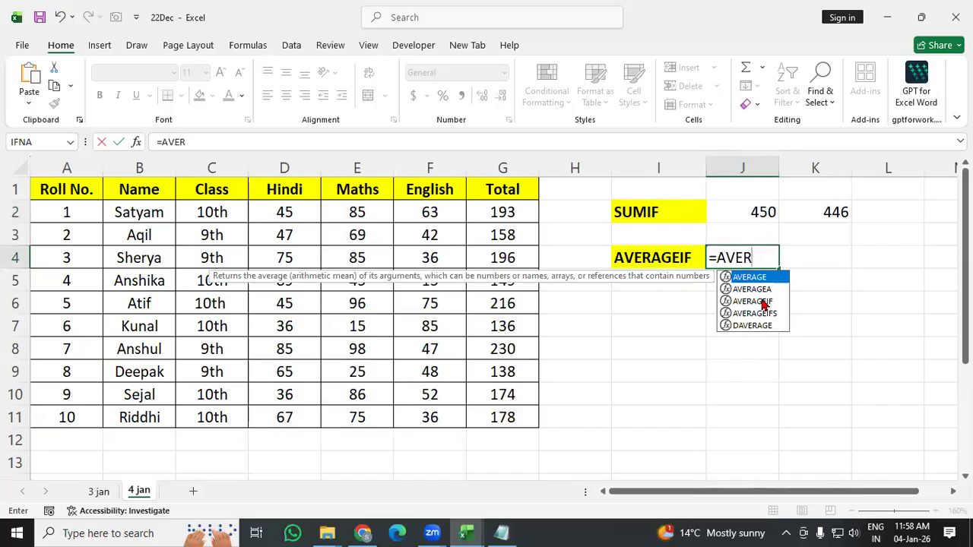
double_click(760, 302)
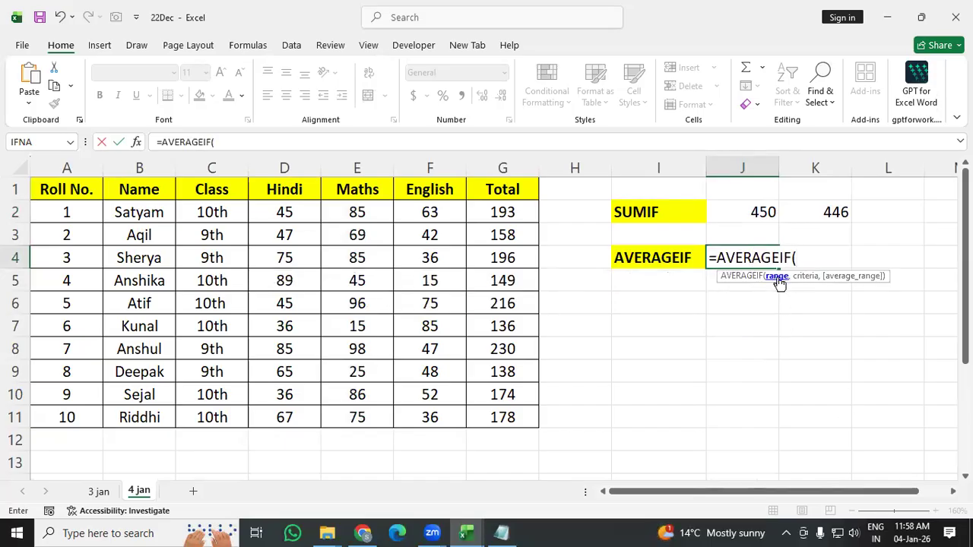
left_click_drag(355, 209, 360, 413)
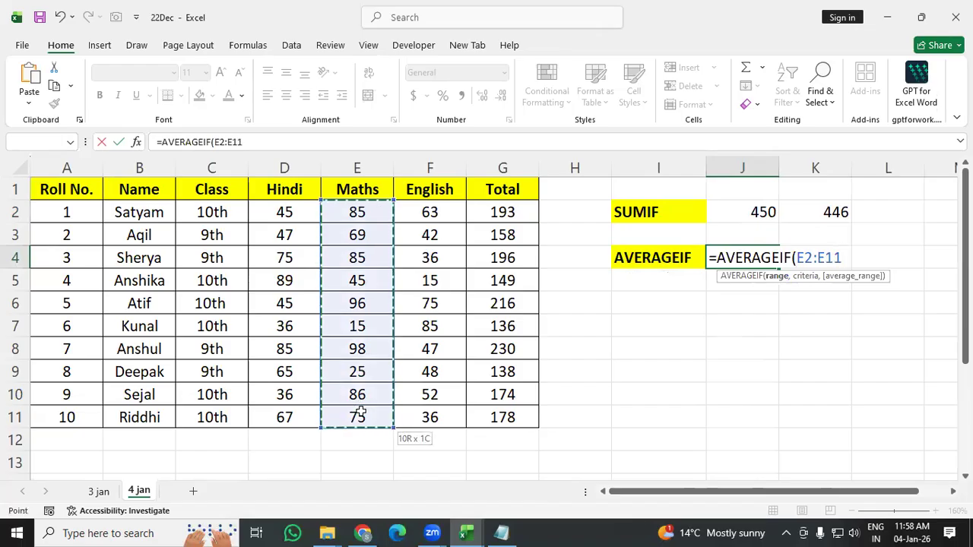
type(",")
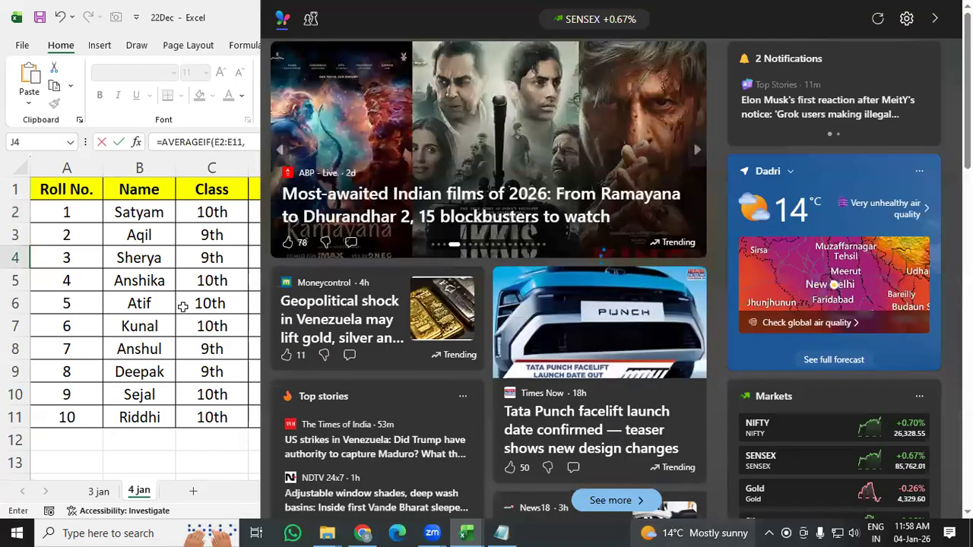
type("\"")
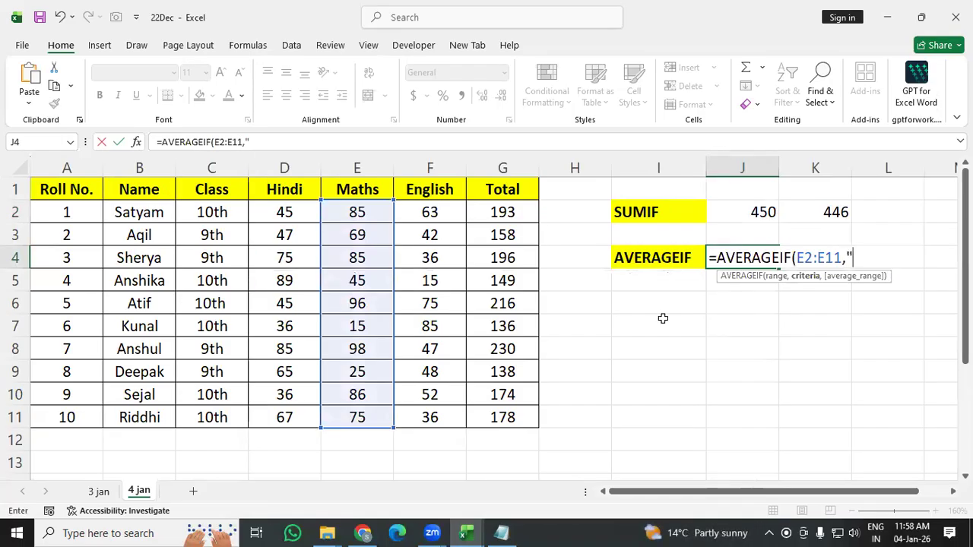
type(">80\"")
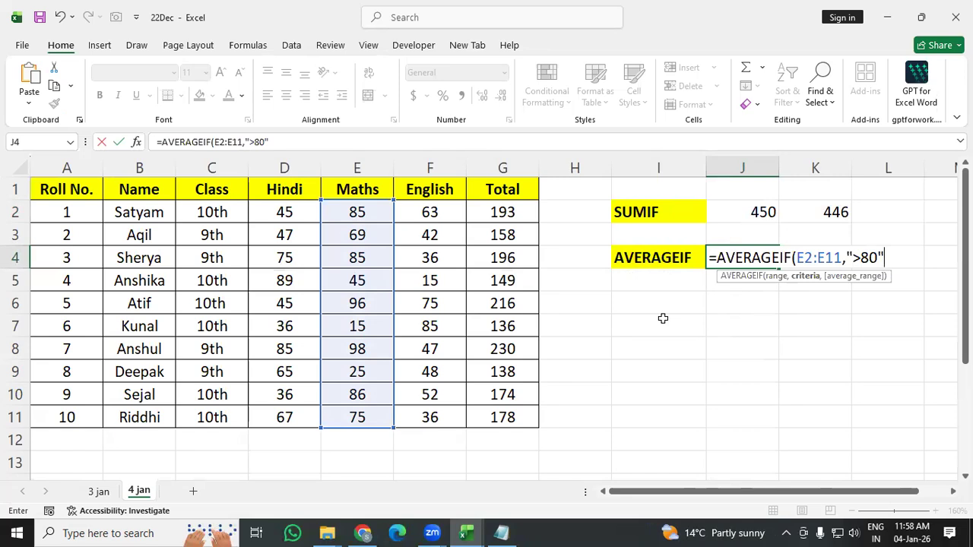
key("Return")
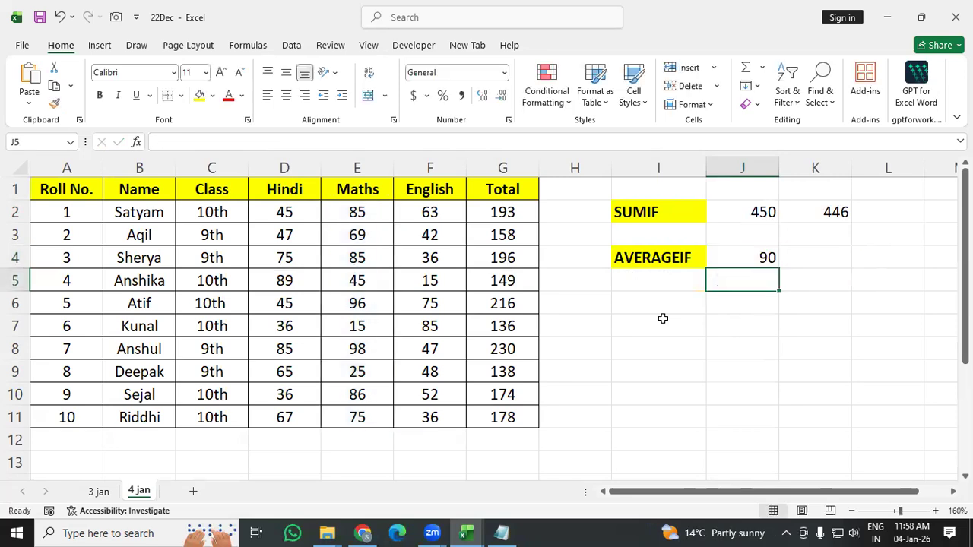
left_click(775, 259)
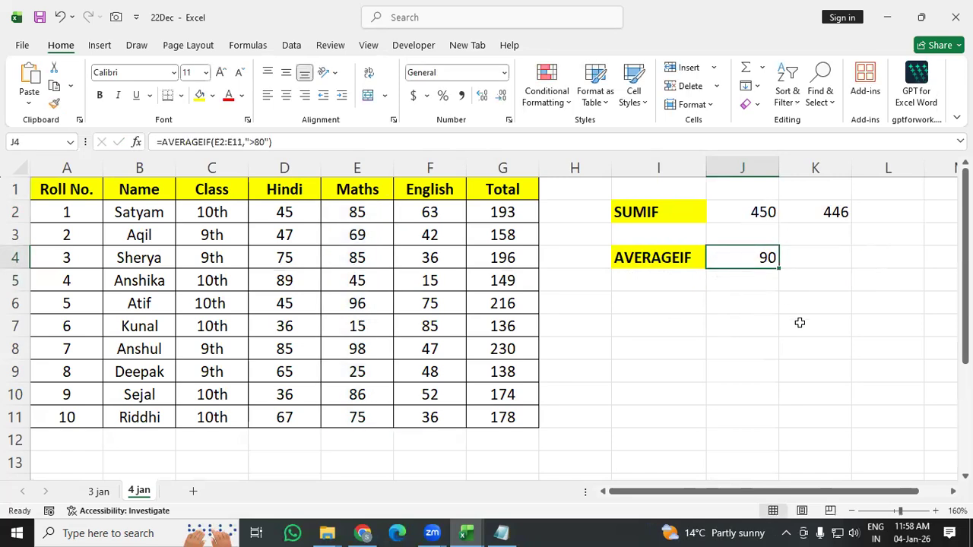
Select the Maths marks in E2, E4, E6 and E10 together and compare their average with J4.
left_click(346, 216)
left_click(359, 260, "ctrl")
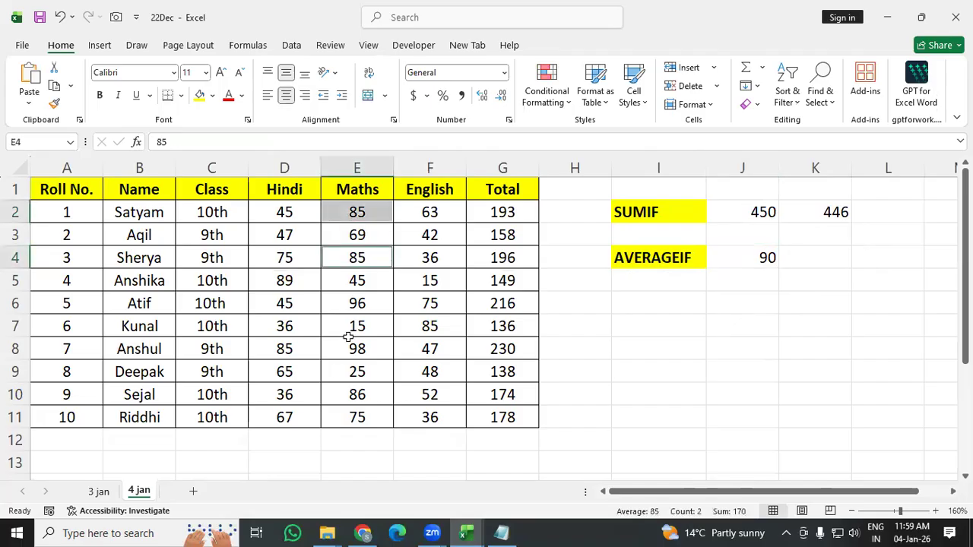
left_click(355, 308, "ctrl")
left_click(375, 396, "ctrl")
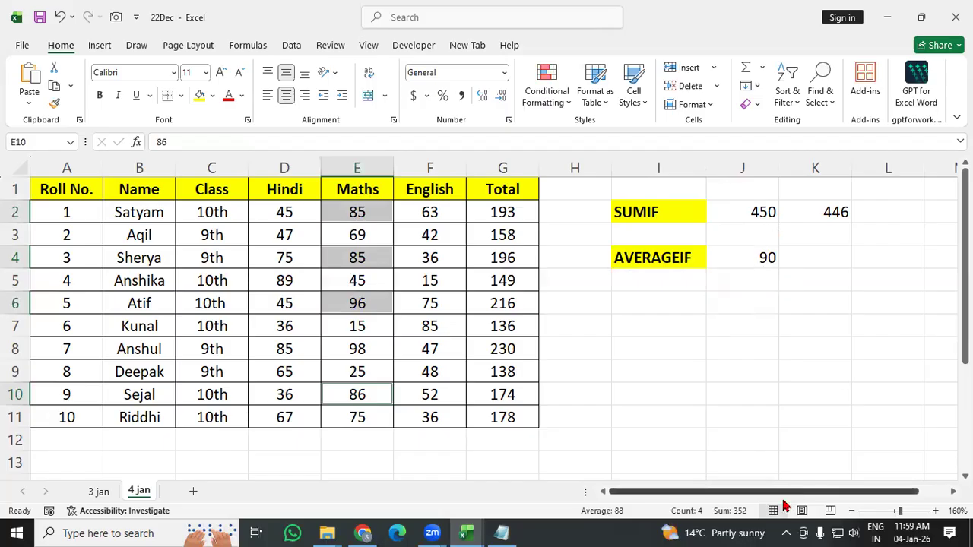
left_click(783, 308)
left_click(760, 257)
left_click(832, 302)
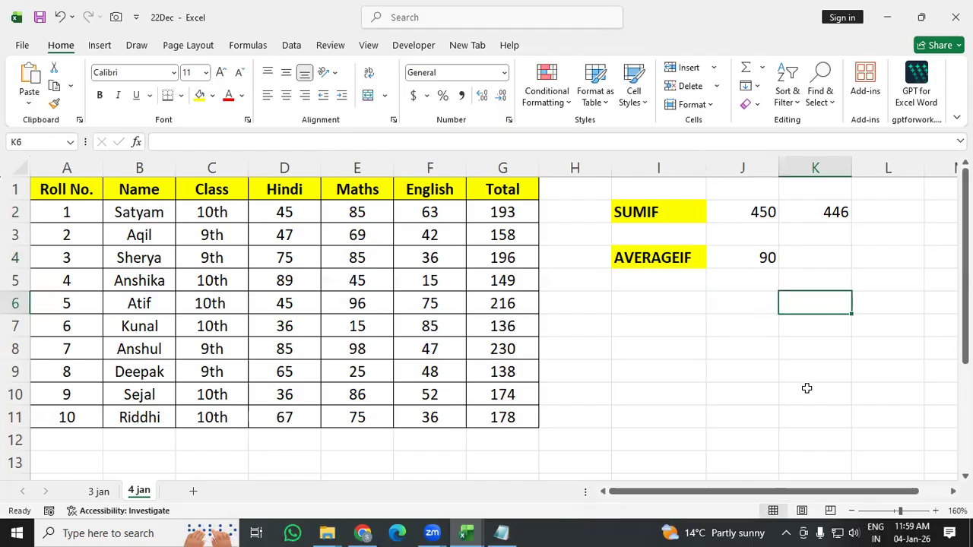
Enter =AVERAGEIF(G2:G11,">200") in K4 to average the Total values above 200.
left_click(828, 260)
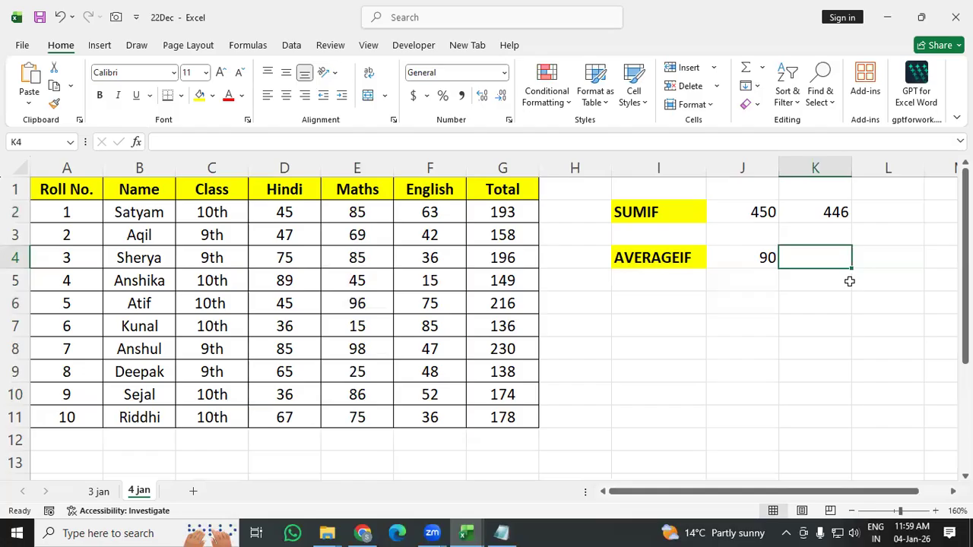
type("=AV")
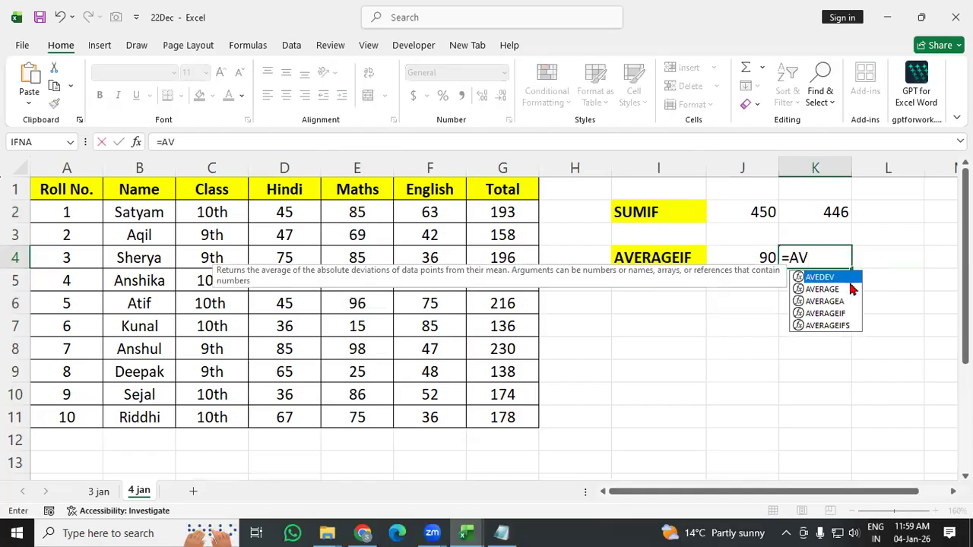
double_click(845, 313)
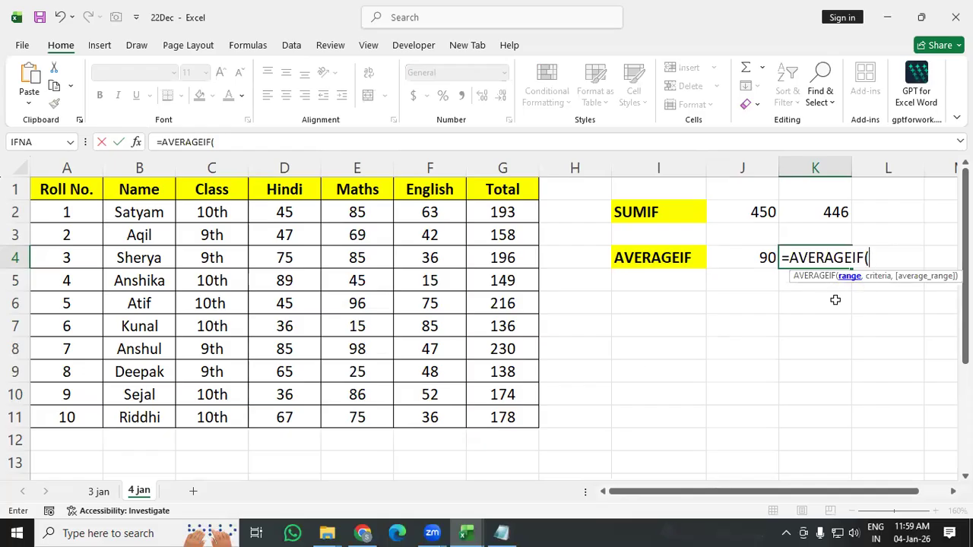
left_click_drag(521, 207, 502, 417)
type(",\"")
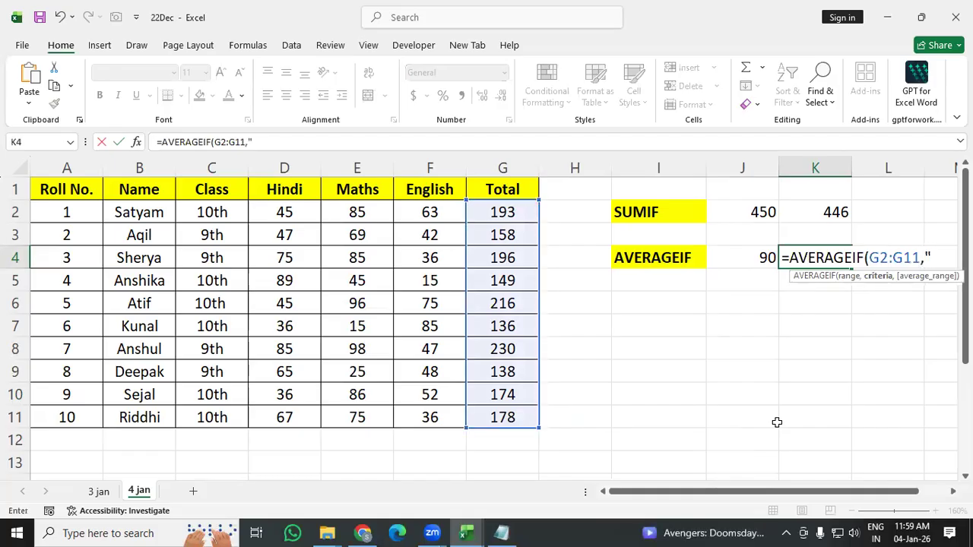
type(">200")
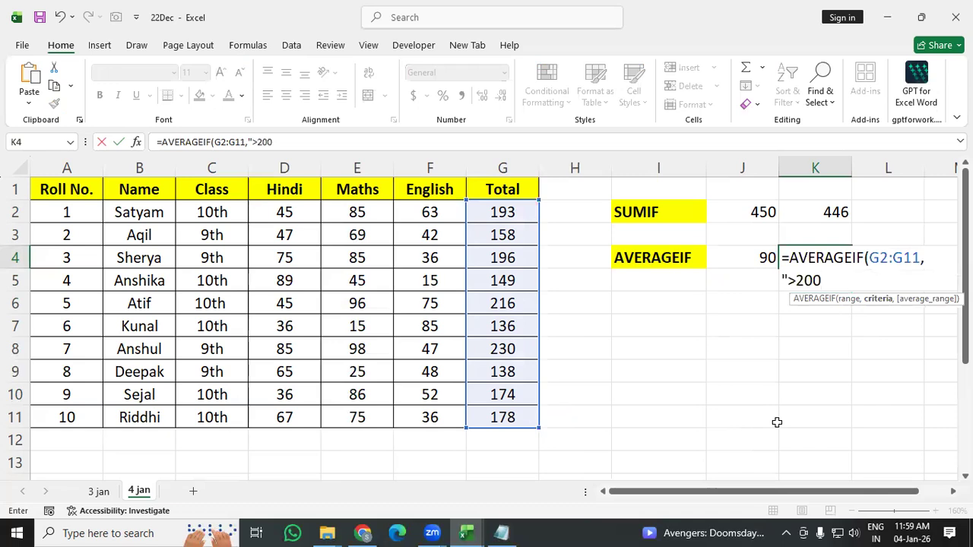
type("\"")
key("Return")
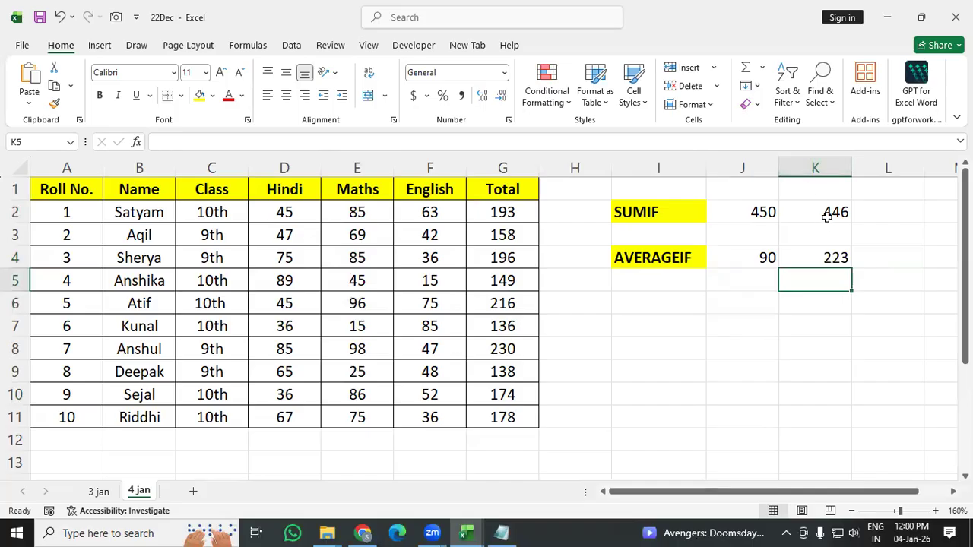
left_click(834, 260)
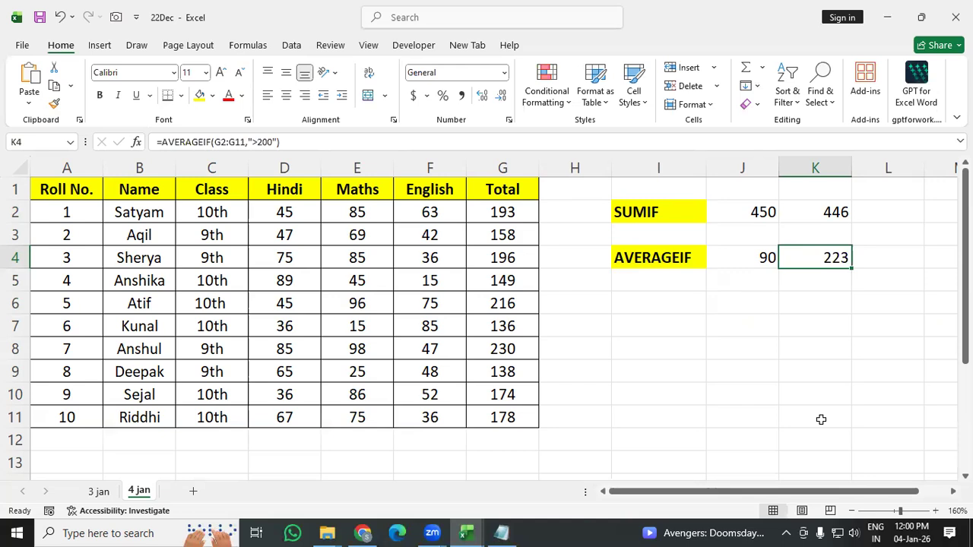
left_click(682, 220)
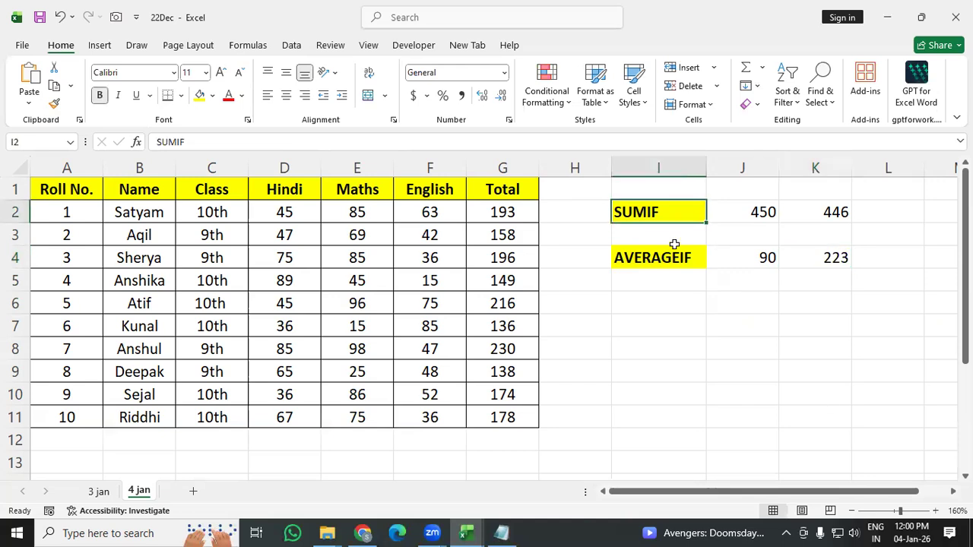
Enter the label COUNTIF in cell I6 and format it bold with a yellow fill.
left_click(681, 273)
left_click(680, 258)
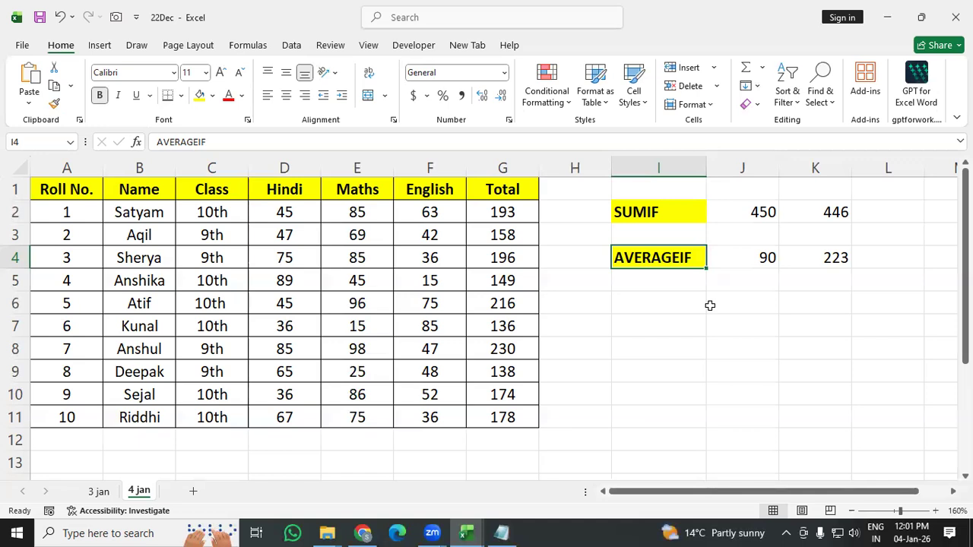
left_click(653, 309)
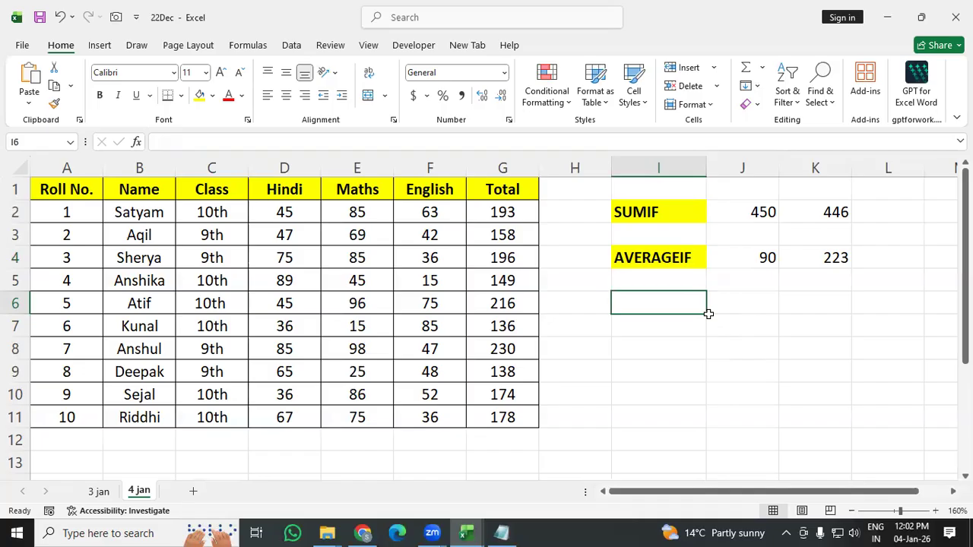
type("COUNTIF")
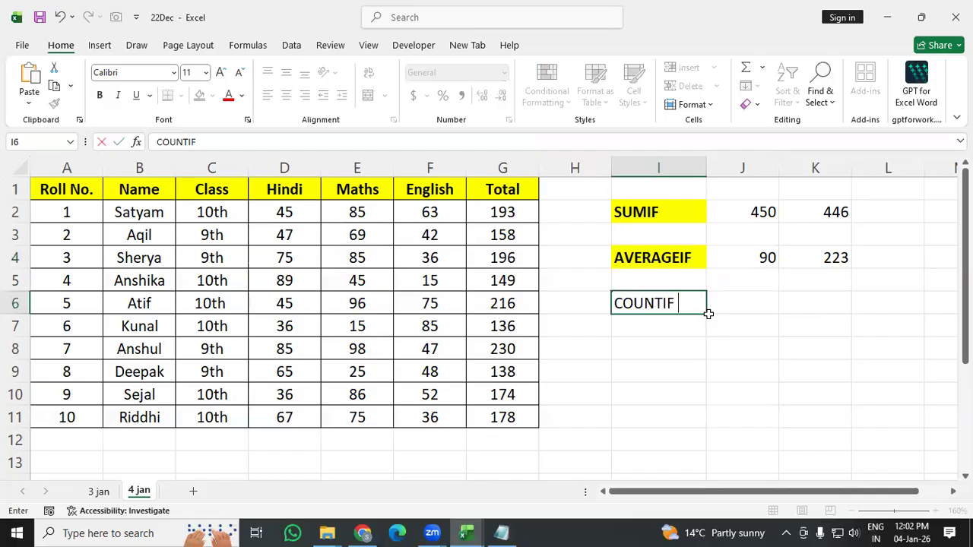
key("Return")
left_click(675, 308)
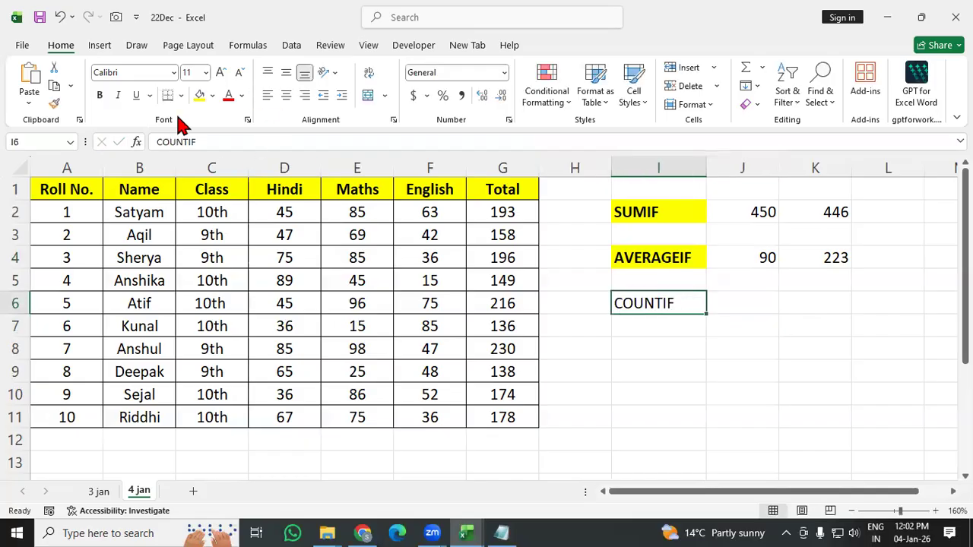
left_click(199, 95)
key("ctrl+b")
left_click(654, 400)
Enter a COUNTIF formula in J6 that counts the Hindi marks in D2:D11 meeting the criterion ">50".
left_click(740, 300)
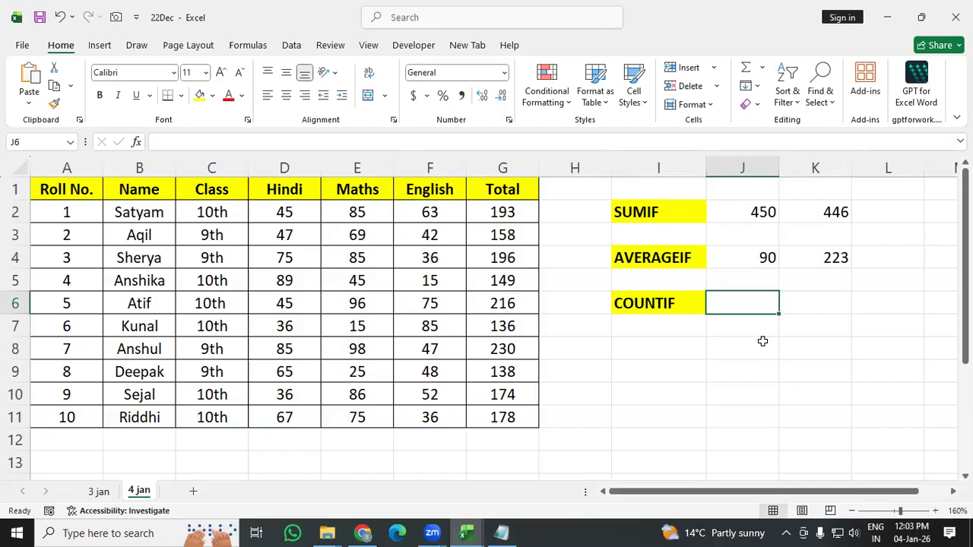
type("=Co")
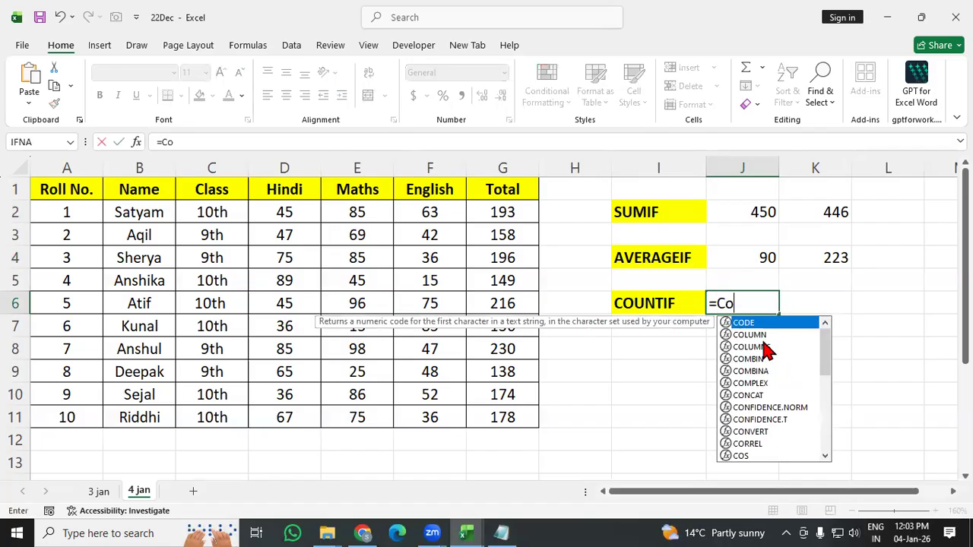
type("unti")
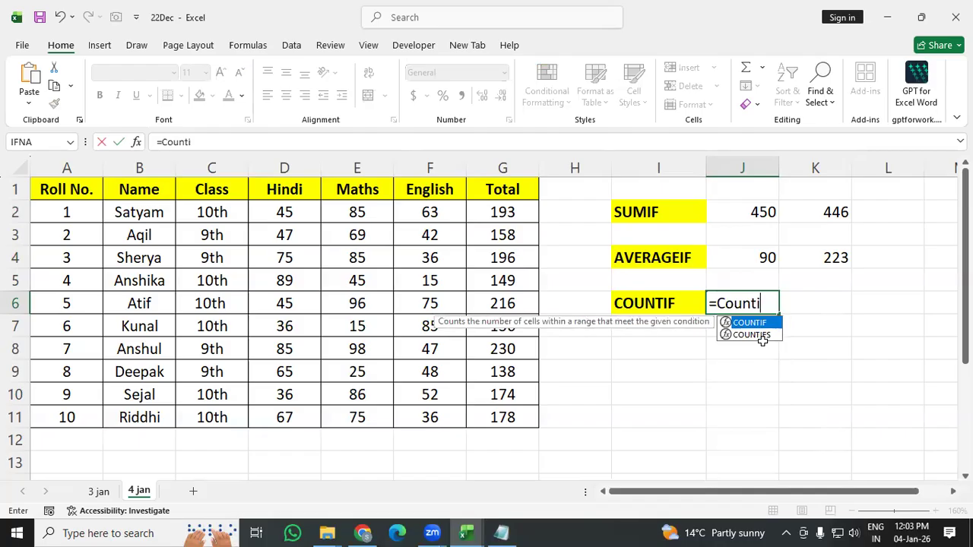
type("f(")
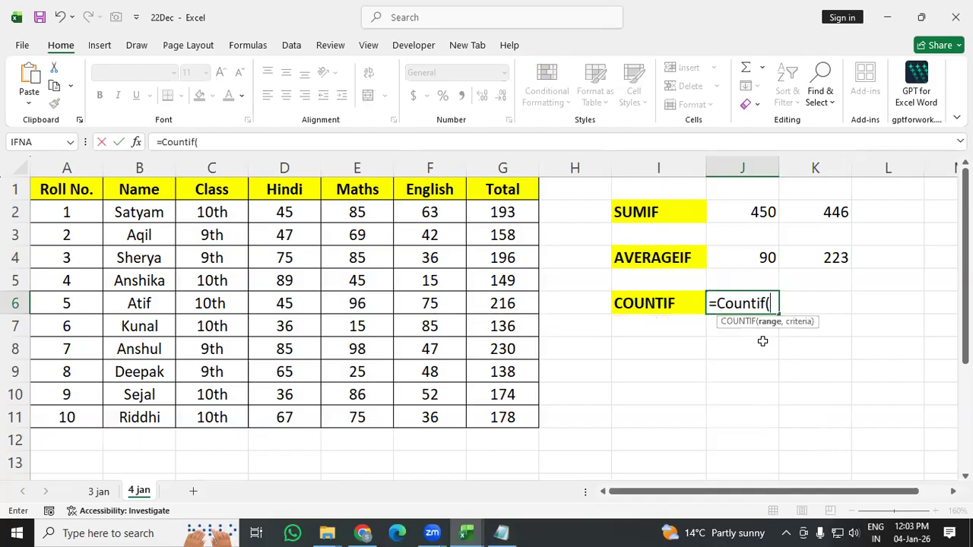
left_click_drag(304, 208, 296, 418)
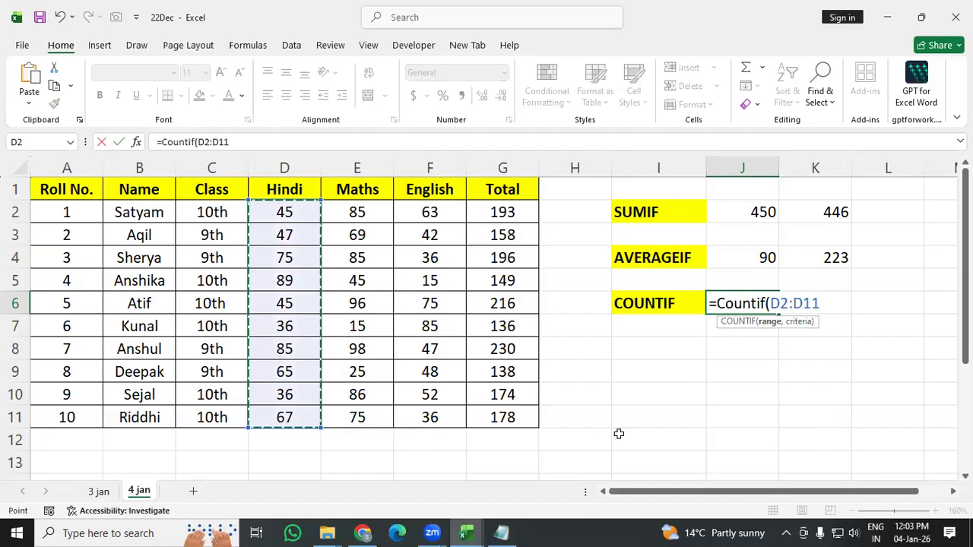
type(",\">")
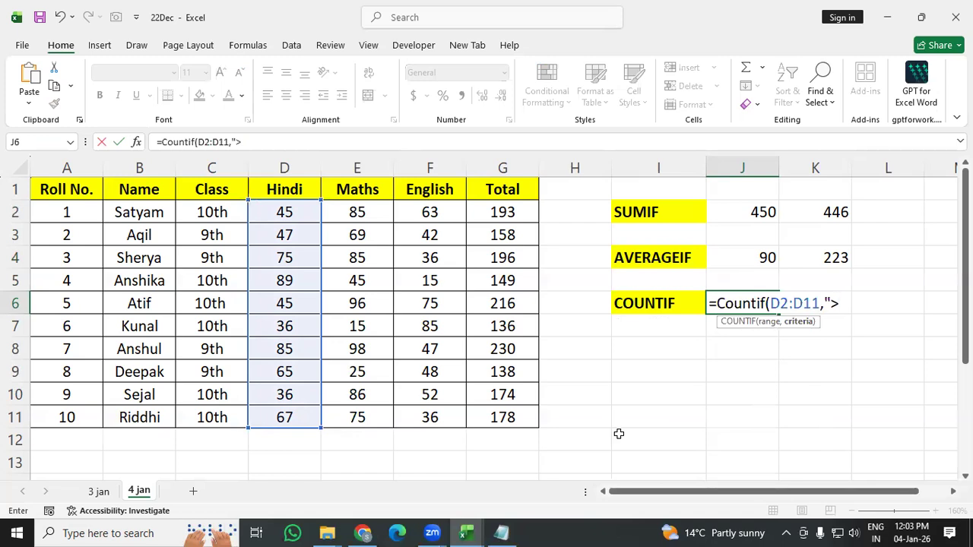
type("50\"")
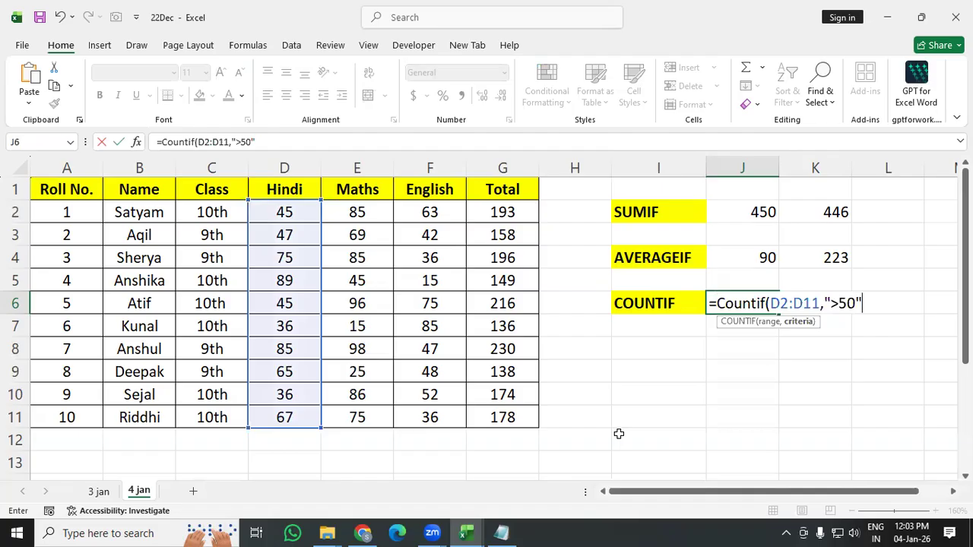
key("Return")
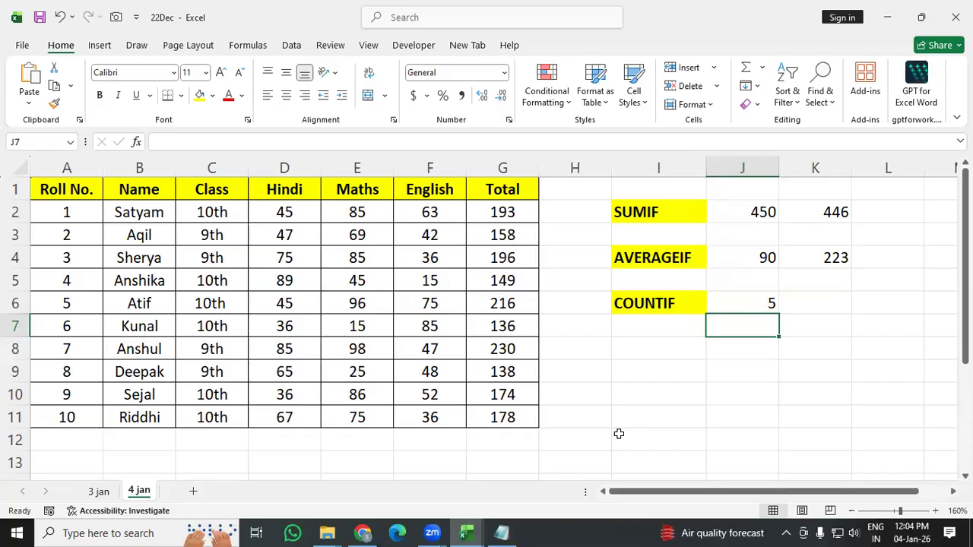
left_click(826, 350)
left_click(751, 305)
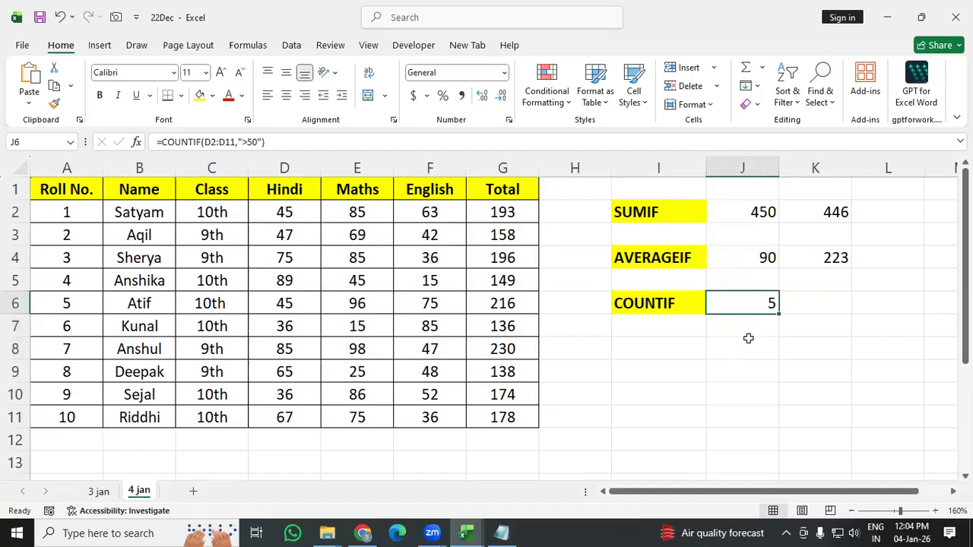
left_click(746, 345)
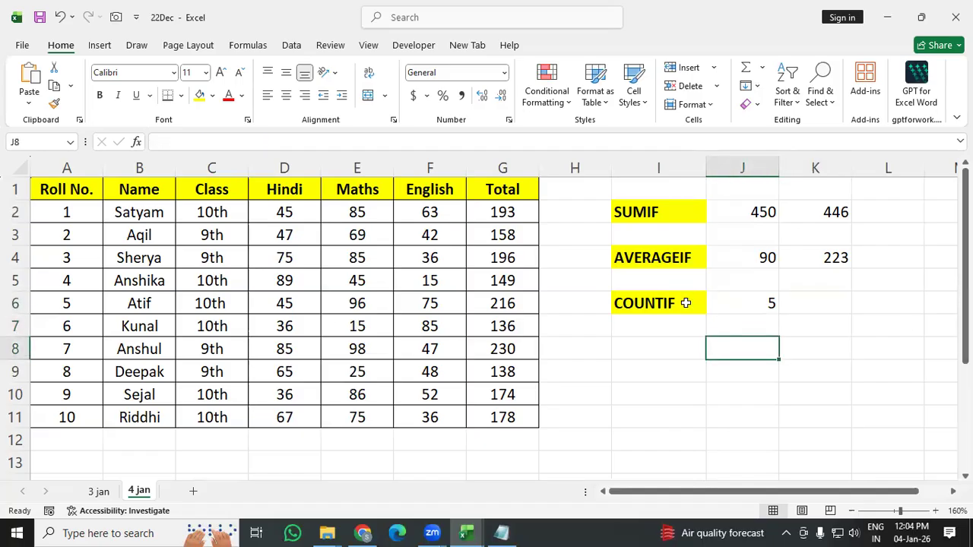
Switch to the 3 Jan notes in Notepad and start a new line "=AVERAGEIF(" below the SUMIF syntax.
key("alt+Tab")
scroll(587, 323, "down", 1)
left_click(62, 362)
type("=")
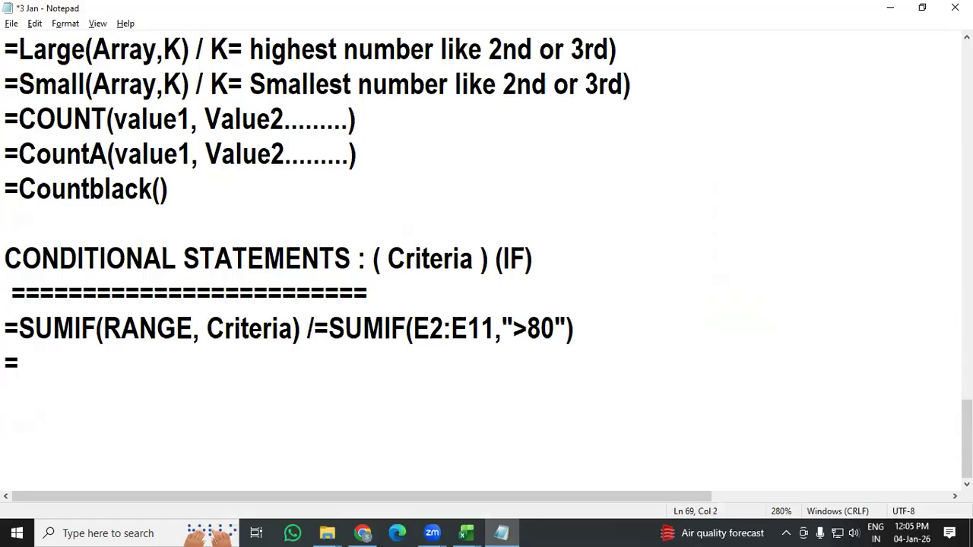
type("AV")
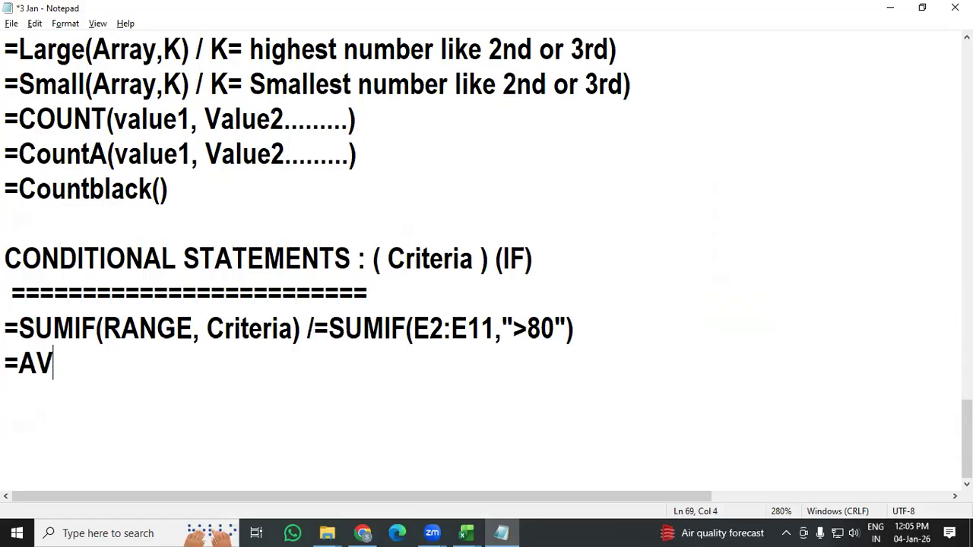
type("ER")
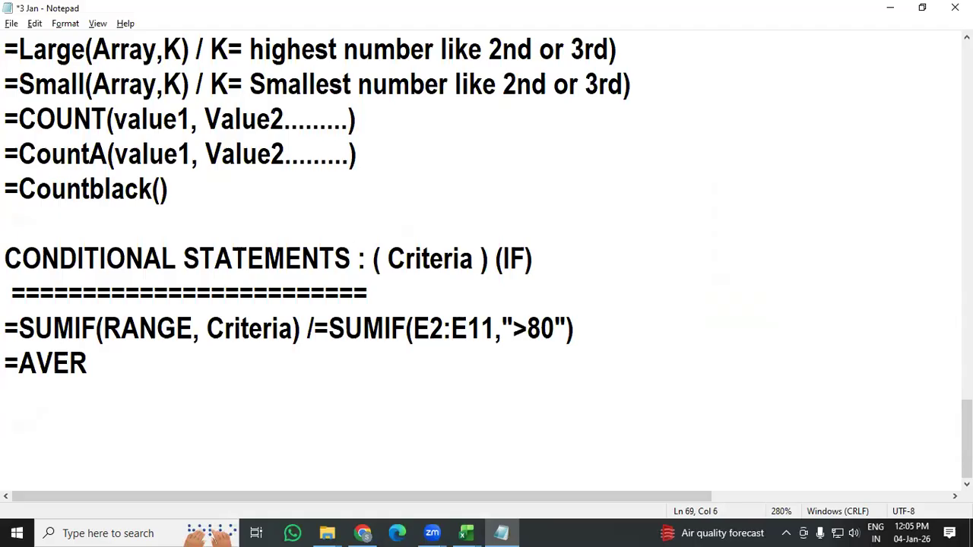
type("AGEIF")
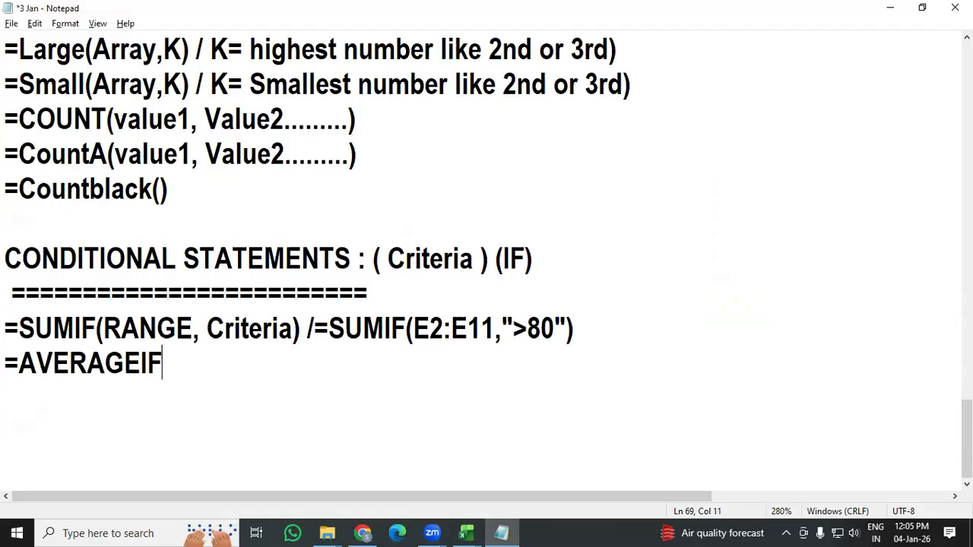
type("(")
Copy "(RANGE, Criteria)" from the SUMIF line to complete the AVERAGEIF syntax, removing the duplicate opening bracket.
left_click_drag(97, 328, 301, 330)
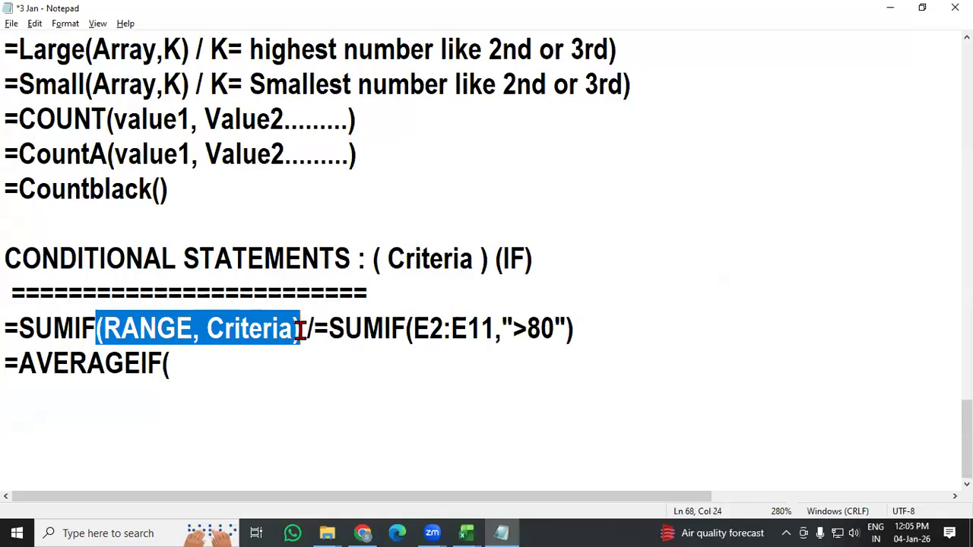
key("ctrl+c")
left_click(183, 362)
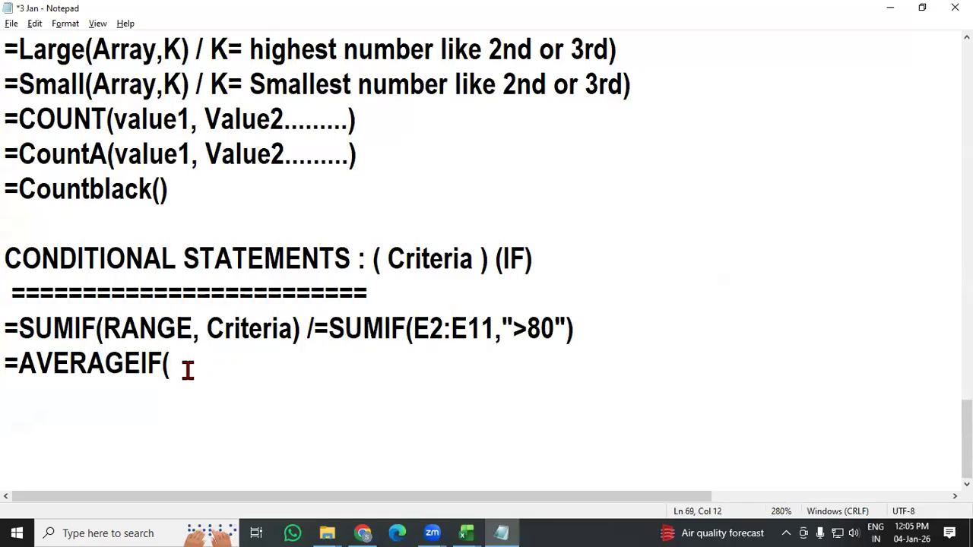
key("ctrl+v")
left_click(180, 364)
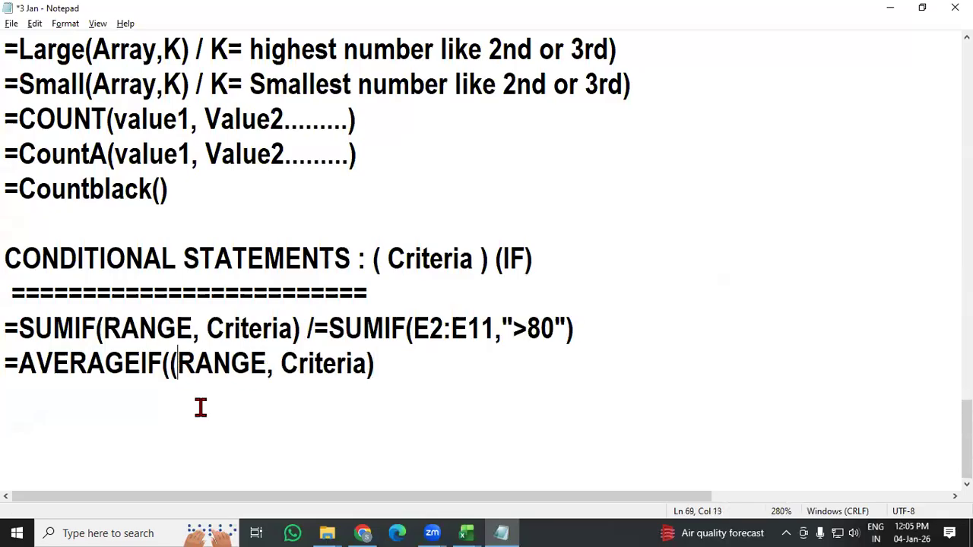
key("BackSpace")
Add the line "=COUNTIF(RANGE, Criteria)" below the AVERAGEIF syntax, reusing the copied arguments.
left_click(405, 364)
key("Return")
type("=CO")
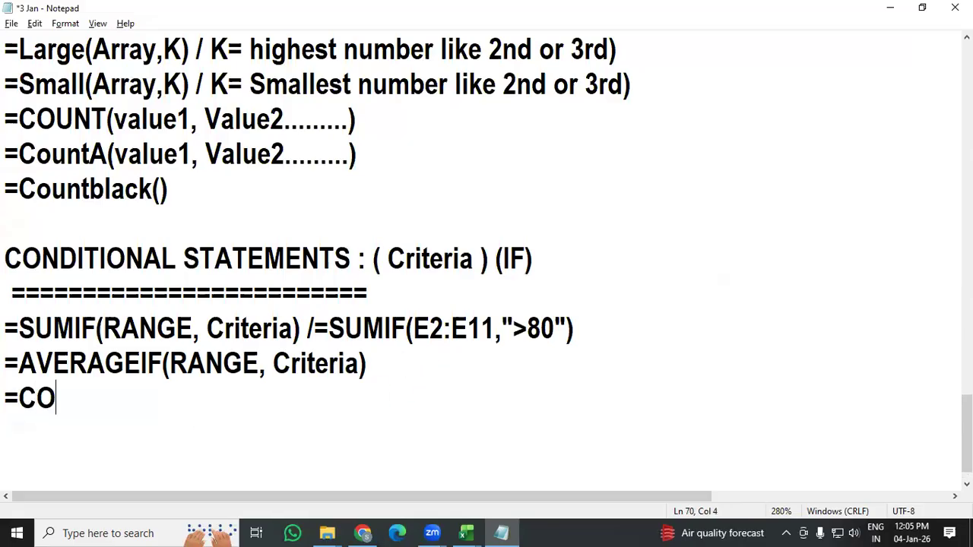
type("UNTIF(")
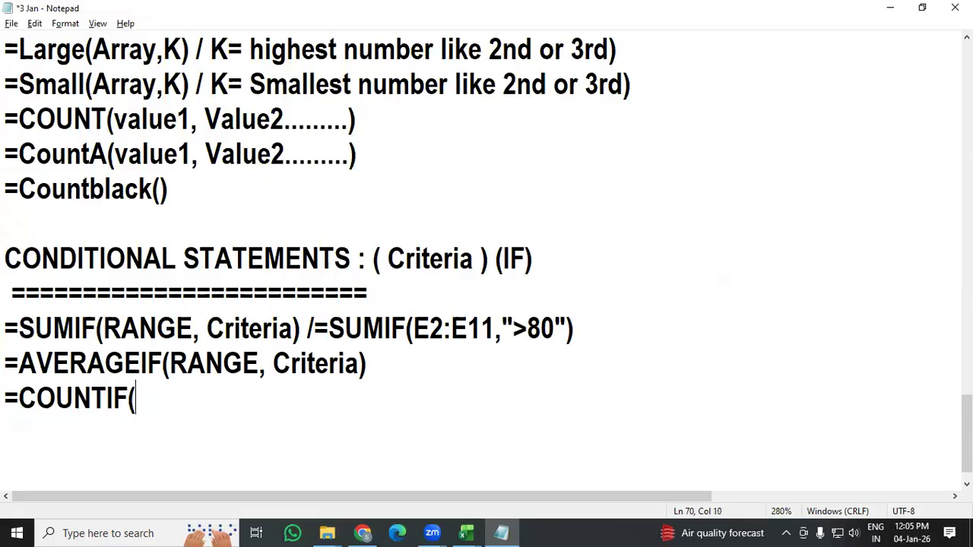
key("BackSpace")
key("ctrl+v")
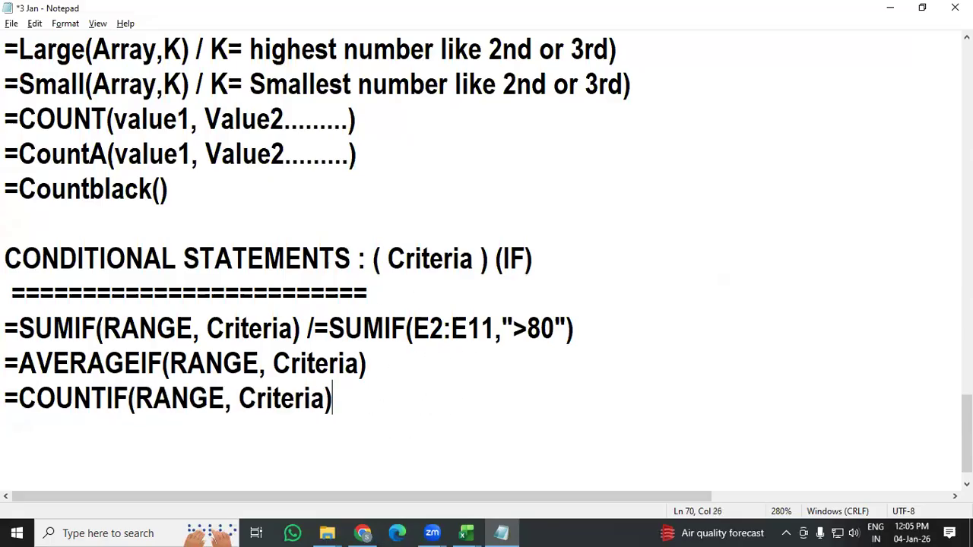
Switch back to the Excel workbook and enter the label SUMIFS in cell I8, bold with a yellow fill.
key("alt+Tab")
left_click(659, 362)
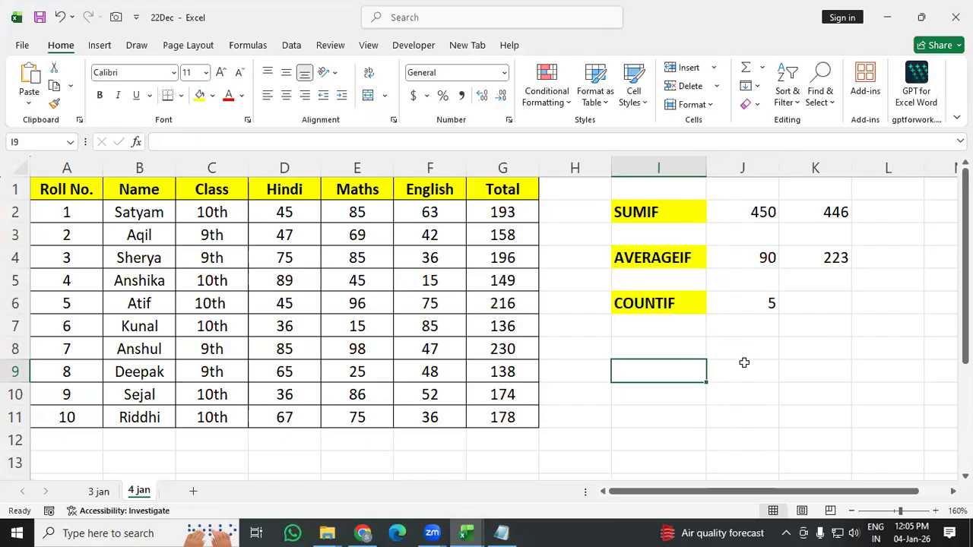
left_click(678, 353)
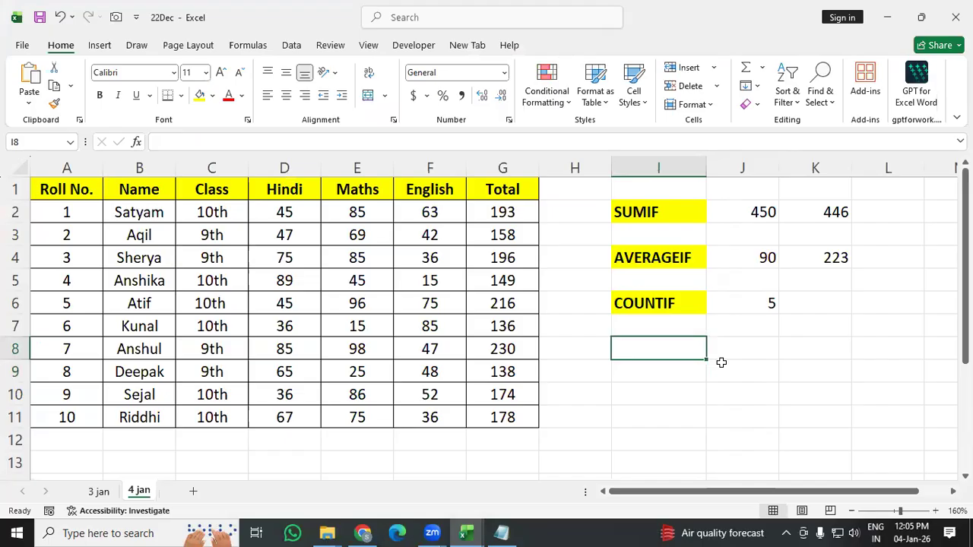
type("SUMIF")
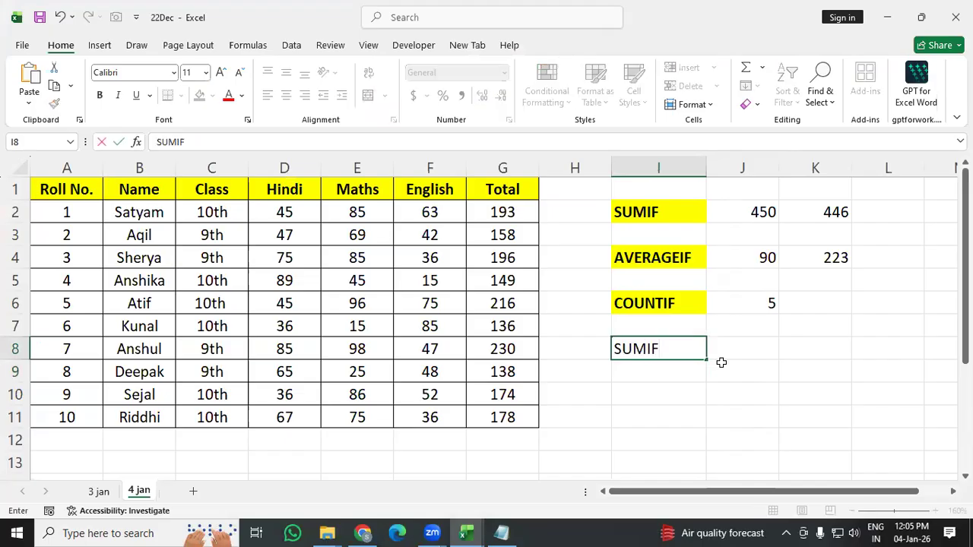
type("S")
key("Return")
key("Up")
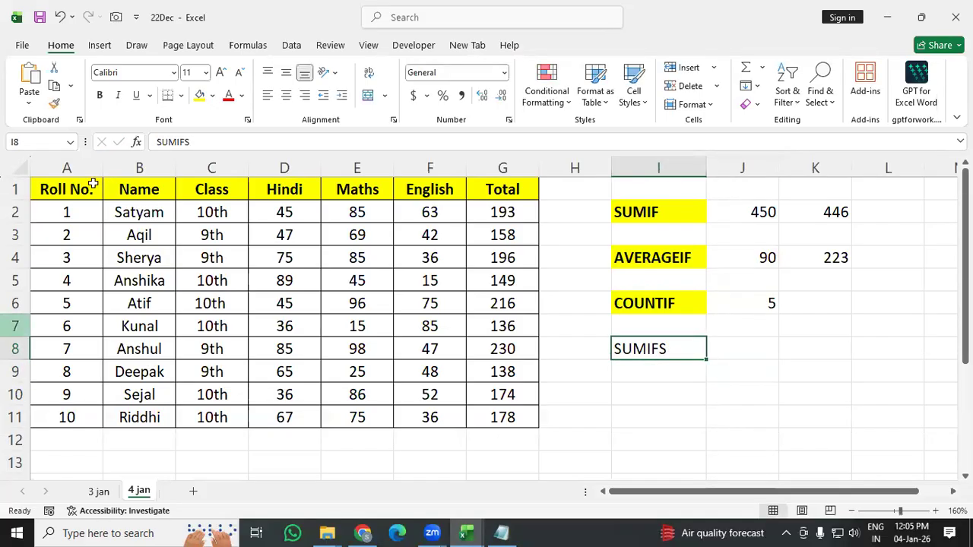
left_click(197, 97)
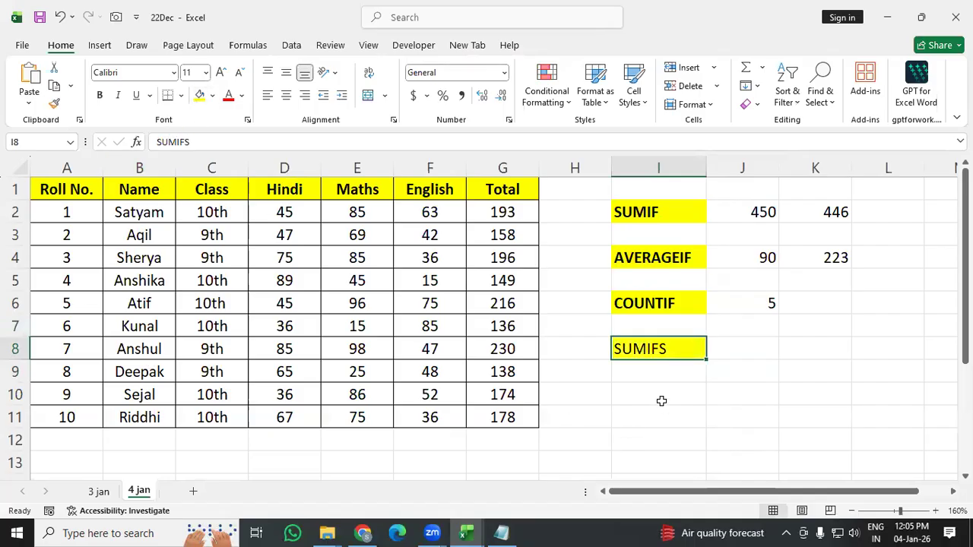
key("ctrl+b")
left_click(713, 420)
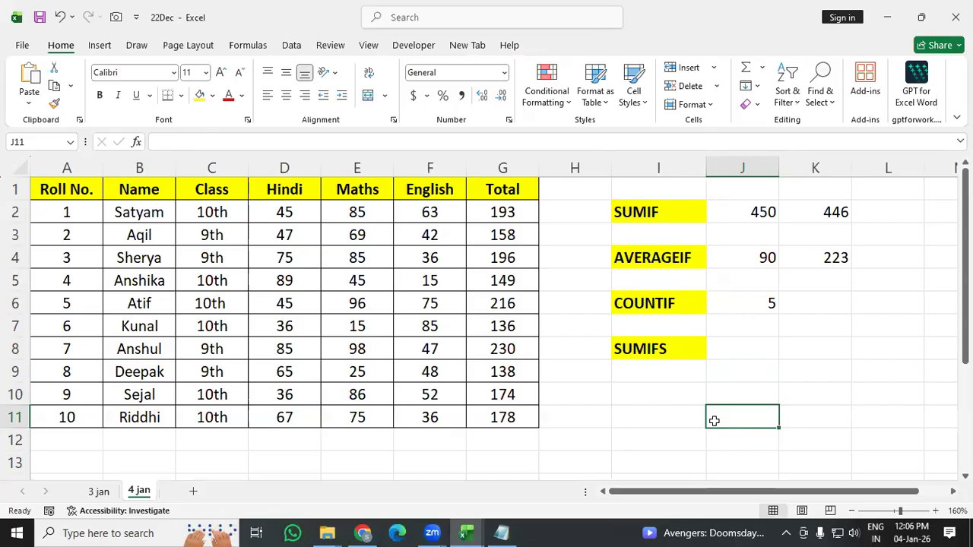
Begin the formula "=SUMIFS(" in cell J8 beside the SUMIFS label.
left_click(728, 362)
type("=S")
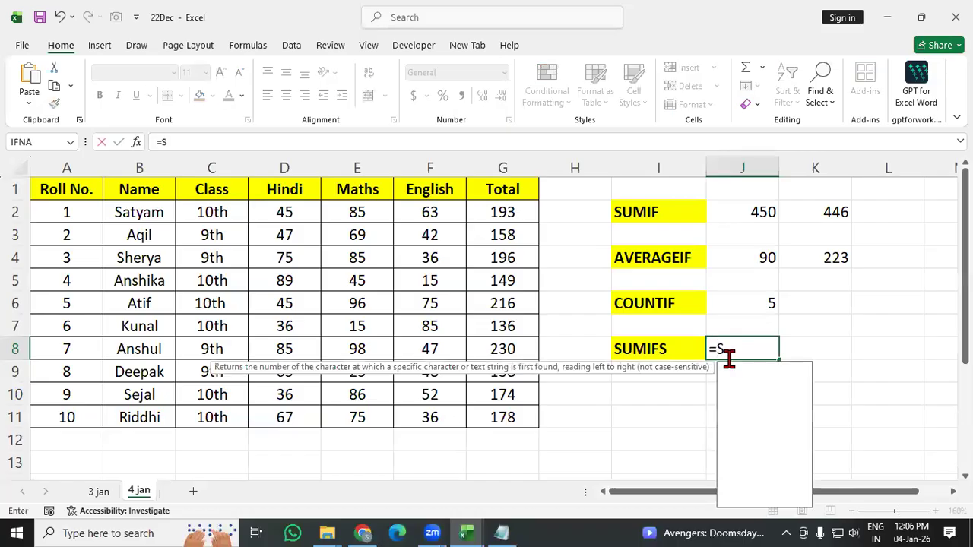
type("UMIF")
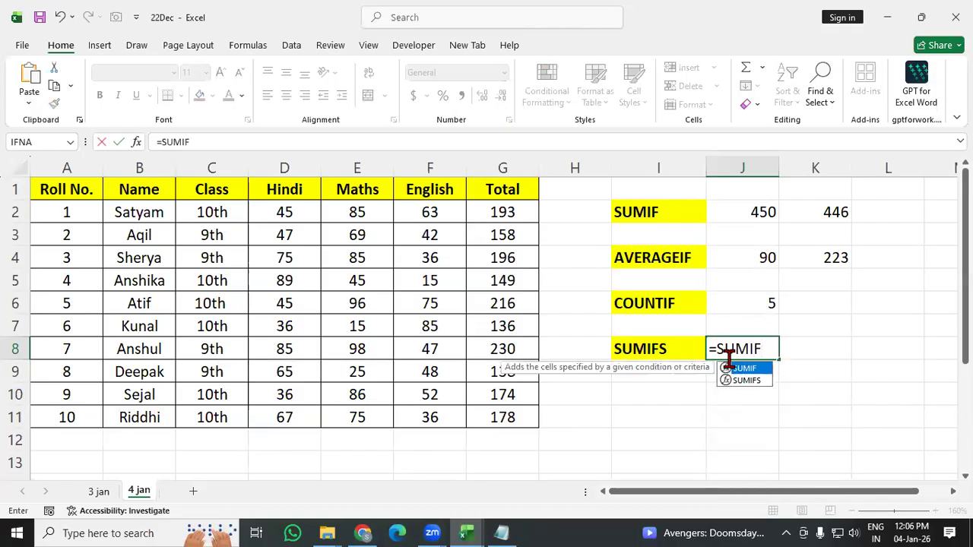
type("S(")
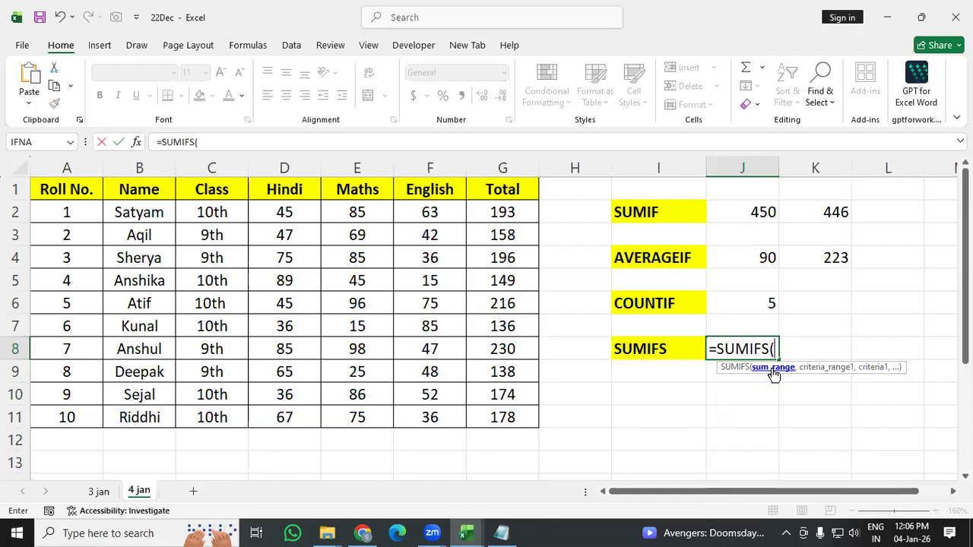
left_click_drag(353, 214, 343, 417)
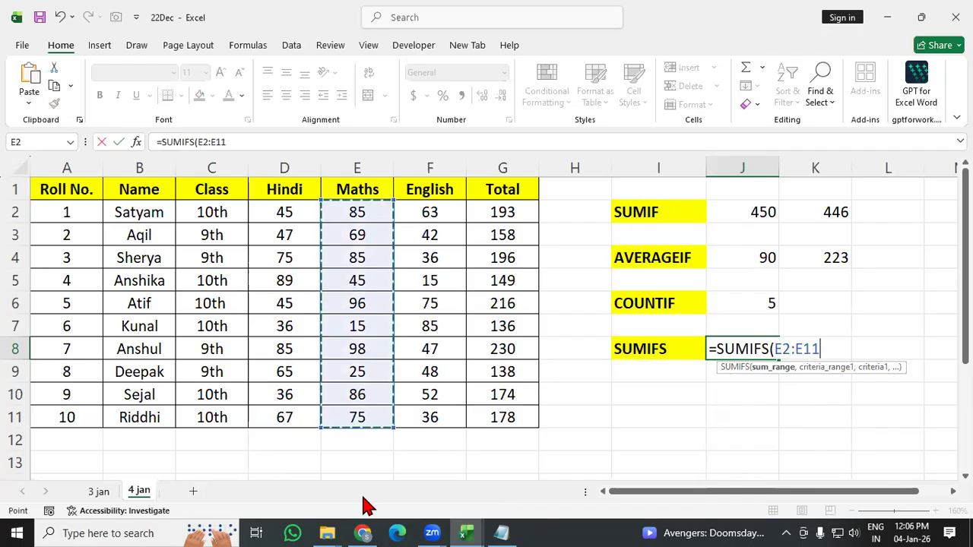
type(",")
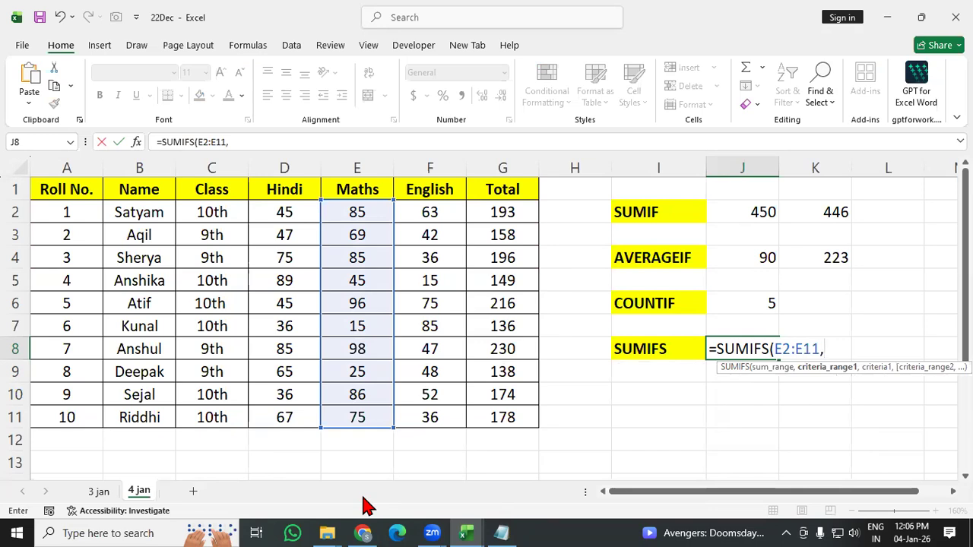
type("\">80\"")
type(",")
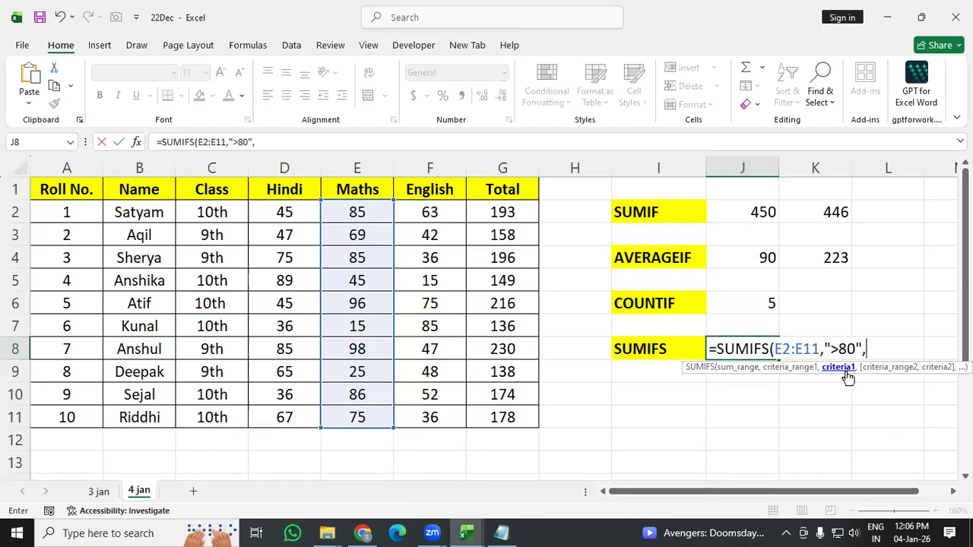
key("BackSpace")
key("BackSpace")
key("BackSpace")
key("BackSpace")
key("BackSpace")
key("BackSpace")
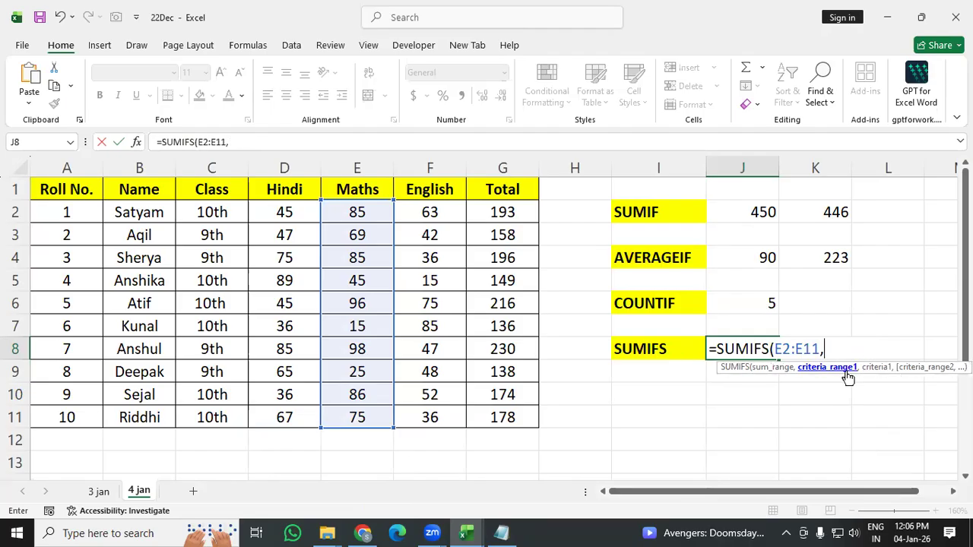
left_click_drag(354, 213, 357, 420)
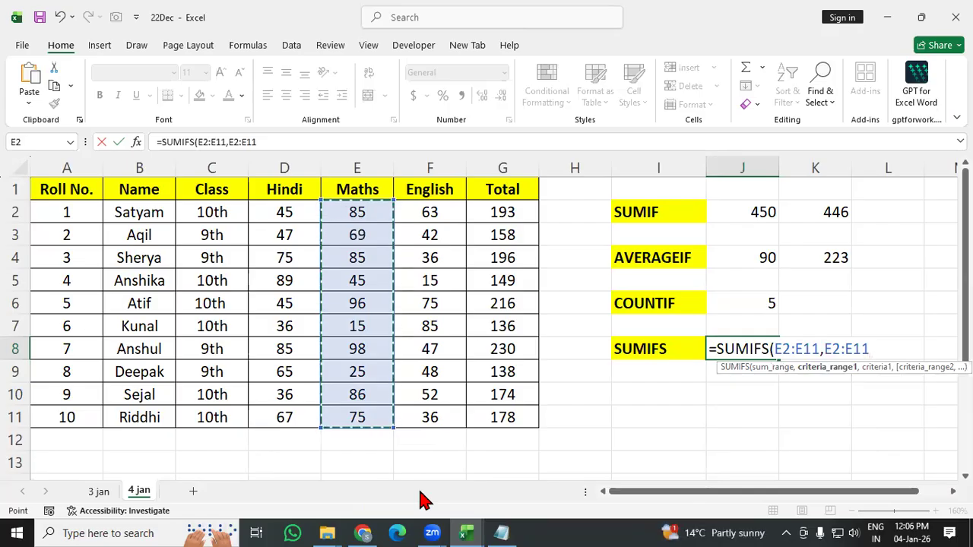
type("\">80\"")
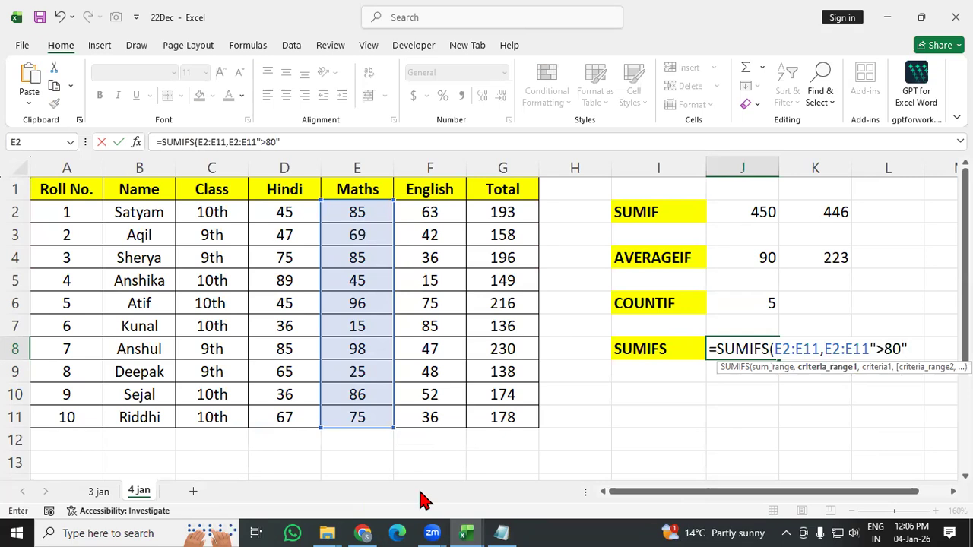
type(",")
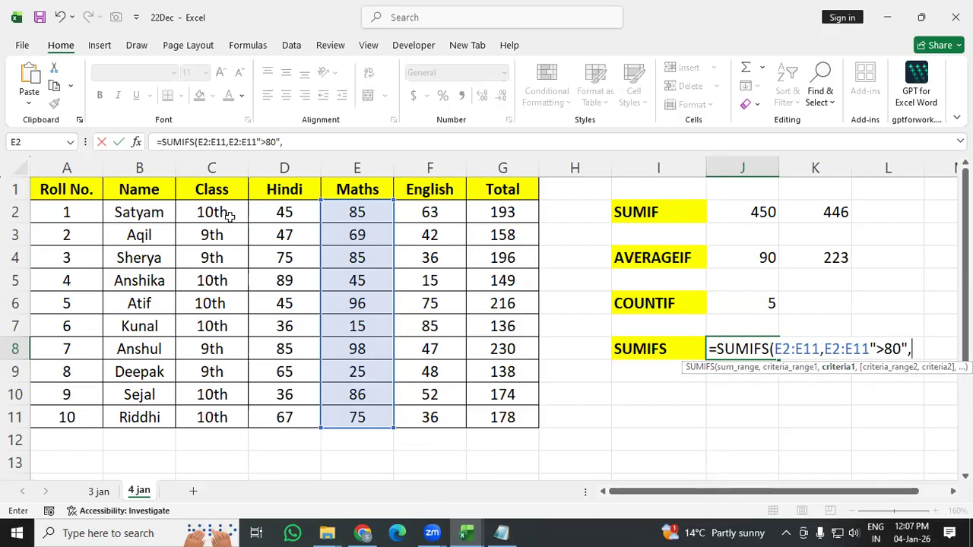
left_click_drag(222, 212, 206, 414)
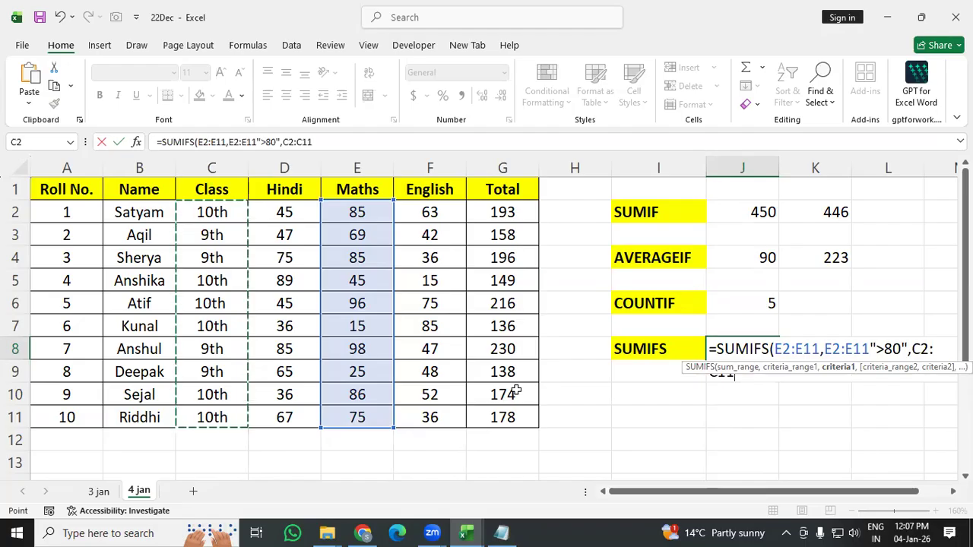
left_click(339, 142)
type(",")
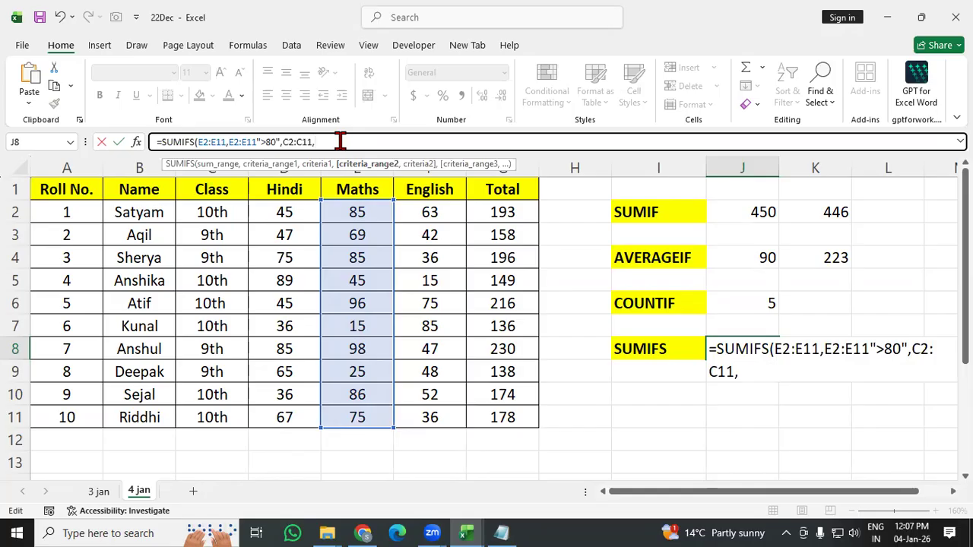
key("BackSpace")
key("BackSpace")
key("BackSpace")
key("BackSpace")
key("BackSpace")
key("BackSpace")
key("BackSpace")
key("BackSpace")
key("BackSpace")
key("BackSpace")
key("BackSpace")
key("BackSpace")
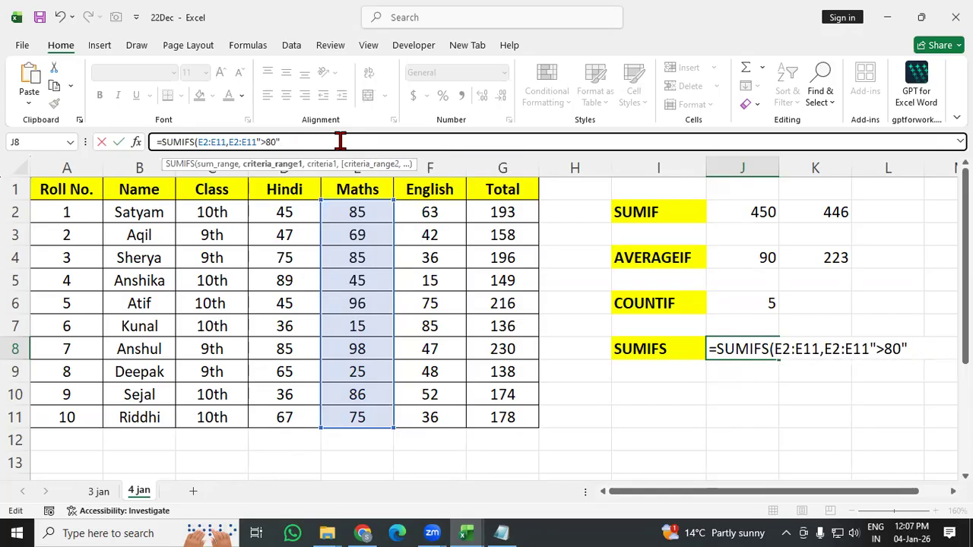
key("BackSpace")
key("BackSpace")
key("BackSpace")
key("BackSpace")
key("BackSpace")
key("BackSpace")
key("BackSpace")
key("BackSpace")
key("BackSpace")
key("BackSpace")
key("BackSpace")
key("BackSpace")
key("BackSpace")
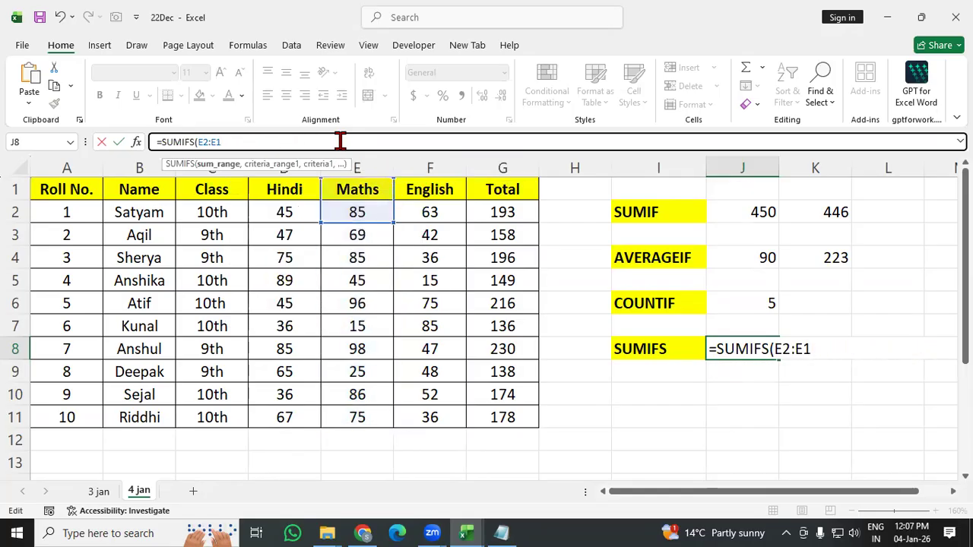
key("BackSpace")
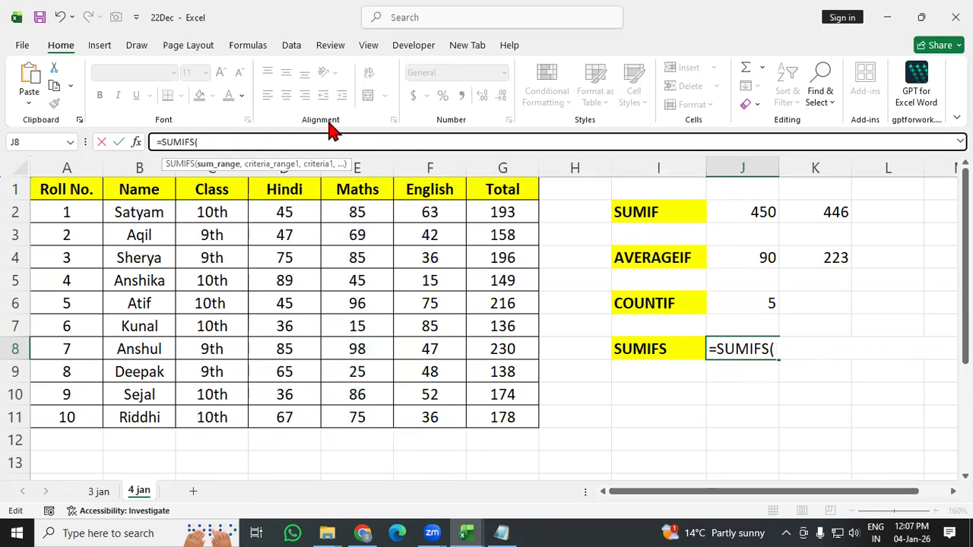
Complete J8 as =SUMIFS(E2:E11,E2:E11,">80",C2:C11,"10th") to total Maths marks above 80 for class 10th.
left_click_drag(356, 215, 348, 408)
type(",")
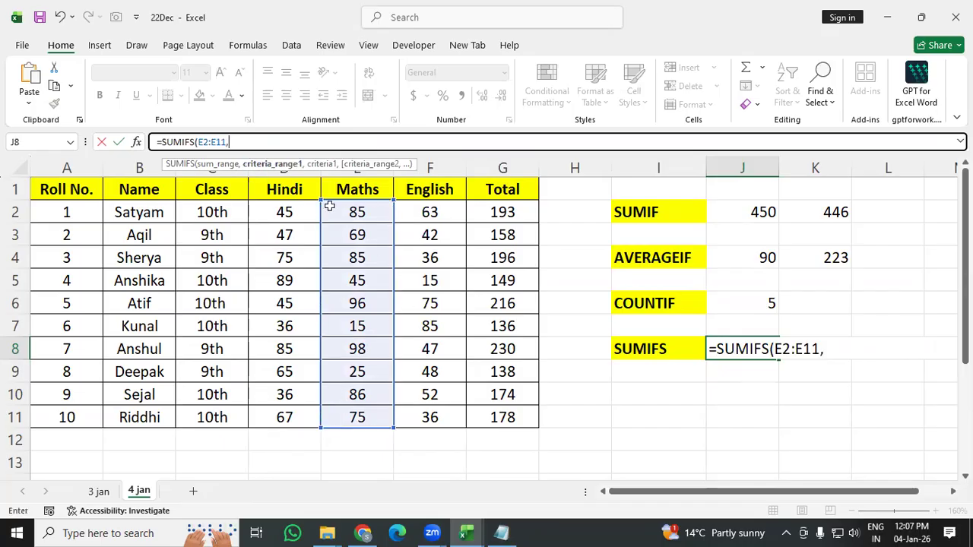
left_click_drag(356, 215, 356, 410)
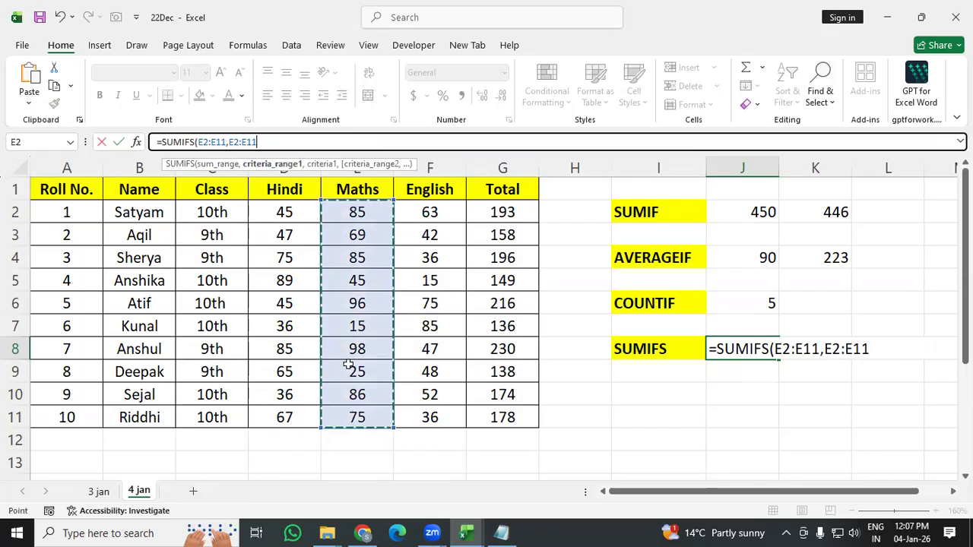
type(",")
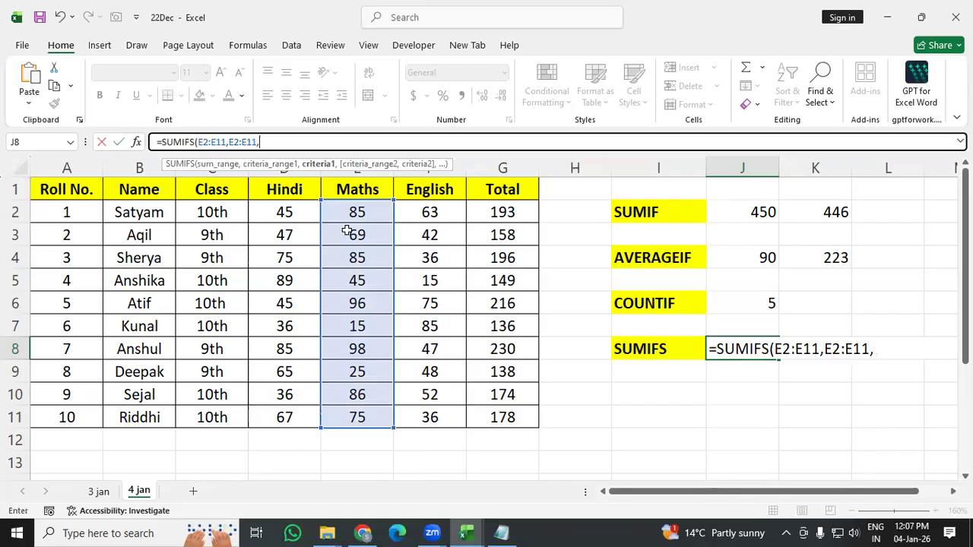
type("\">")
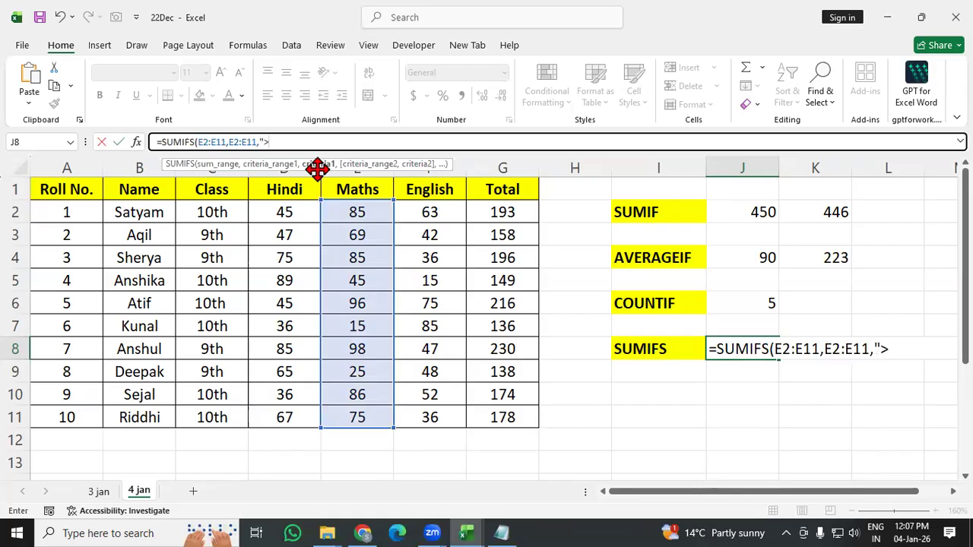
type("80\",")
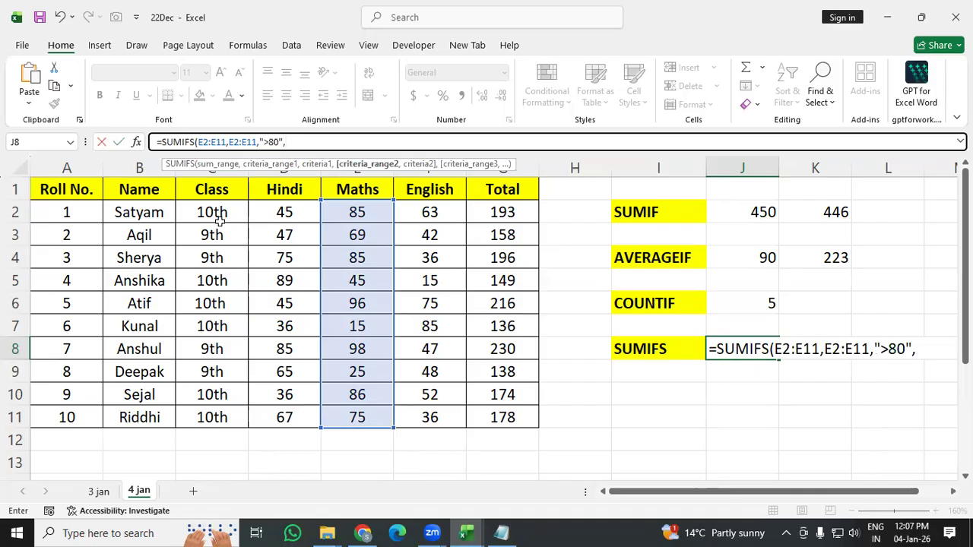
left_click_drag(211, 213, 212, 418)
type(",\"10th\"")
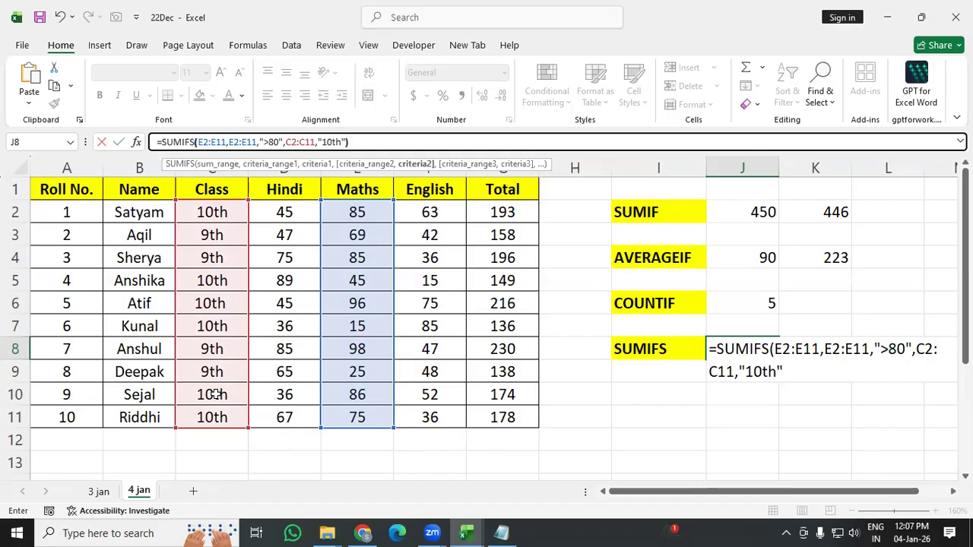
type(")")
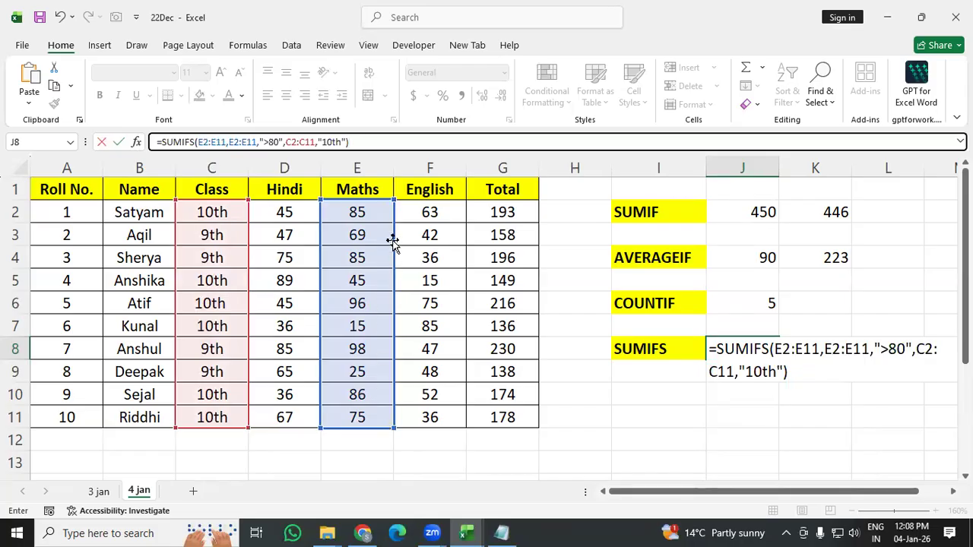
key("Return")
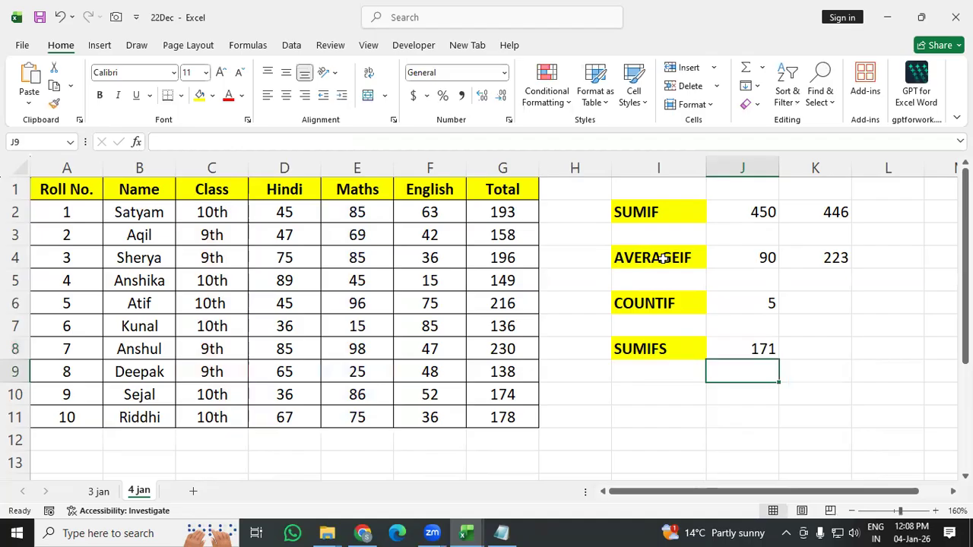
Check the SUMIFS result in J8 against the 10th-class Maths marks above 80 by selecting E2, E6 and E10 together.
left_click(772, 352)
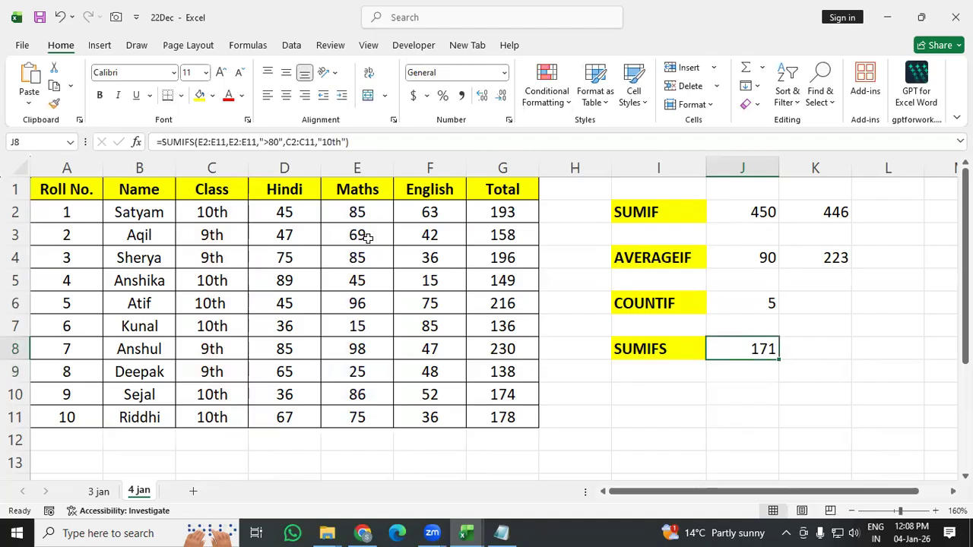
left_click(358, 212)
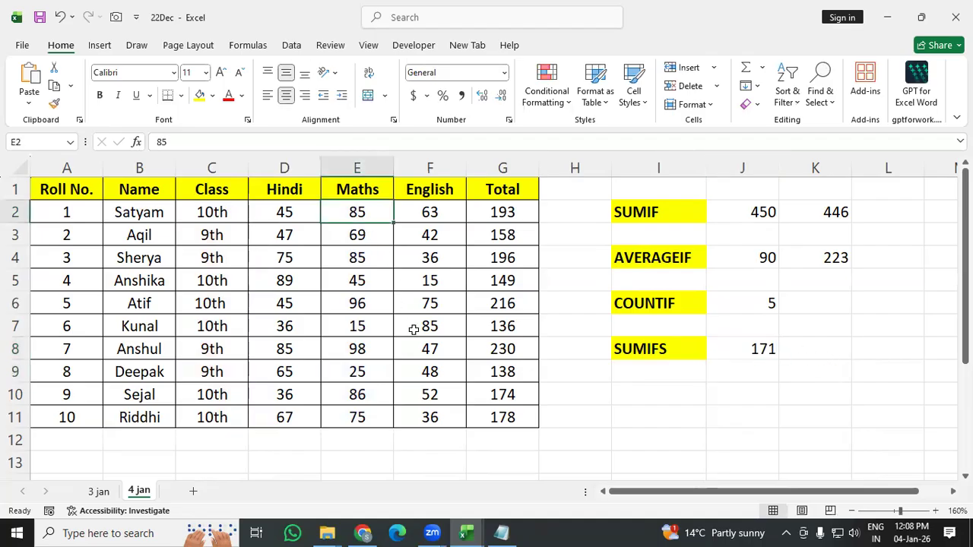
left_click(372, 306, "ctrl")
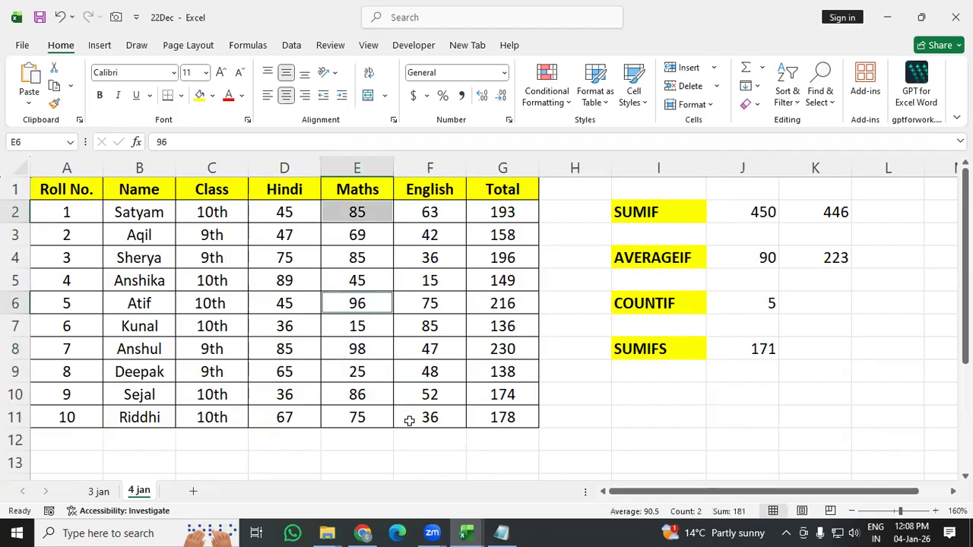
left_click(373, 393, "ctrl")
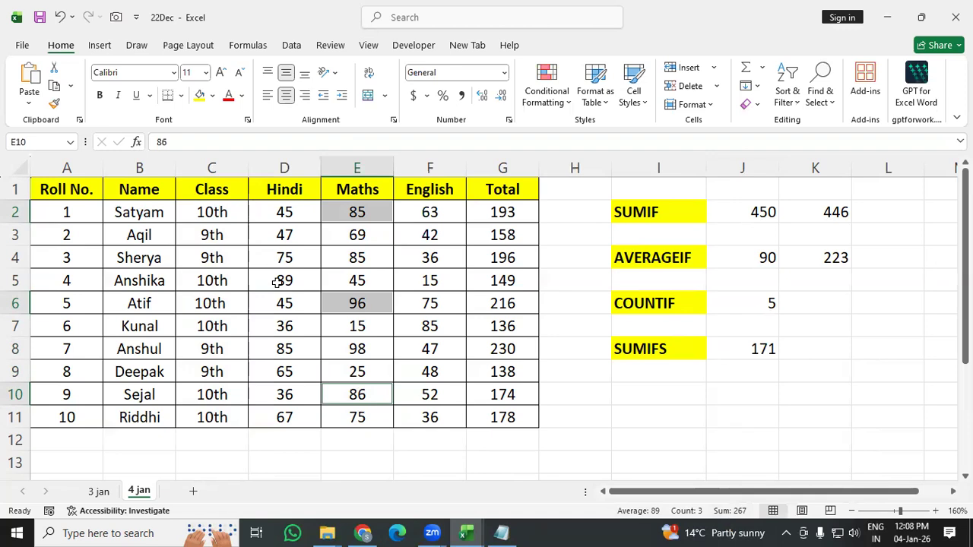
left_click(642, 445)
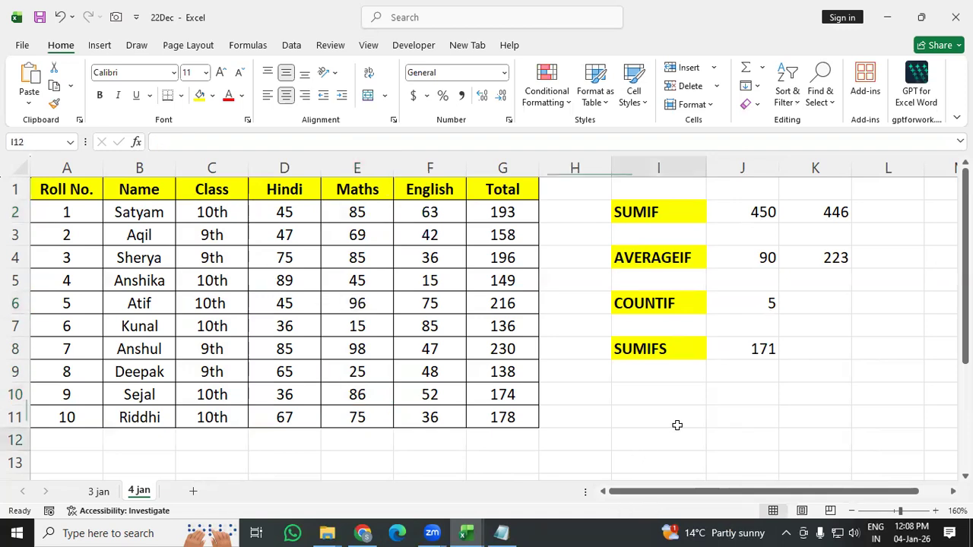
Review the arguments of the J8 formula and compare them with the matching Maths marks in E2, E6 and E10.
left_click(720, 353)
left_click(225, 142)
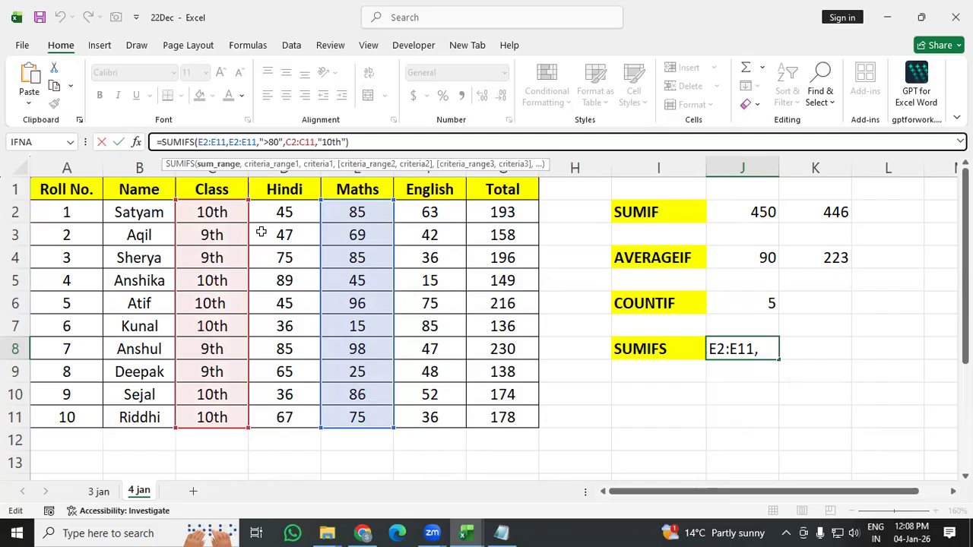
key("ctrl+Return")
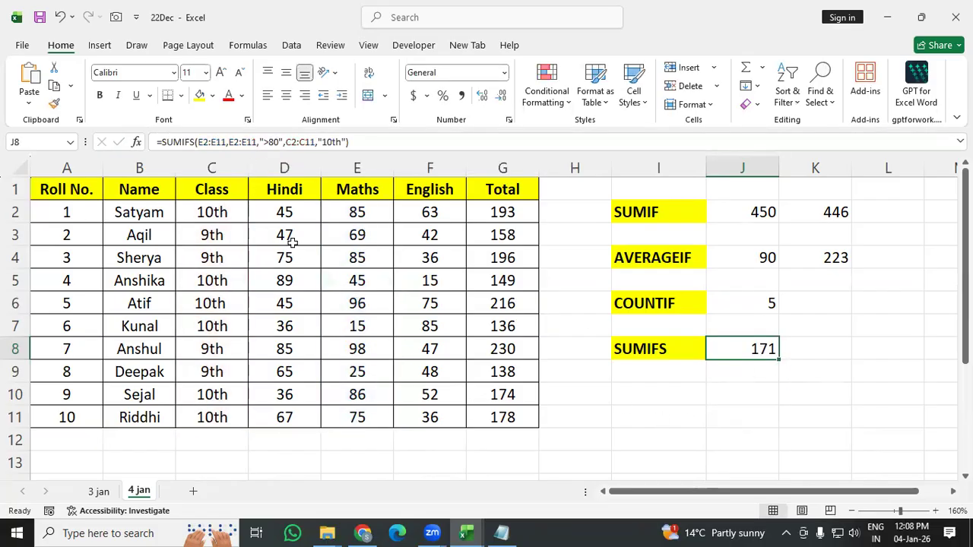
left_click(356, 213)
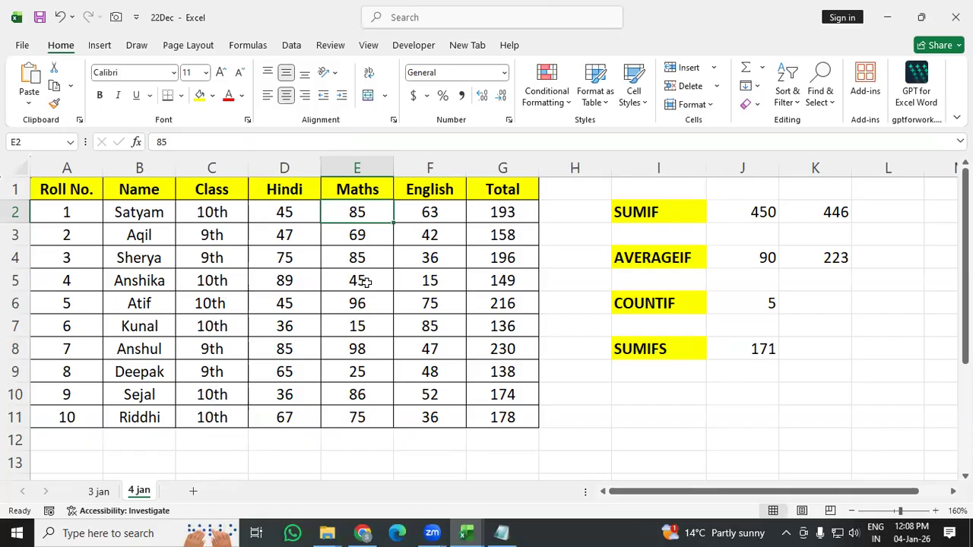
left_click(357, 304, "ctrl")
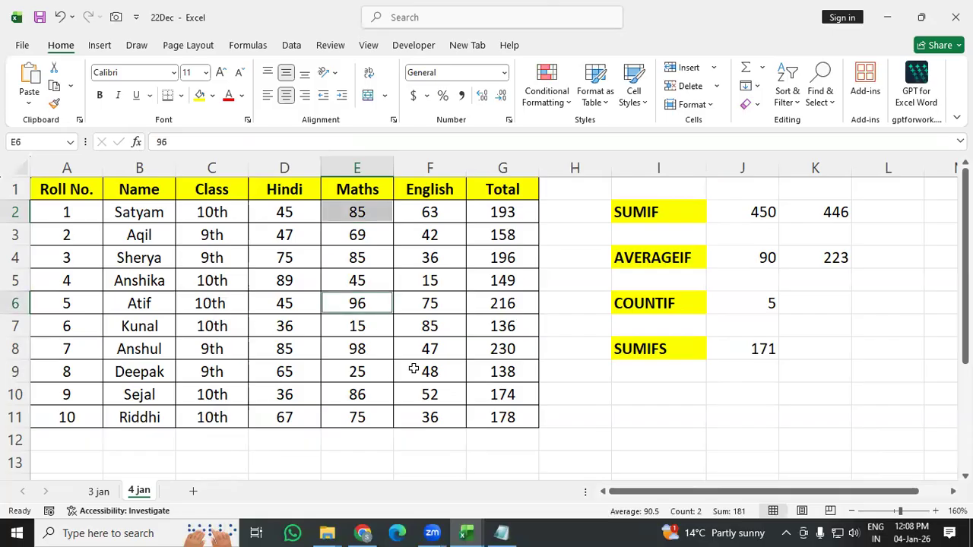
left_click(364, 397, "ctrl")
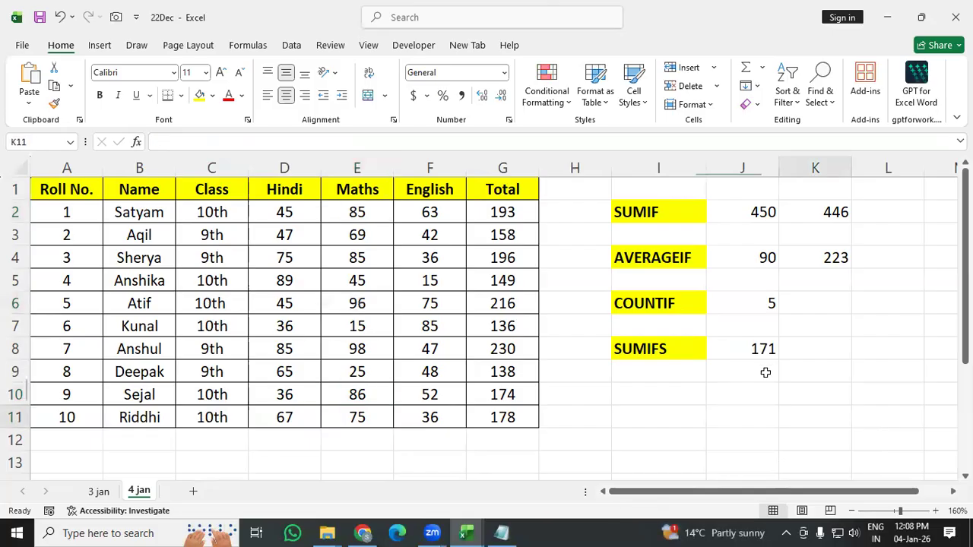
left_click(760, 350)
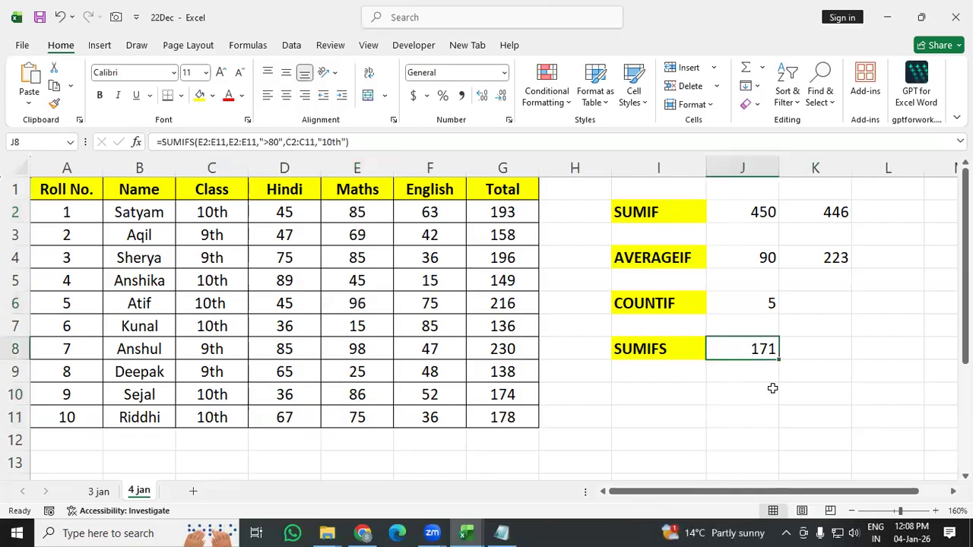
Begin a SUMIFS formula in K8 with the Maths marks E2:E11 as both the sum range and the first criteria range.
left_click(789, 348)
type("=SU")
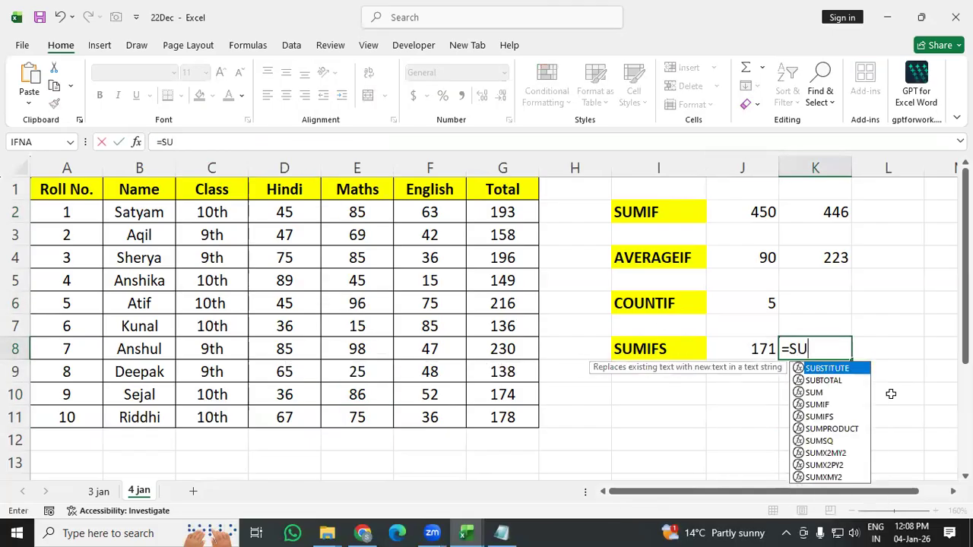
type("MIFS(")
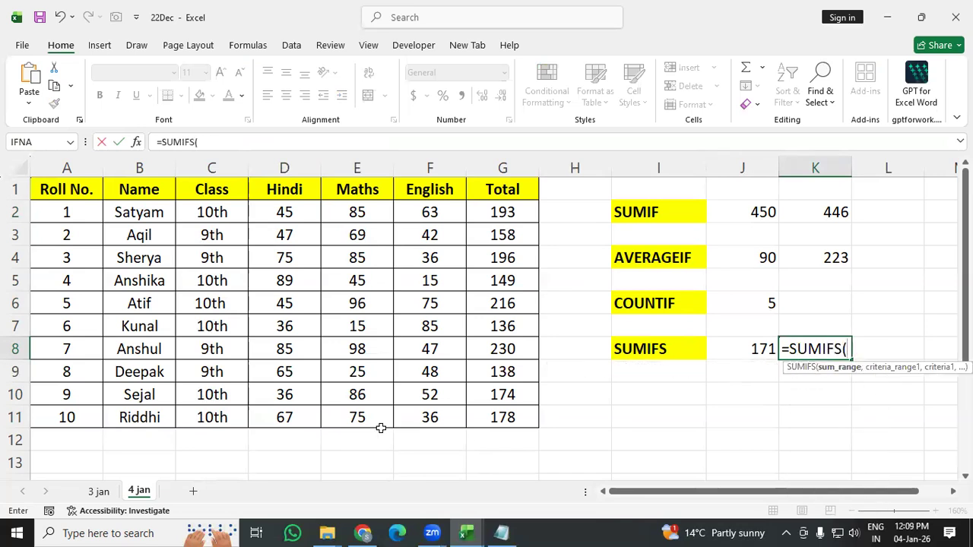
left_click(340, 217)
left_click_drag(341, 244, 340, 412)
type(",")
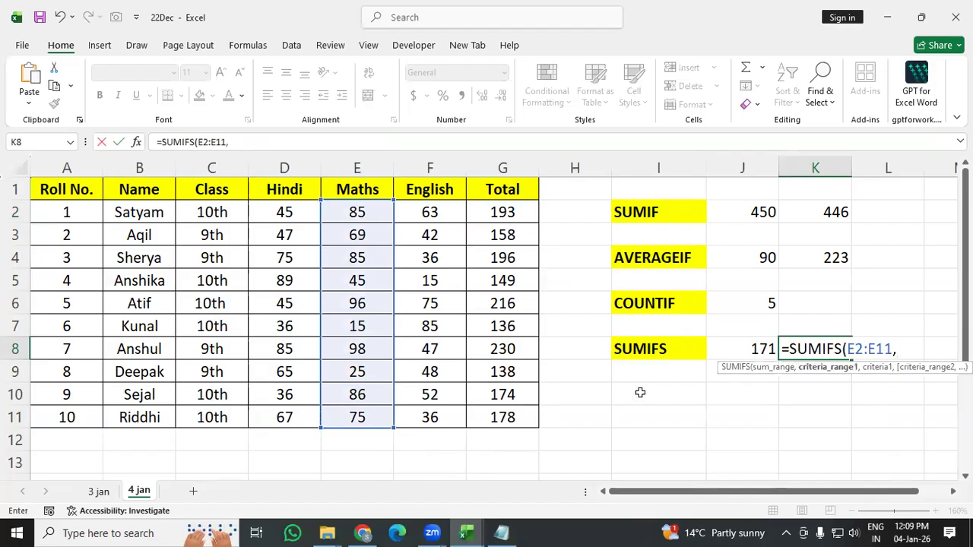
left_click_drag(333, 204, 340, 408)
type(",")
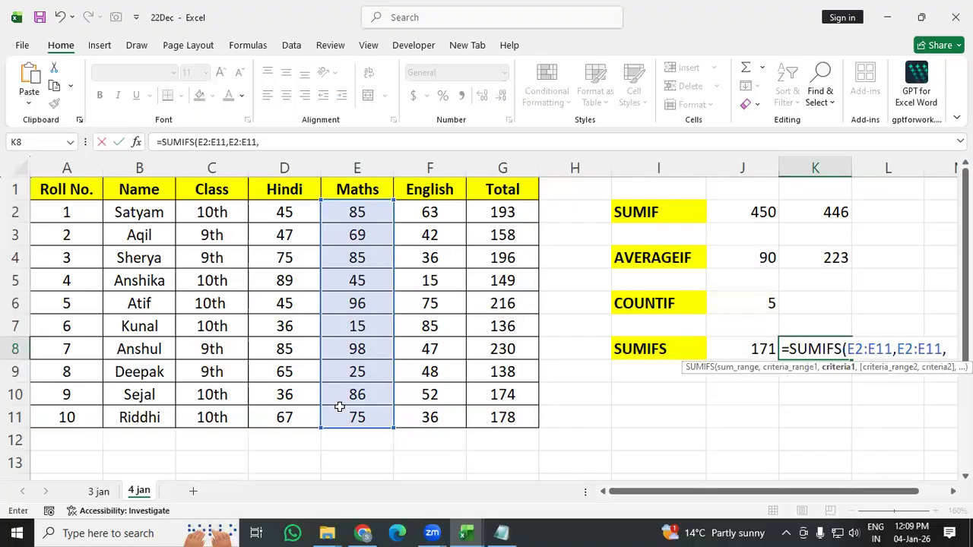
Complete the K8 formula with the criterion ">80" and the class range C2:C11 matched to "10th".
type("\">80")
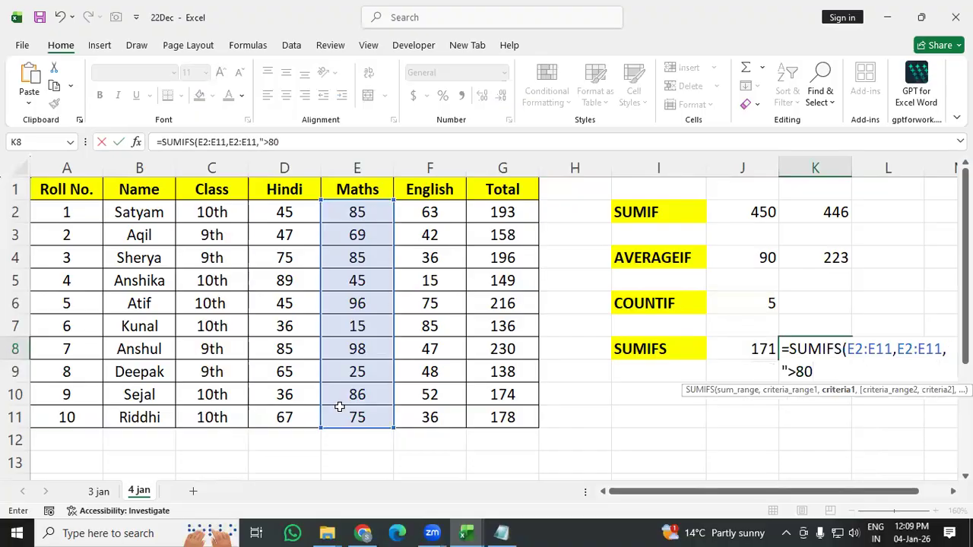
type("\",")
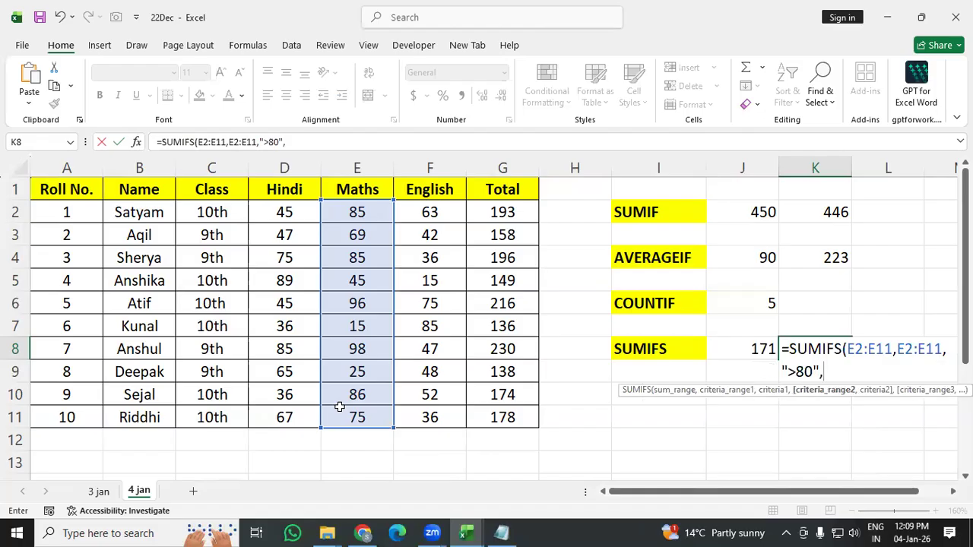
left_click_drag(207, 213, 220, 417)
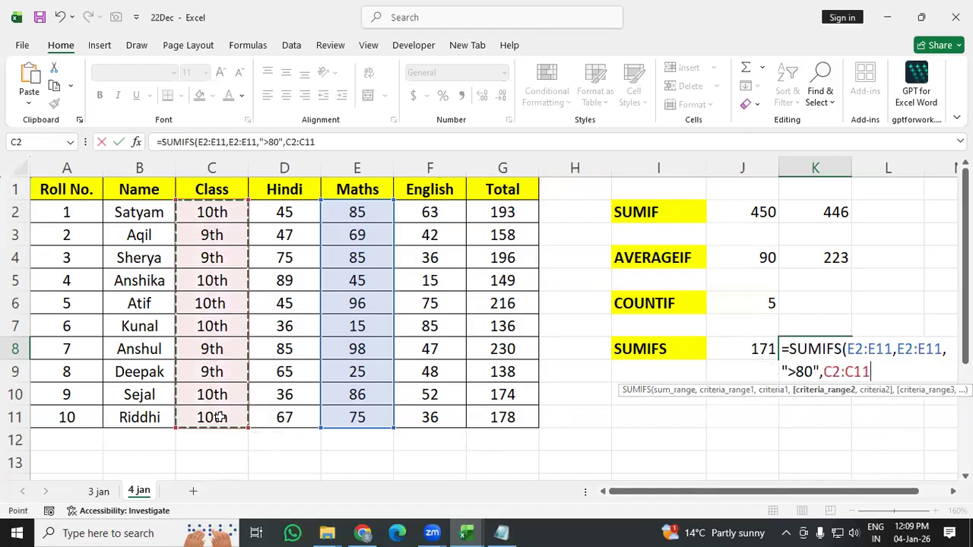
type(",\"10th")
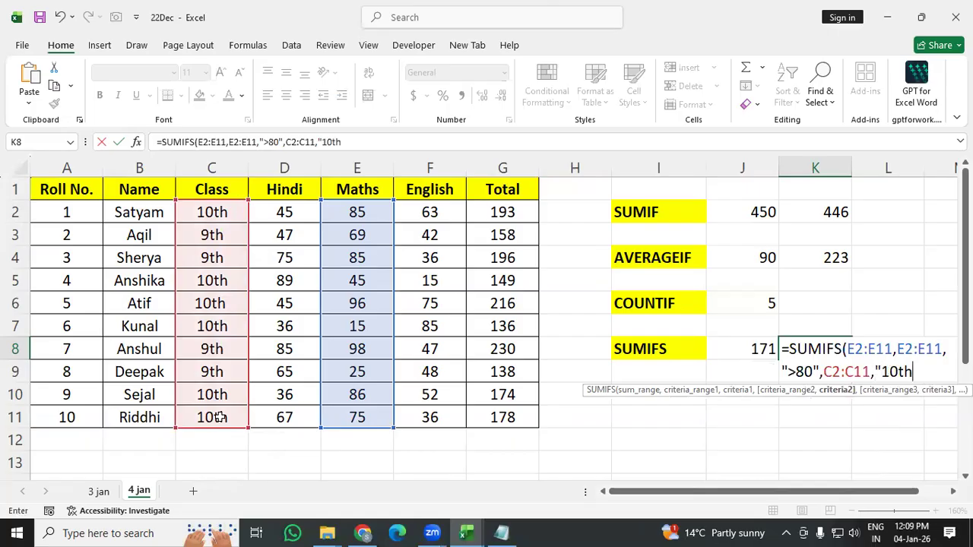
type("\"")
key("Return")
left_click(839, 344)
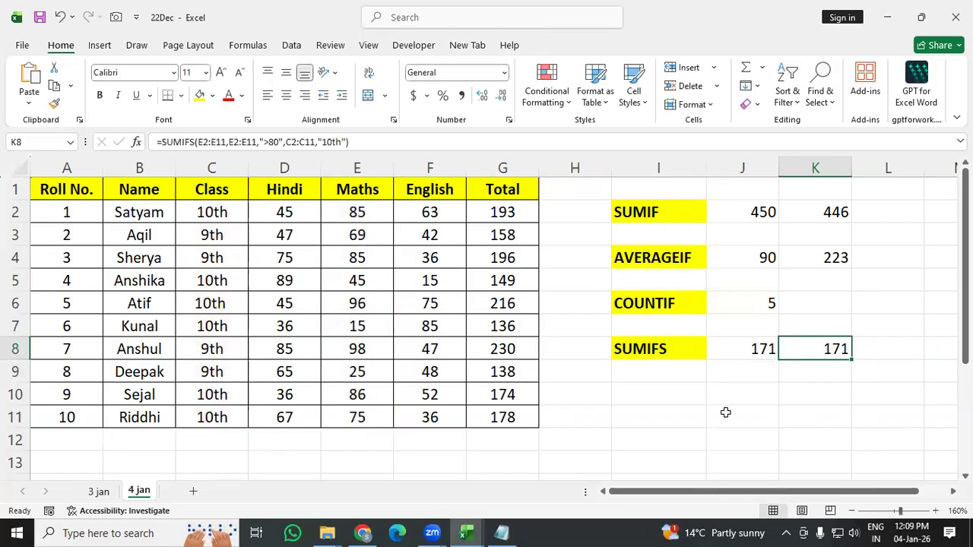
Check the K8 result against the 10th-class Maths marks above 80 by selecting E2, E6 and E10 together.
left_click(368, 215)
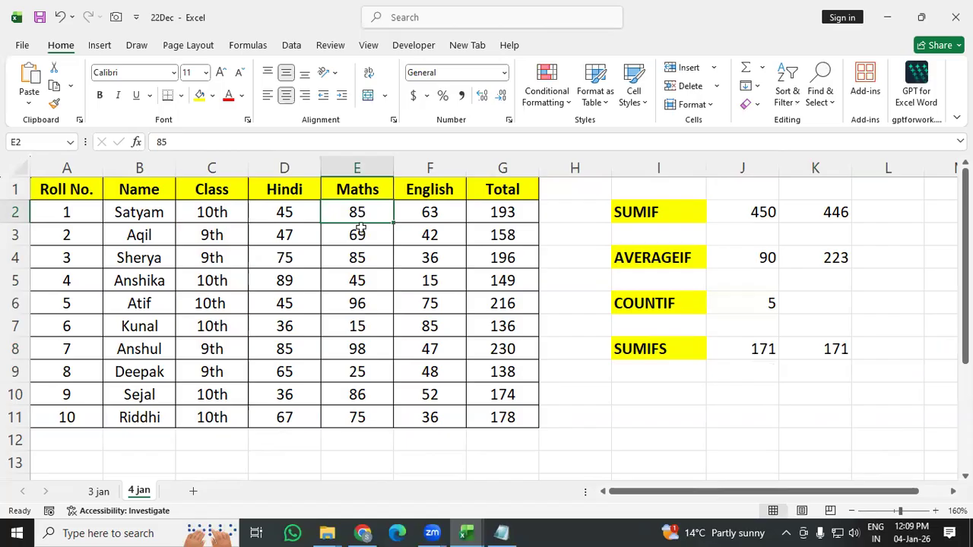
left_click(378, 286, "ctrl")
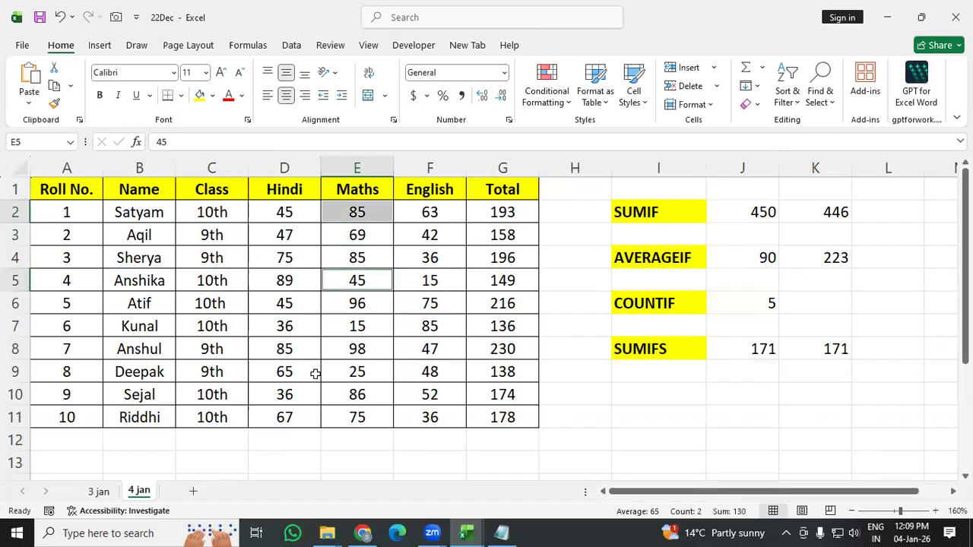
left_click(355, 305)
left_click(357, 215, "ctrl")
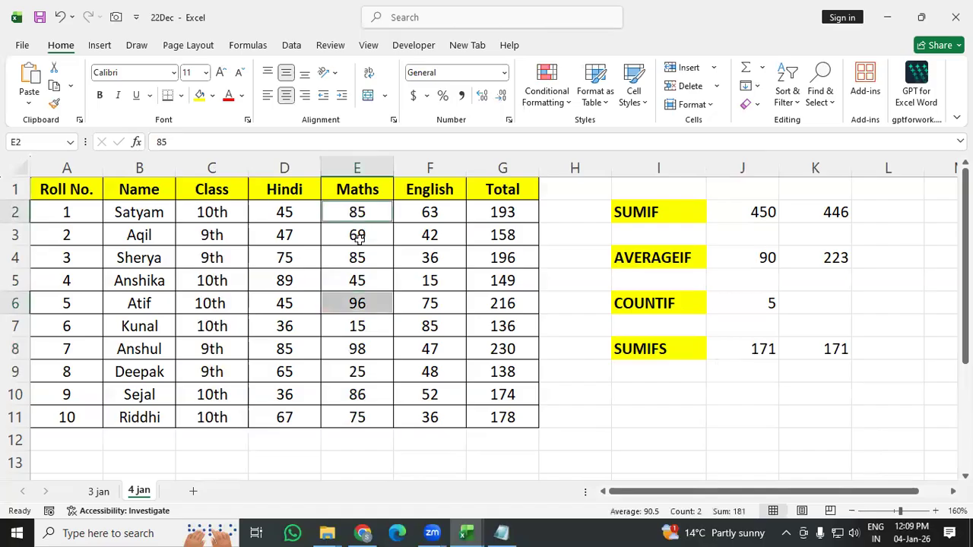
left_click(358, 395, "ctrl")
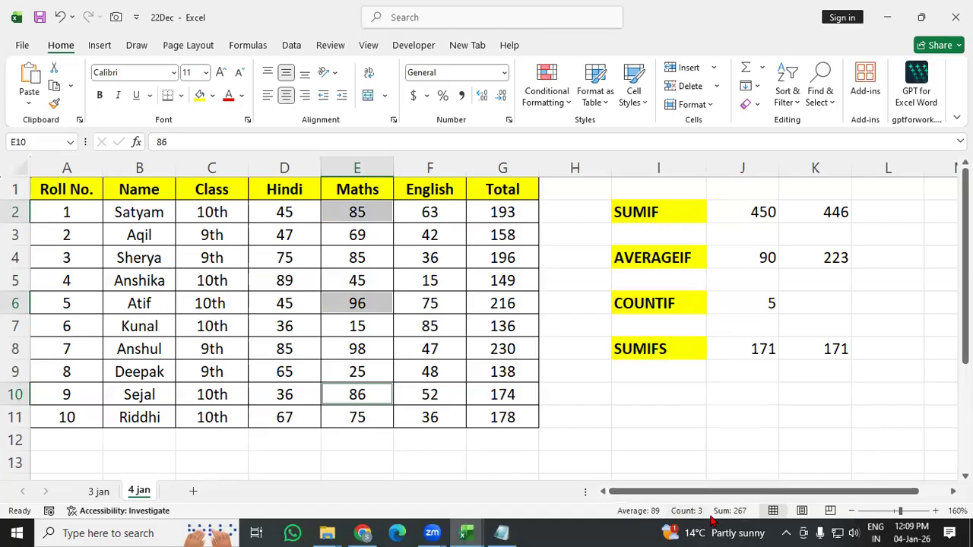
left_click(819, 350)
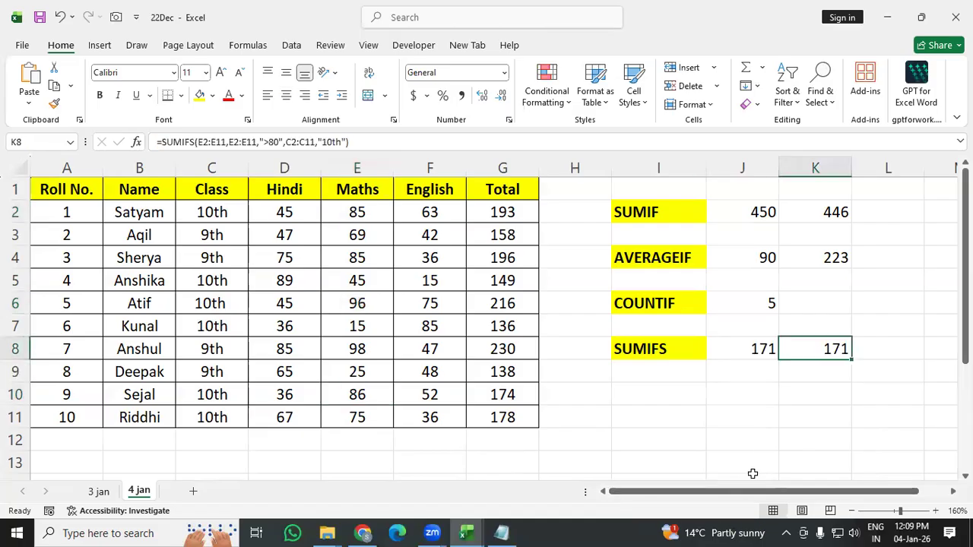
Copy the student marks table A1:G11 and paste it below, starting at A16.
scroll(417, 342, "down", 2)
scroll(418, 341, "up", 2)
left_click(44, 191)
left_click_drag(44, 192, 474, 410)
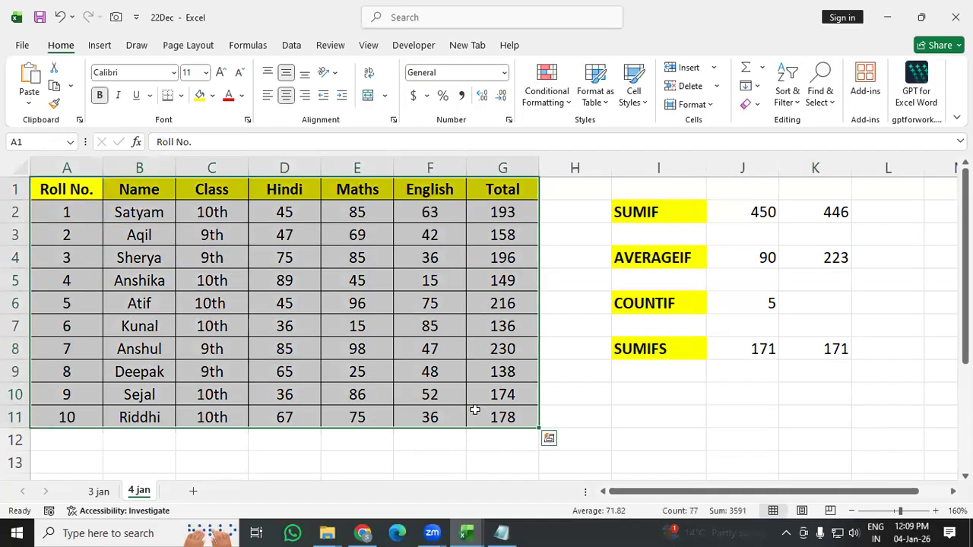
key("ctrl+c")
scroll(176, 337, "down", 4)
left_click(57, 257)
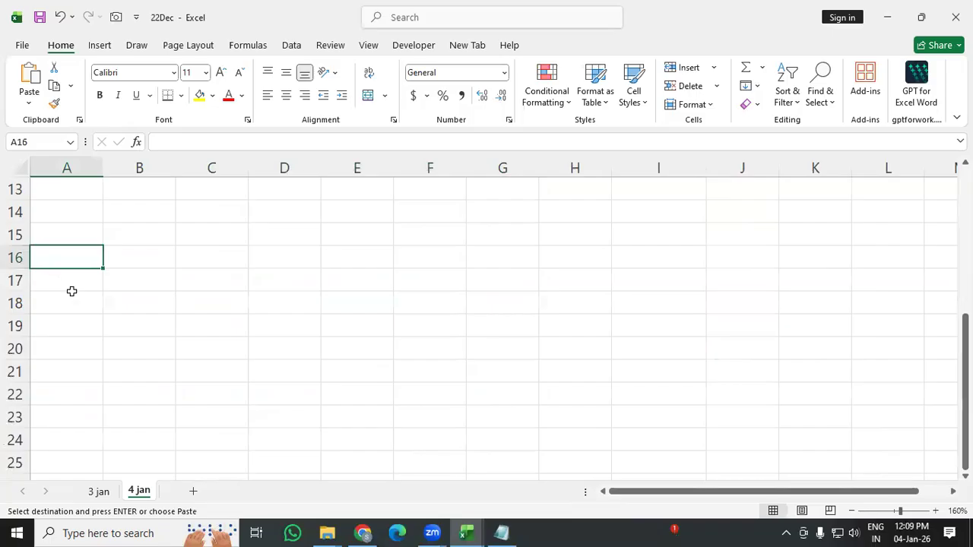
key("ctrl+v")
scroll(512, 342, "down", 2)
scroll(509, 319, "up", 2)
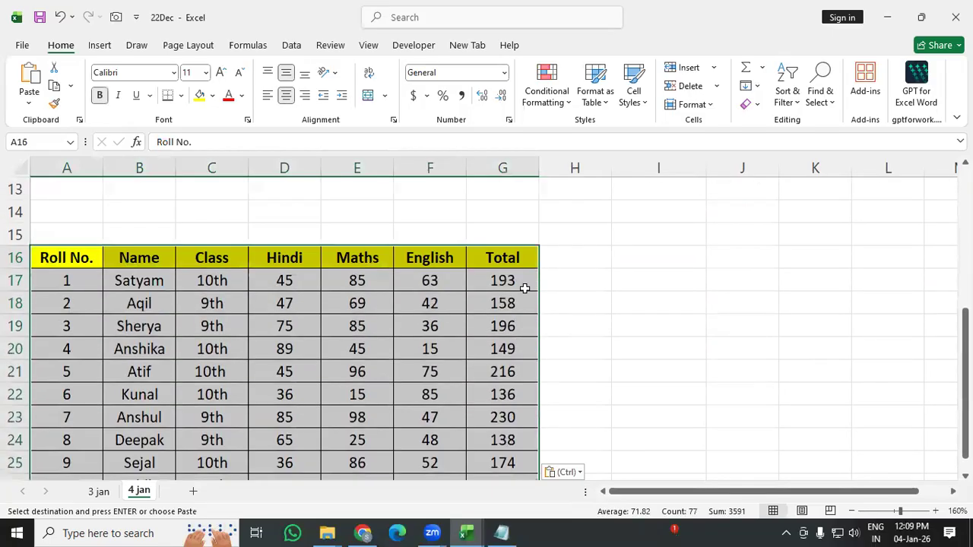
Look through the Total column and subject marks of the pasted table in rows 16 to 26.
left_click(525, 288)
key("Down")
key("Down")
key("Down")
key("Down")
key("Down")
key("Down")
key("Down")
key("Down")
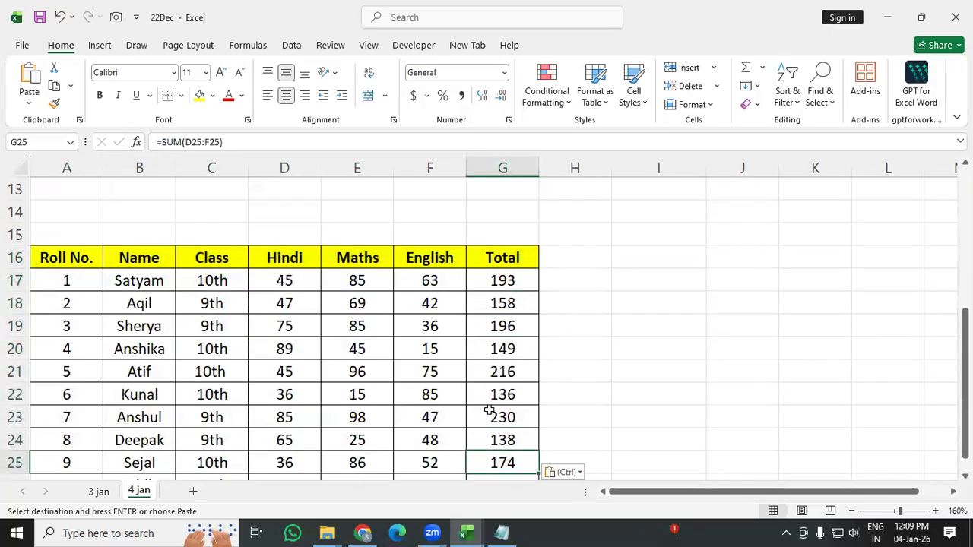
left_click(433, 306)
left_click(398, 369)
left_click(334, 369)
left_click(305, 390)
scroll(649, 269, "down", 1)
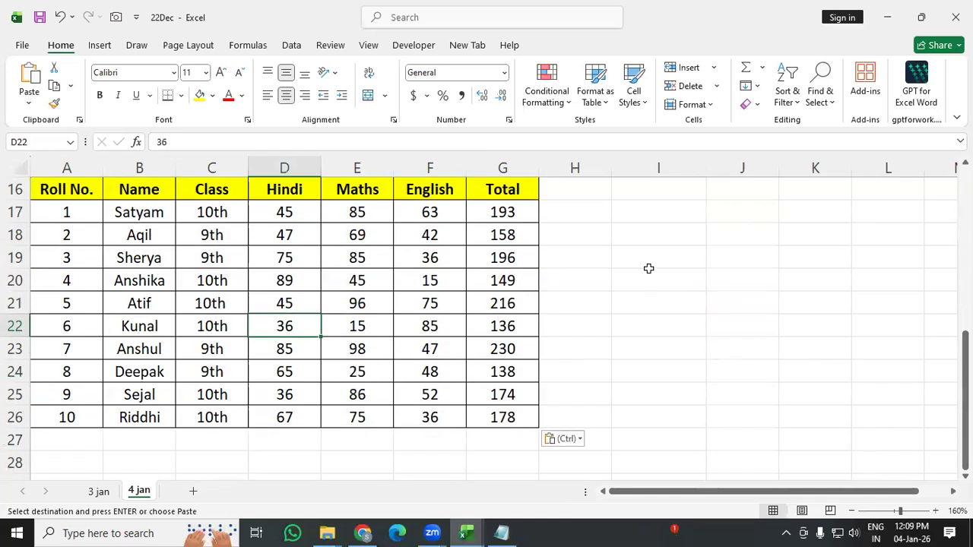
Begin a SUMIFS formula in I18 with the Hindi marks D17:D26 as both the sum range and the first criteria range.
left_click(638, 228)
type("=SUMIFS")
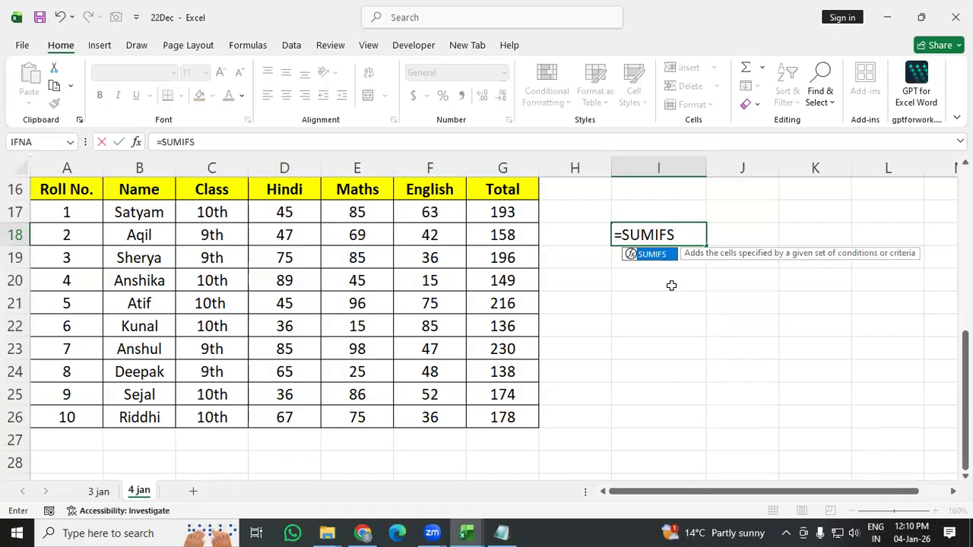
type("(")
left_click_drag(283, 214, 280, 411)
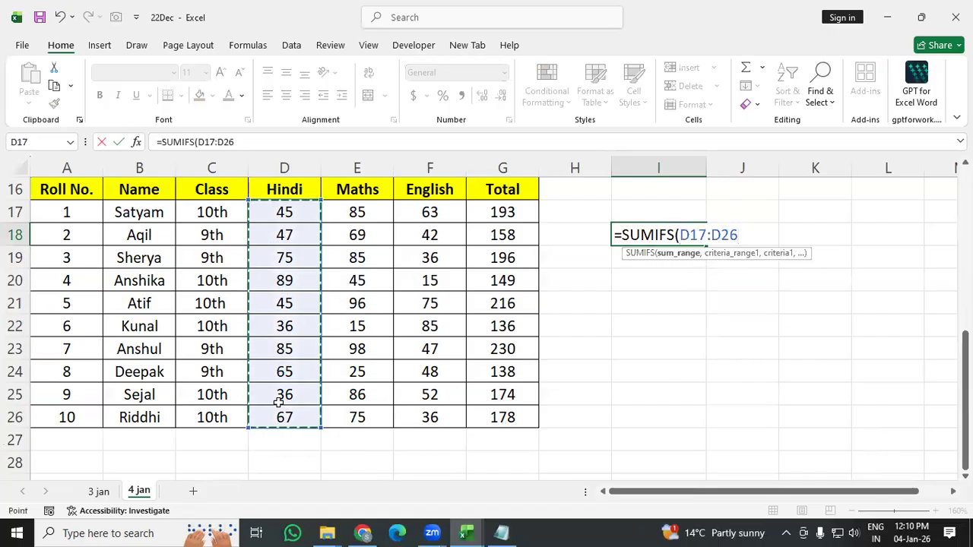
type(",")
left_click(270, 212)
left_click_drag(278, 247, 279, 411)
type(",")
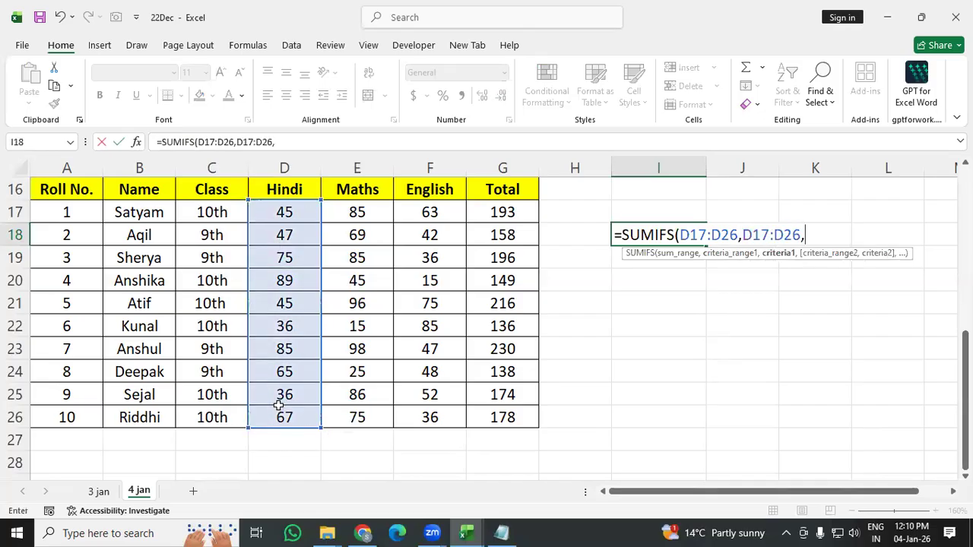
Complete the I18 formula with the criterion ">80" and the class range C17:C26 matched to "10th".
type("\"")
type(">80\",")
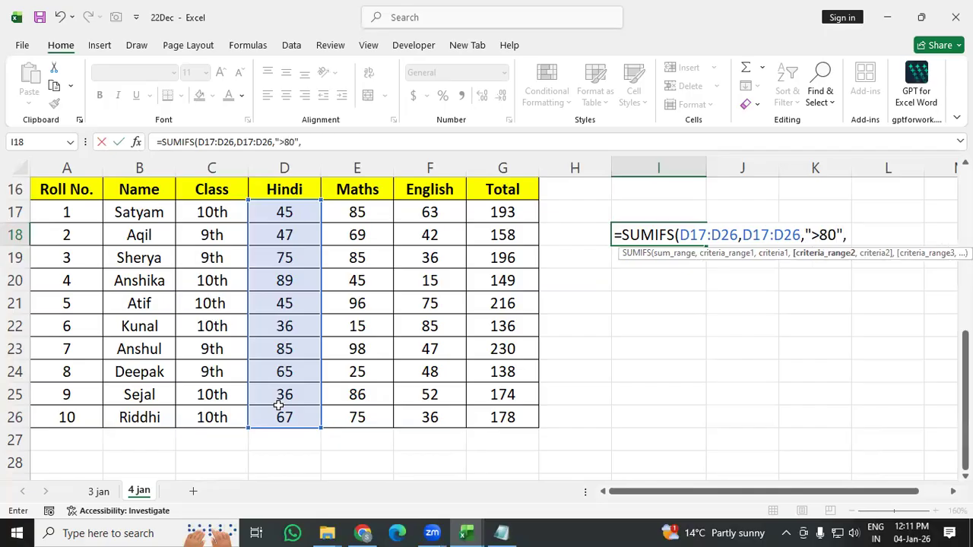
left_click_drag(209, 212, 266, 412)
type(",")
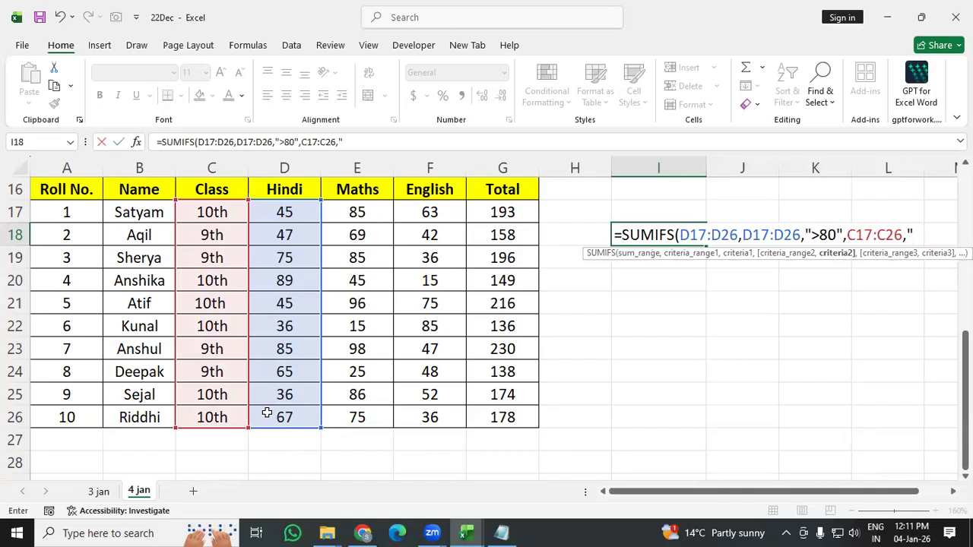
type("\"10th")
key("Return")
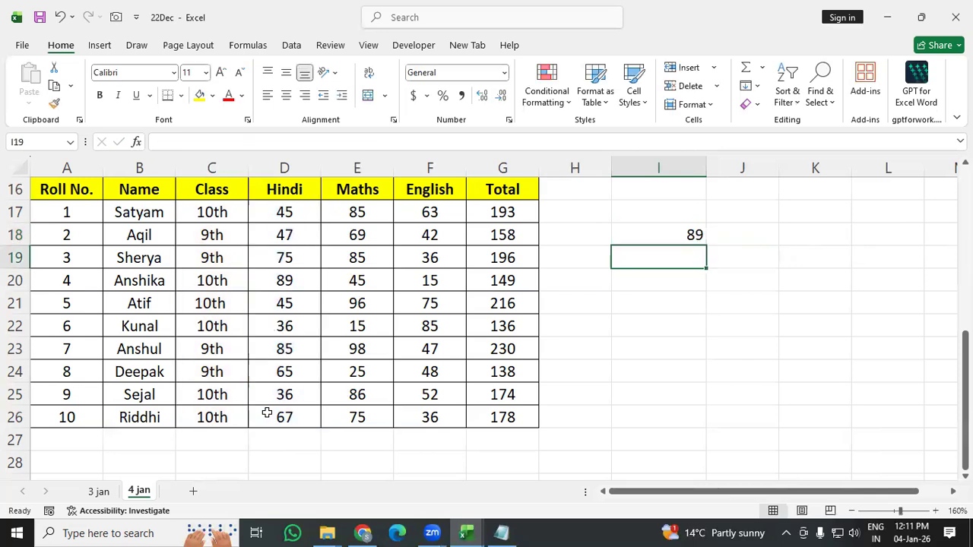
Compare the I18 SUMIFS formula with the 10th-class Hindi marks in D17 and D20.
left_click(637, 232)
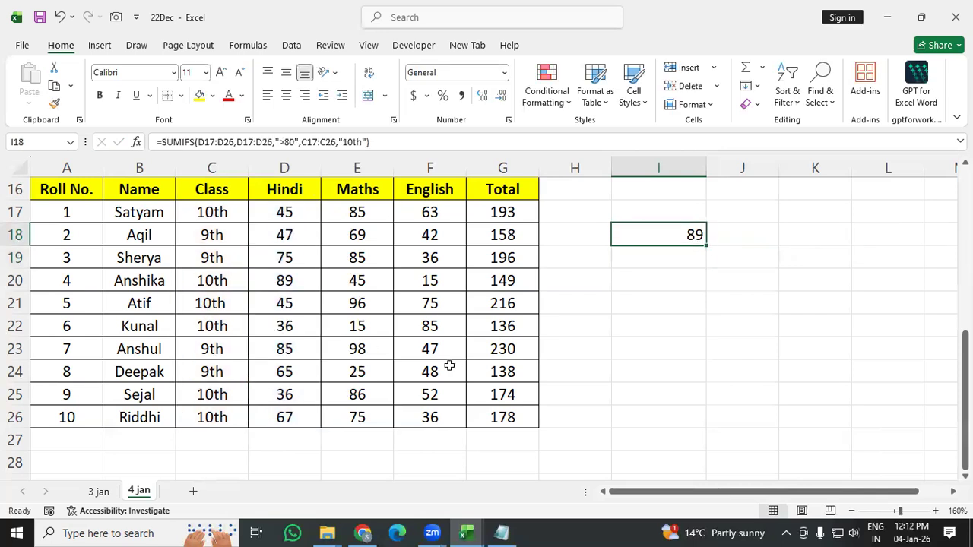
left_click(268, 219)
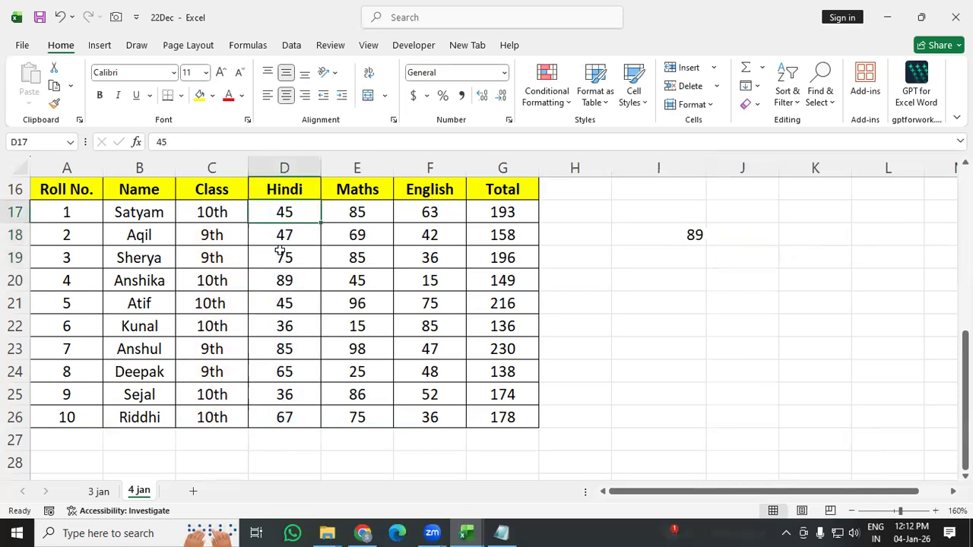
left_click(260, 285)
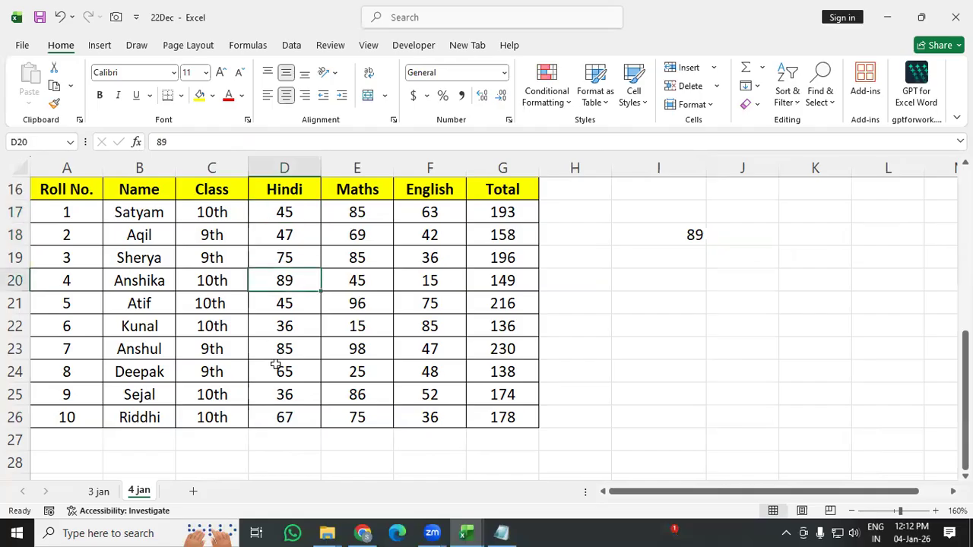
Set the Hindi mark in D26 to 88 and review the SUMIFS result in I18.
left_click(288, 417)
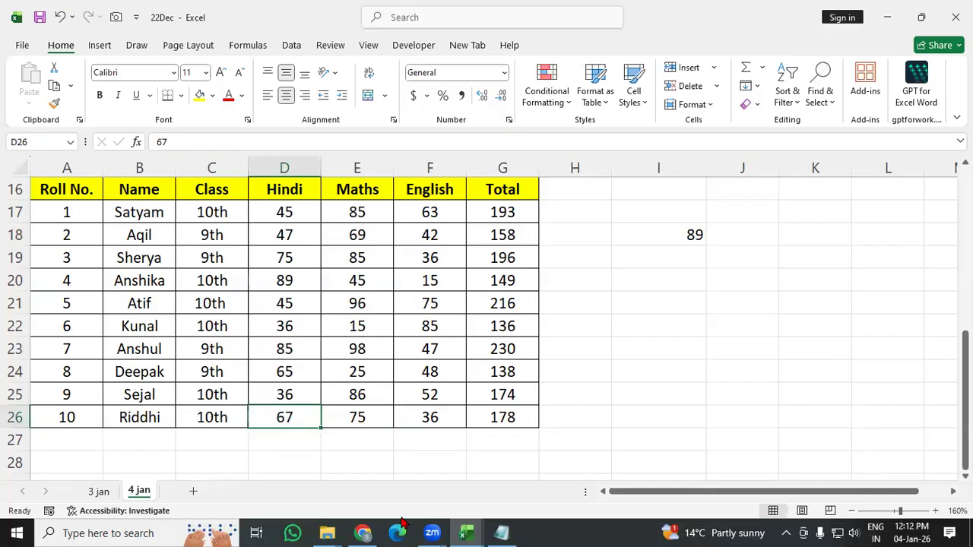
type("88")
key("Return")
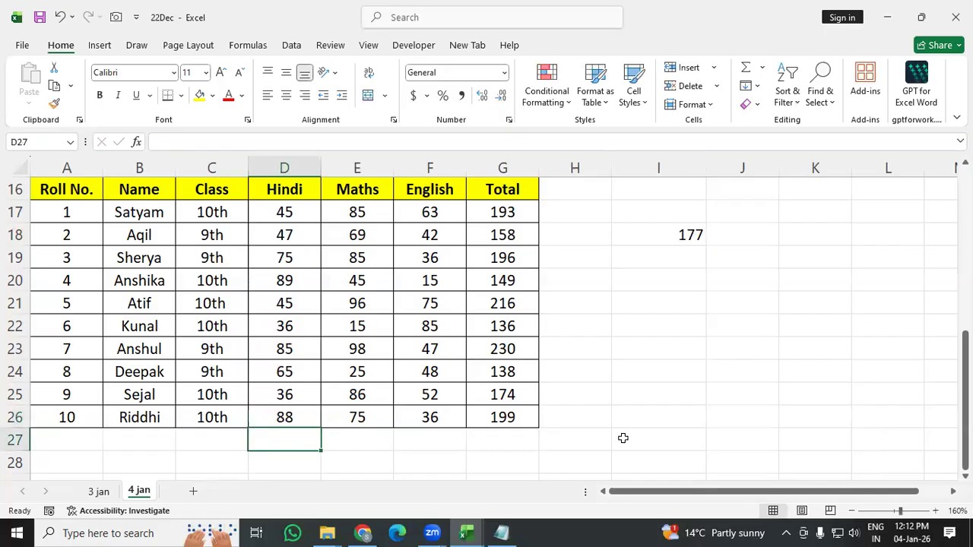
left_click(683, 235)
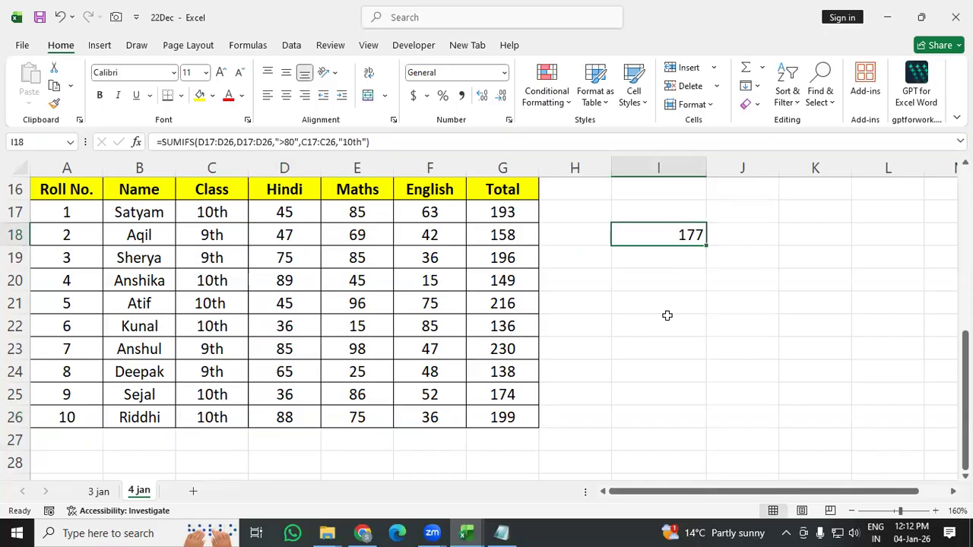
Begin a SUMIFS formula in J18 with the Maths marks E17:E26 as both the sum range and the first criteria range.
key("Right")
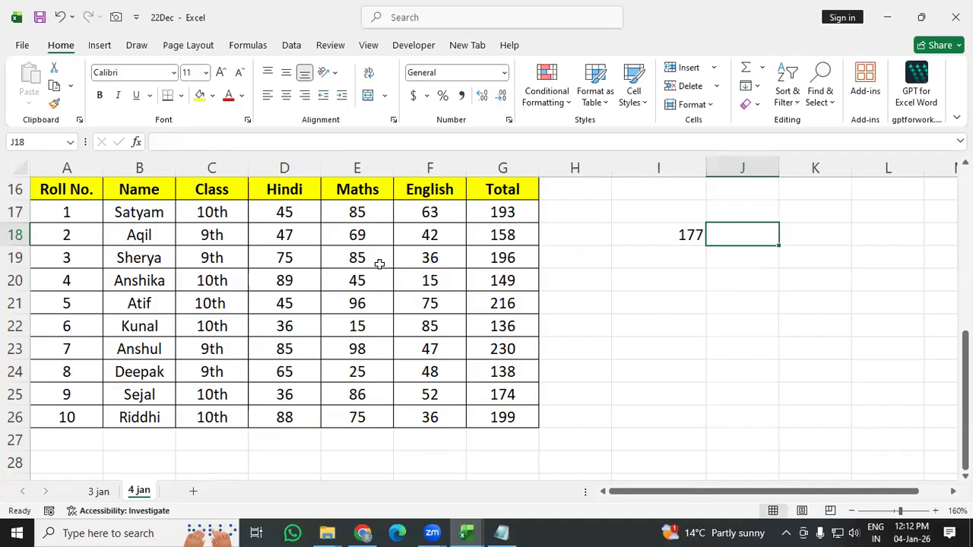
type("=SU")
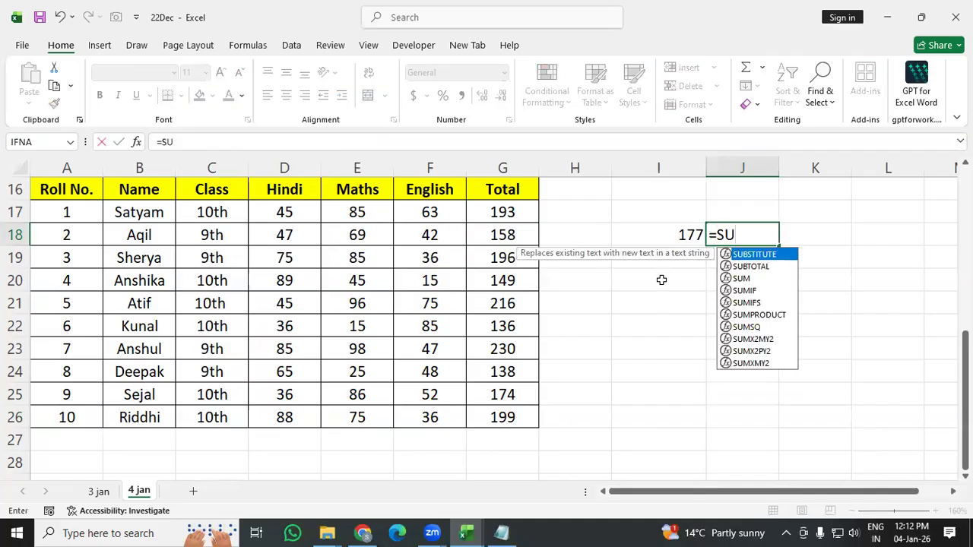
type("MIFS")
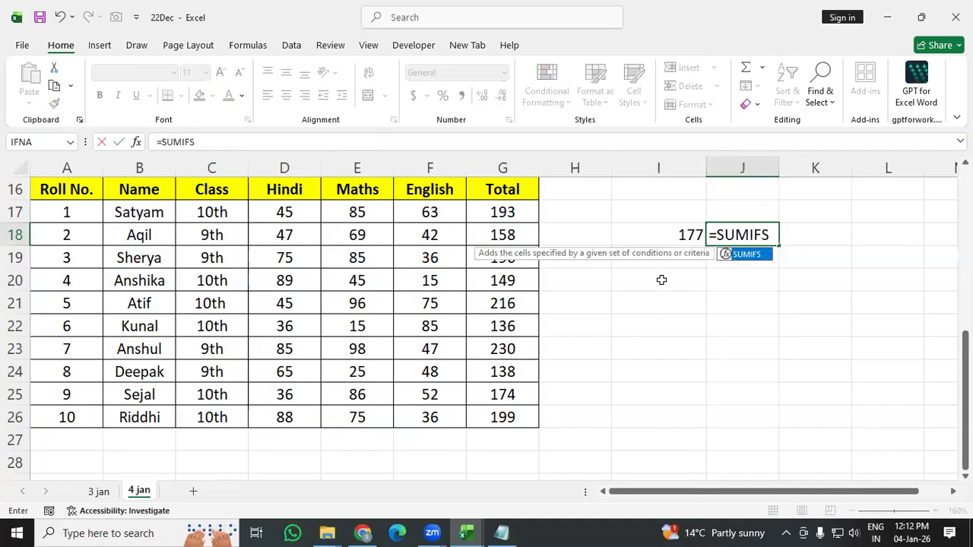
type("(")
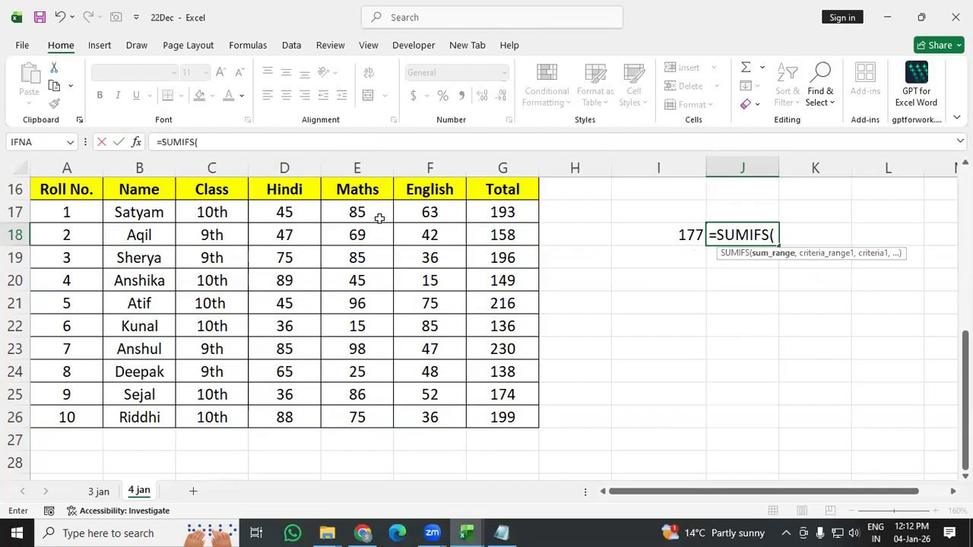
left_click_drag(380, 217, 370, 422)
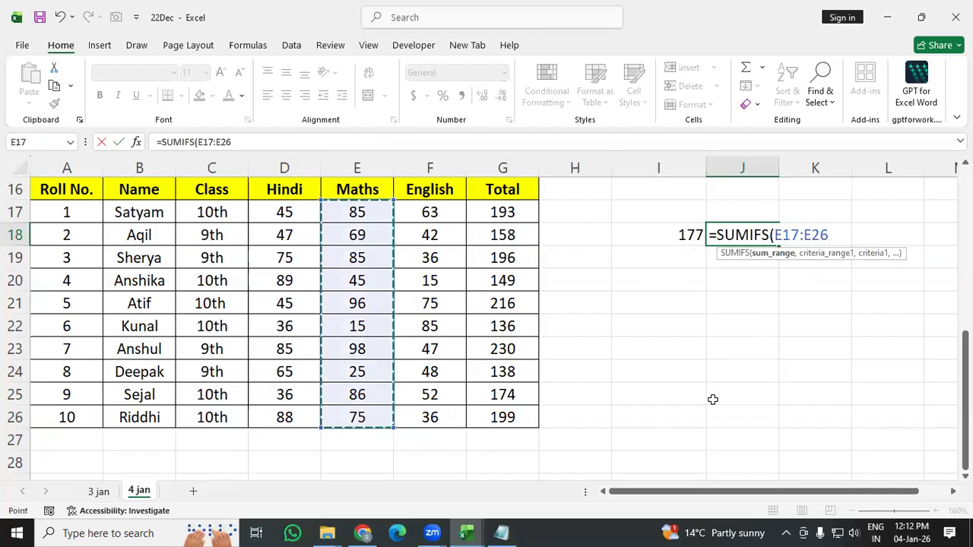
type(",")
left_click_drag(368, 218, 338, 417)
type(",")
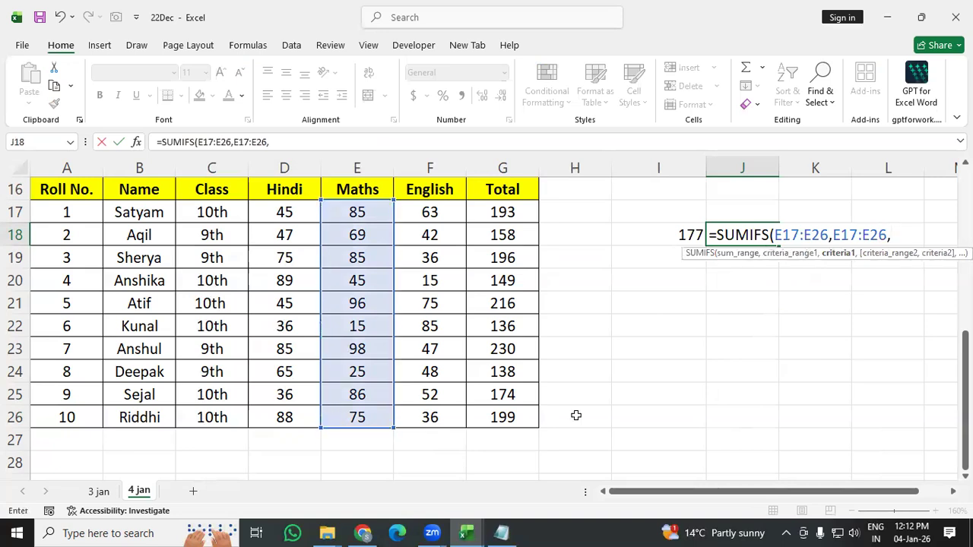
Complete the J18 formula with the criterion ">80" and the class range C17:C26 matched to "10th".
type("\">80\",")
left_click_drag(213, 217, 204, 416)
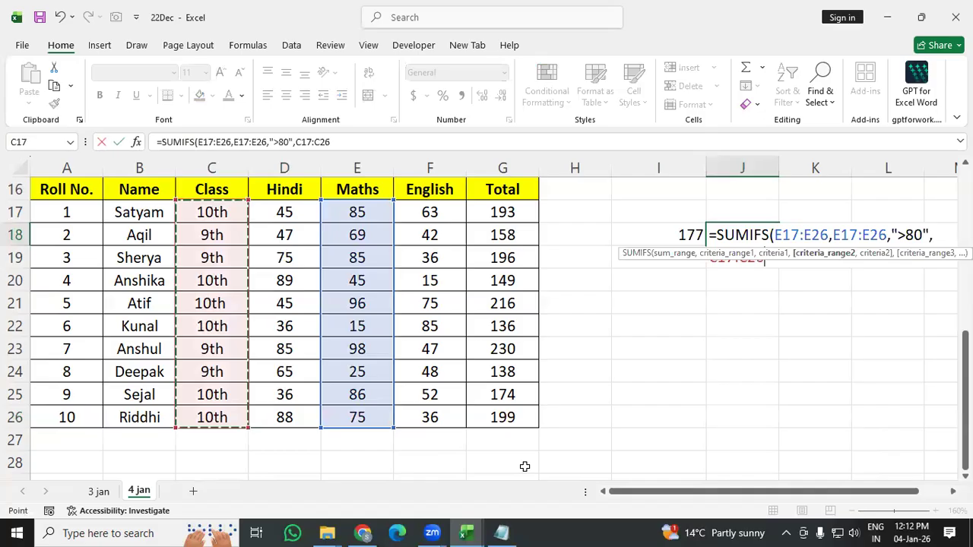
type(",\"10th")
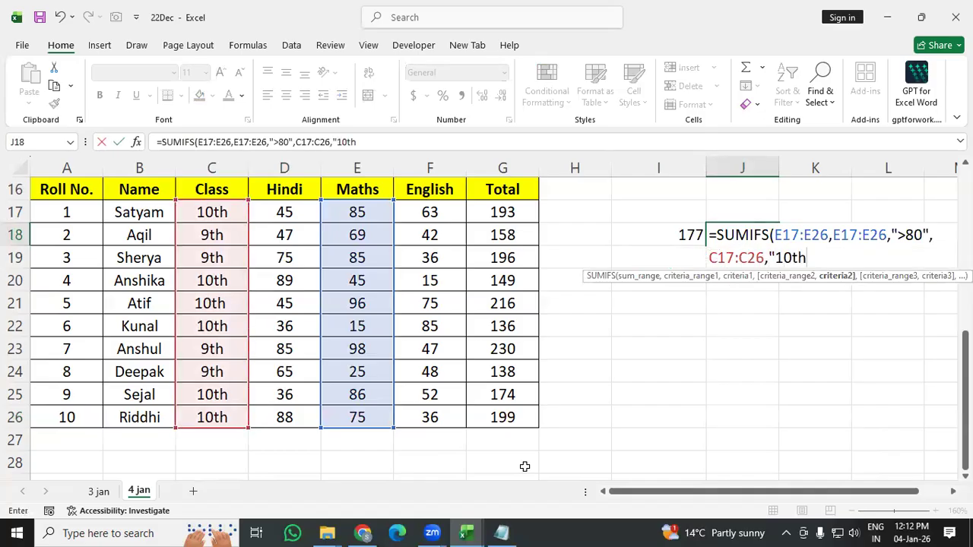
type("\")")
key("Return")
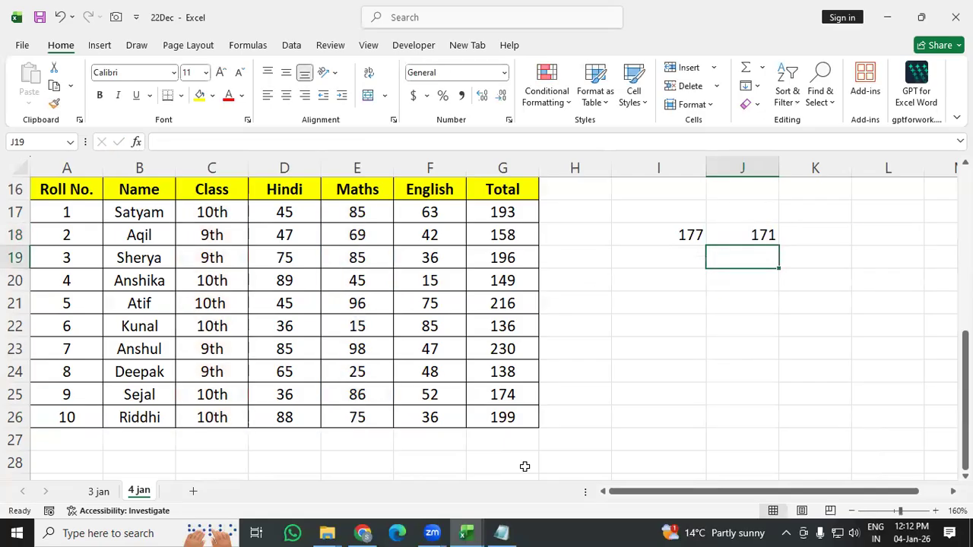
left_click(755, 231)
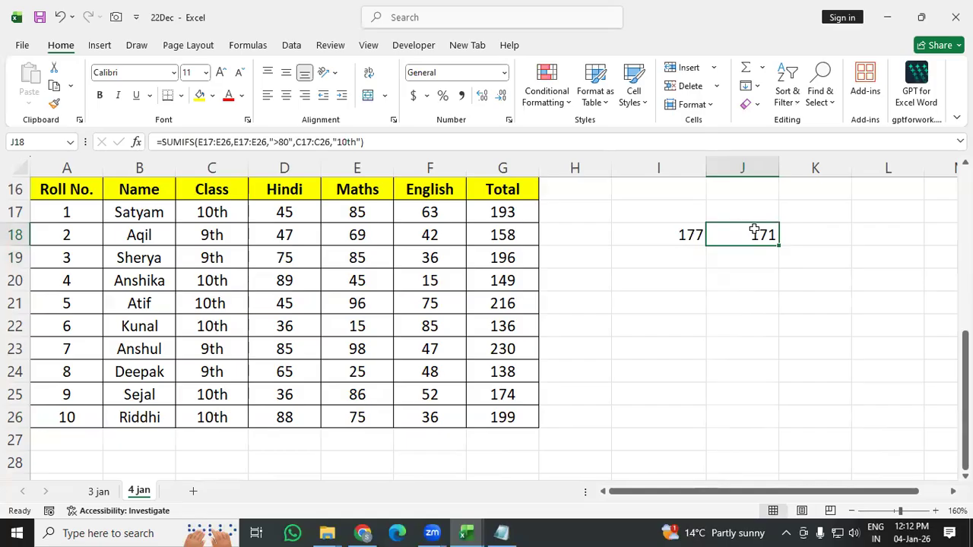
Set the Maths mark in E25 to 50 to test the SUMIFS formula in J18.
left_click(350, 394)
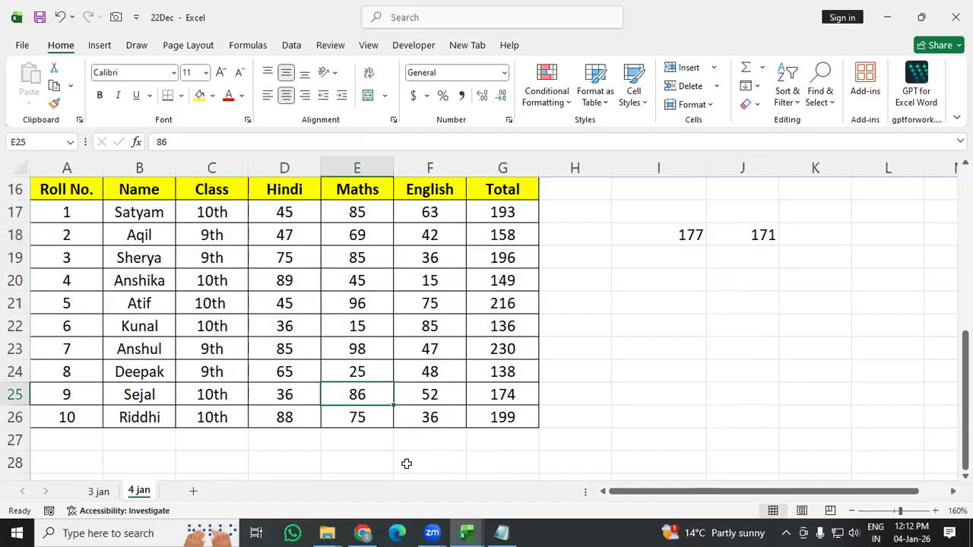
type("50")
key("Return")
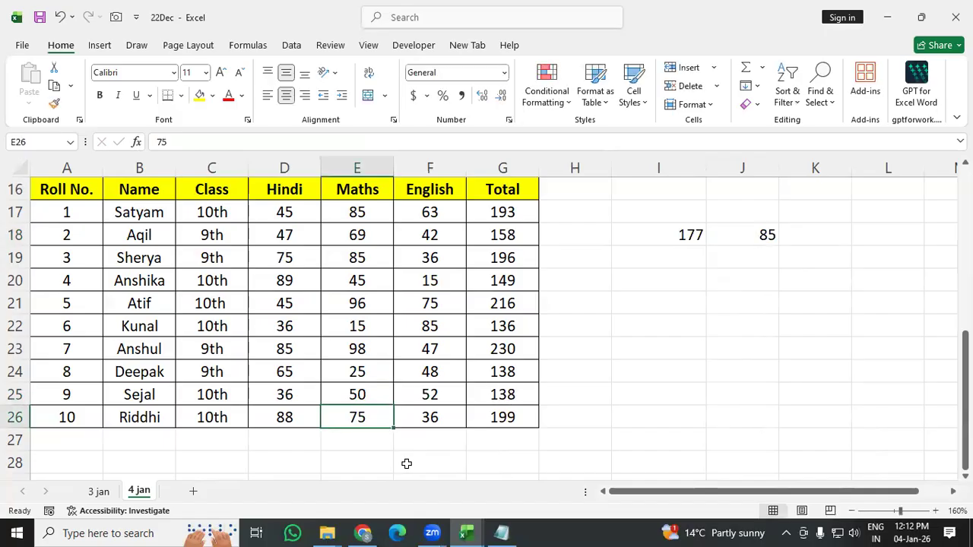
left_click(379, 392)
Check the 10th-class Maths marks in E17 and E21, and set the mark in E21 to 60.
left_click(373, 217)
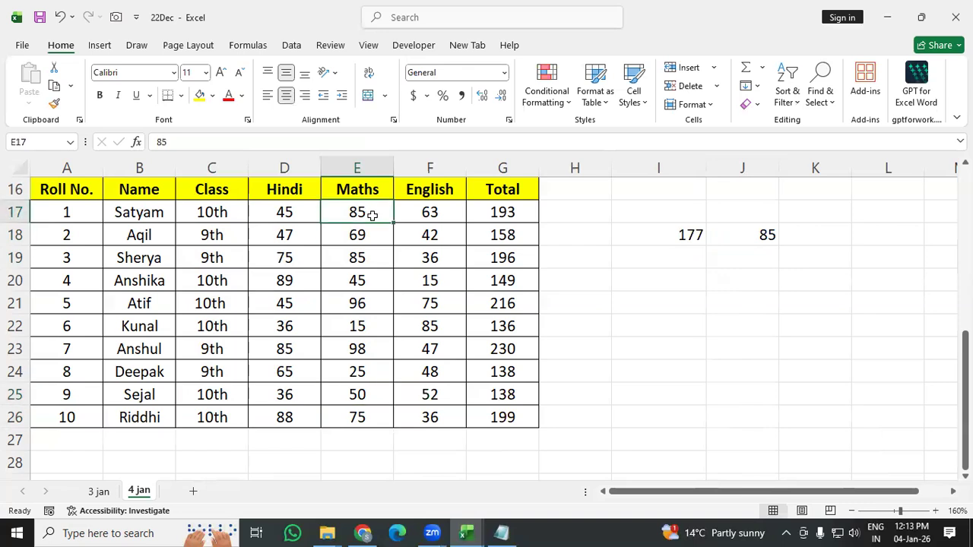
left_click(223, 282)
left_click(352, 307)
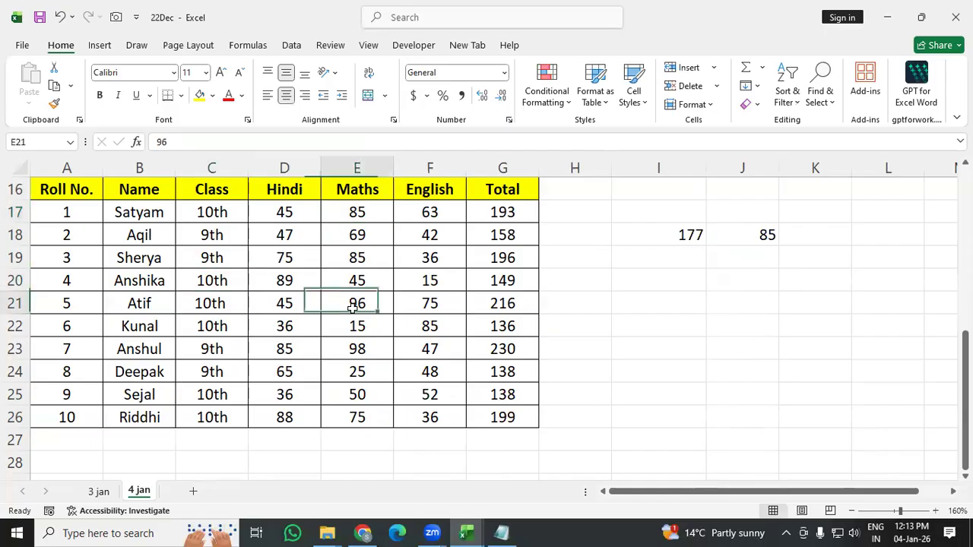
left_click(232, 306)
left_click(368, 306)
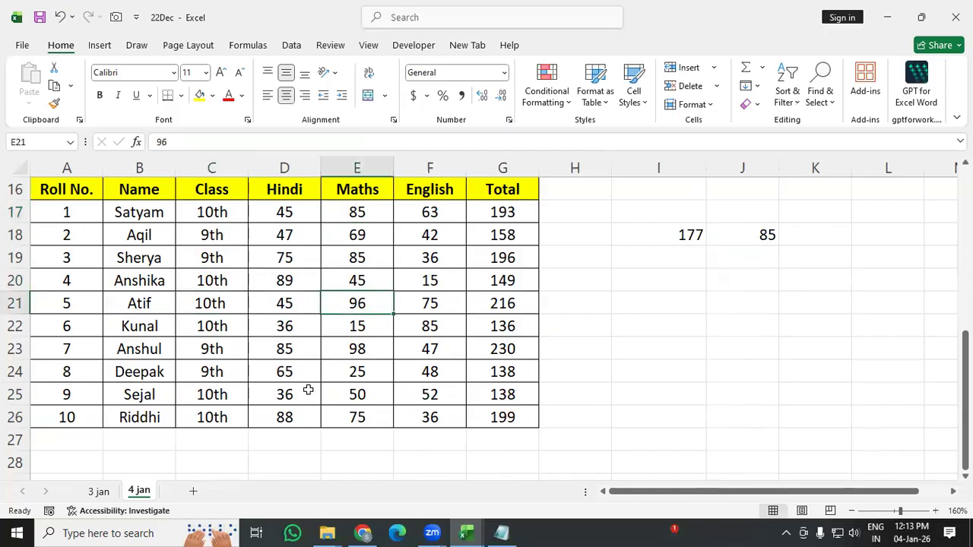
type("60")
key("Return")
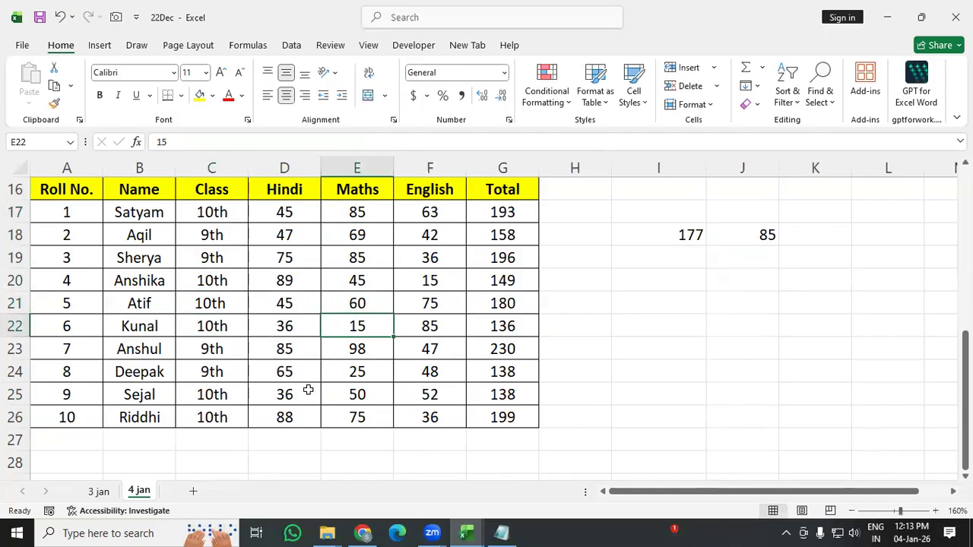
left_click(372, 305)
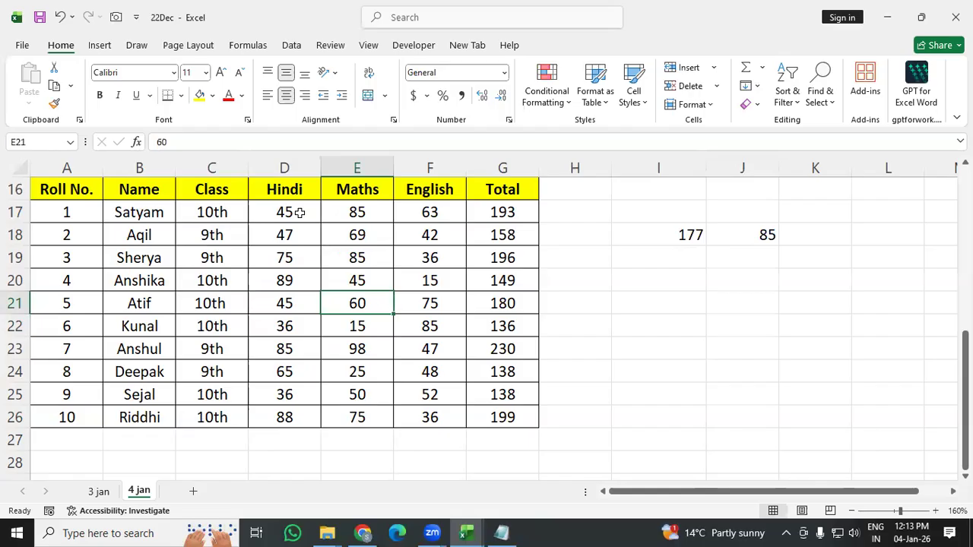
Review the Hindi, Maths and English mark ranges in rows 17 to 26, and return to the original table.
left_click_drag(299, 213, 284, 416)
left_click_drag(358, 212, 359, 416)
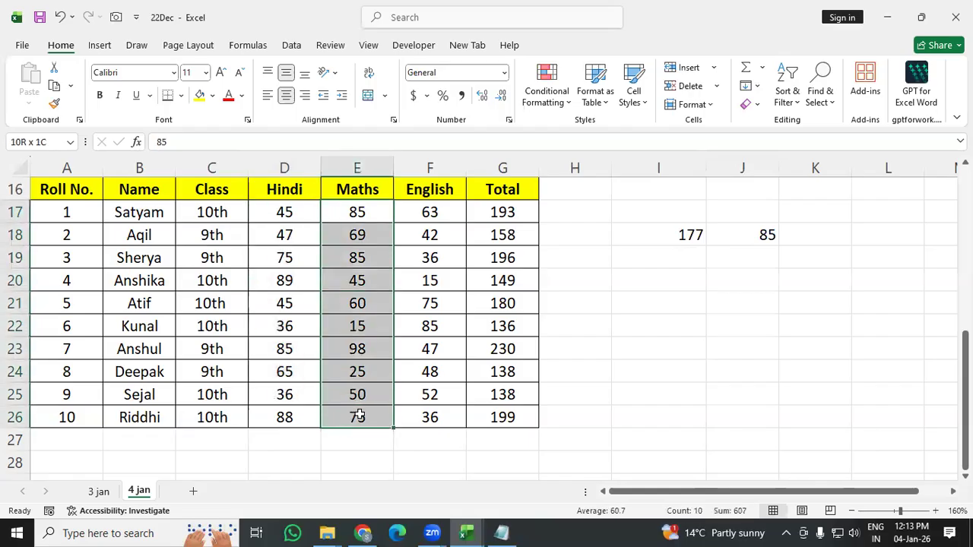
left_click_drag(430, 212, 430, 416)
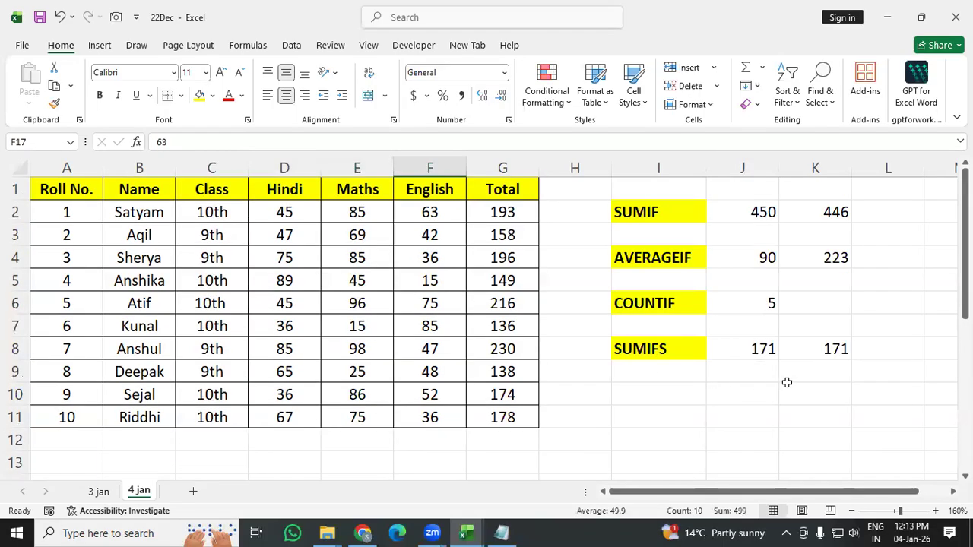
left_click(854, 379)
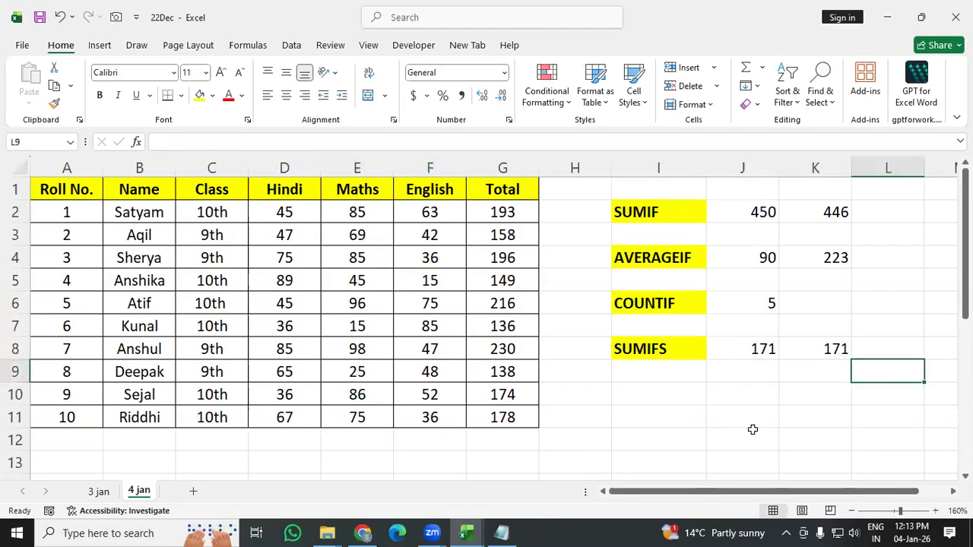
Add the label AVERAGEIFS in I10, formatted bold with a yellow fill.
left_click(665, 391)
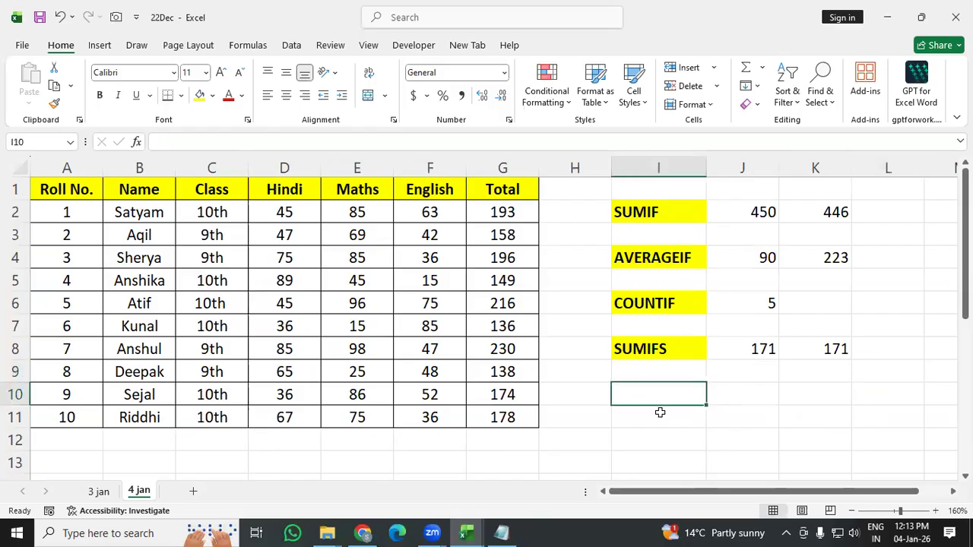
type("AVERA")
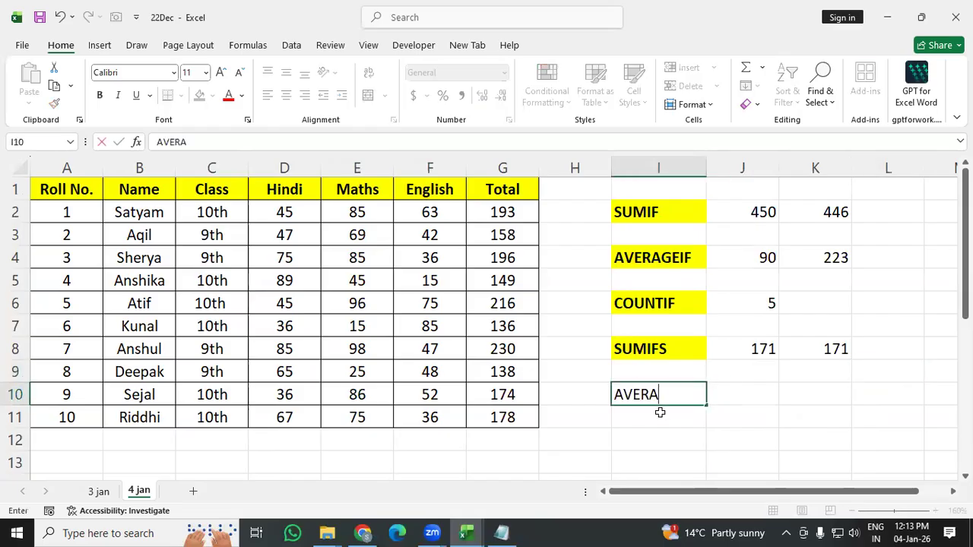
type("GEIFS")
key("Return")
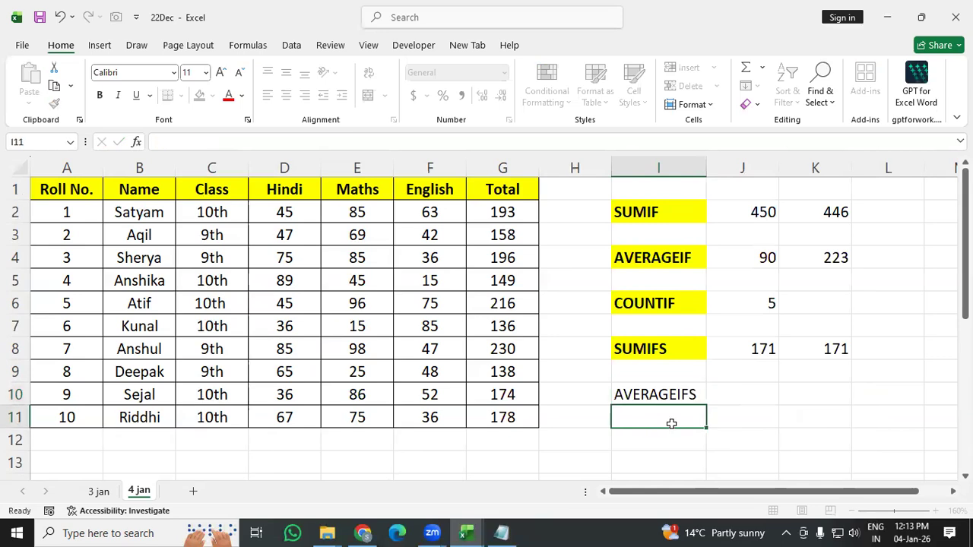
left_click(667, 394)
key("ctrl+b")
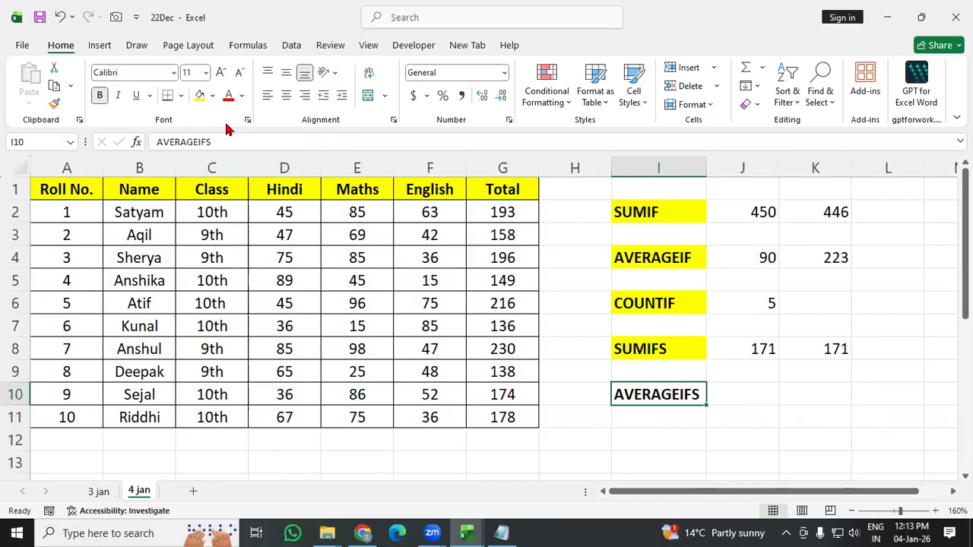
left_click(199, 95)
Begin an AVERAGEIFS formula in J10 with the totals G2:G11 as both the average range and the first criteria range.
left_click(729, 391)
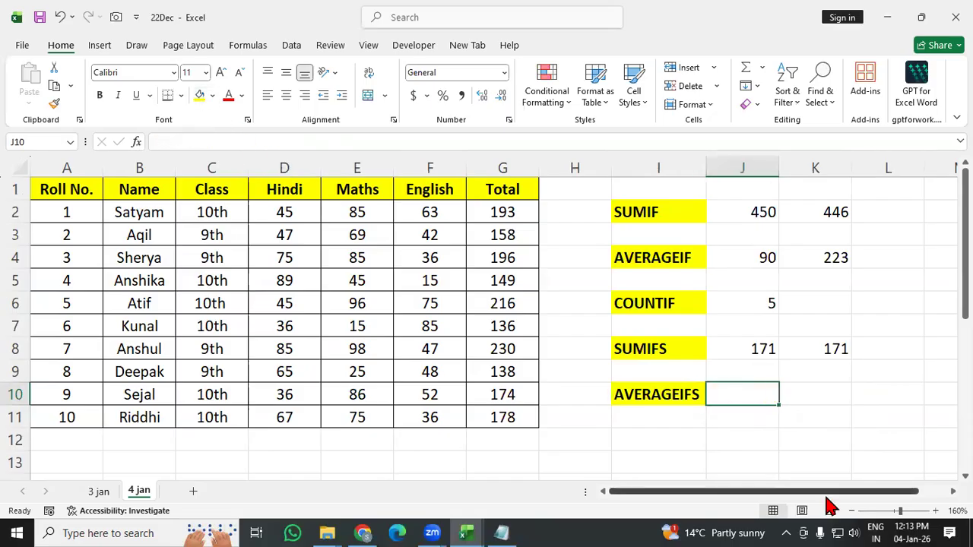
type("=AVER")
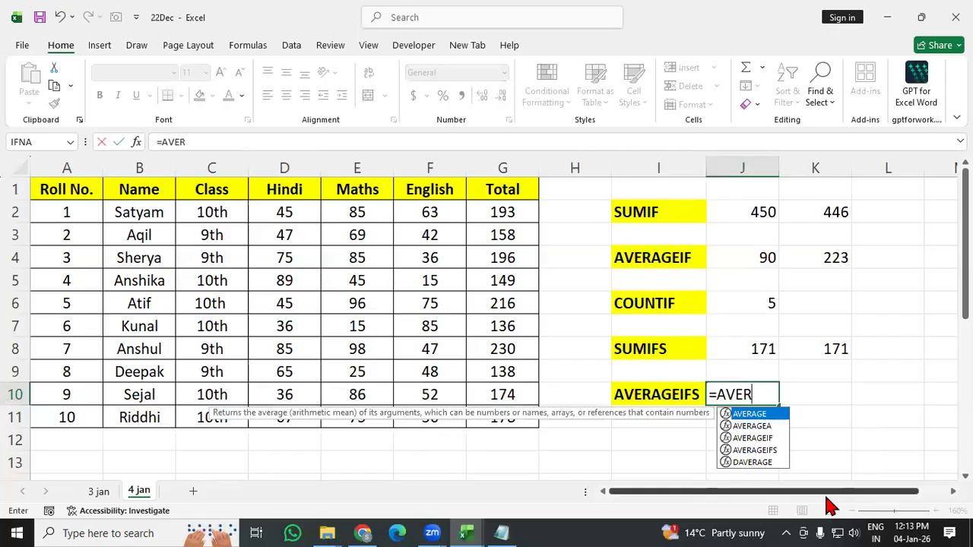
double_click(756, 451)
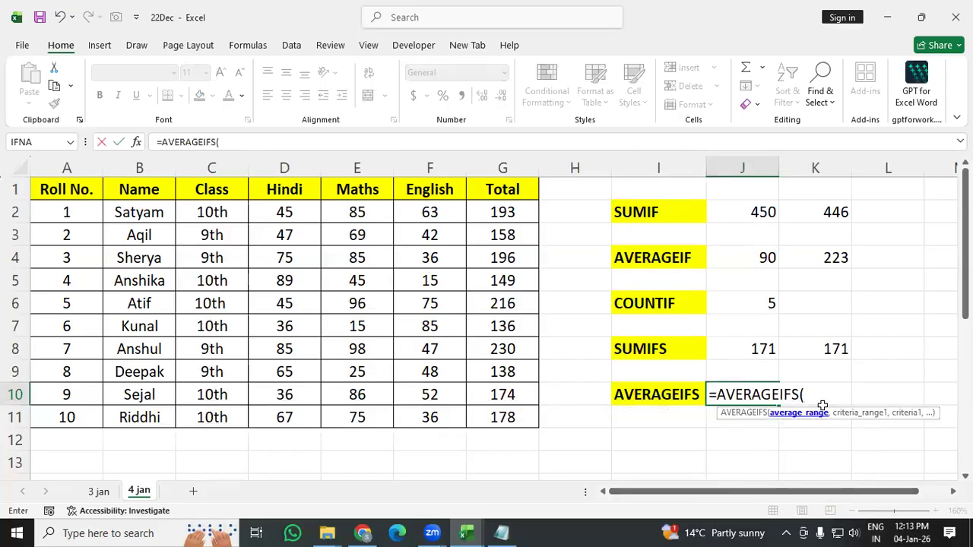
left_click_drag(487, 212, 487, 418)
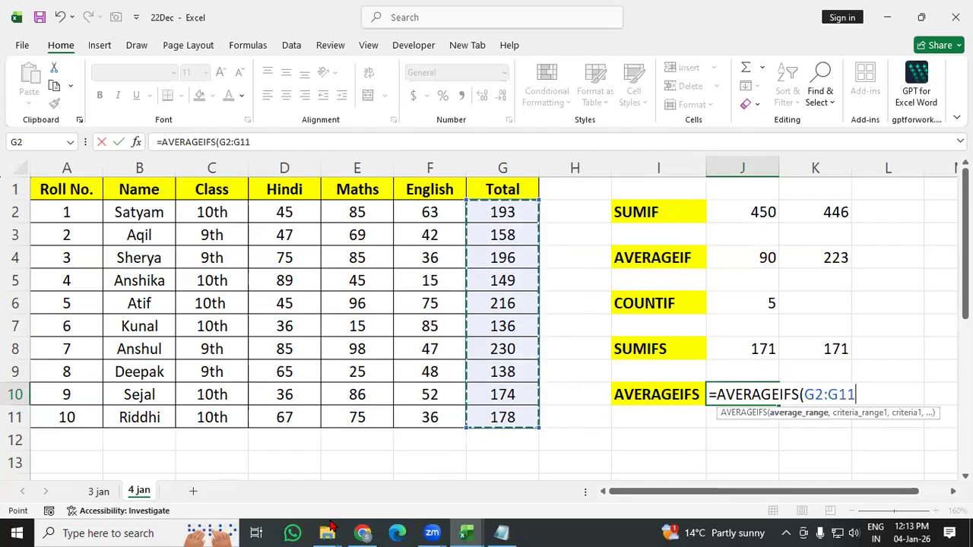
type(",")
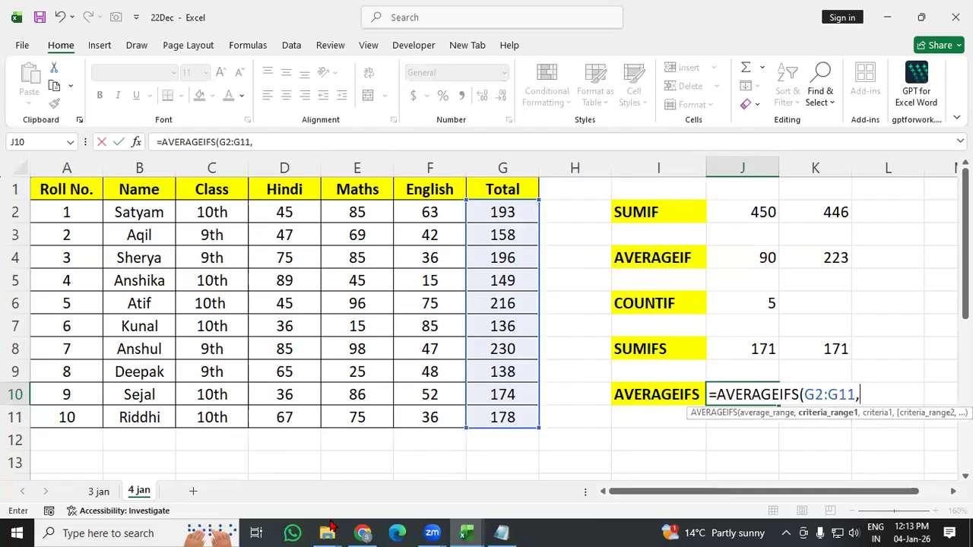
left_click_drag(493, 217, 494, 416)
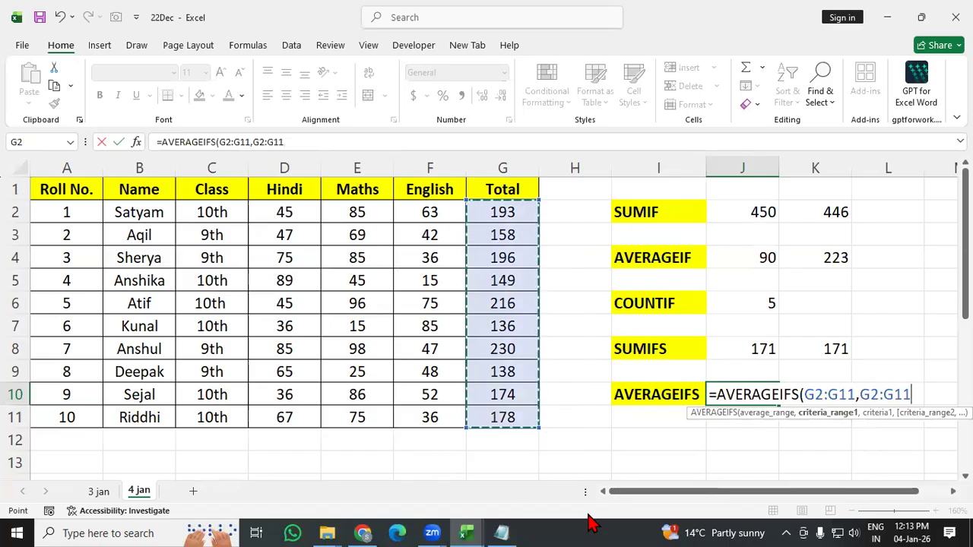
type(",")
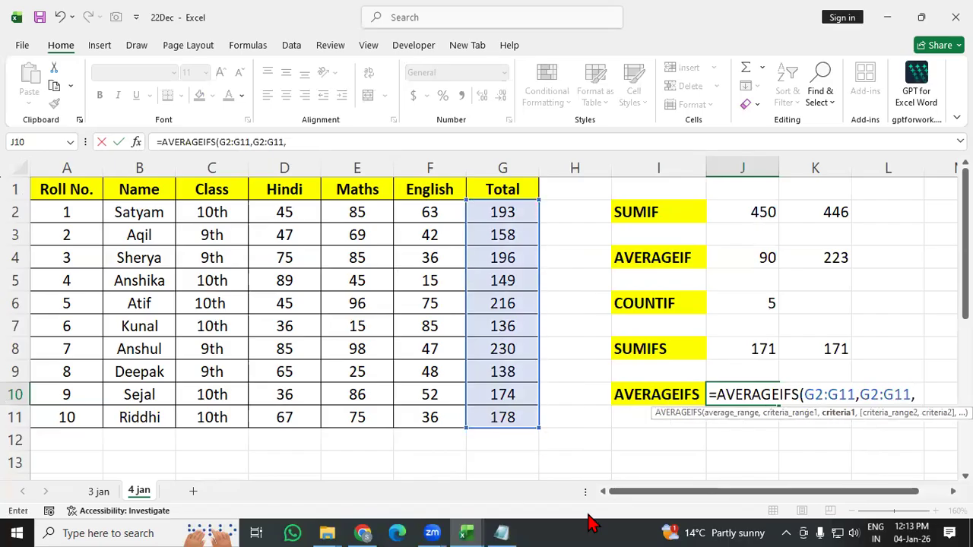
Complete the AVERAGEIFS formula in J10 with the criterion ">175" and the class range C2:C11 matched to "10th".
type("\"")
type(">")
type("180")
key("BackSpace")
key("BackSpace")
type("75\"")
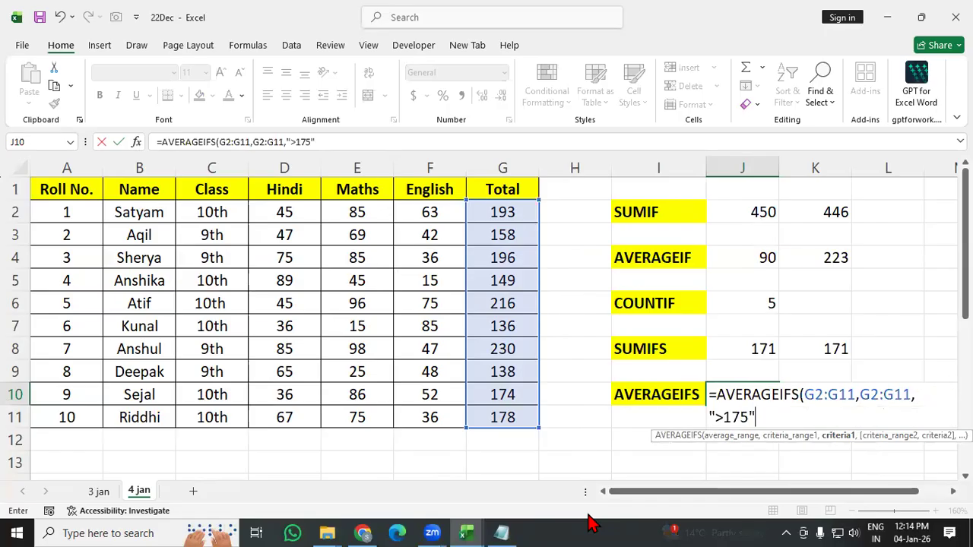
type(",")
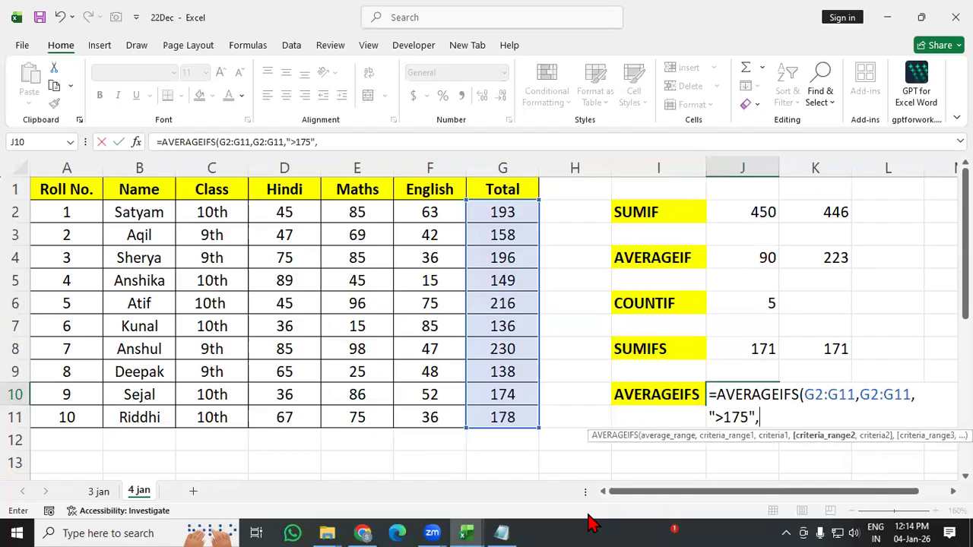
left_click_drag(225, 219, 218, 418)
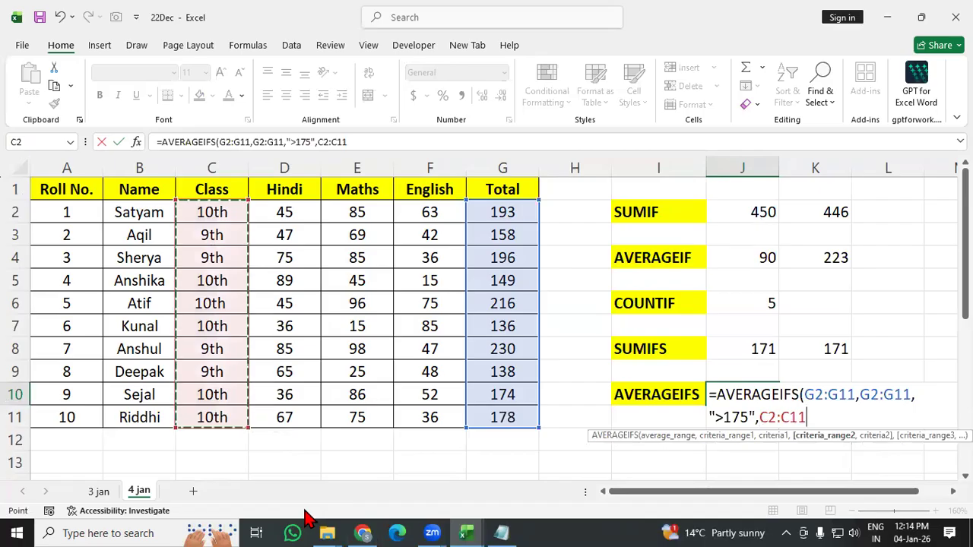
type(",\"10th")
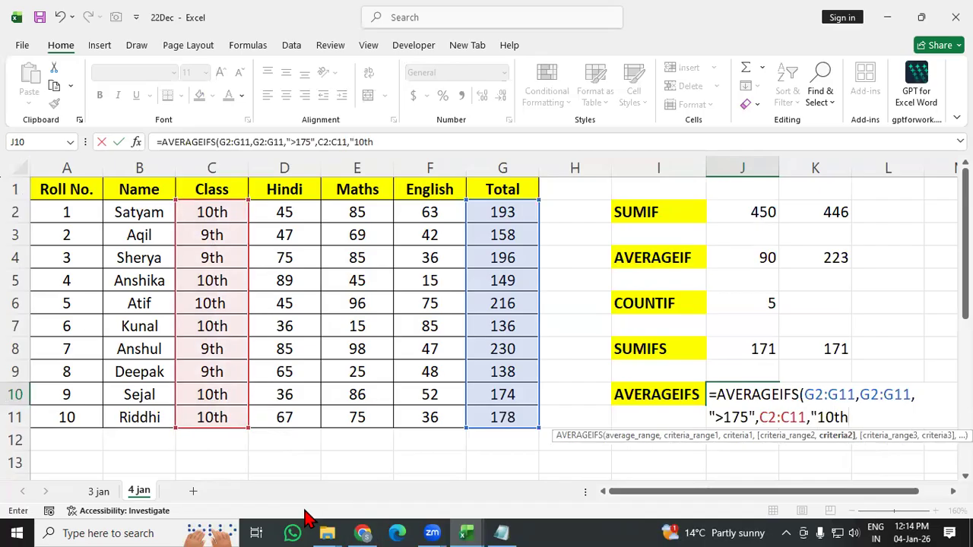
type("\")")
key("Return")
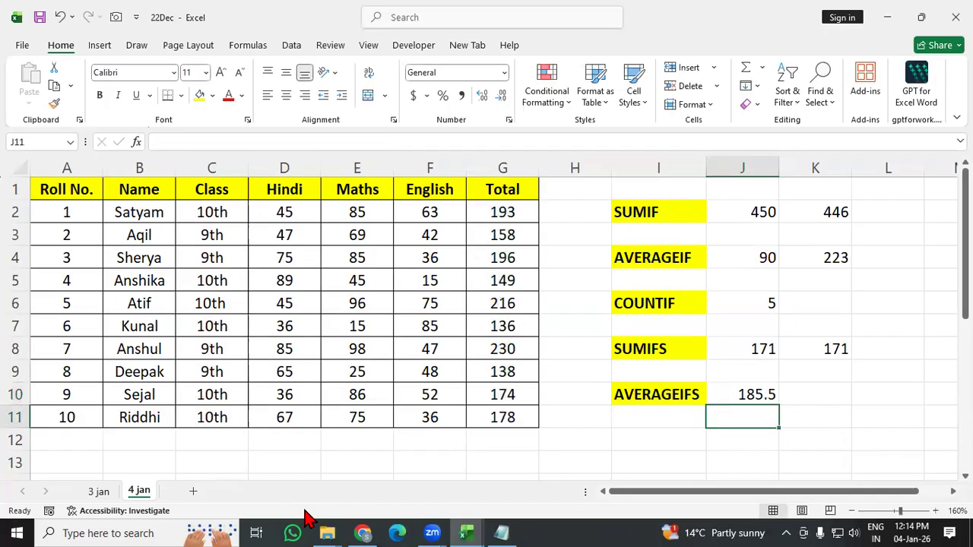
left_click(756, 397)
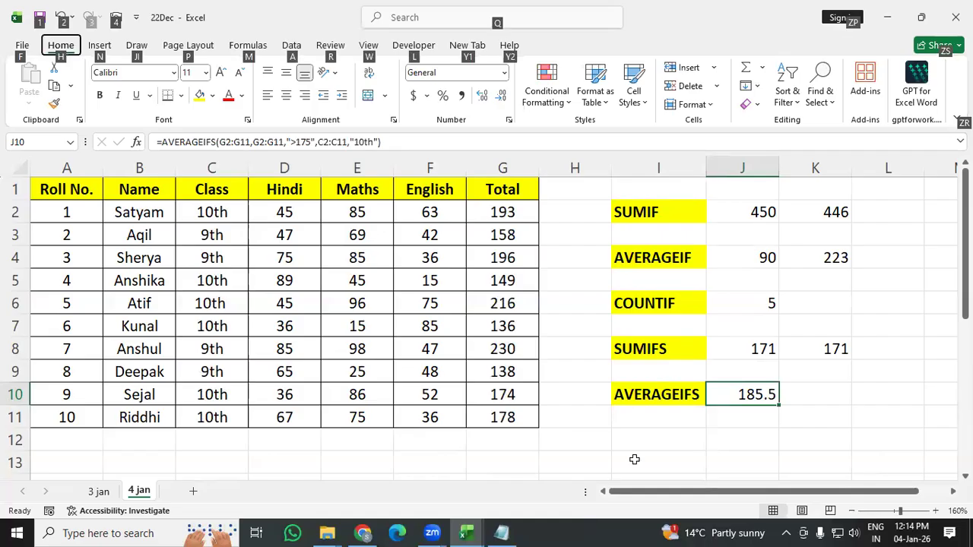
Switch to the Notepad notes and add three blank lines below the COUNTIF syntax.
key("alt+Tab")
key("Return")
key("Return")
key("Return")
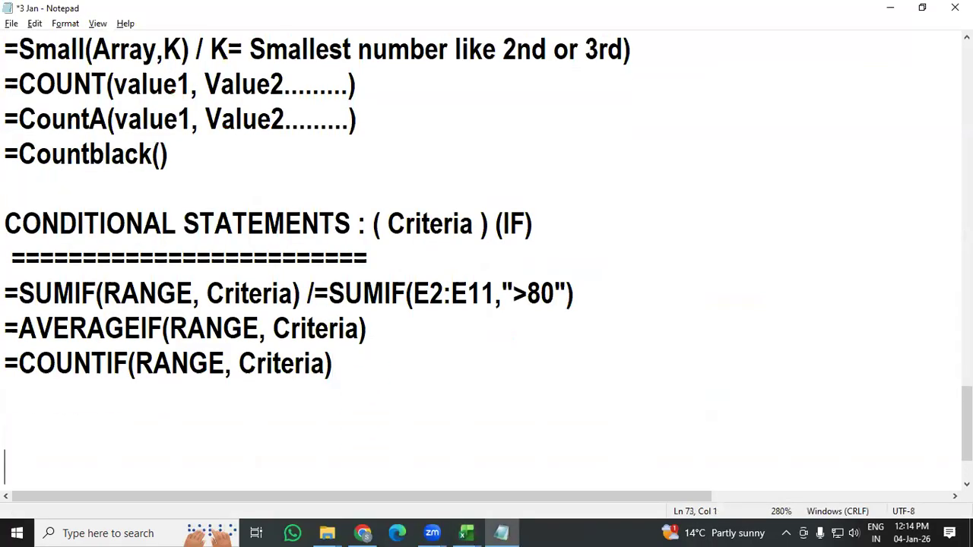
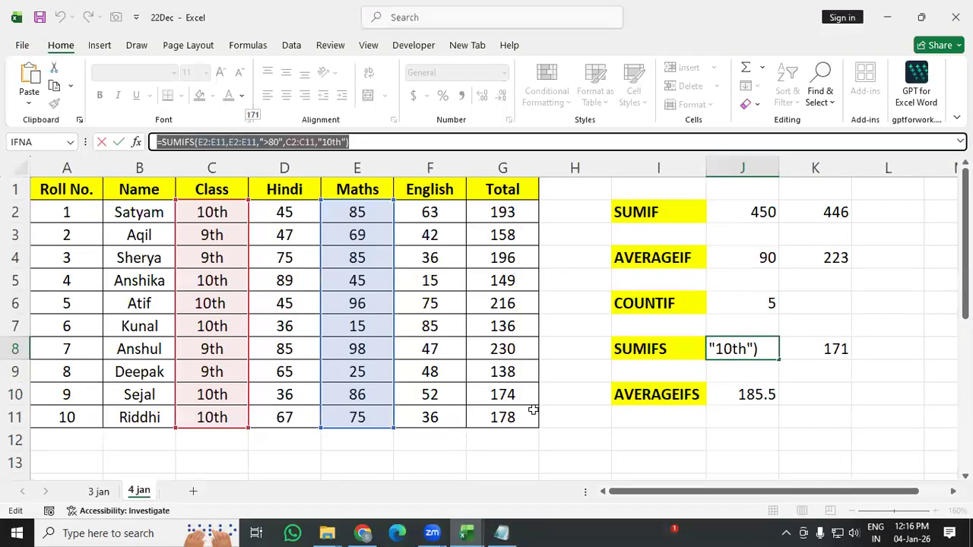
Leave the SUMIFS formula in J8 unedited and add the label COUNTIFS in I12, formatted bold with a yellow fill.
left_click(776, 441)
key("Escape")
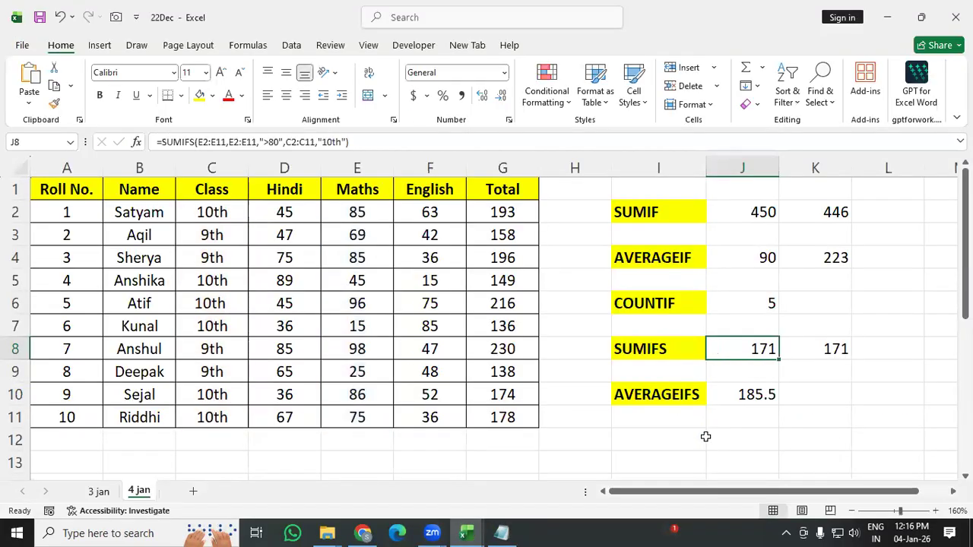
left_click(668, 433)
type("COUN")
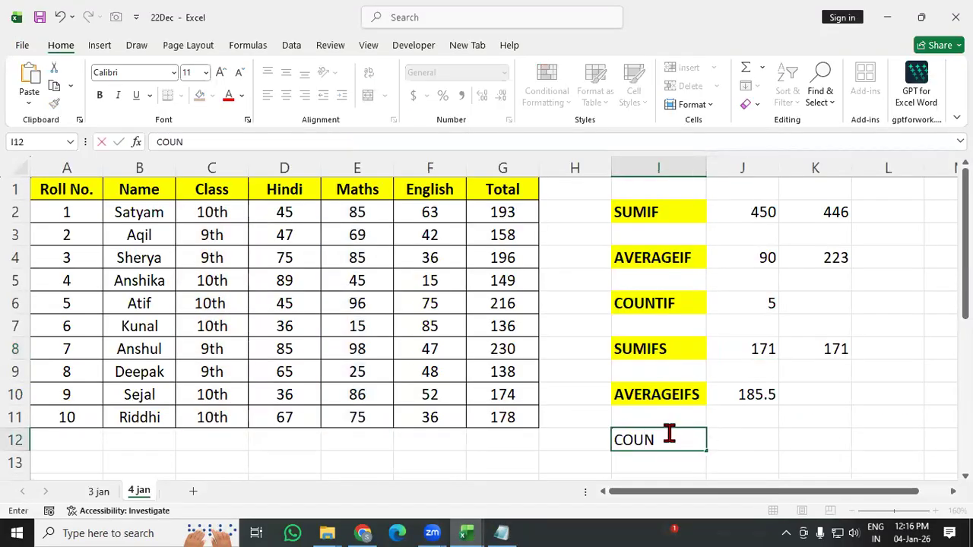
type("TIF")
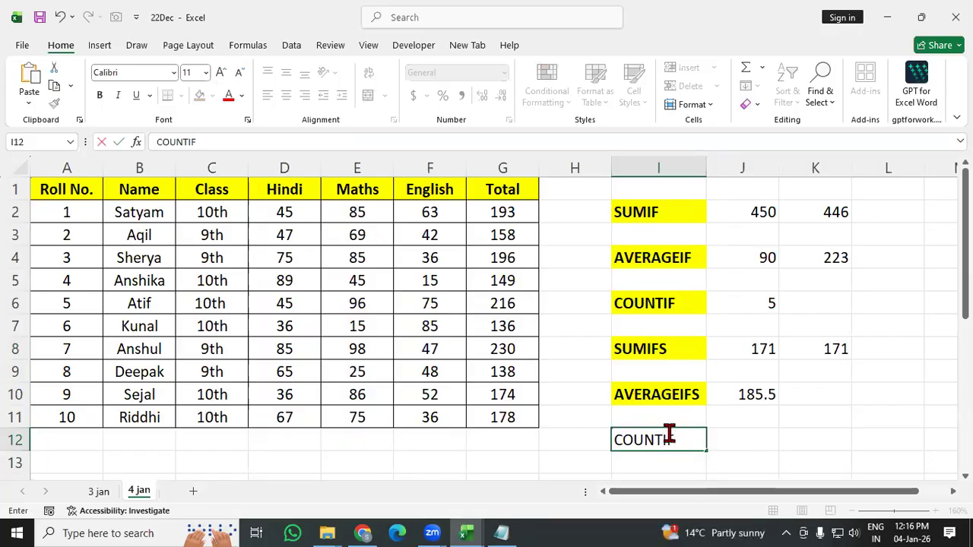
type("S")
left_click(798, 448)
left_click(658, 447)
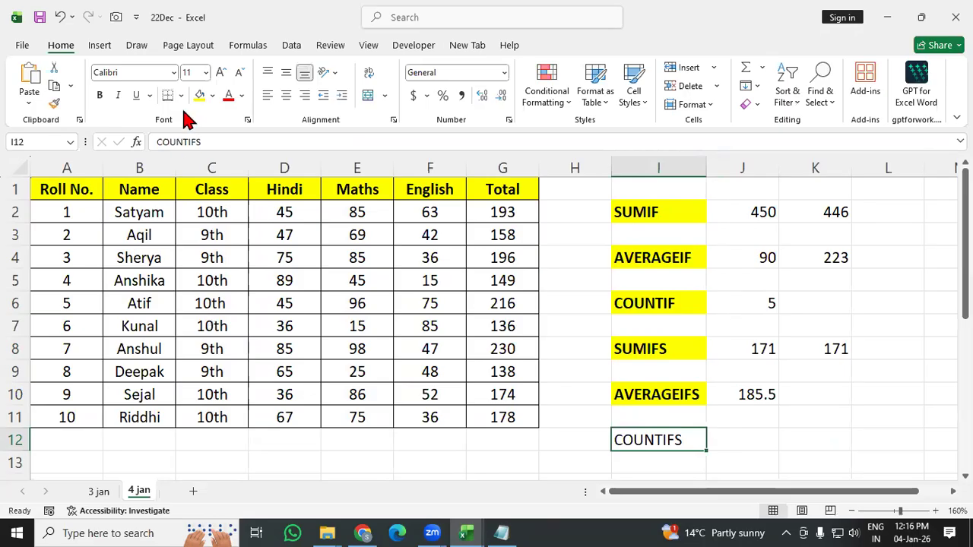
left_click(199, 95)
left_click(104, 96)
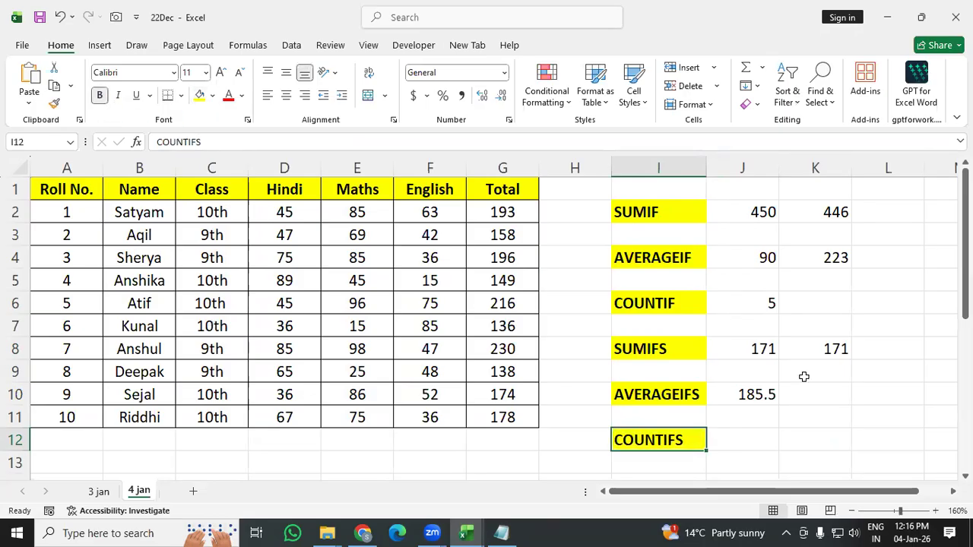
Begin a COUNTIFS formula in J12 with the Maths marks E2:E11 as the first criteria range.
left_click(856, 423)
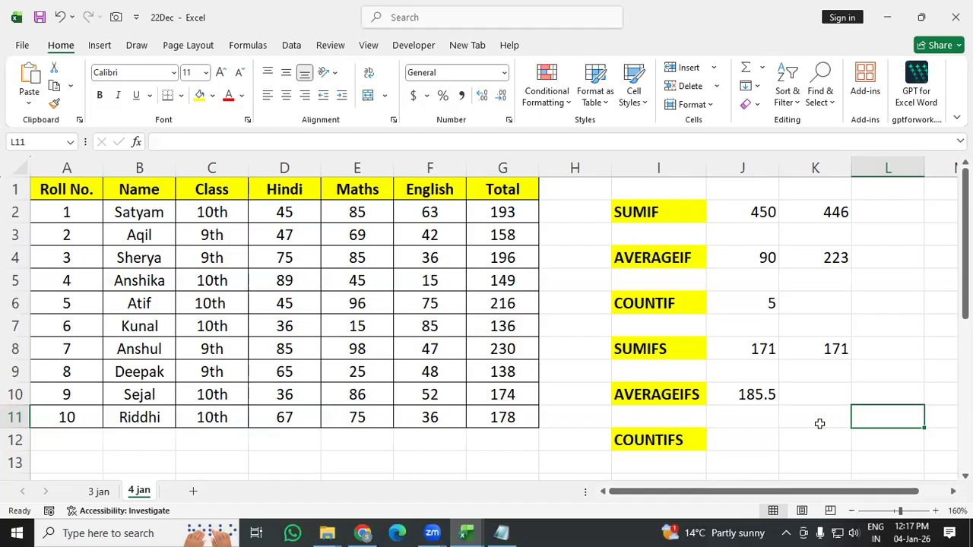
left_click(754, 449)
type("=COUNTS")
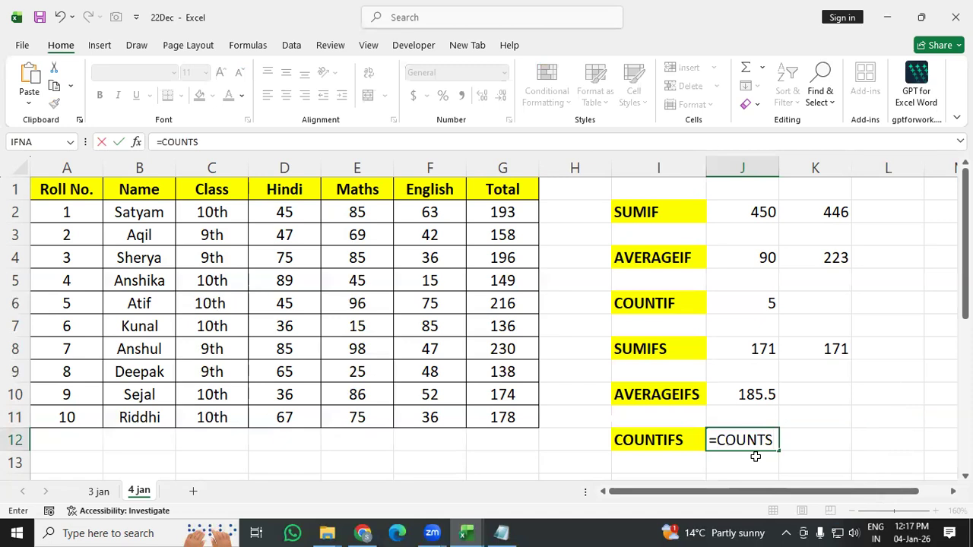
key("BackSpace")
type("IFS")
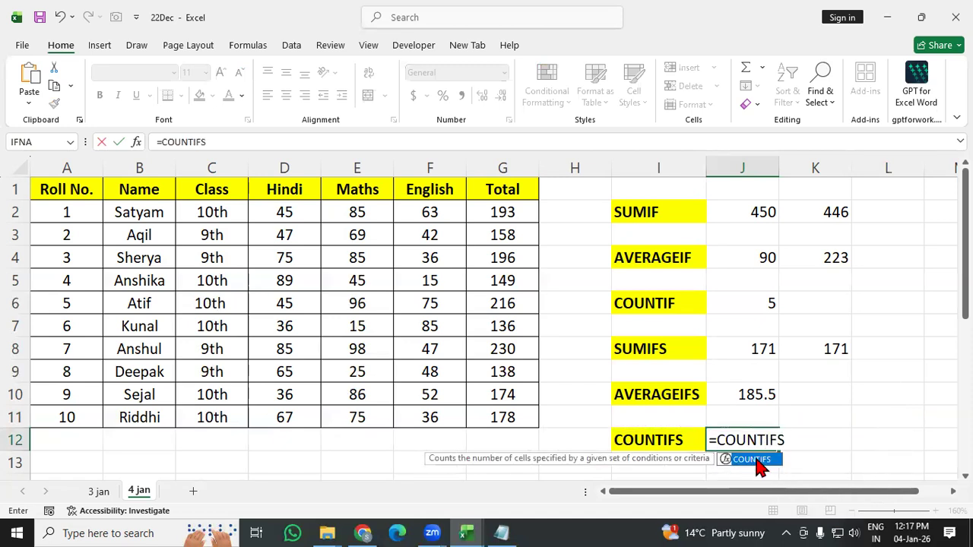
type("(")
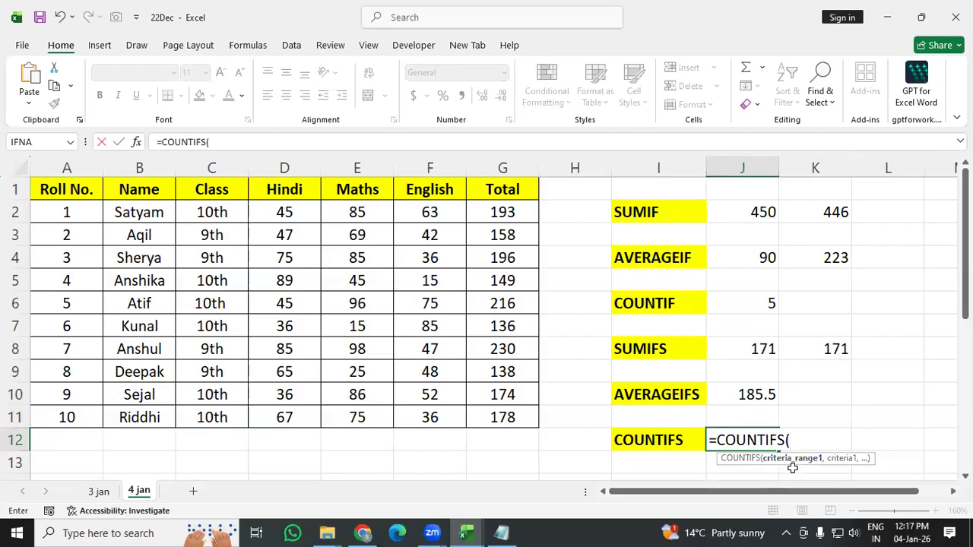
left_click_drag(367, 212, 359, 416)
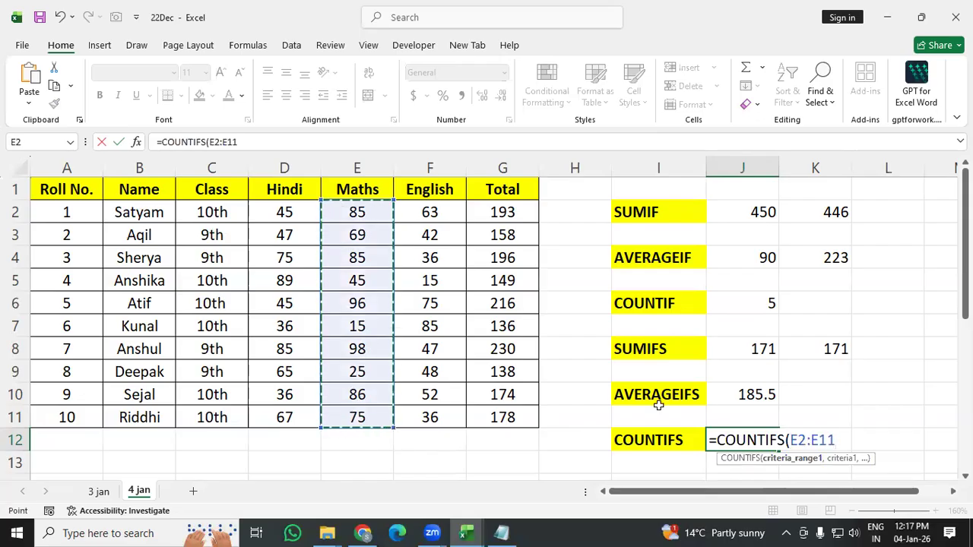
type(",")
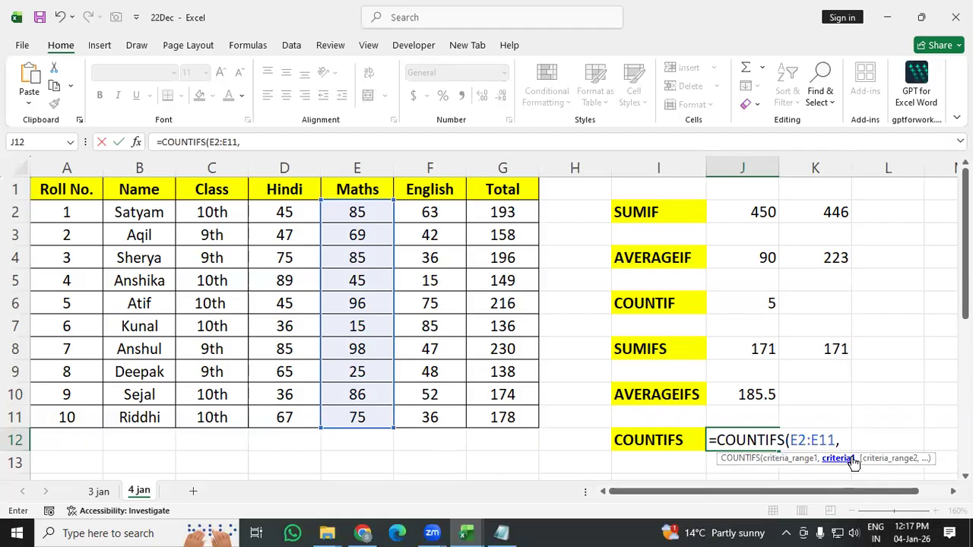
Complete the COUNTIFS formula in J12 with the criterion ">80" and the class range C2:C11 matched to "10th".
type("\">80\",")
left_click_drag(210, 215, 206, 417)
type(",\"10")
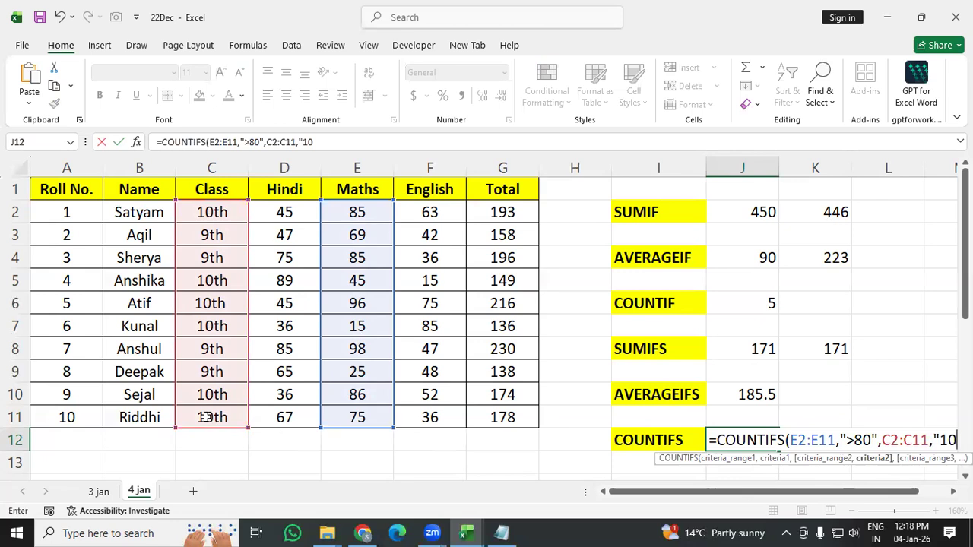
type("th\")")
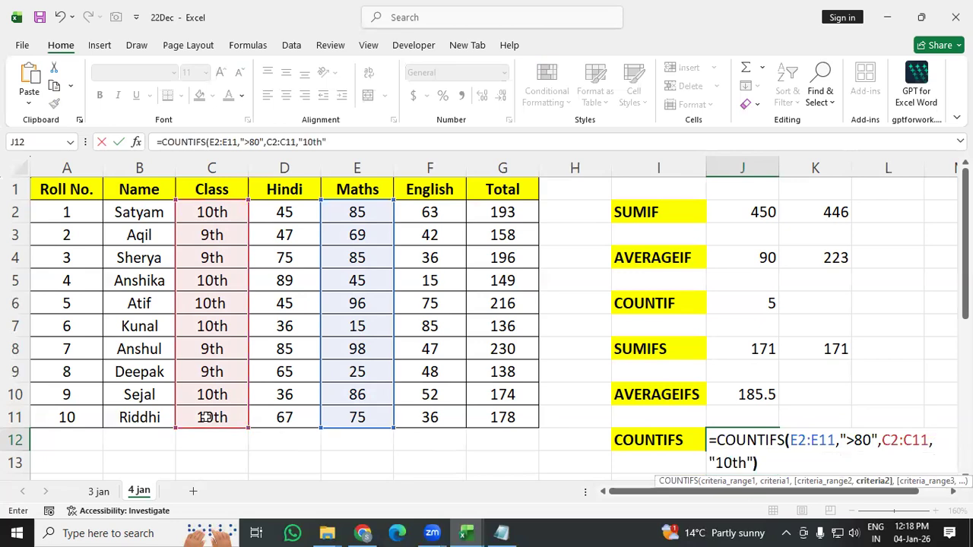
key("Return")
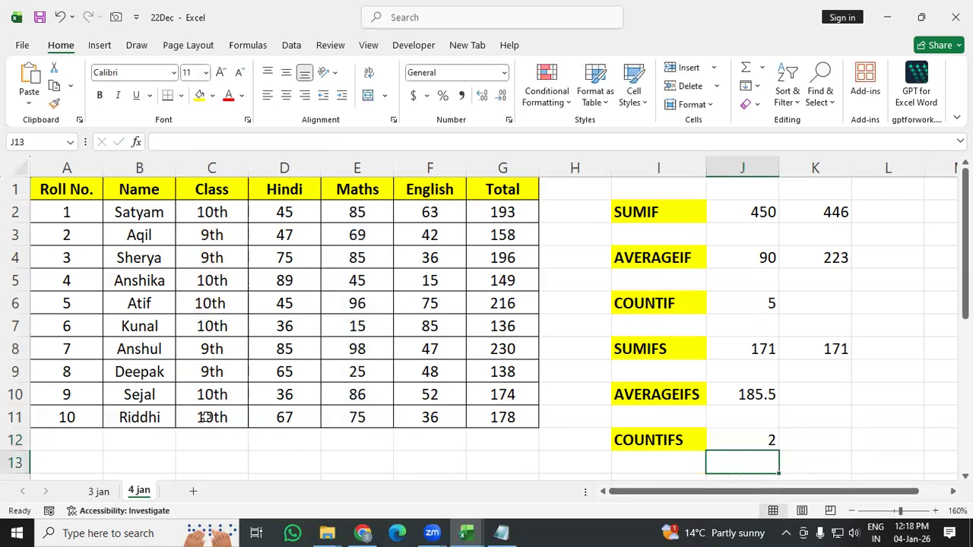
left_click(742, 441)
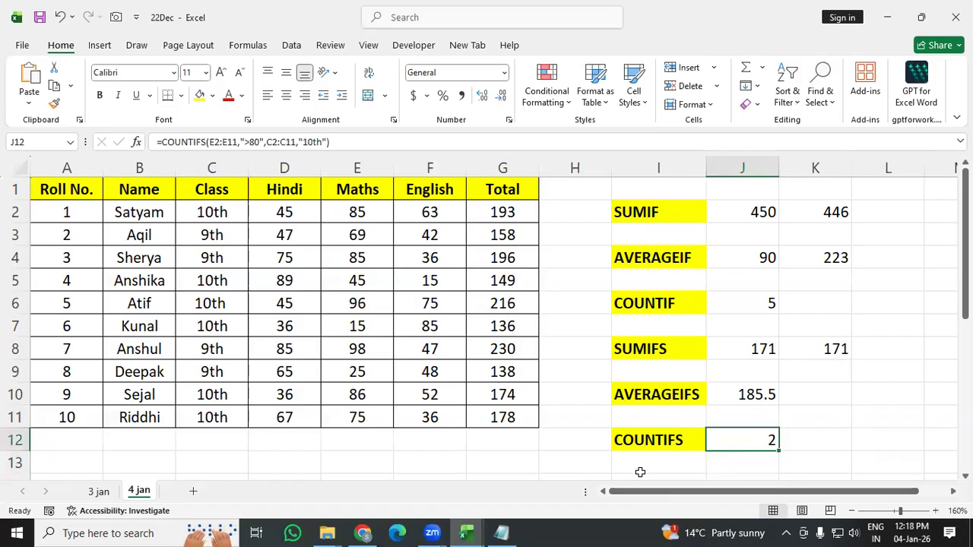
Check the 10th-class rows with Maths marks above 80 against the COUNTIFS result, comparing rows 2, 6 and 10.
left_click(382, 216)
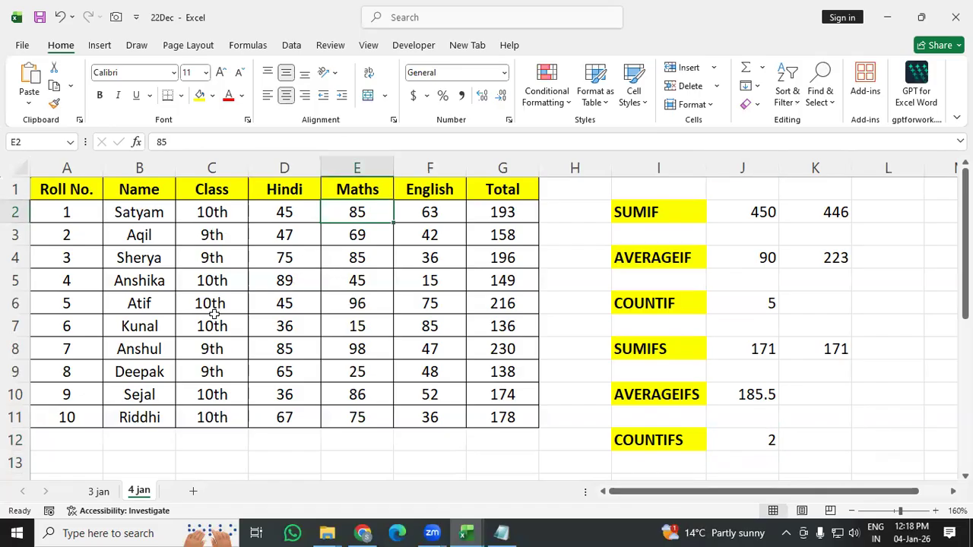
left_click(377, 308)
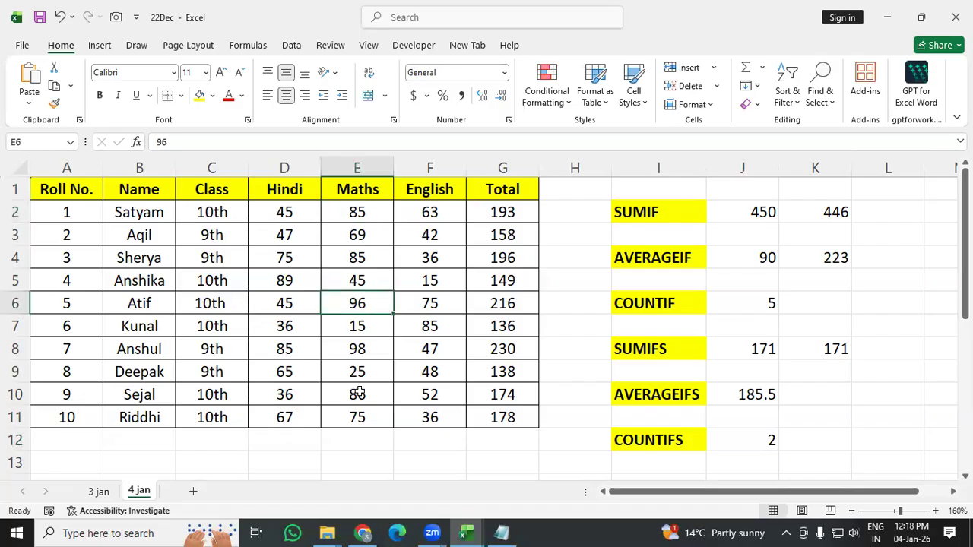
left_click(397, 400)
left_click_drag(198, 305, 353, 304)
left_click_drag(293, 305, 432, 304)
left_click(448, 424)
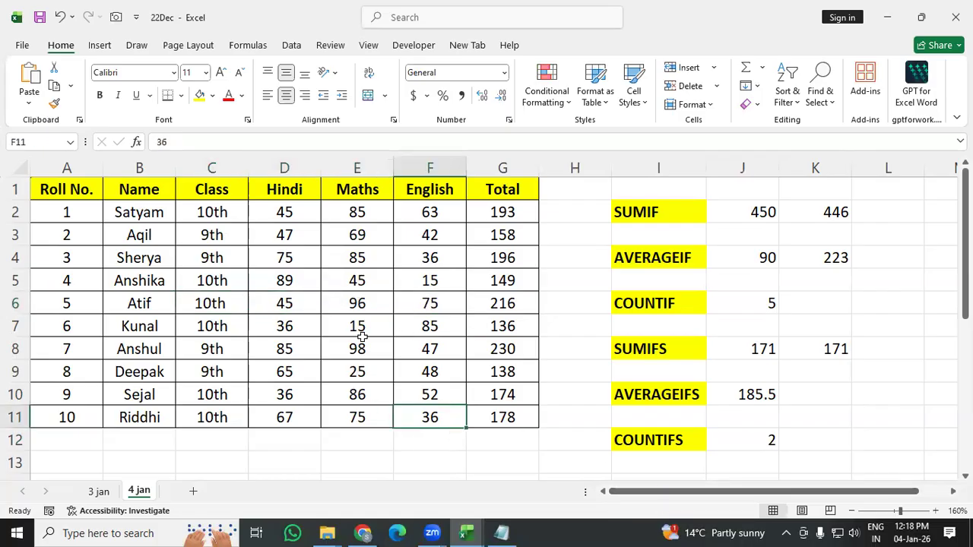
left_click(353, 306)
left_click(217, 396)
Re-enter the class in C6 as 10th and recheck the COUNTIFS formula in J12.
left_click(219, 307)
type("10th")
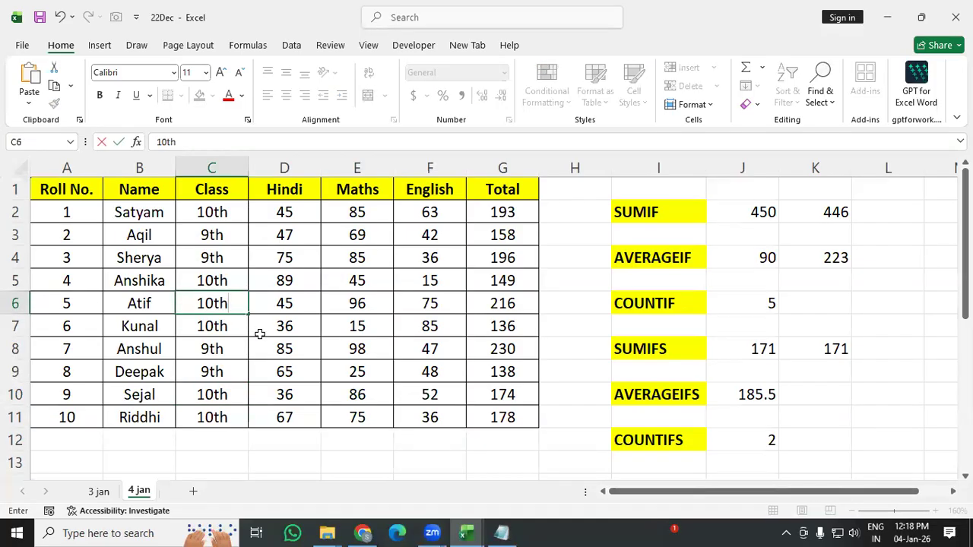
key("Return")
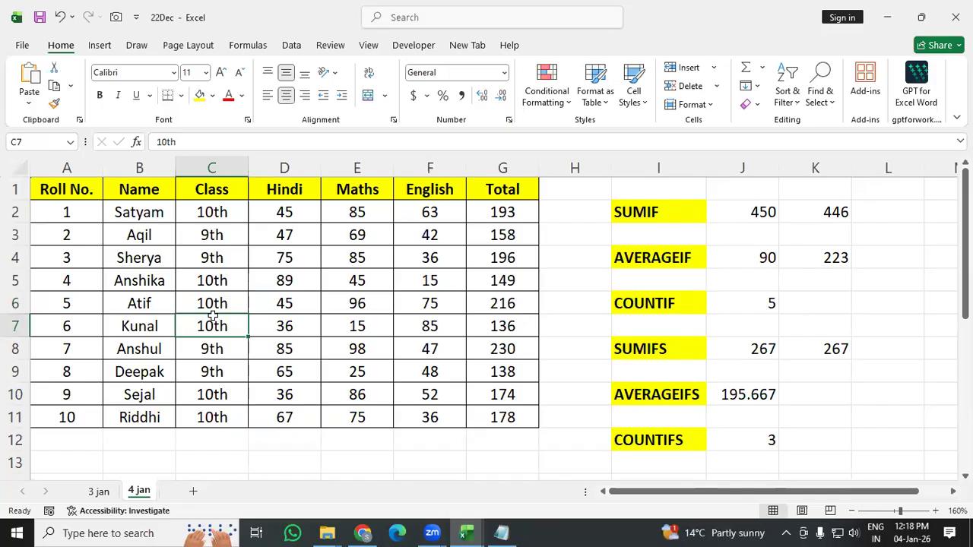
left_click(760, 440)
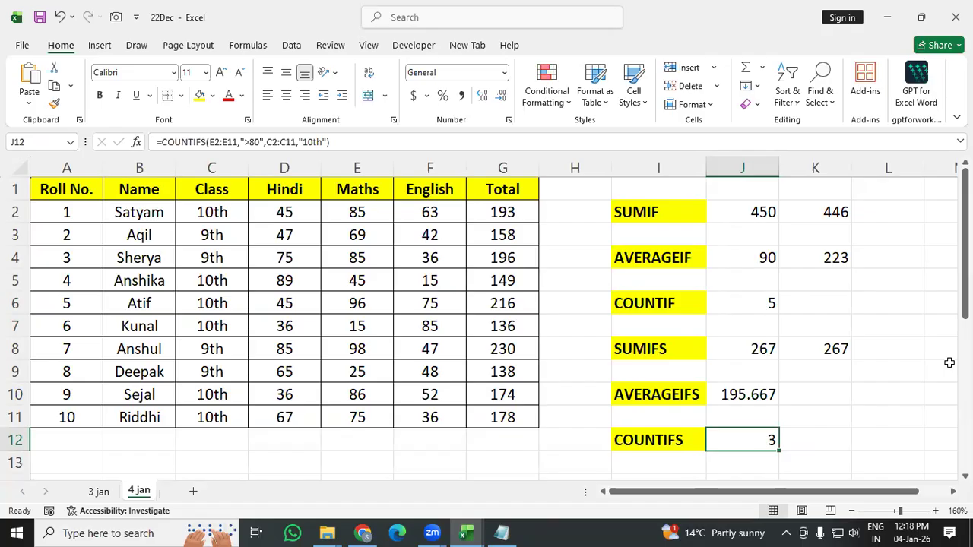
In the Notepad notes, copy the criteria arguments from the AVERAGEIFS syntax, starting at CriteriaRange1, into the unfinished COUNTIFS line.
key("alt+Tab")
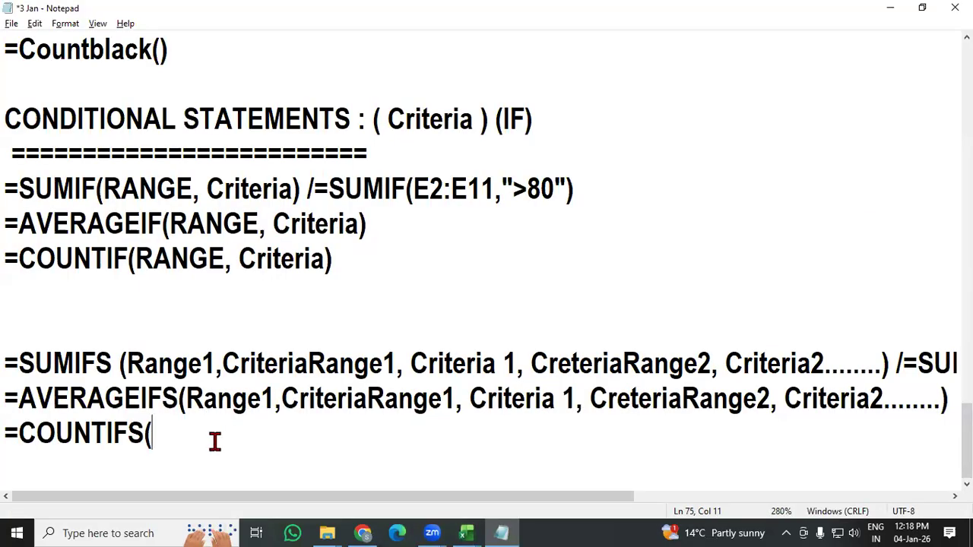
left_click_drag(282, 399, 937, 404)
key("ctrl+c")
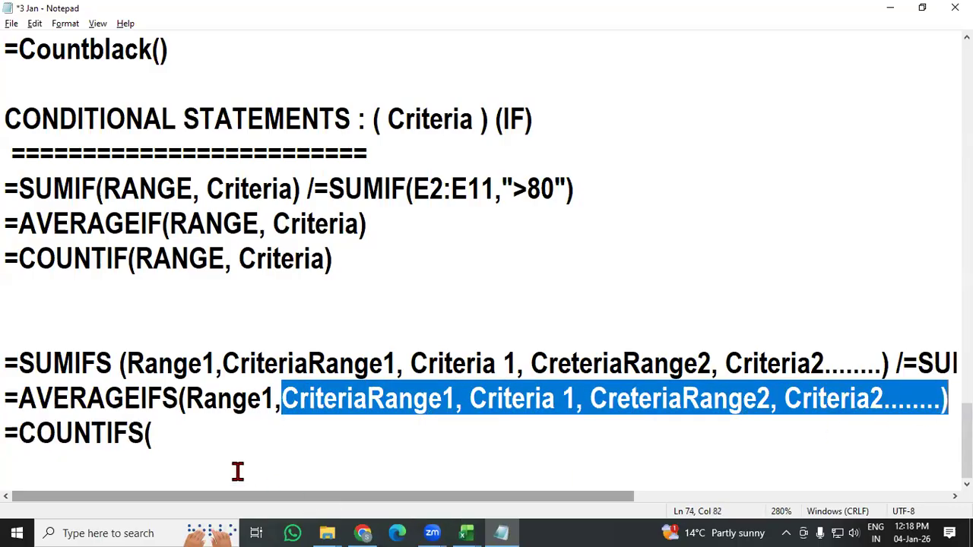
left_click(197, 441)
key("ctrl+v")
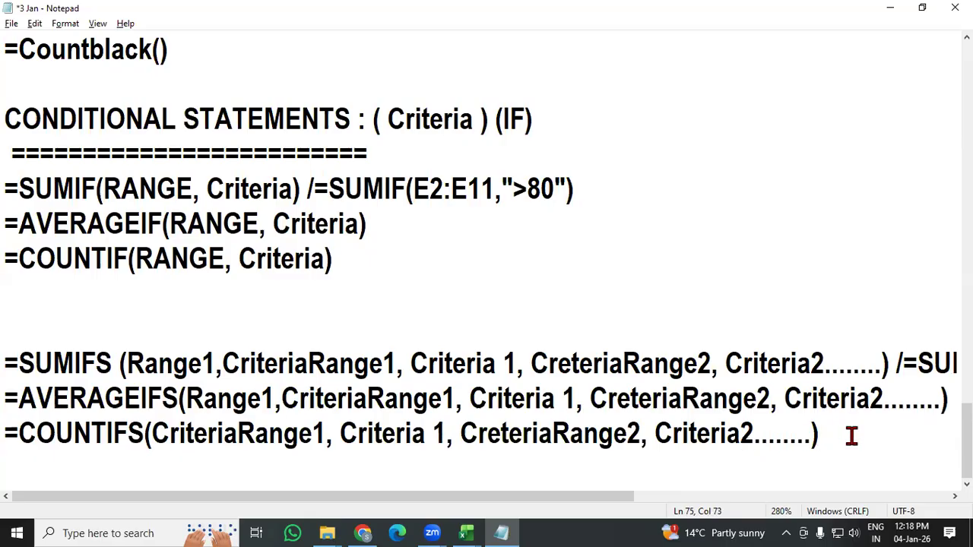
Add five blank lines below the COUNTIFS syntax in the notes.
scroll(347, 263, "down", 7)
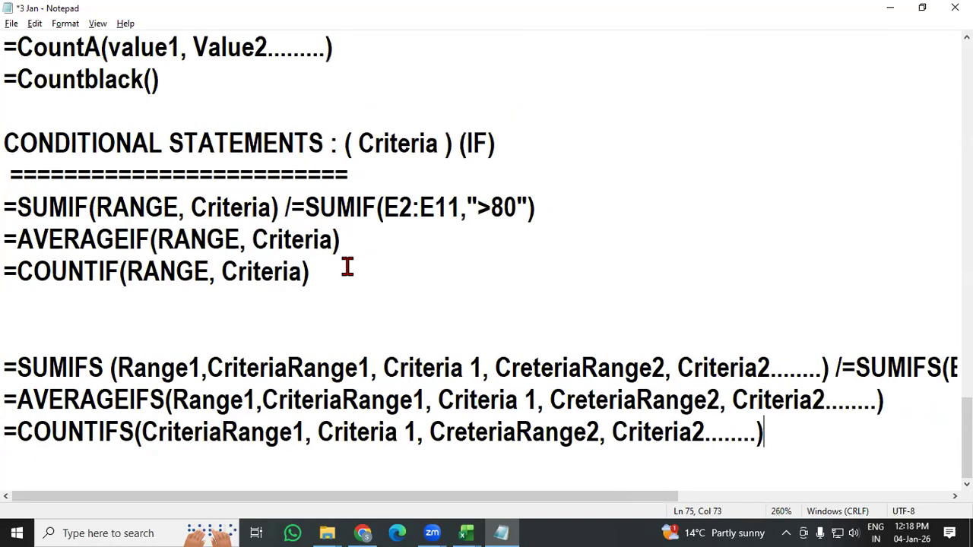
scroll(376, 264, "down", 2)
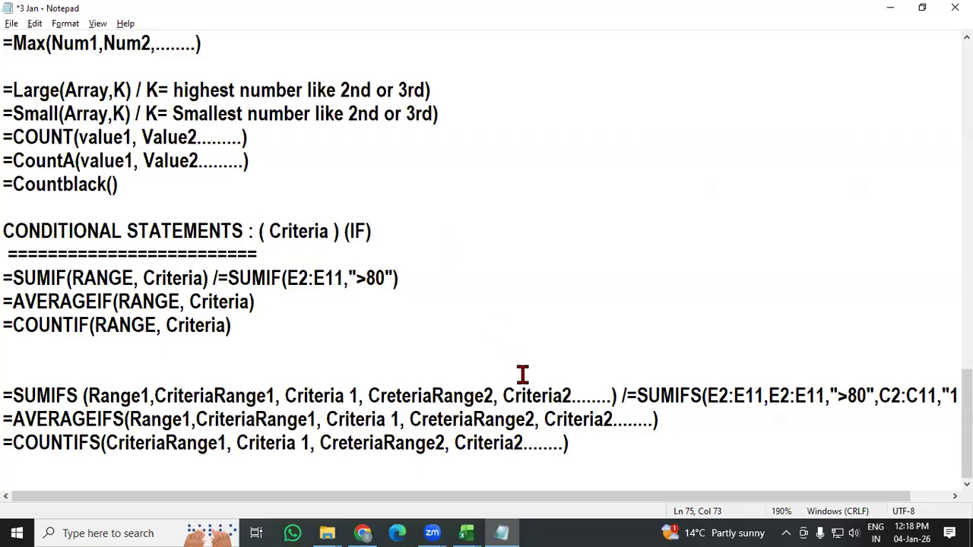
key("Return")
key("Return")
key("Return")
key("Return")
key("Return")
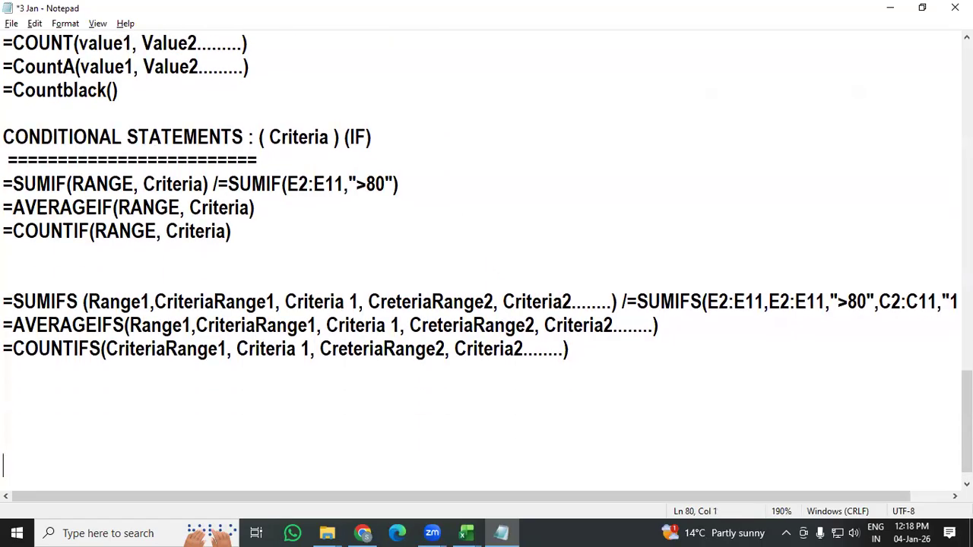
Save the Notepad notes and return to the 4 jan sheet in Excel.
key("ctrl+s")
key("alt+Tab")
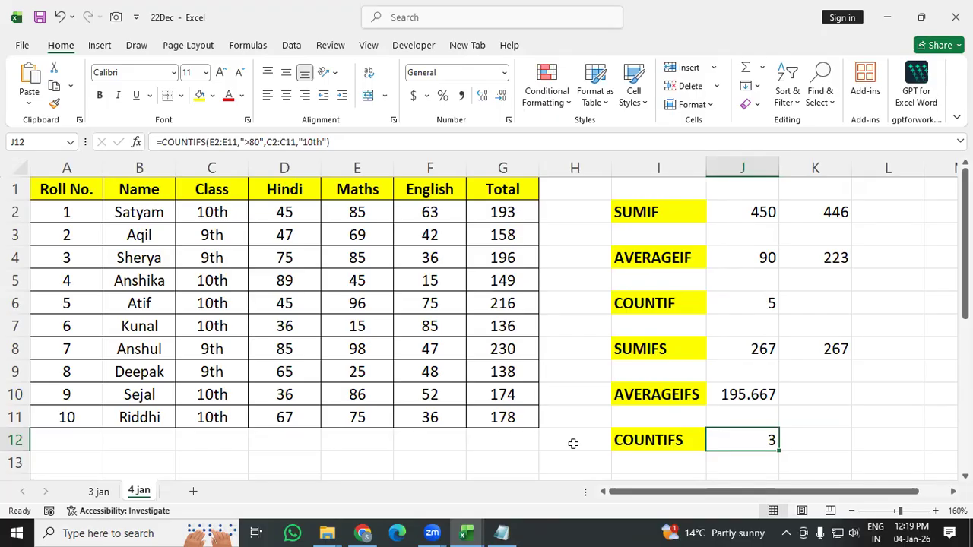
left_click(878, 402)
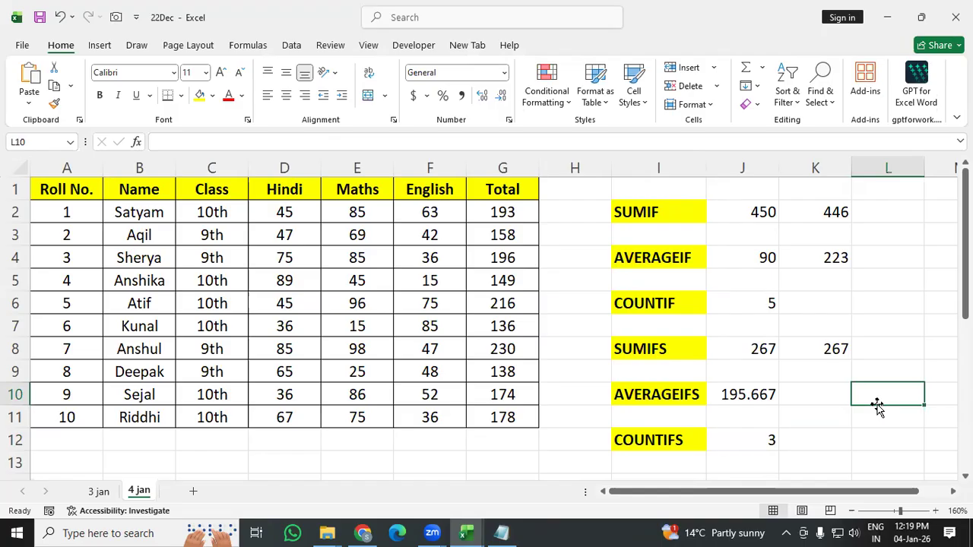
Clear the leftover results in row 18 beside the second marks table, starting at I18.
scroll(878, 406, "down", 4)
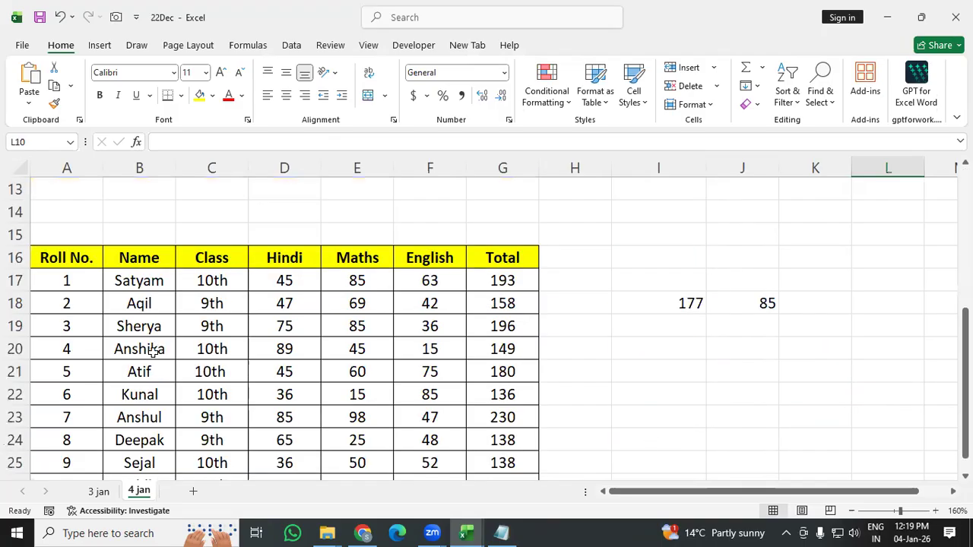
left_click_drag(67, 258, 526, 440)
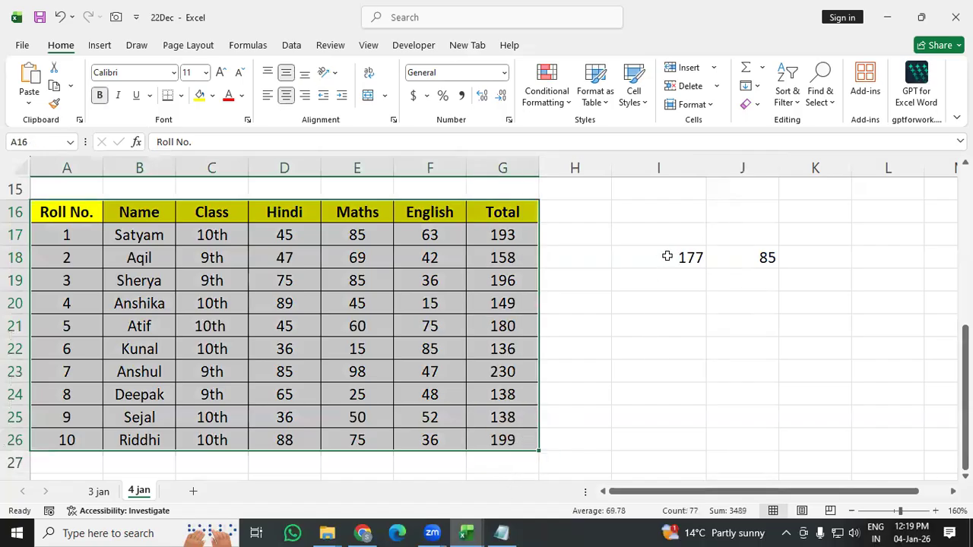
left_click_drag(667, 257, 813, 256)
key("Delete")
left_click(626, 366)
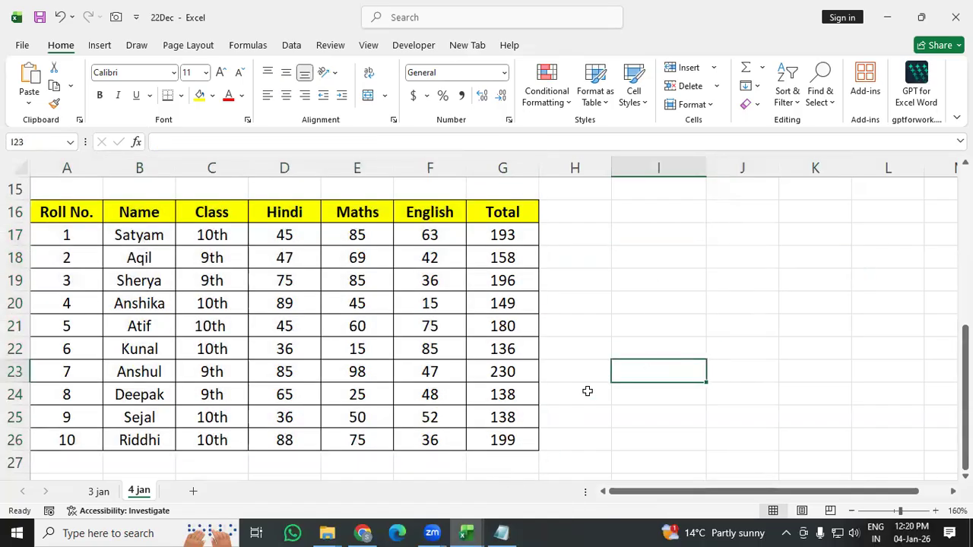
Re-enter the class in C21 of the second marks table as 10th.
scroll(586, 390, "up", 5)
scroll(623, 389, "down", 4)
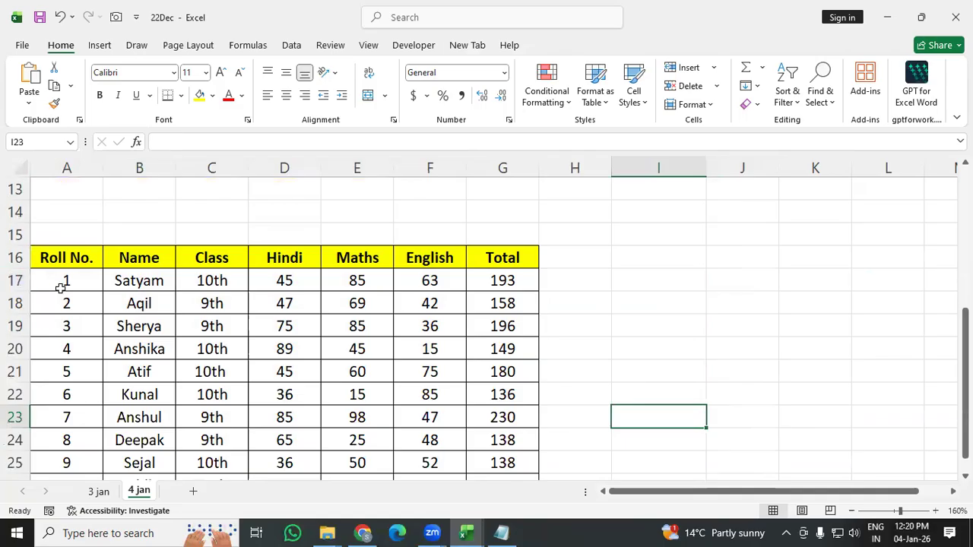
left_click(243, 381)
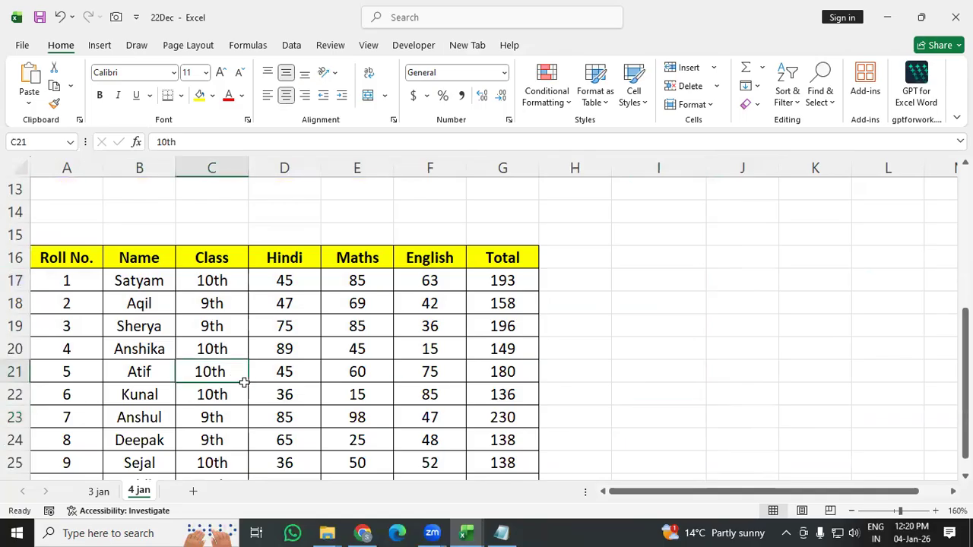
type("10th")
key("Return")
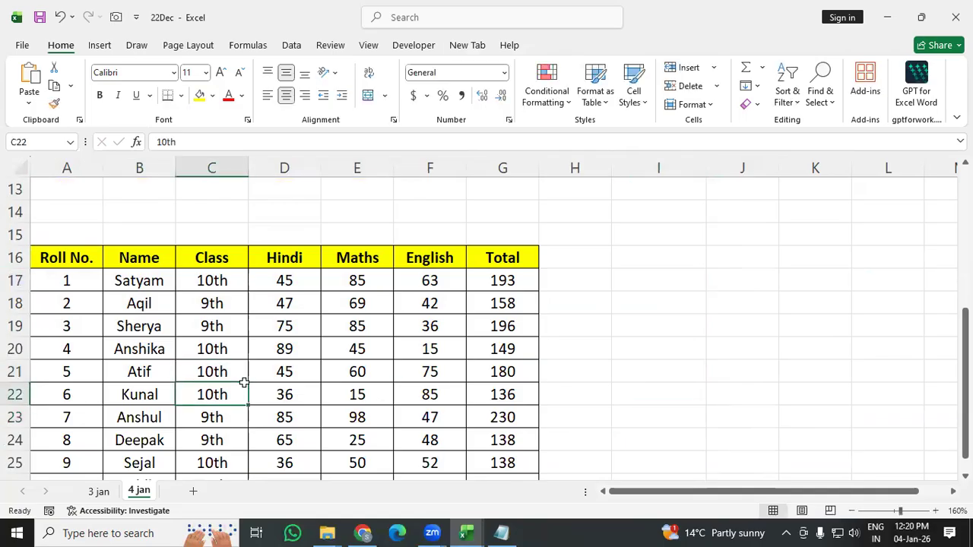
left_click(741, 371)
scroll(624, 390, "up", 5)
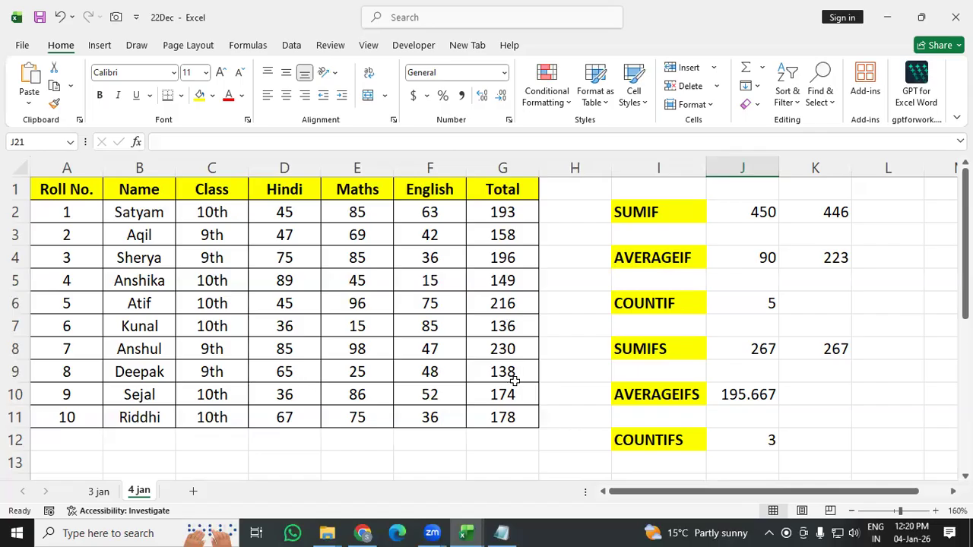
Enter the label IF in H15, just above and beside the second table's header row.
scroll(668, 337, "down", 7)
scroll(618, 354, "up", 3)
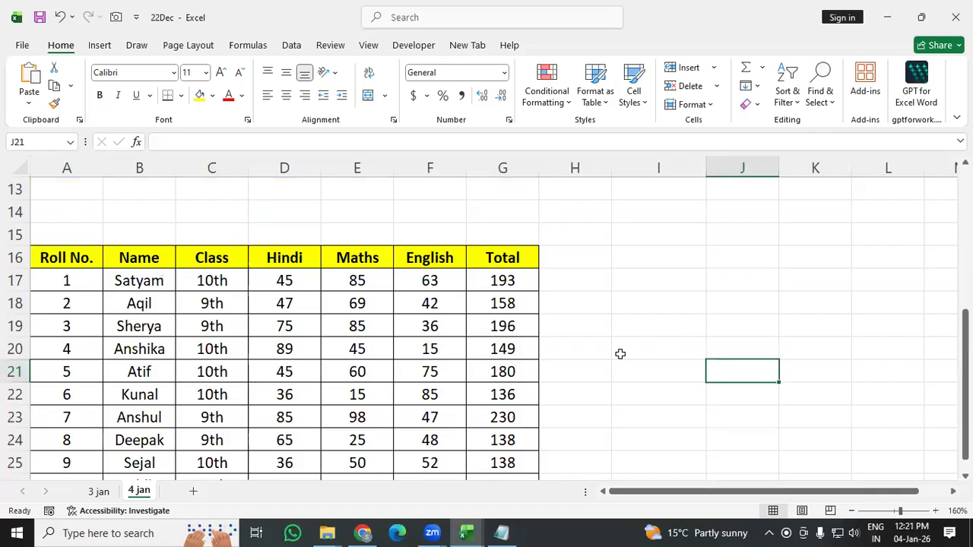
left_click(589, 255)
key("Up")
type("IF")
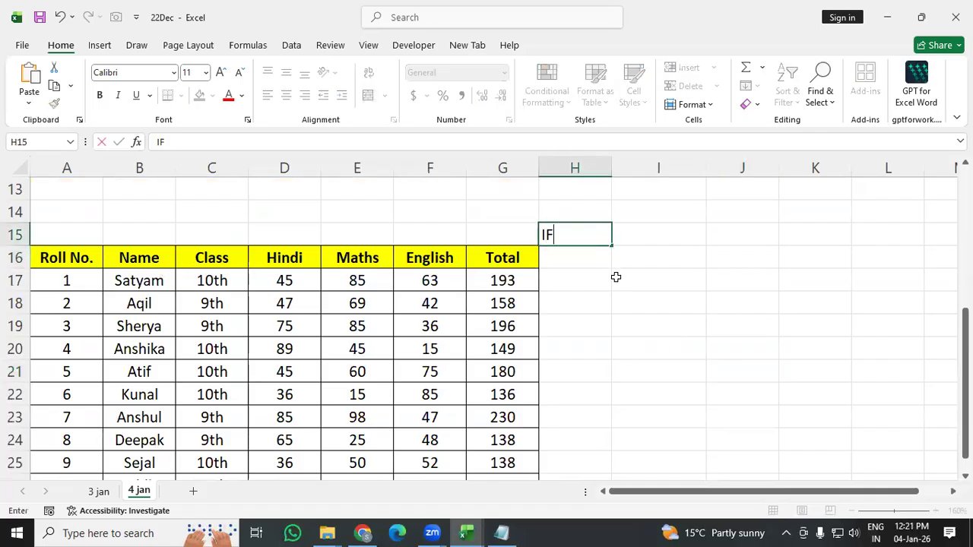
left_click(616, 277)
left_click(565, 243)
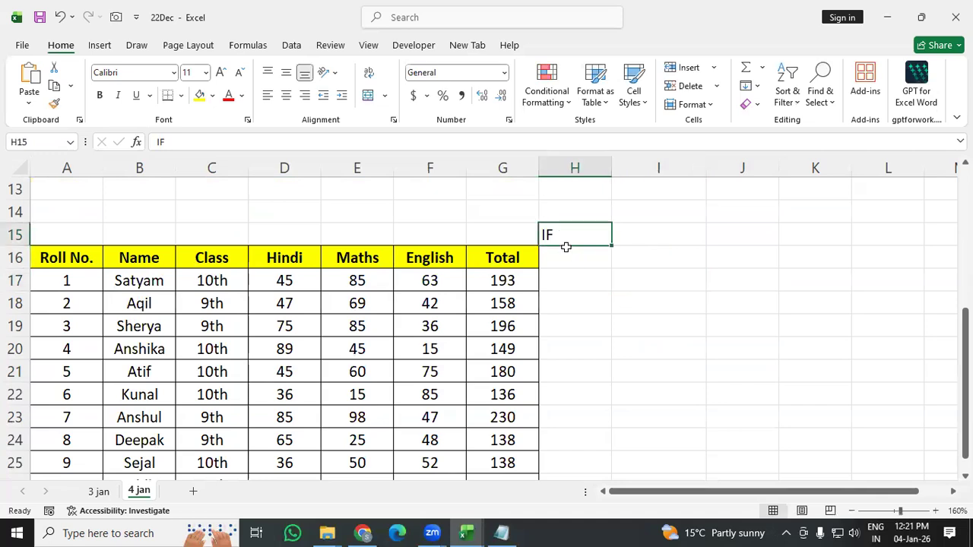
Make the IF label in H15 bold, center it horizontally and vertically, and give it a blue fill.
key("ctrl+b")
left_click(286, 95)
left_click(285, 72)
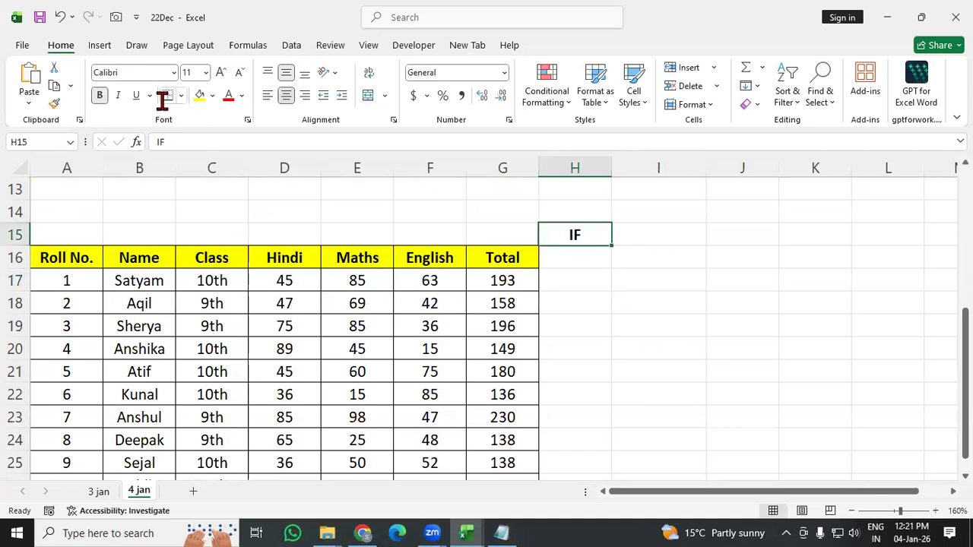
left_click(213, 96)
left_click(287, 199)
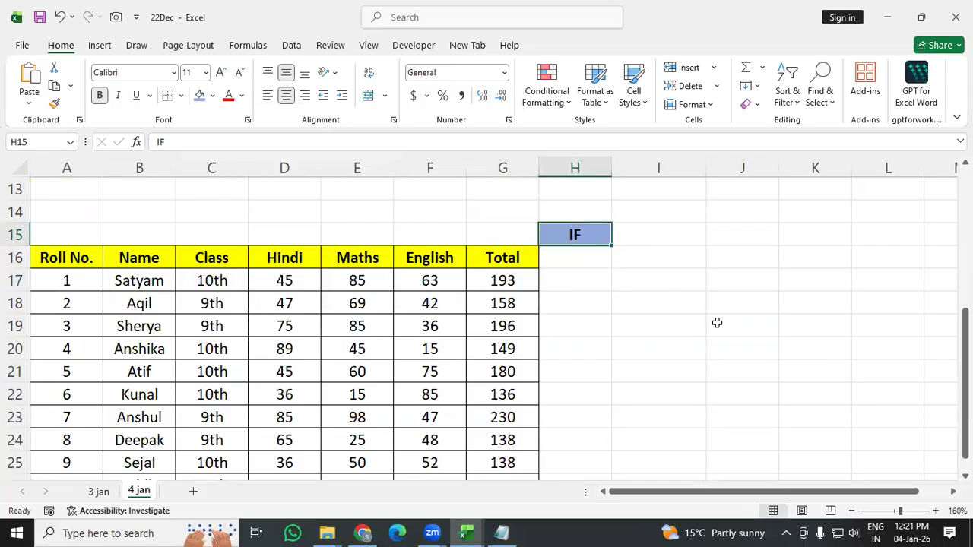
left_click(713, 320)
Switch to the Notepad notes and insert three new lines directly below the COUNTIFS syntax.
left_click(578, 265)
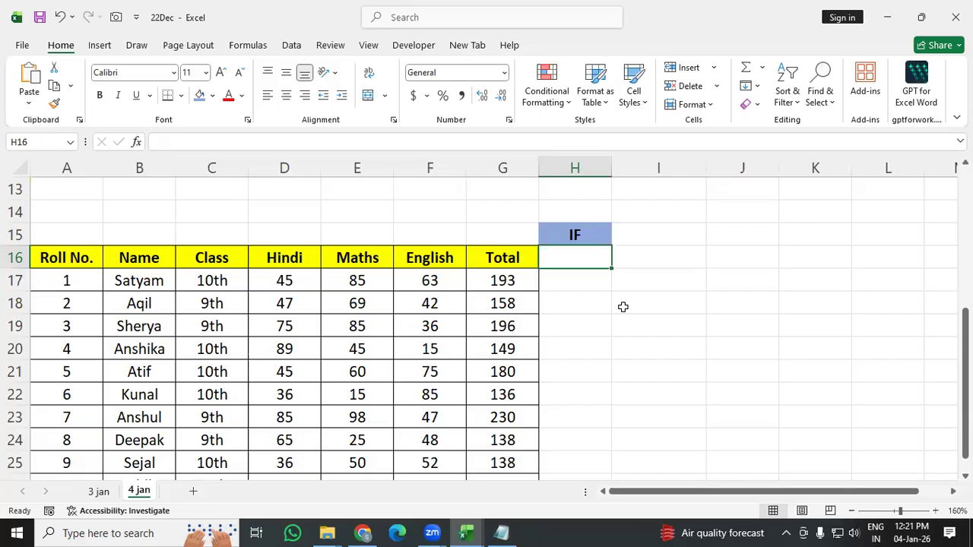
key("alt+Tab")
scroll(506, 321, "down", 1)
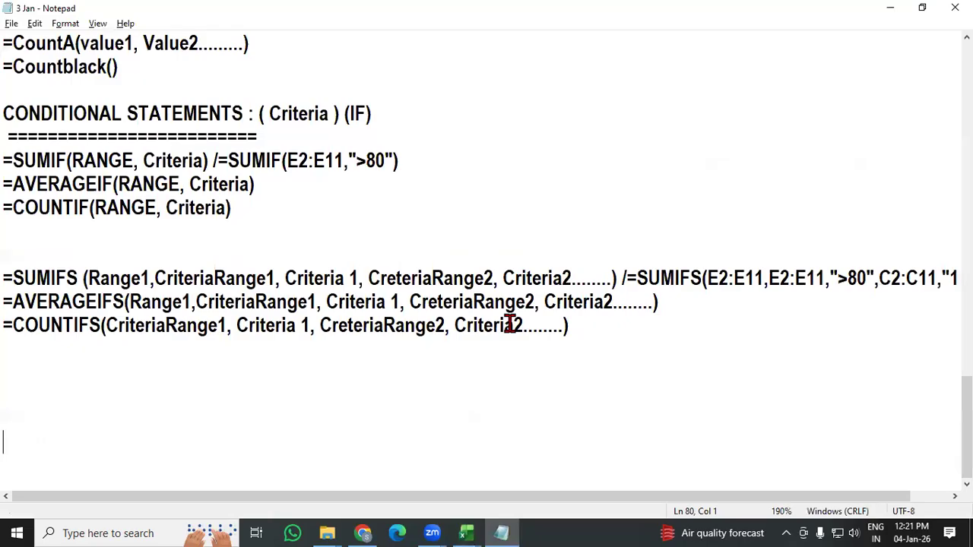
left_click(665, 335)
key("Return")
key("Return")
key("Return")
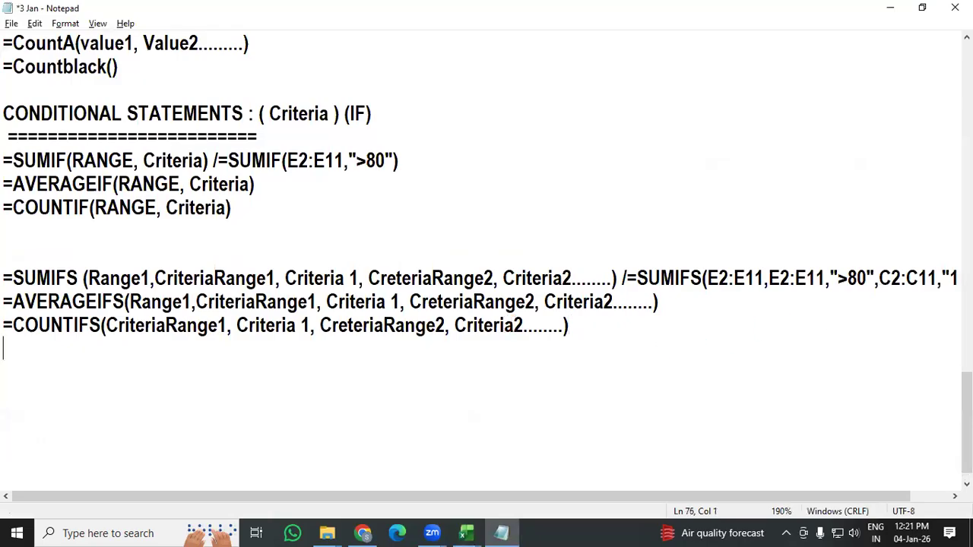
scroll(534, 296, "down", 1)
Record the IF syntax in the notes as =IF(Logical test, "TRUE", "False").
type("=IF(")
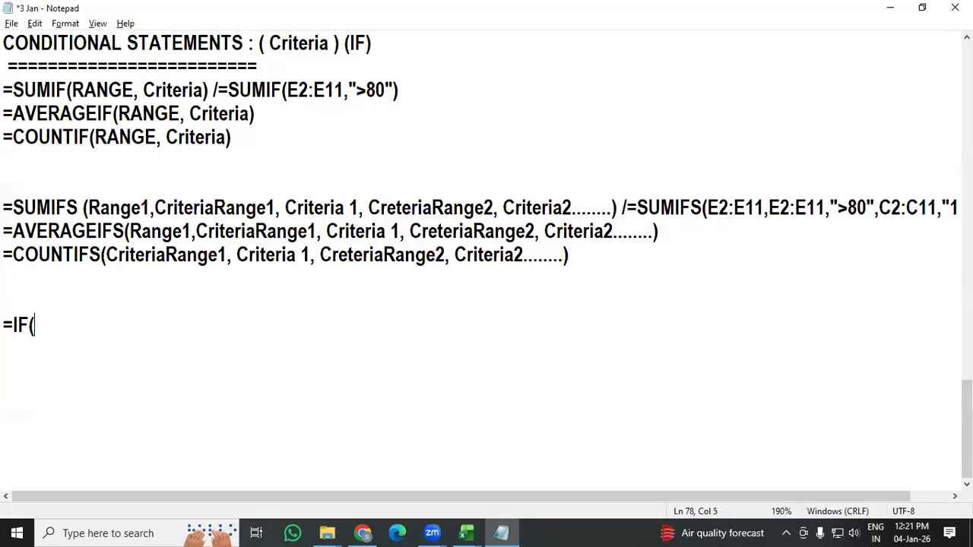
key("BackSpace")
type("Logical test")
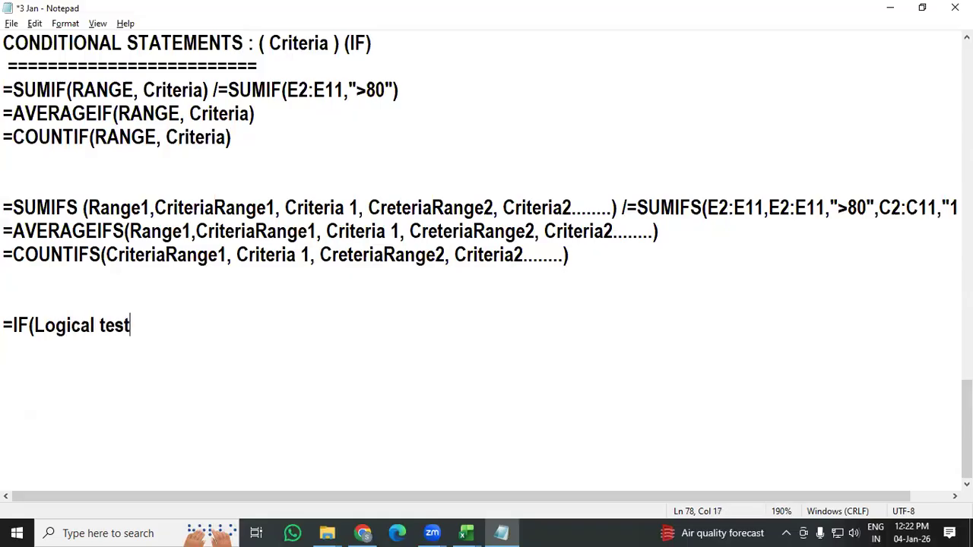
type(", \"TRUE")
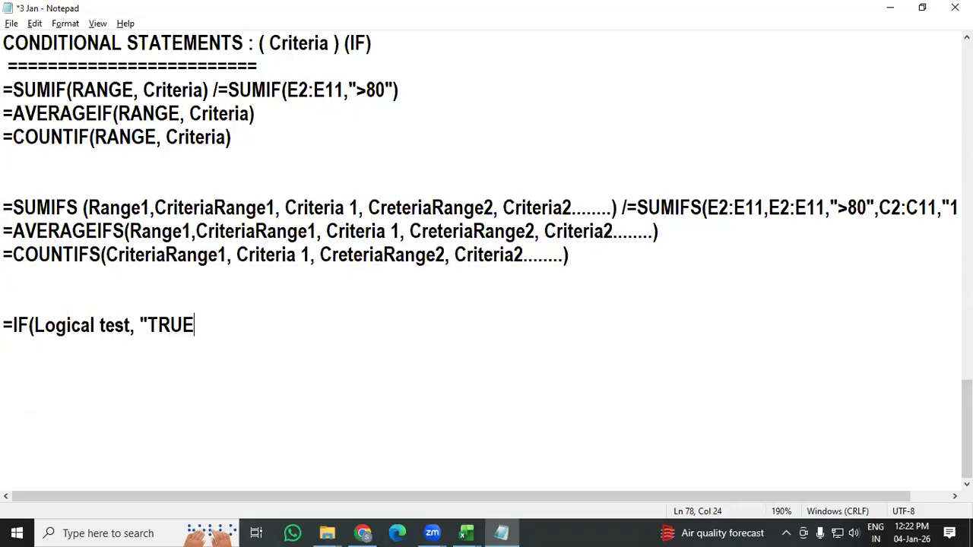
type("\"")
key("BackSpace")
type(",")
type("\"False\")")
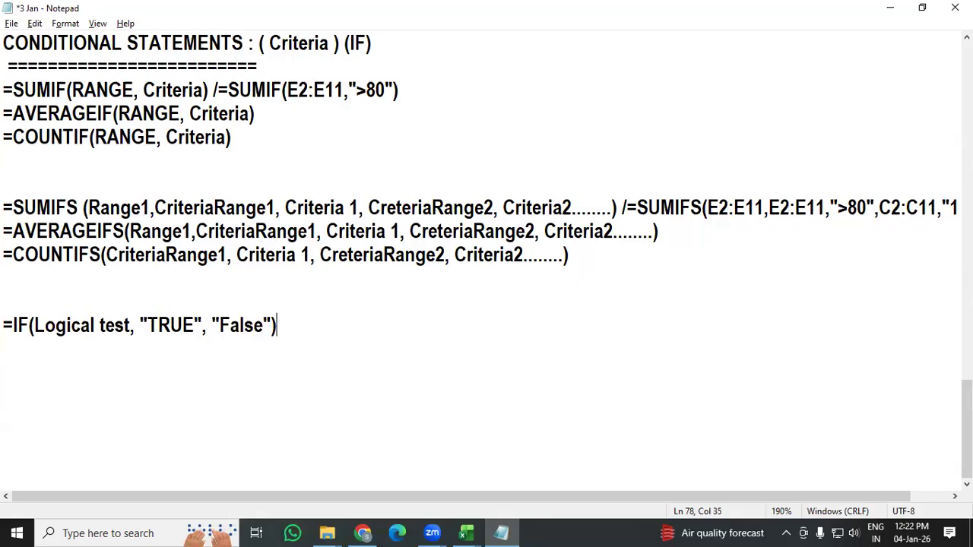
Switch back to Excel and enter the column header PASS/FAIL in H16, beside Total.
key("alt+Tab")
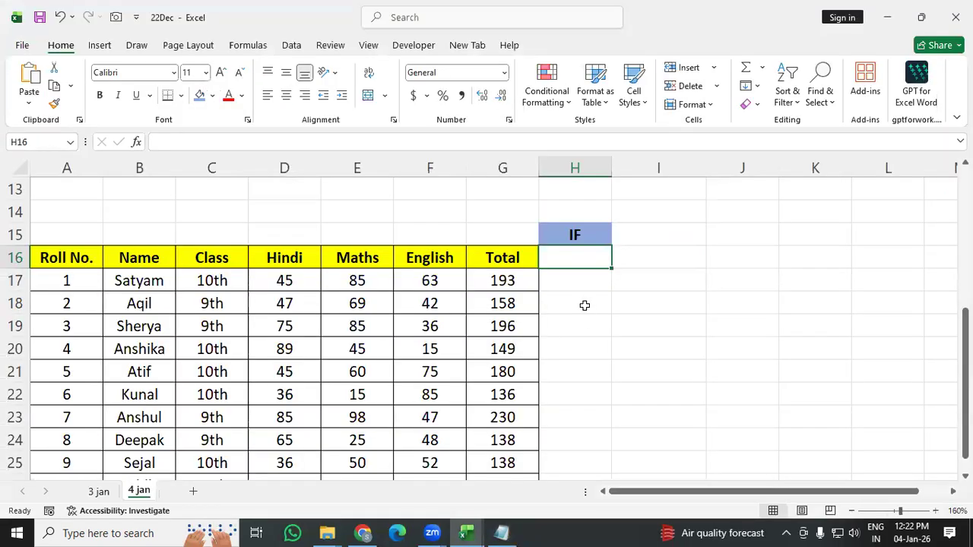
left_click(584, 282)
left_click(579, 257)
type("PASS")
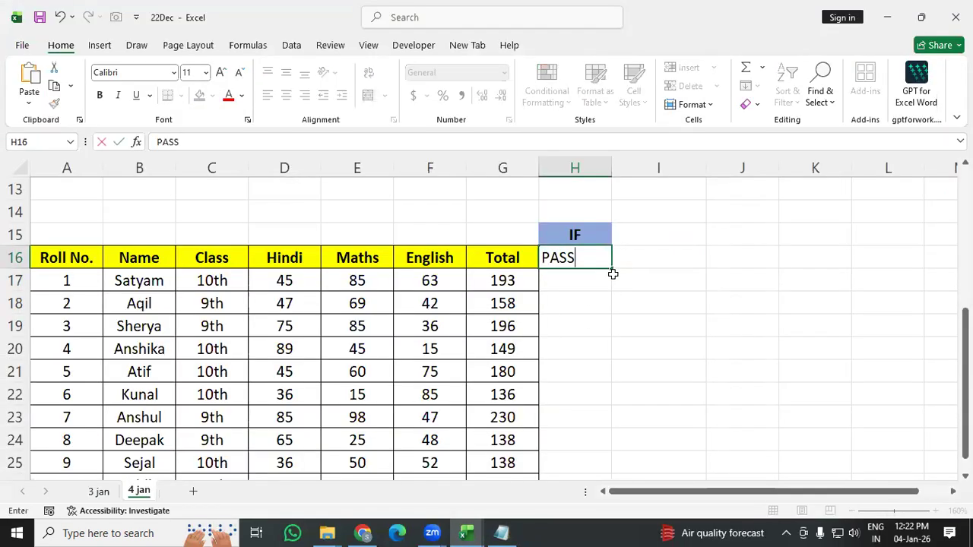
type("/FALI")
key("BackSpace")
key("BackSpace")
type("IL")
key("Return")
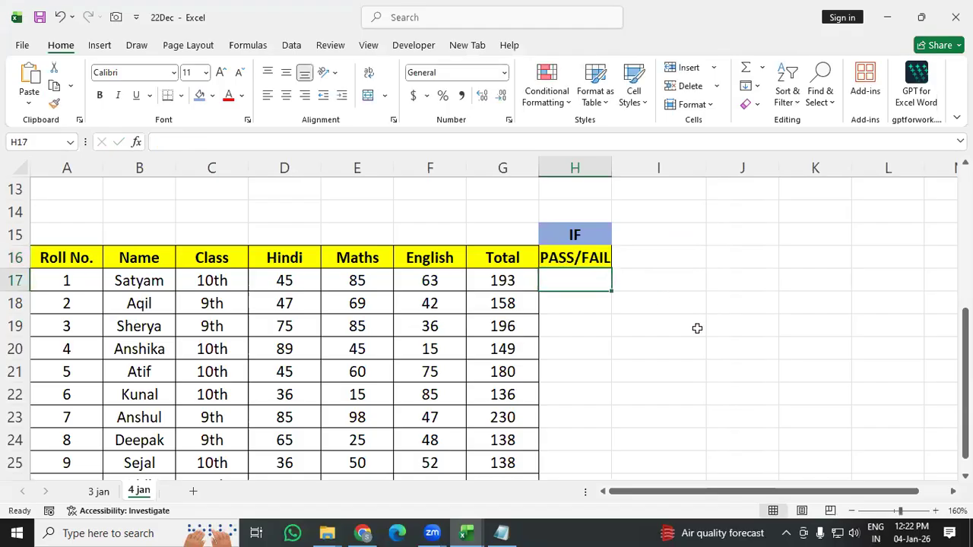
Enter the formula =IF(G17>180,"PASS","FAIL") in H17.
type("=IF(")
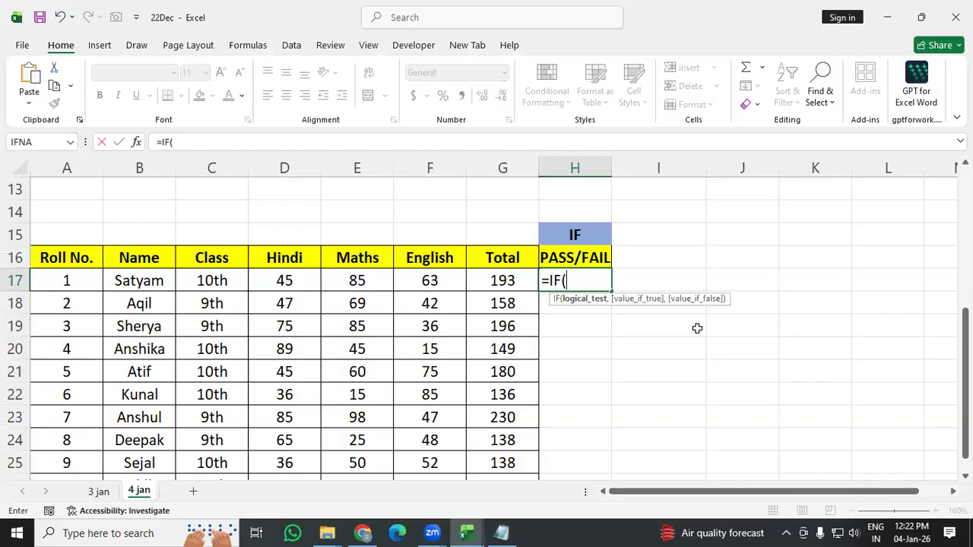
left_click(521, 280)
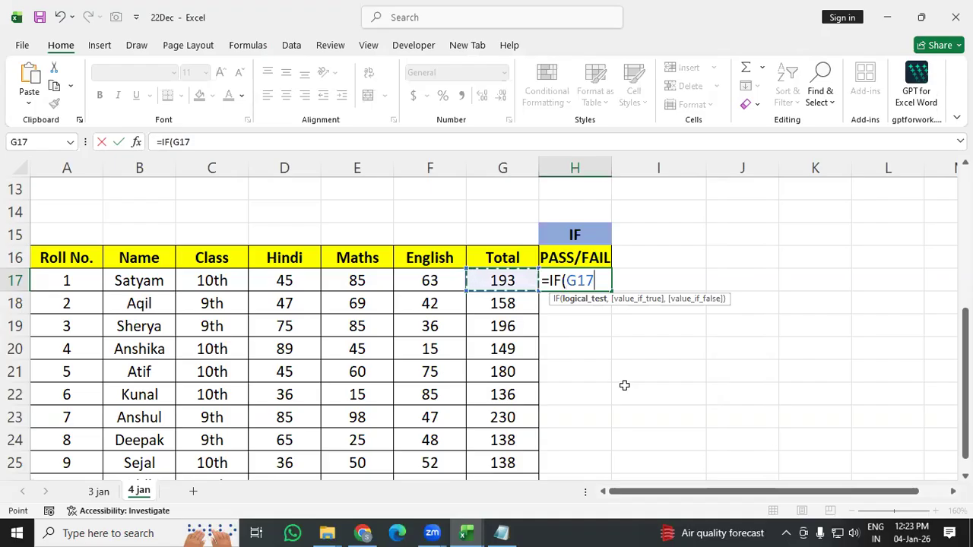
type(">")
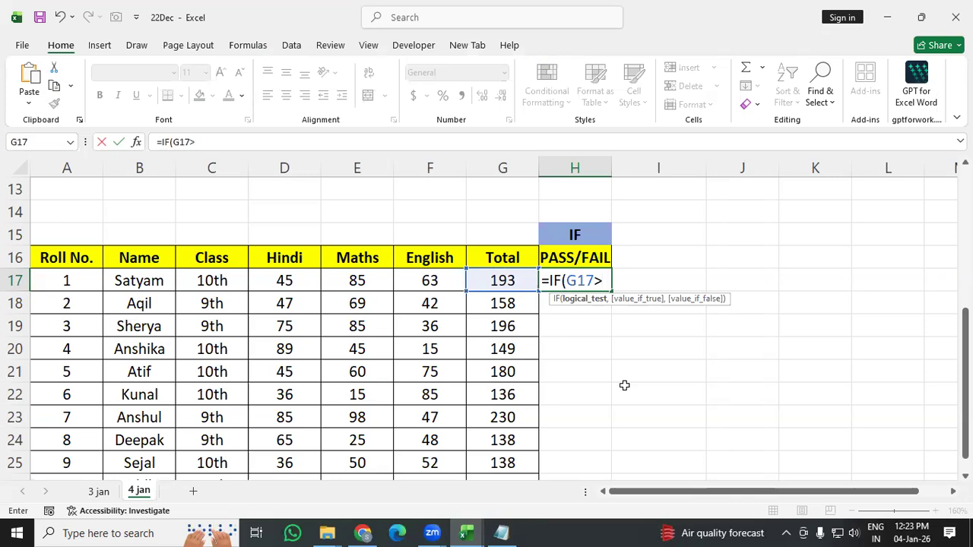
type("180,")
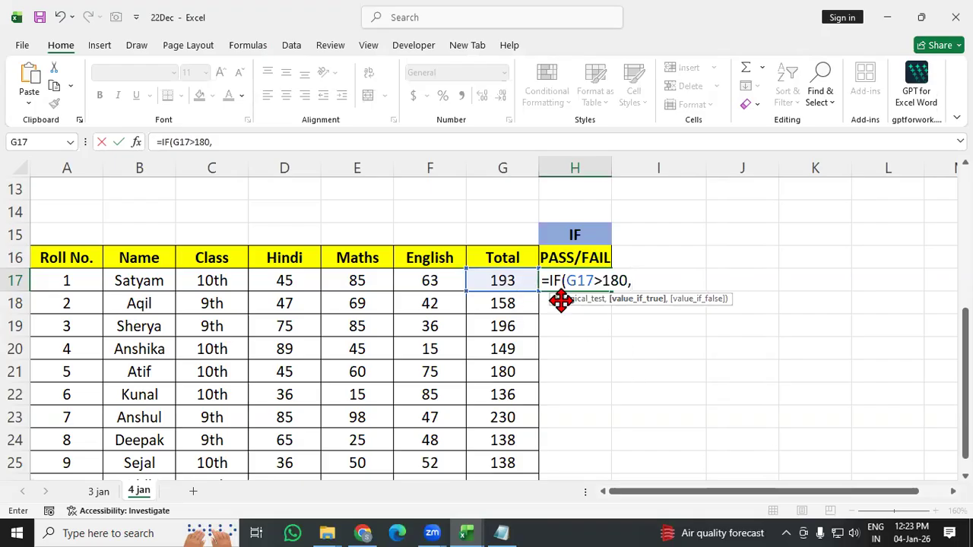
type("\"PAS")
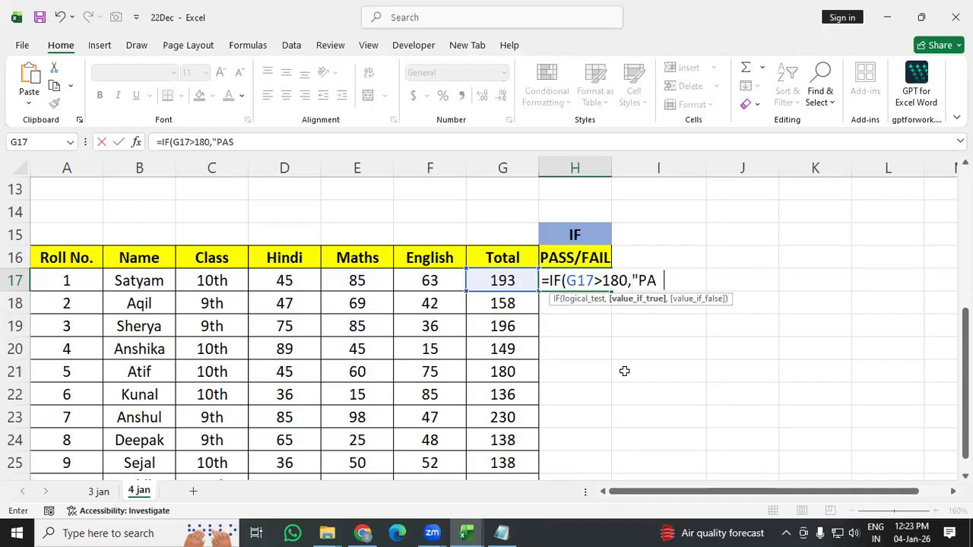
type("S\",")
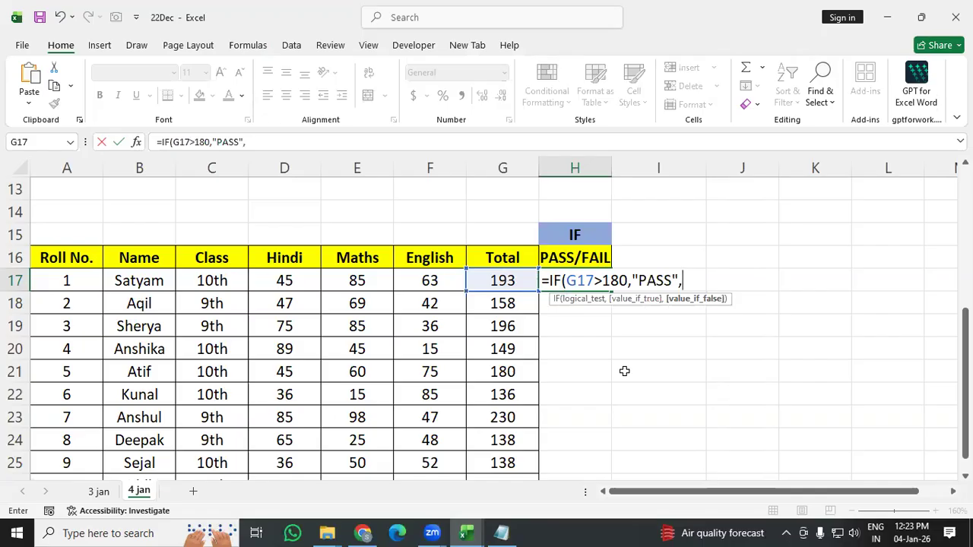
type("\"FAIL\")")
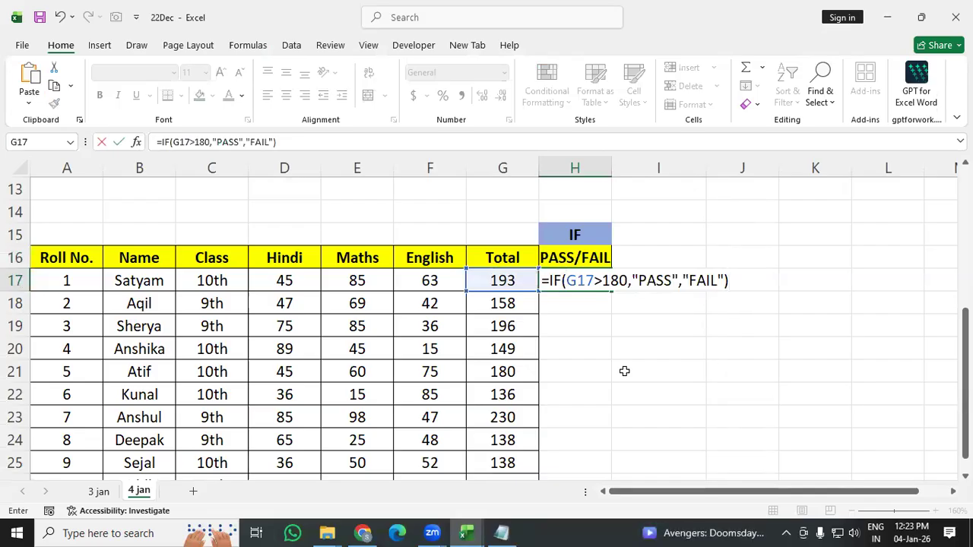
key("Return")
left_click(571, 288)
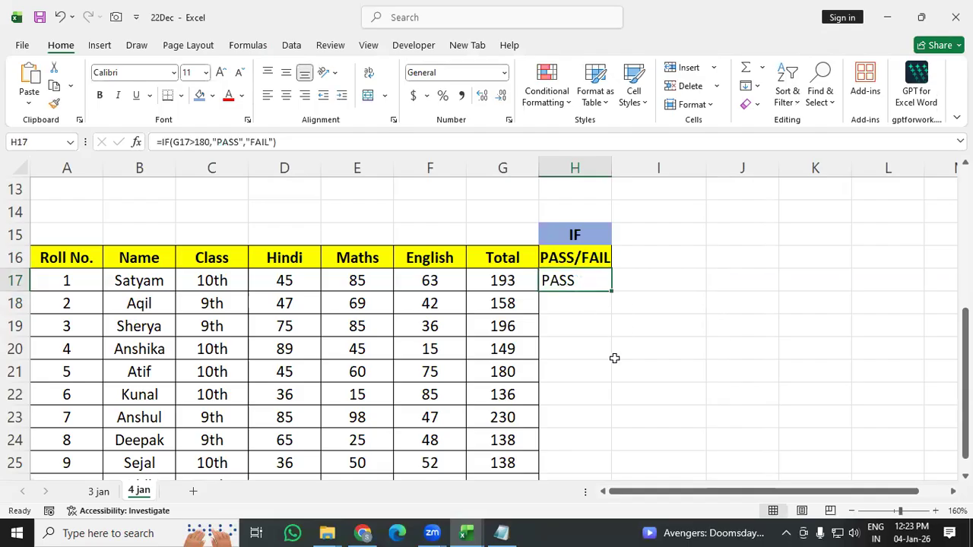
Compare the H17 result with the total in G17 and fill the IF formula down to H26.
left_click(509, 281)
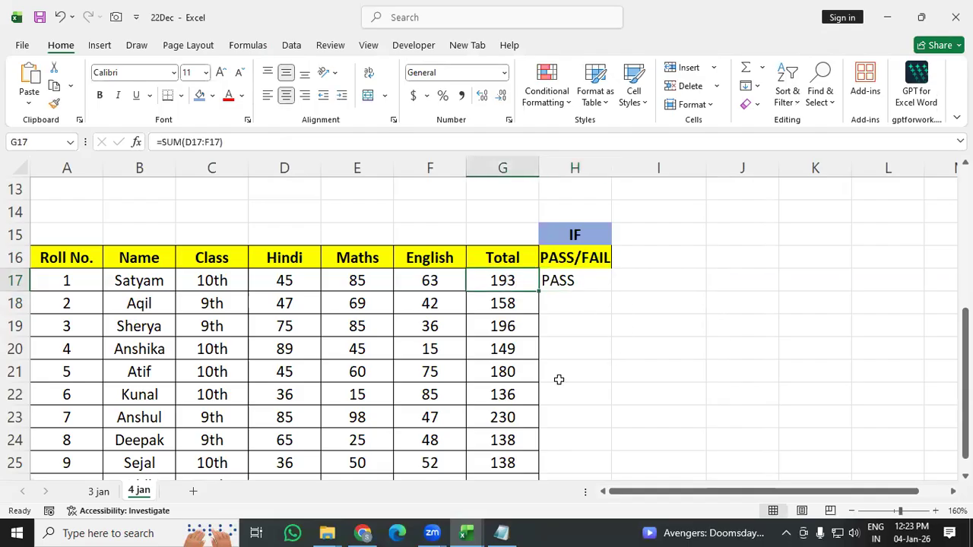
key("Right")
scroll(608, 361, "down", 1)
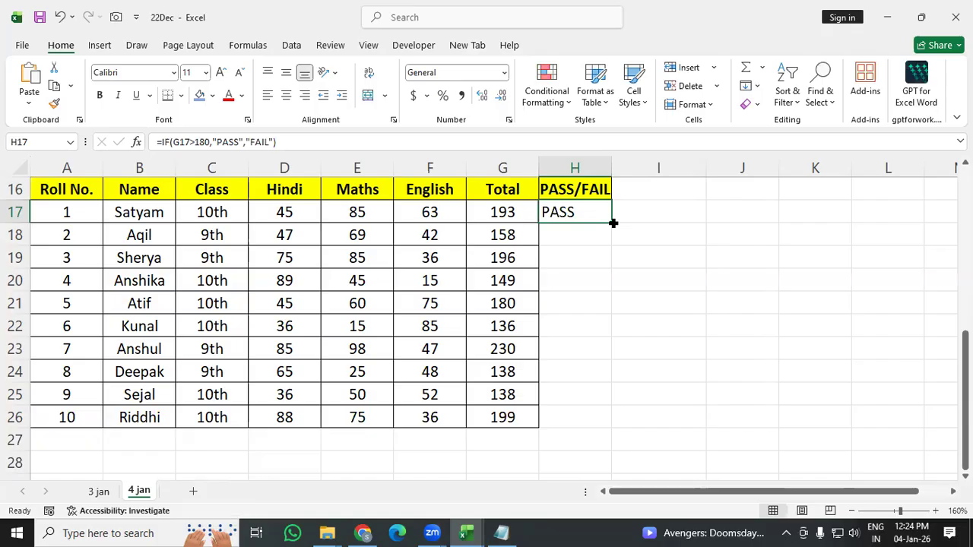
double_click(613, 222)
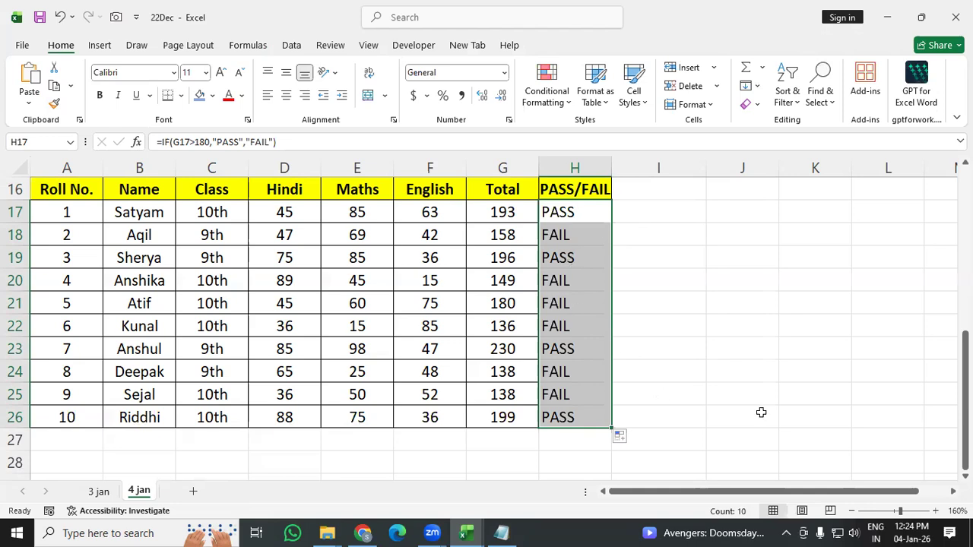
Try refilling the IF formula from H17 down to H26 in different ways, undoing each fill.
key("ctrl+z")
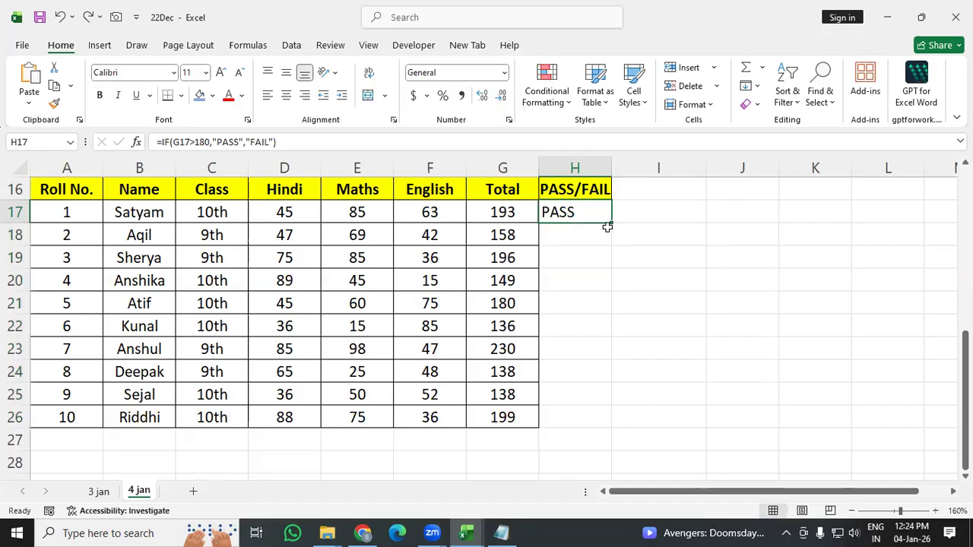
left_click_drag(608, 222, 606, 423)
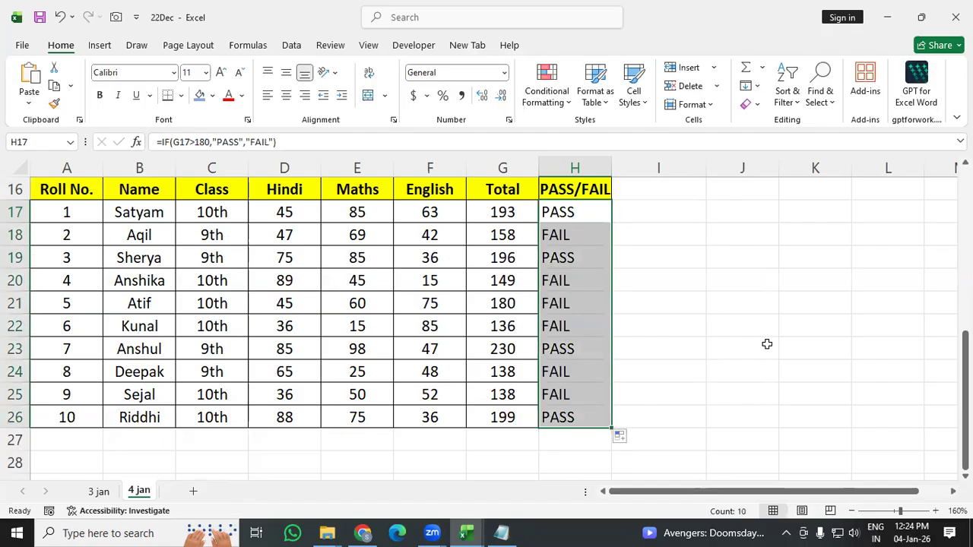
key("ctrl+z")
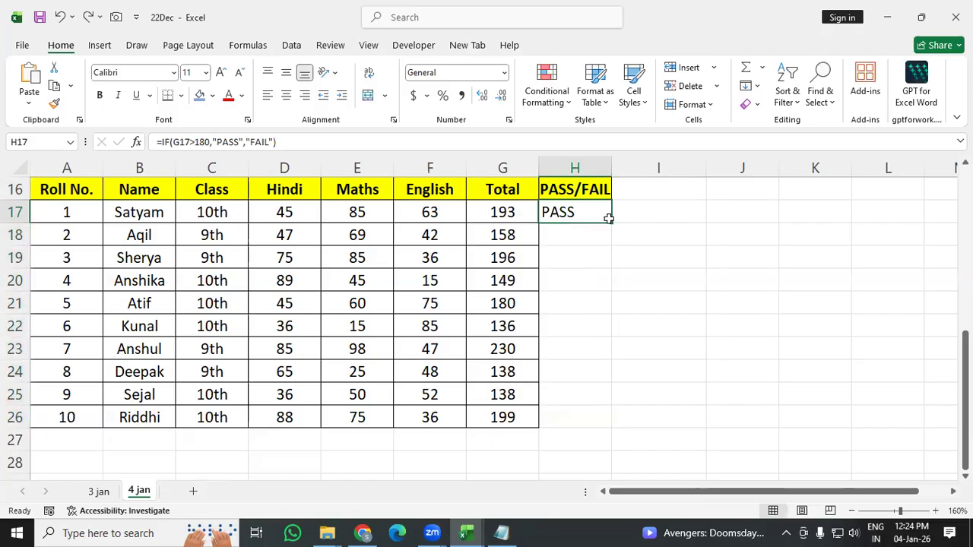
double_click(609, 218)
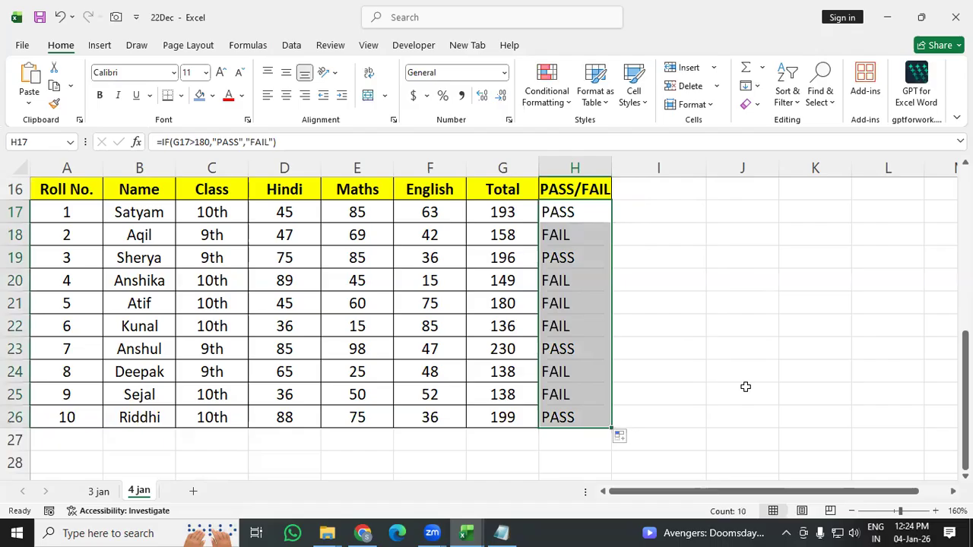
key("ctrl+z")
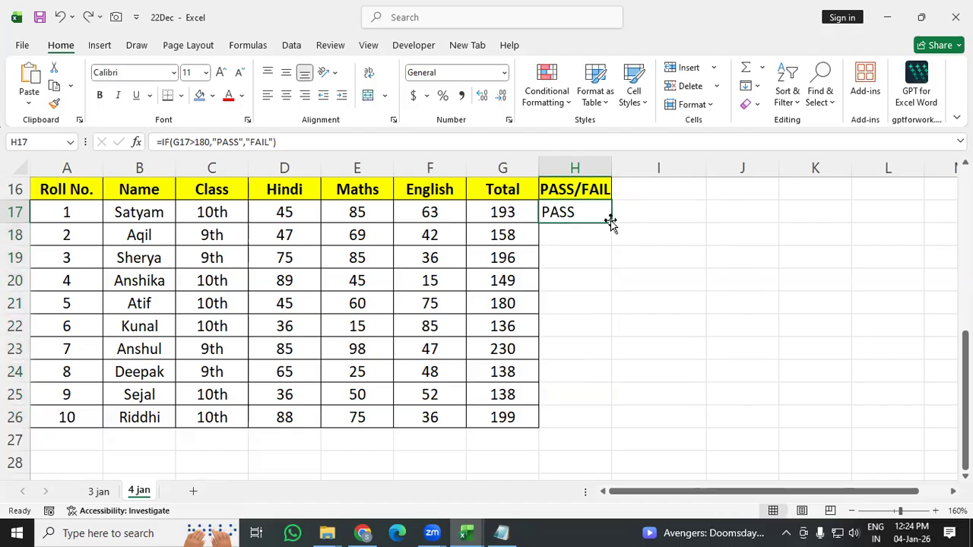
Fill the IF formula from H17 down to H26 and centre the results horizontally and vertically.
left_click_drag(610, 220, 601, 425)
left_click(677, 330)
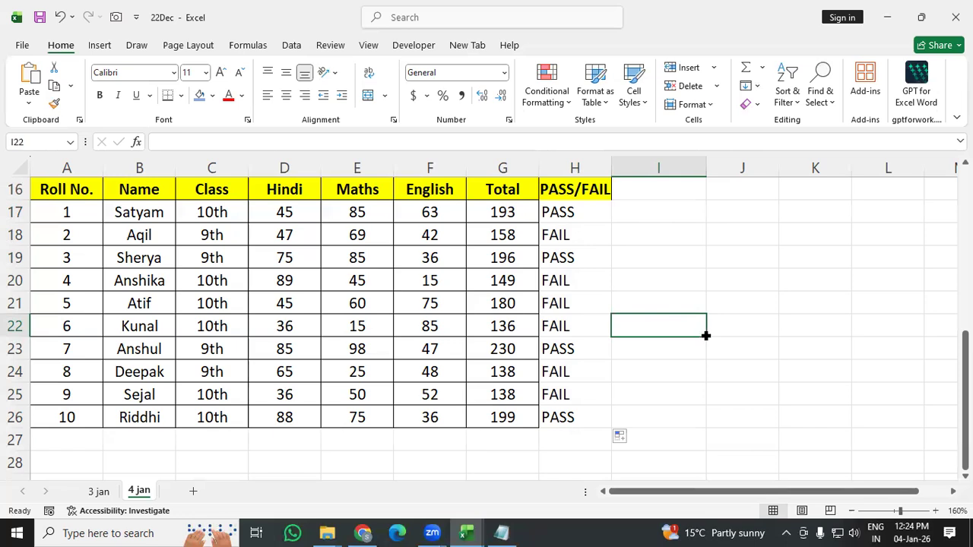
left_click(771, 274)
left_click_drag(586, 217, 572, 416)
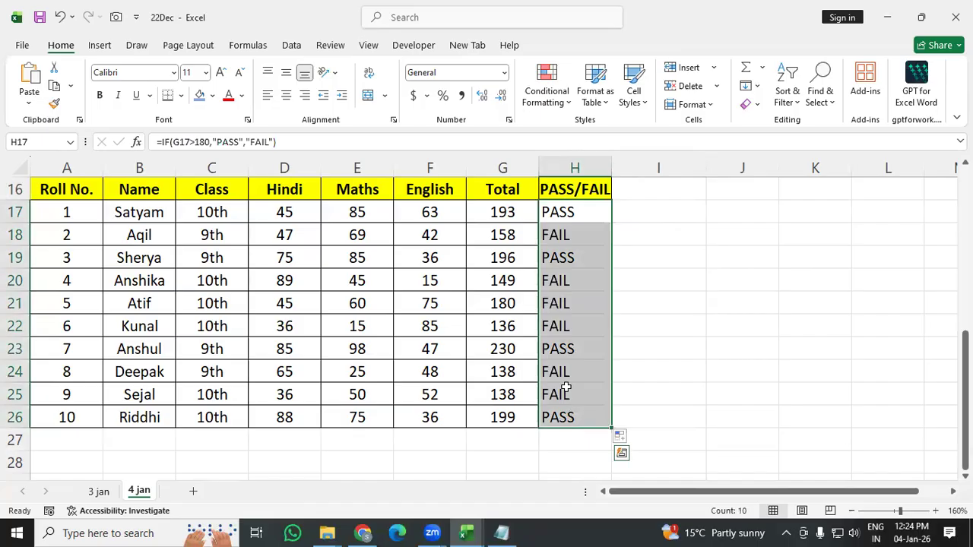
left_click(286, 95)
left_click(284, 73)
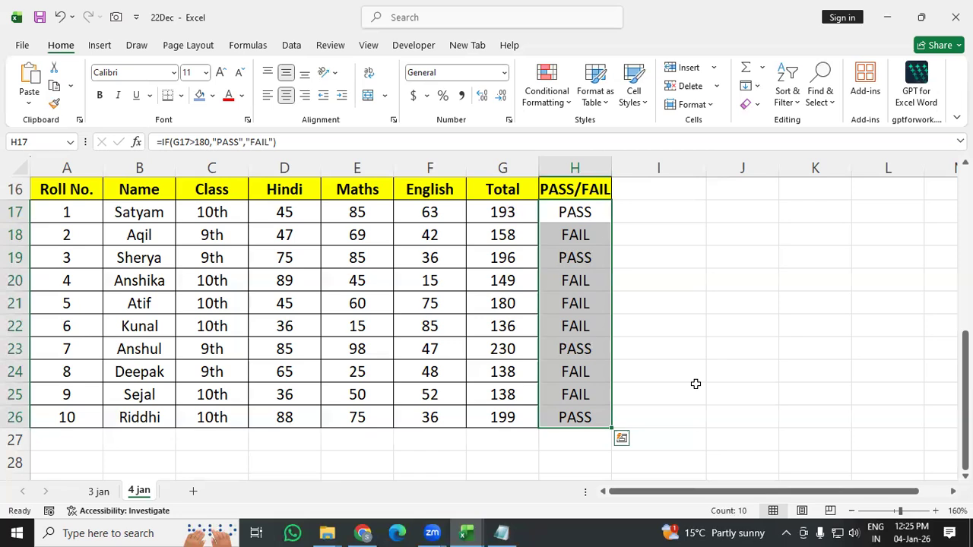
Apply all borders to H16:I26, covering the PASS/FAIL column and the empty column beside it.
left_click(639, 190)
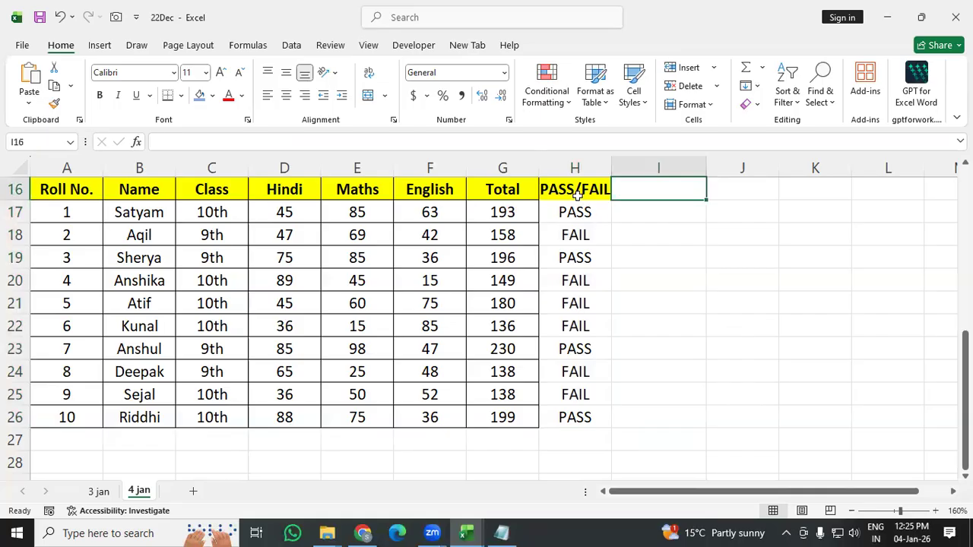
left_click_drag(578, 190, 660, 418)
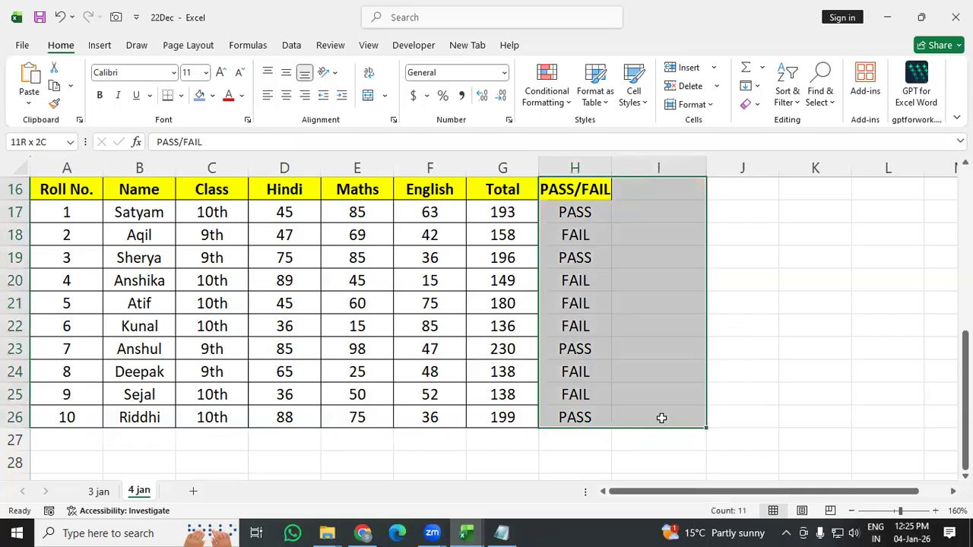
left_click(181, 95)
left_click(201, 238)
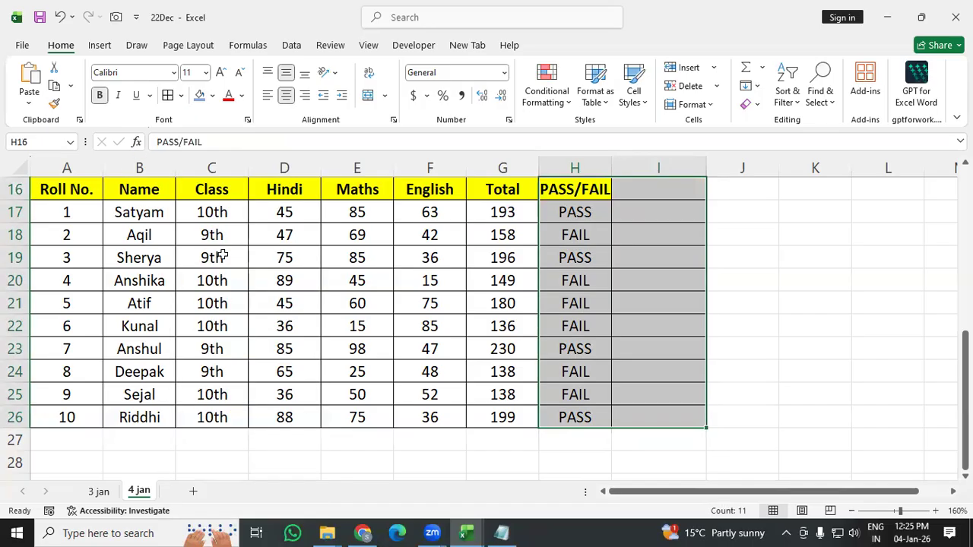
left_click(739, 260)
Enter the column header EMOJI in I16 and format it in bold with a yellow fill.
left_click(675, 193)
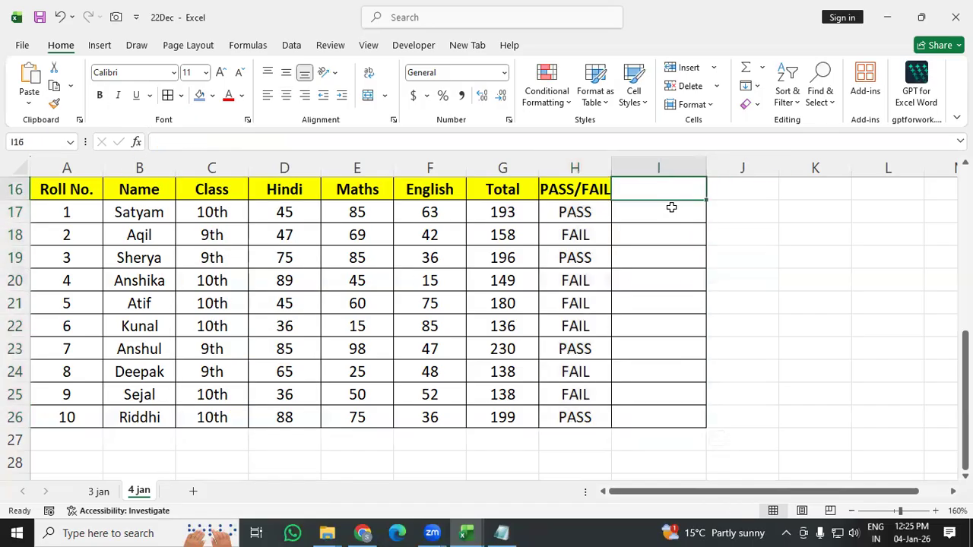
type("EMOJI")
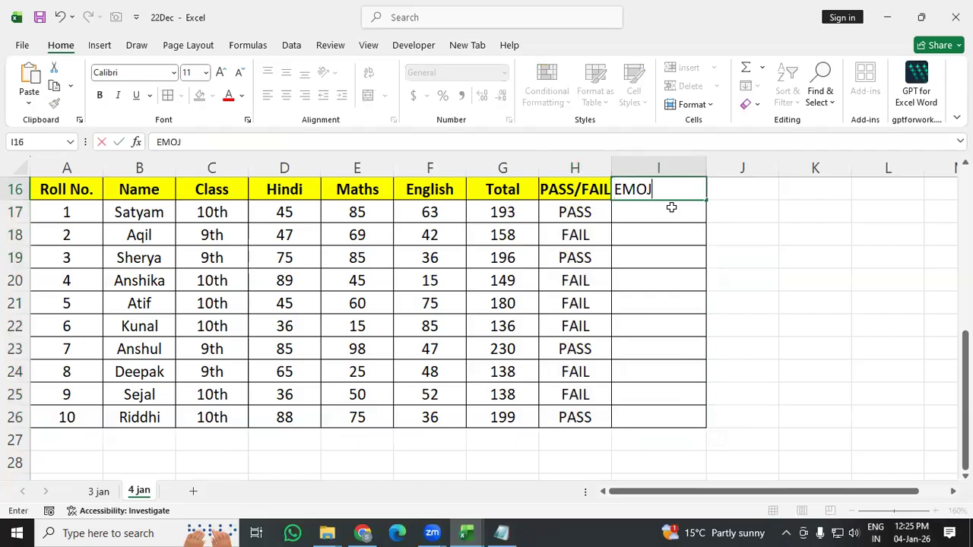
left_click(780, 271)
left_click(658, 213)
left_click(654, 195)
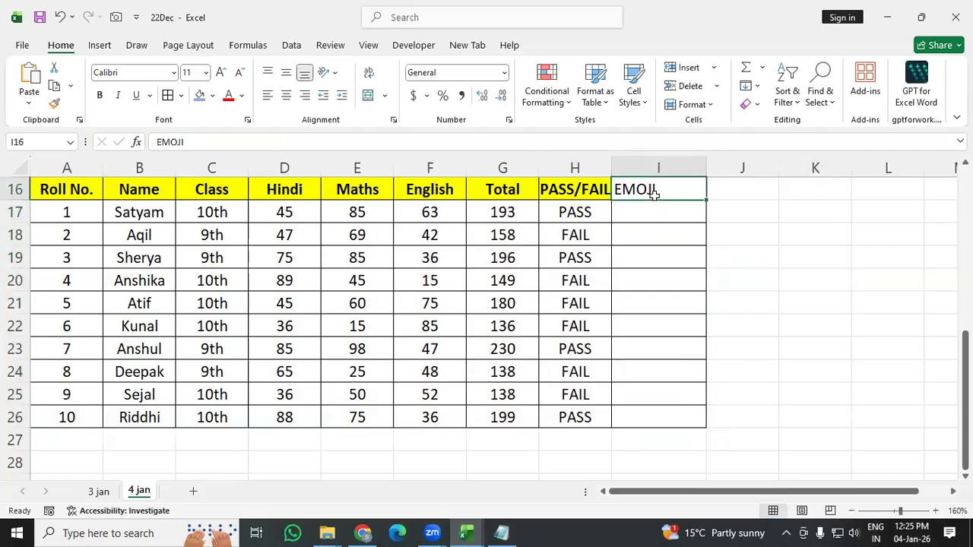
left_click(214, 95)
left_click(262, 281)
key("ctrl+b")
left_click(809, 349)
Begin an IF formula in I17 with the logical test G17>180 and an opening quote for the true value.
left_click(660, 215)
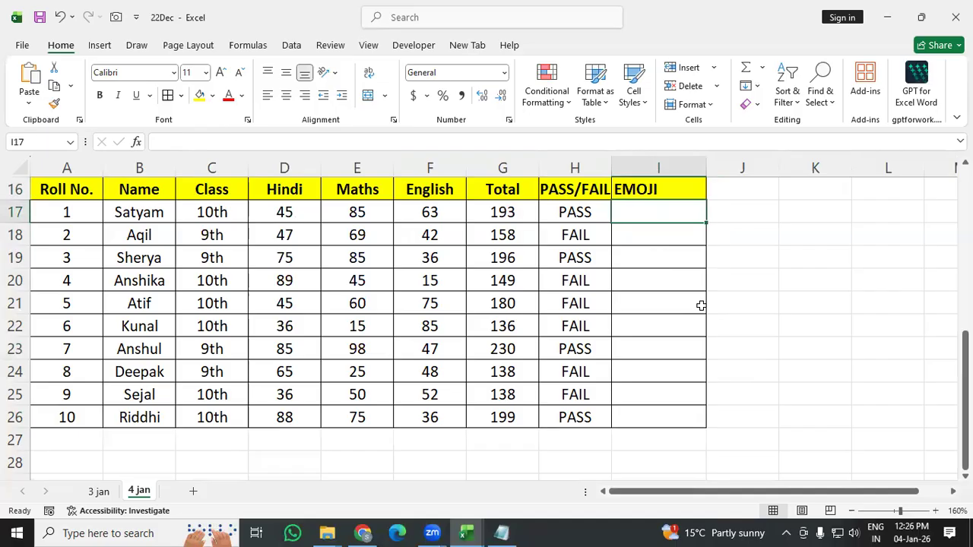
type("=IF")
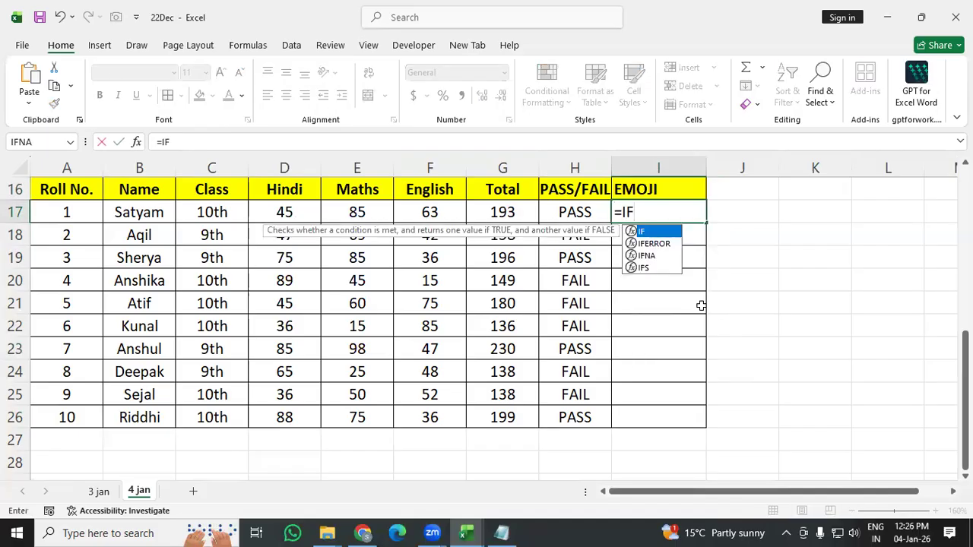
type("(")
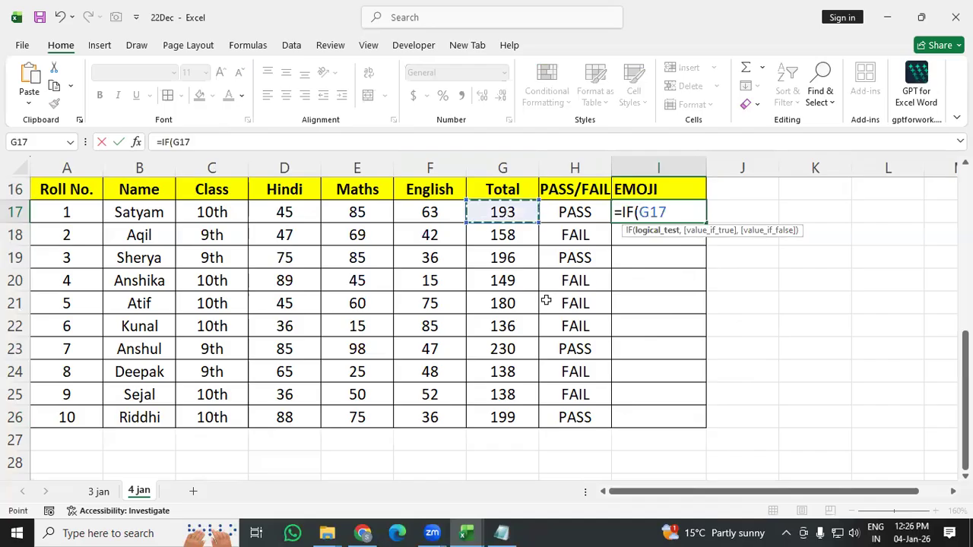
type(">180")
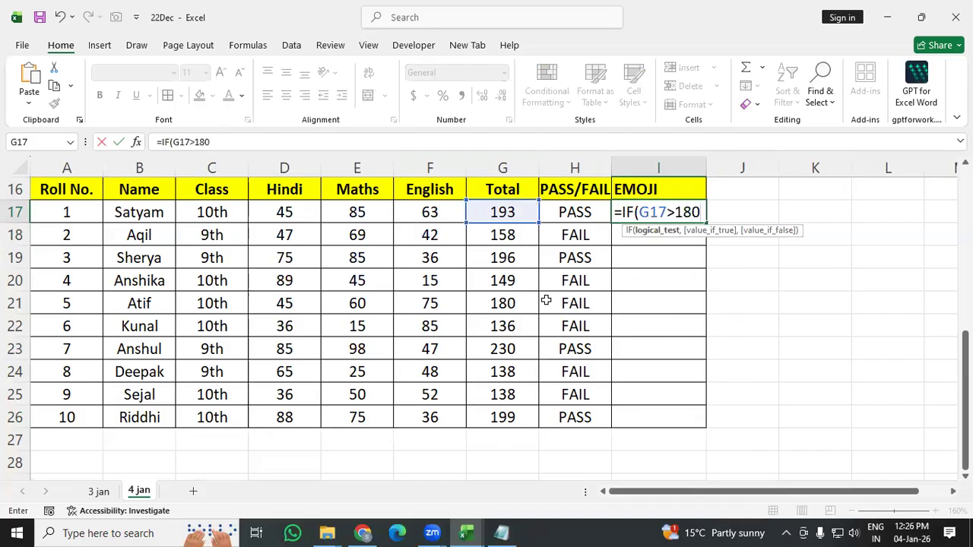
type(",")
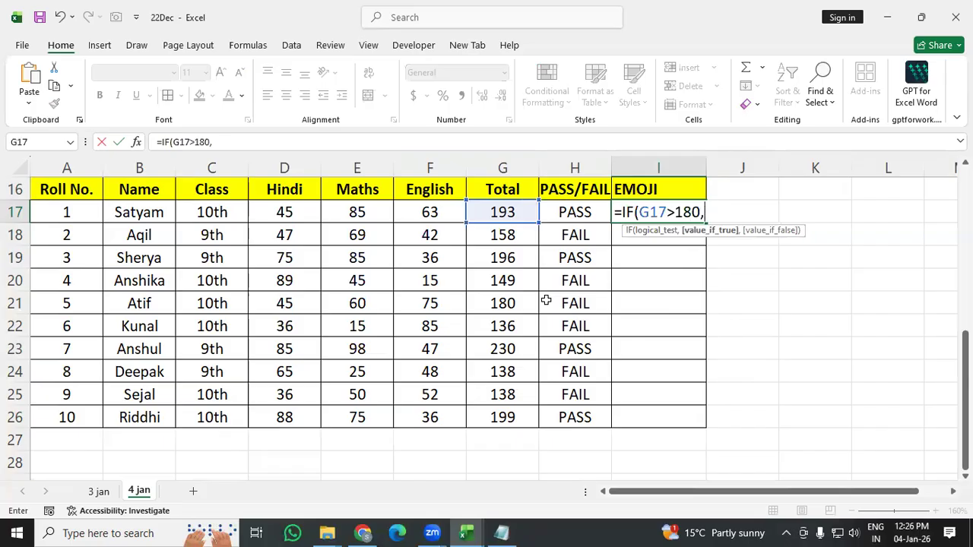
type("\"")
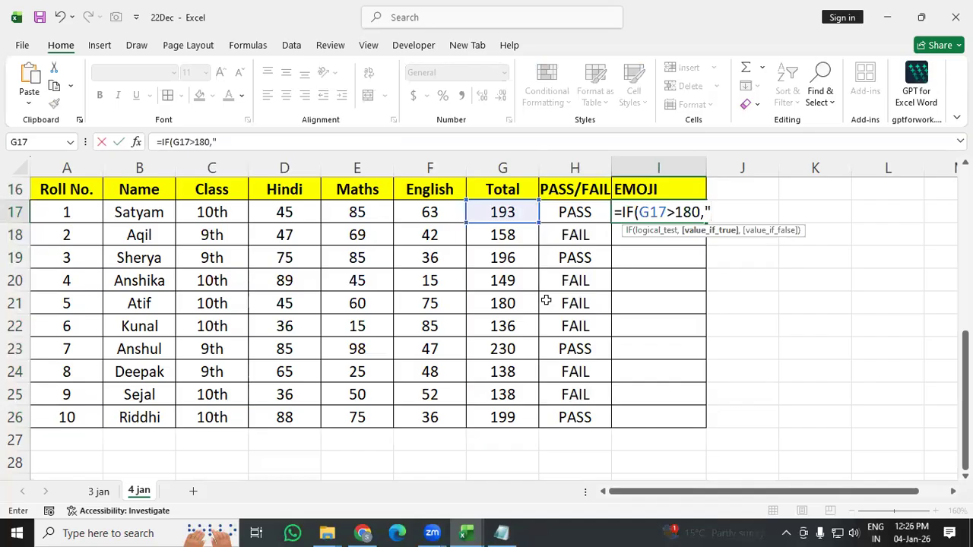
Browse the emoji picker and insert the sparkling heart emoji as the formula's value if true.
key("super+period")
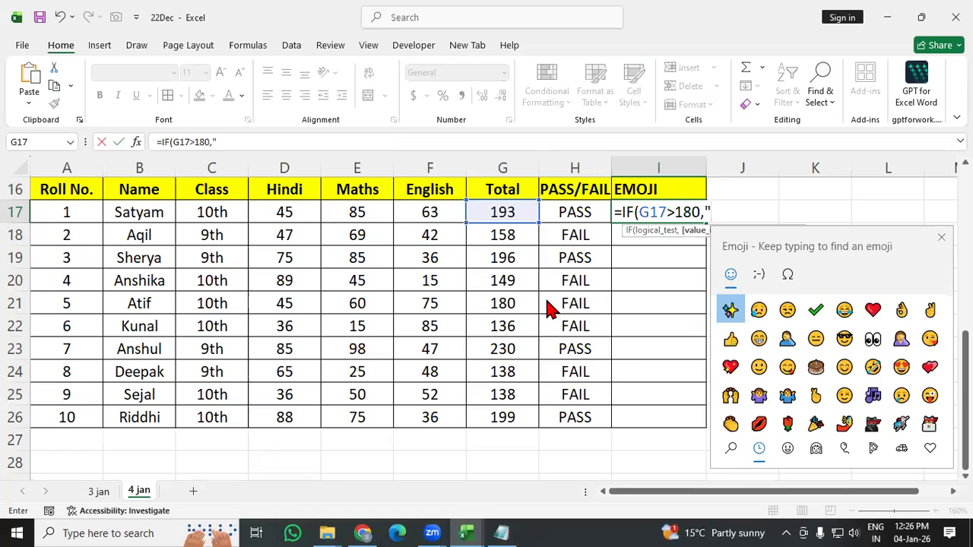
scroll(848, 414, "down", 1)
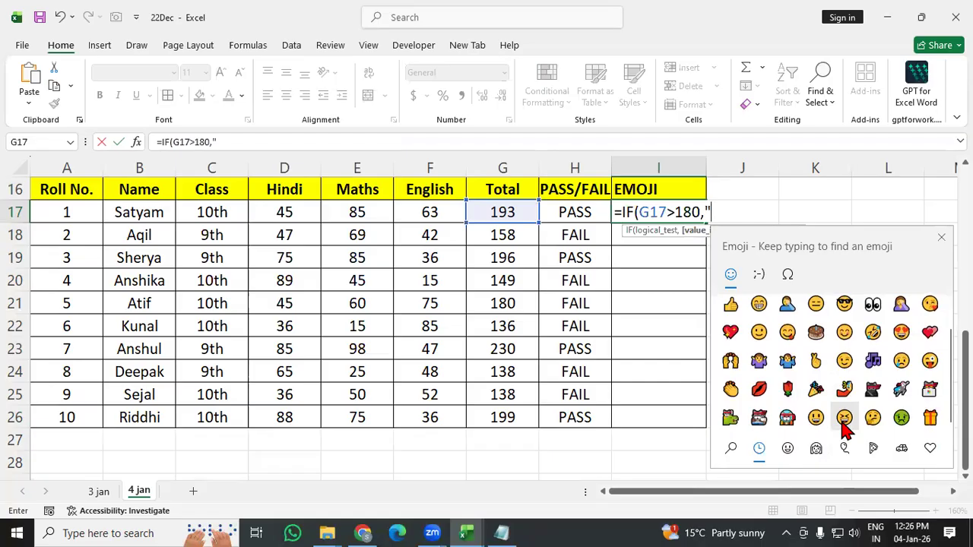
scroll(846, 429, "up", 1)
scroll(796, 437, "down", 1)
left_click(789, 449)
scroll(844, 391, "down", 10)
scroll(855, 391, "down", 15)
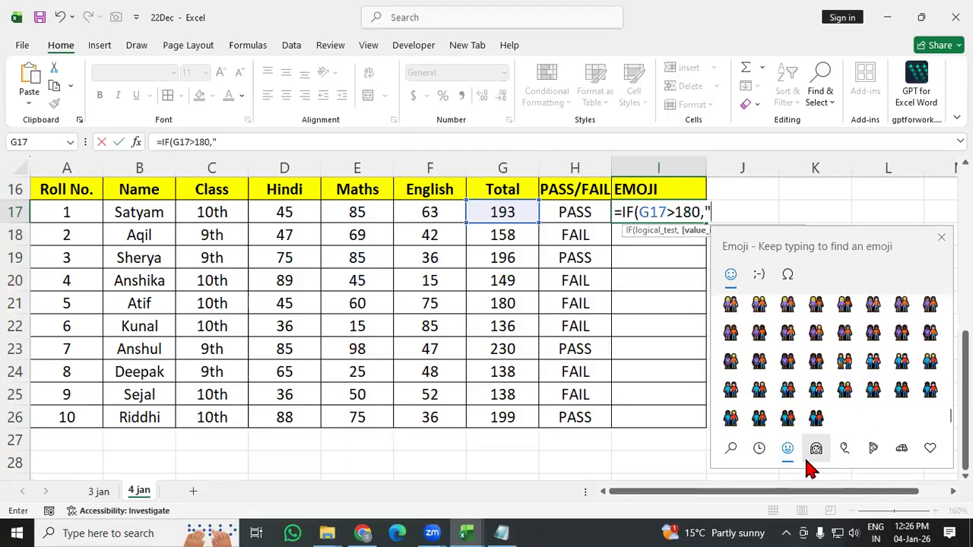
left_click(731, 450)
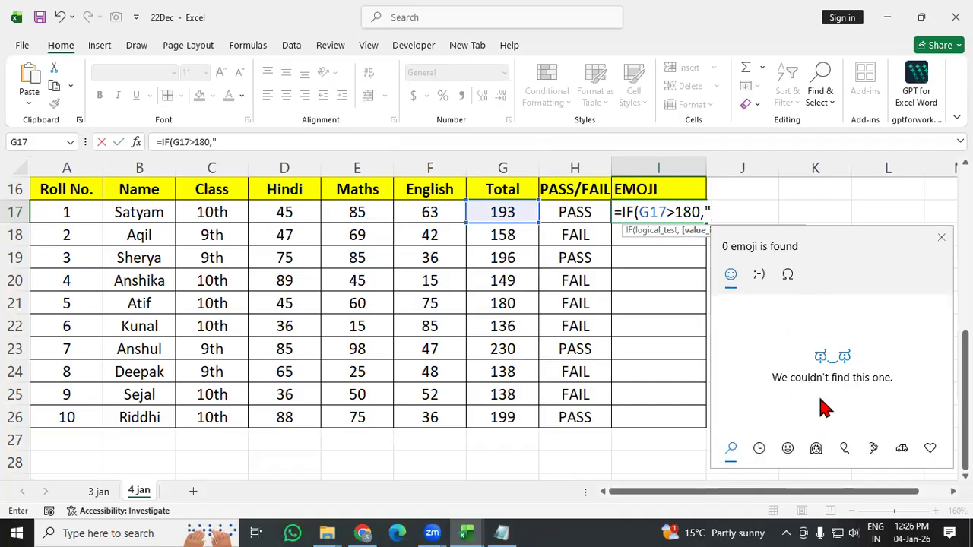
left_click(760, 449)
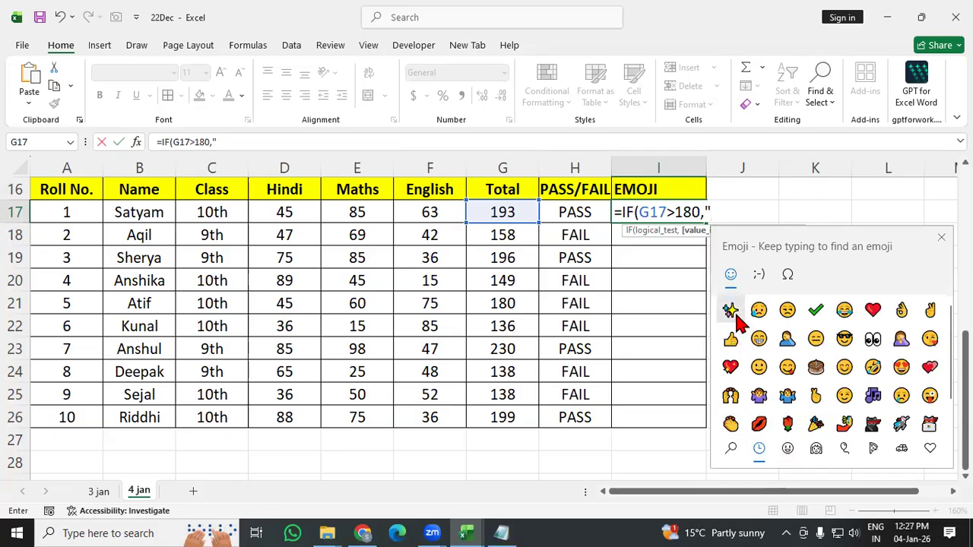
left_click(730, 368)
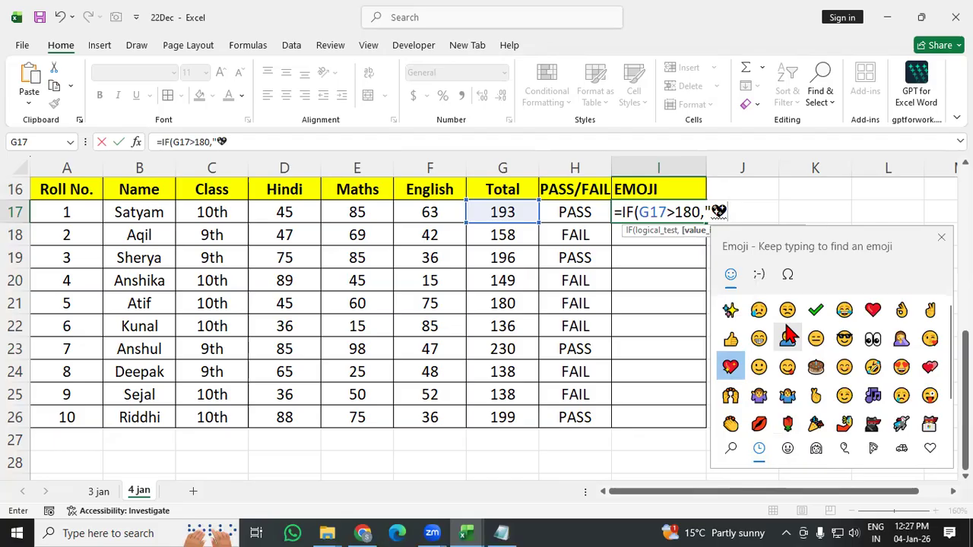
Add the sad face emoji with a drop as the value if false and complete the IF formula in I17.
type("\",")
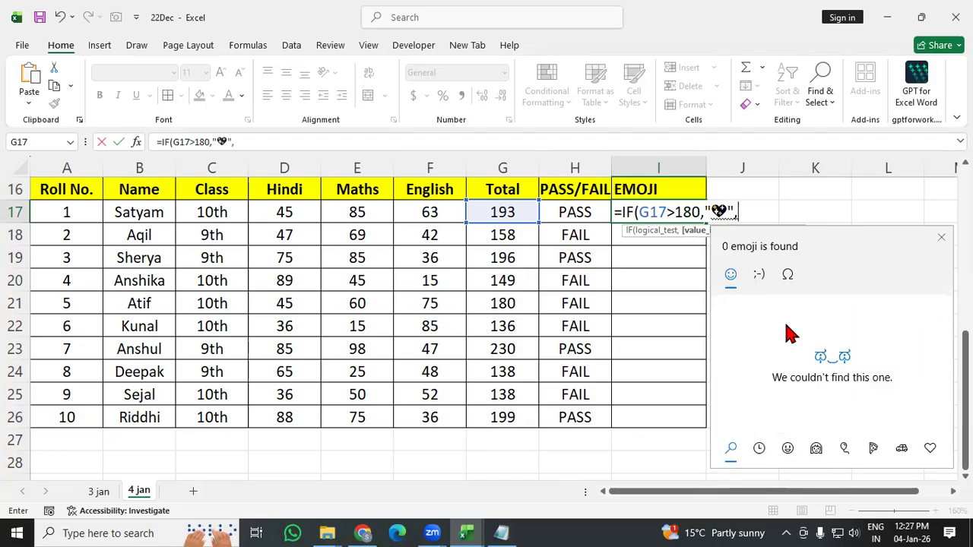
type("\"")
left_click(758, 448)
left_click(787, 309)
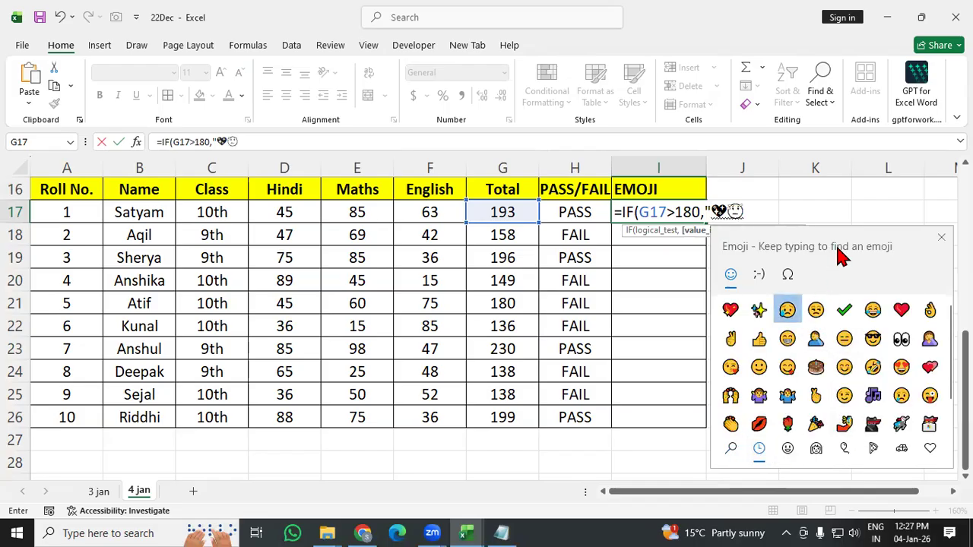
key("BackSpace")
type("\",\"")
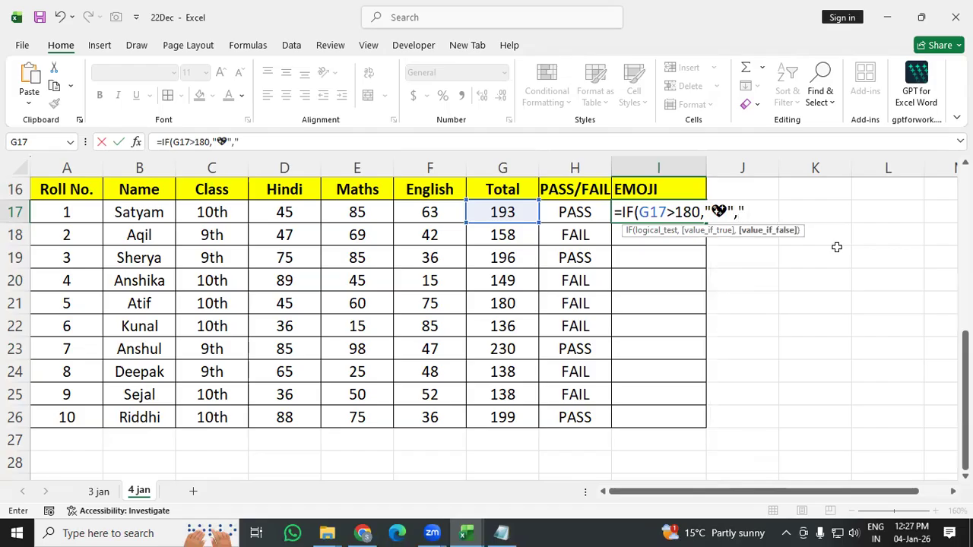
key("super+period")
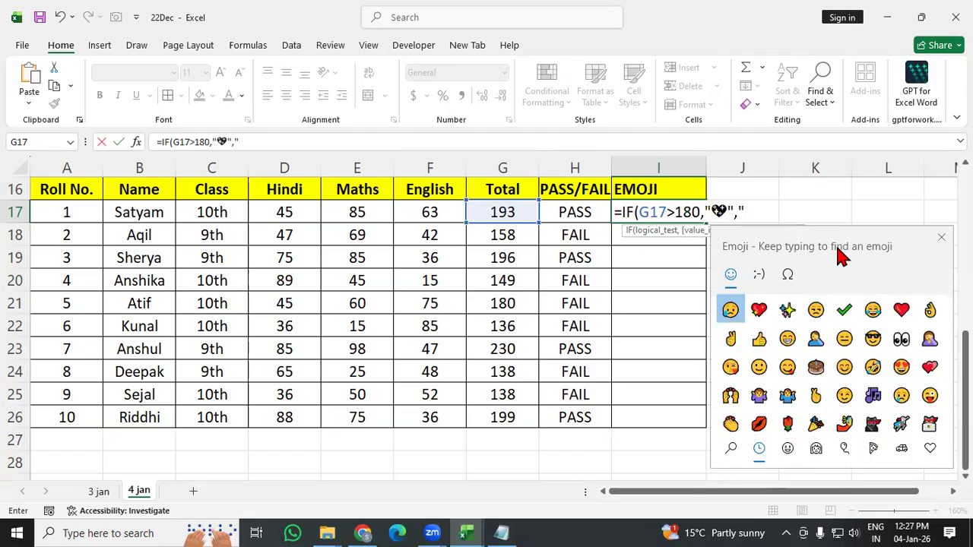
left_click(728, 310)
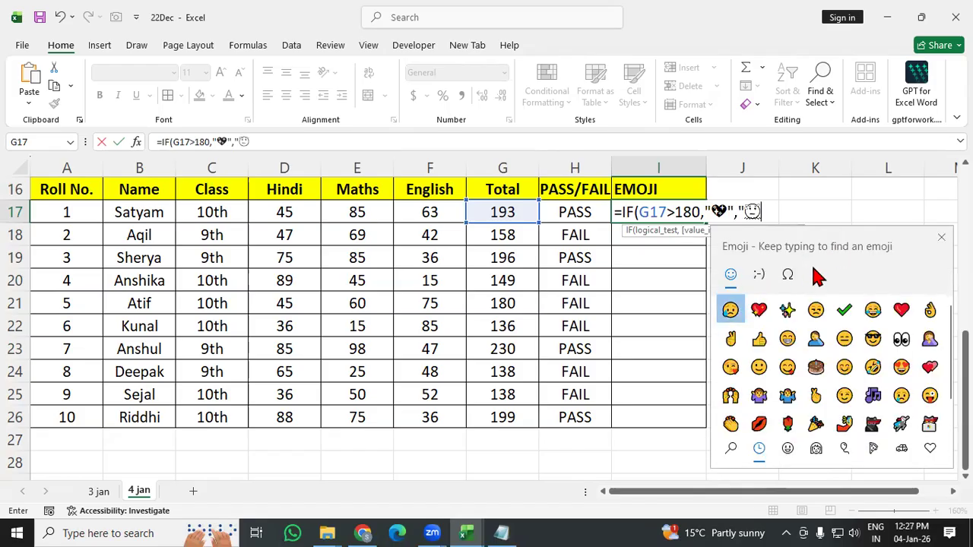
type("\")")
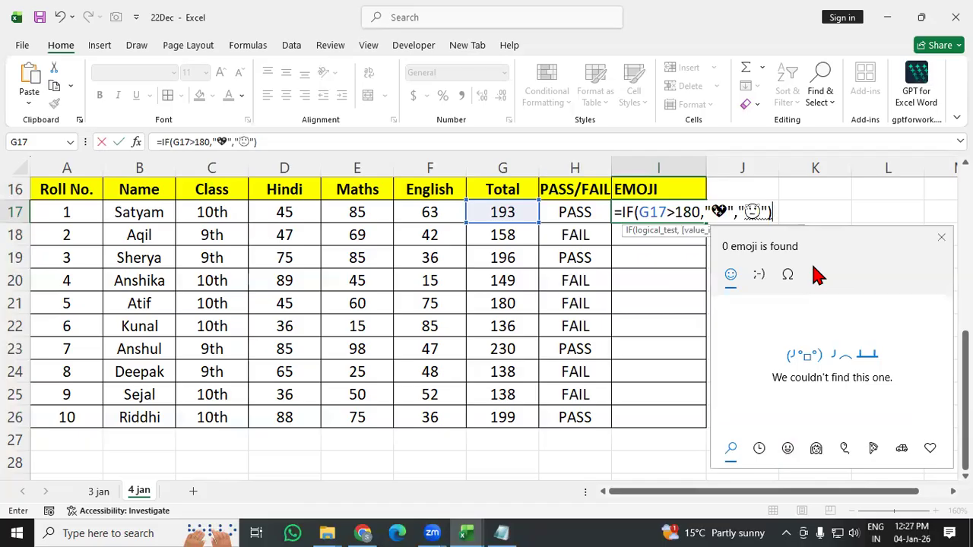
key("Escape")
key("Return")
key("Up")
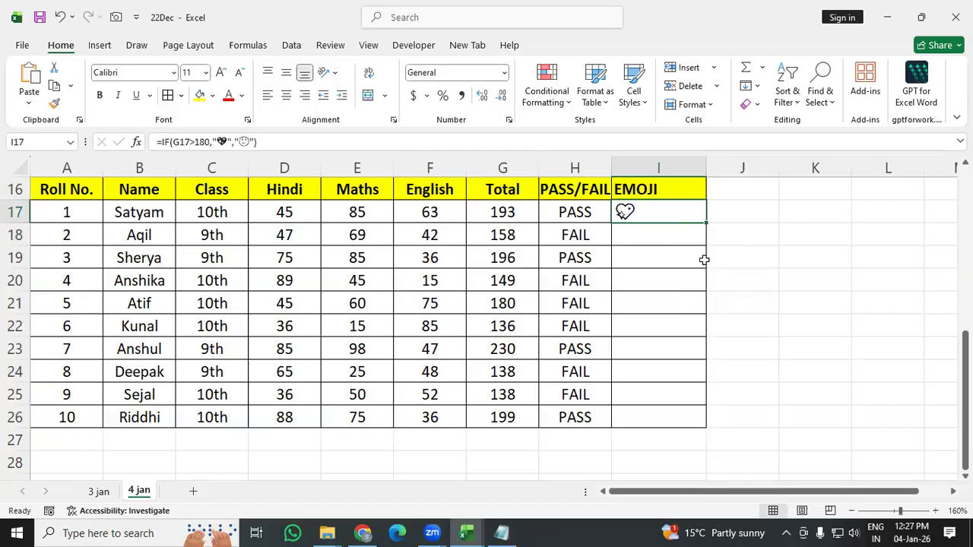
Fill the emoji formula from I17 down to I26 and centre the results horizontally.
left_click_drag(706, 221, 690, 425)
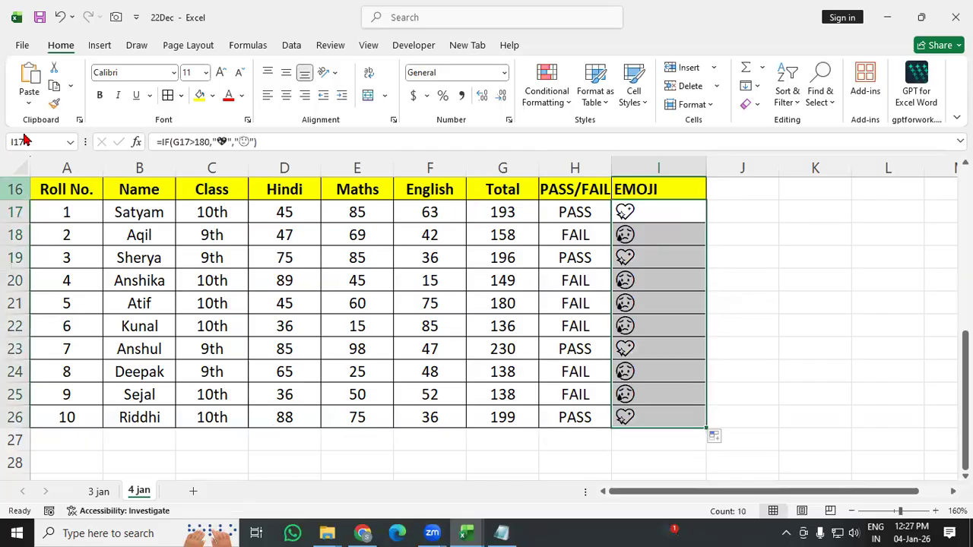
left_click(286, 95)
left_click(846, 267)
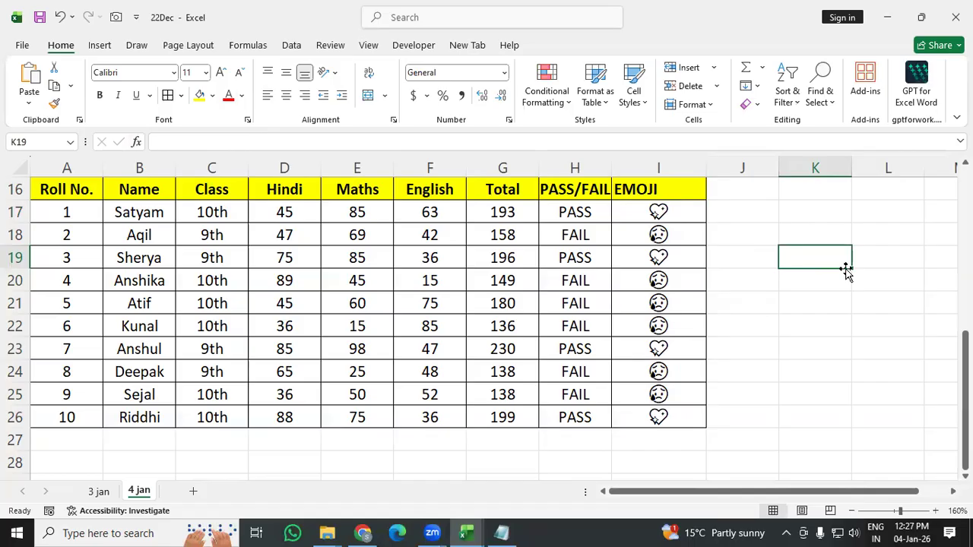
Switch to Notepad, add the heading "NESTED IF :" with an equals-sign underline below the IF syntax, and save the notes.
left_click(501, 532)
left_click(30, 378)
type("NE")
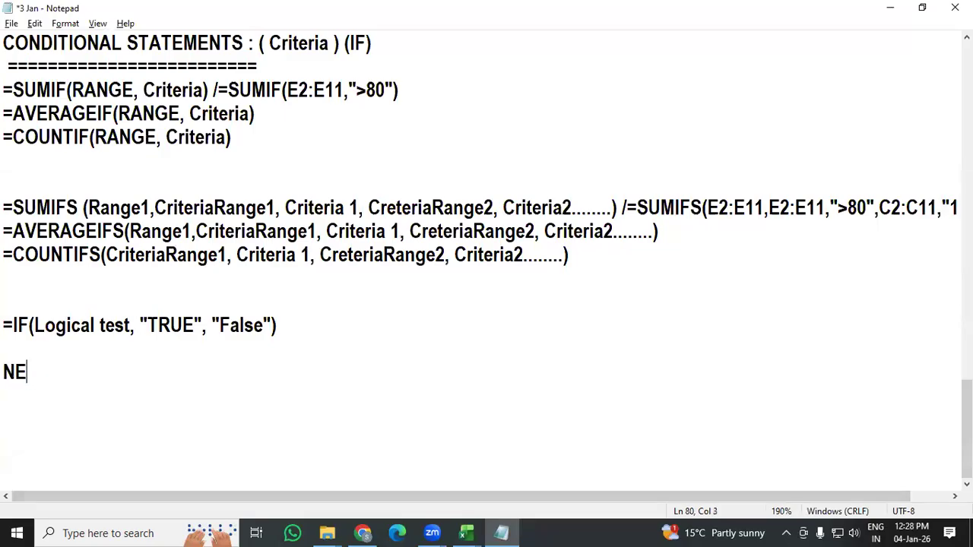
type("STED IF ")
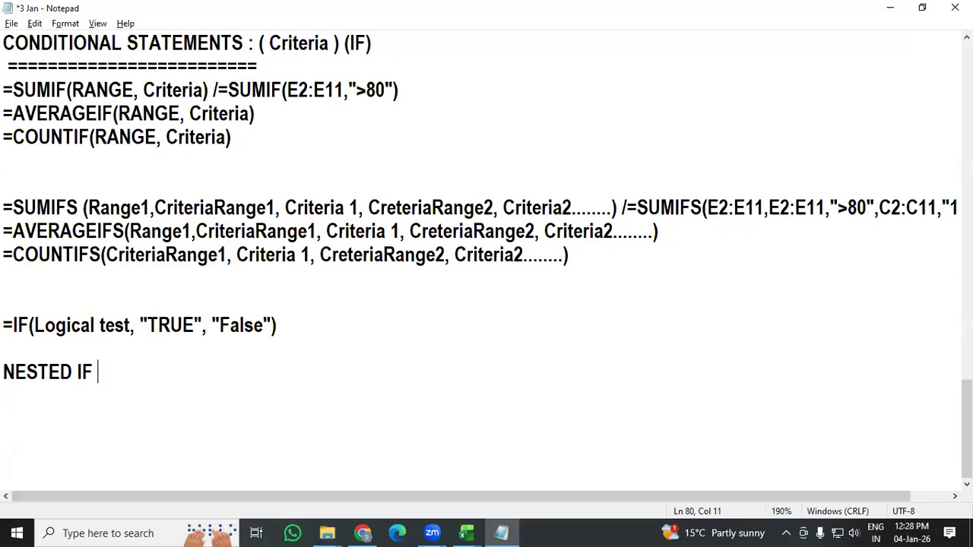
type(":")
key("Return")
type("==========")
key("ctrl+s")
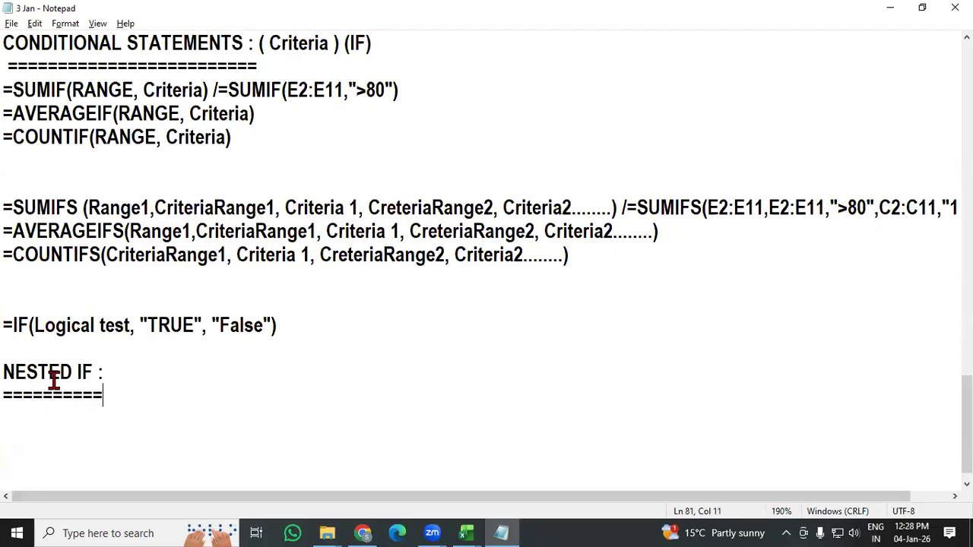
Close the Notepad notes and both open Excel workbooks, 22Dec and 8 oct.
left_click(955, 8)
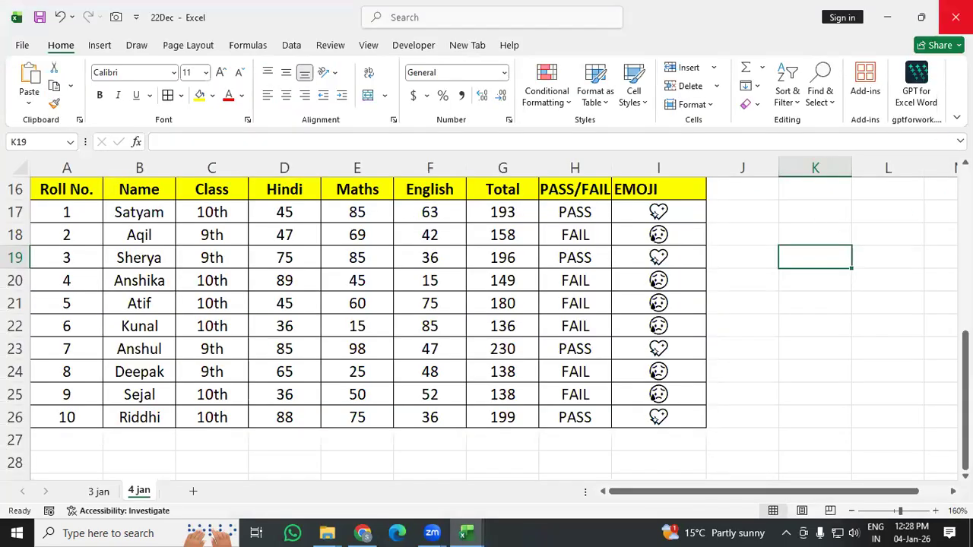
left_click(954, 17)
left_click(509, 293)
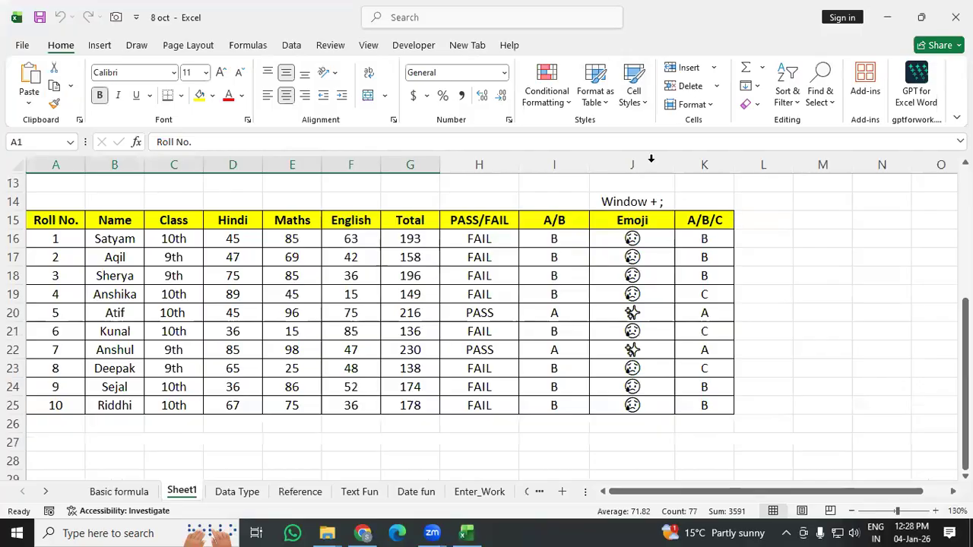
left_click(955, 16)
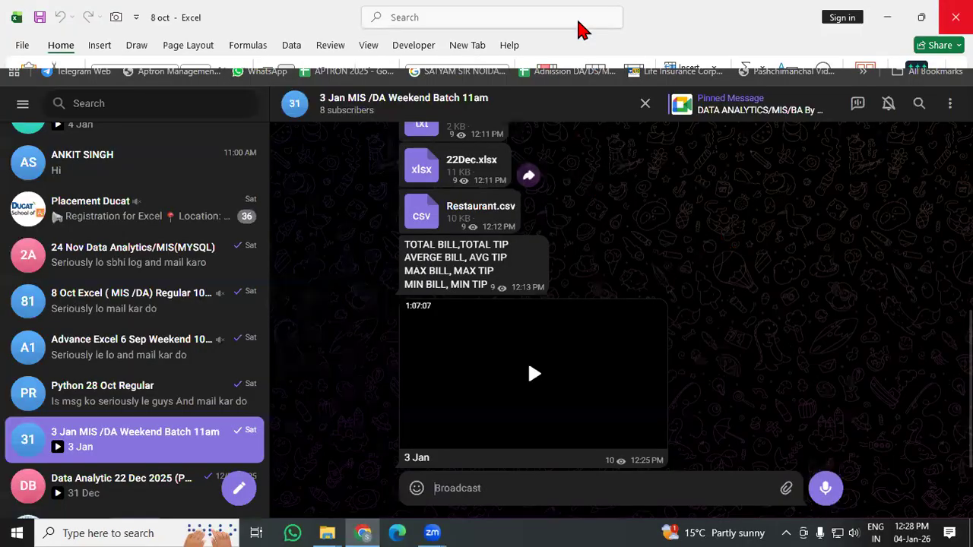